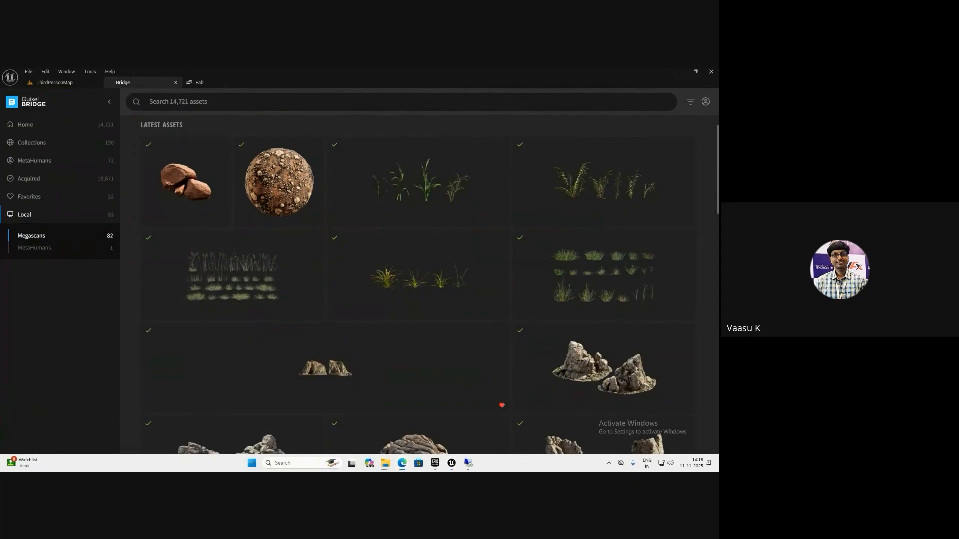
- Switch to MetaHuman Creator in the browser and show the starting presets for a new character from the beginning of the list
drag(0, 179, 271, 67)
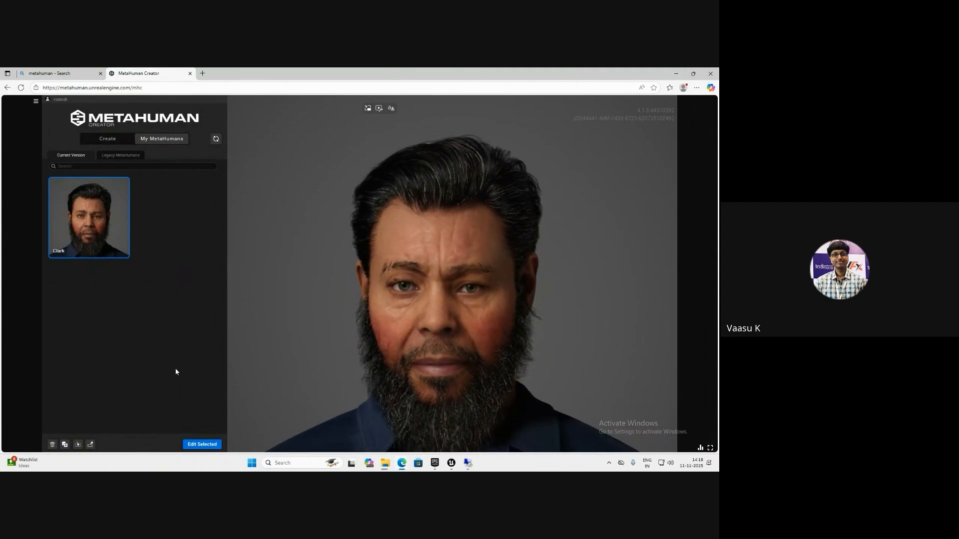
click(115, 139)
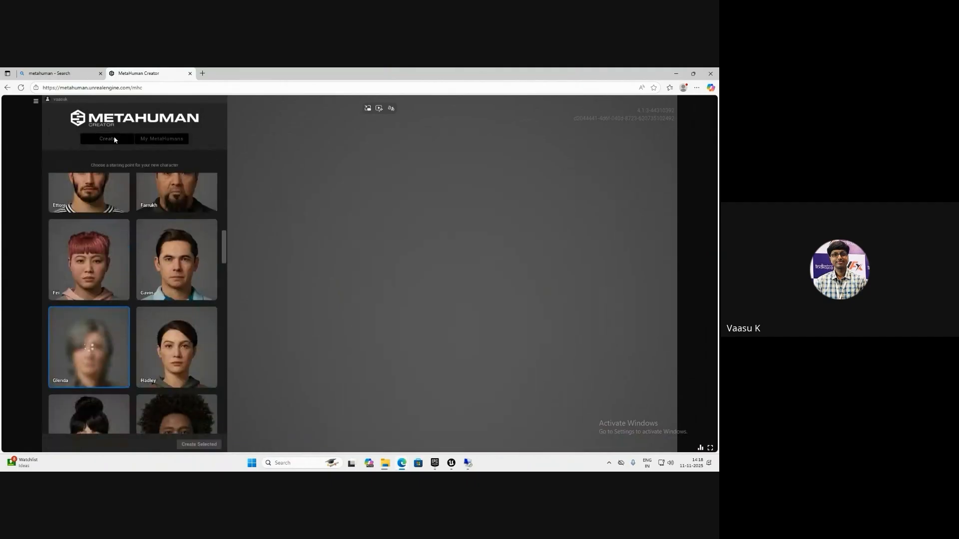
scroll(124, 327, up, 15)
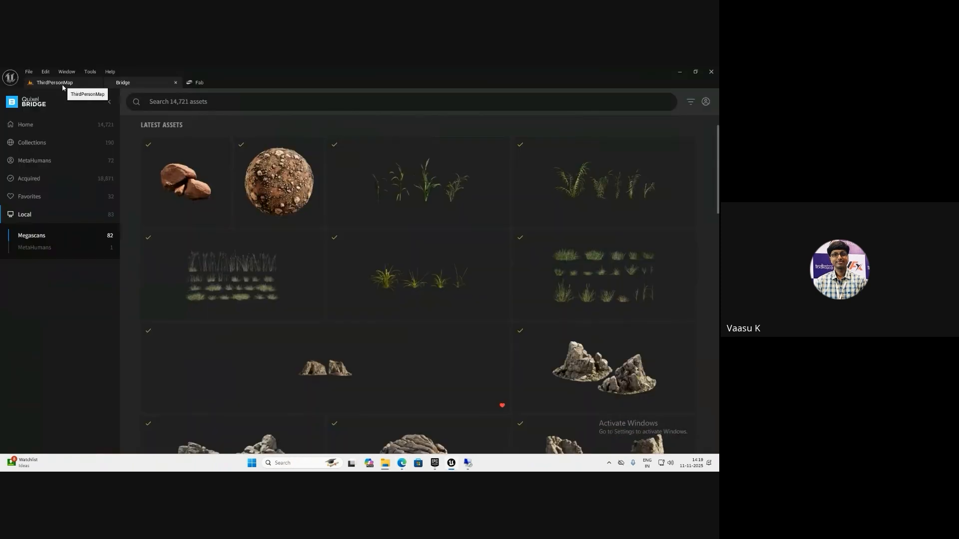
- Open Quixel Bridge from the ThirdPersonMap level in Unreal Editor and browse the MetaHuman presets
click(62, 85)
click(66, 73)
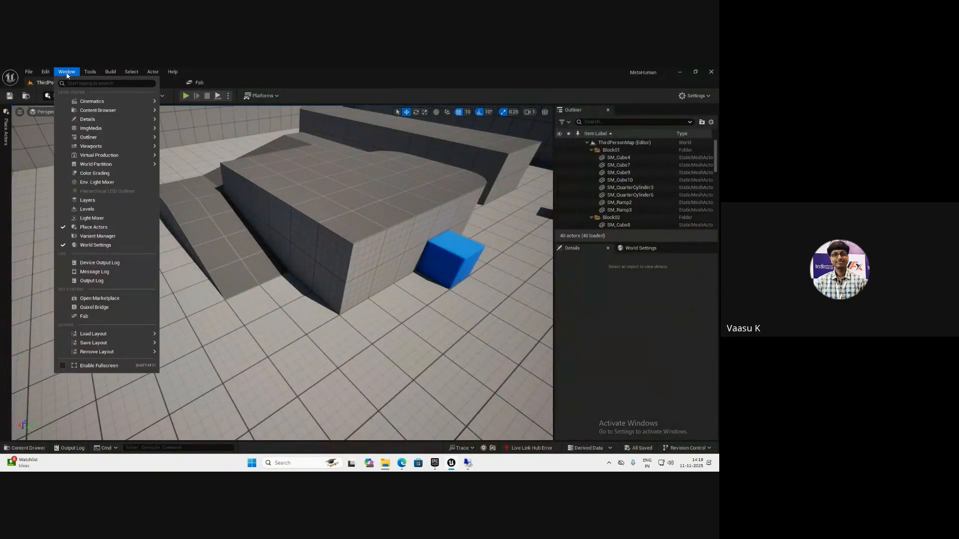
click(95, 307)
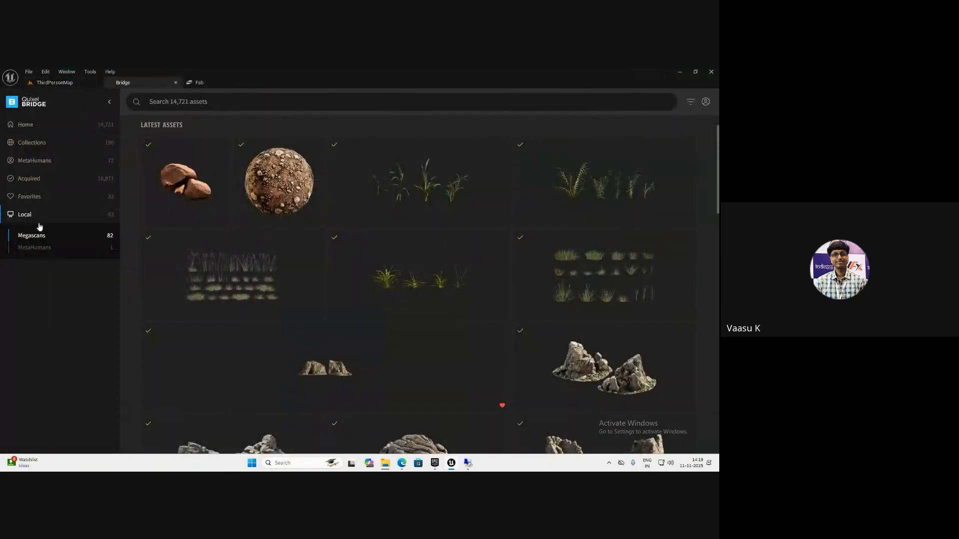
click(33, 161)
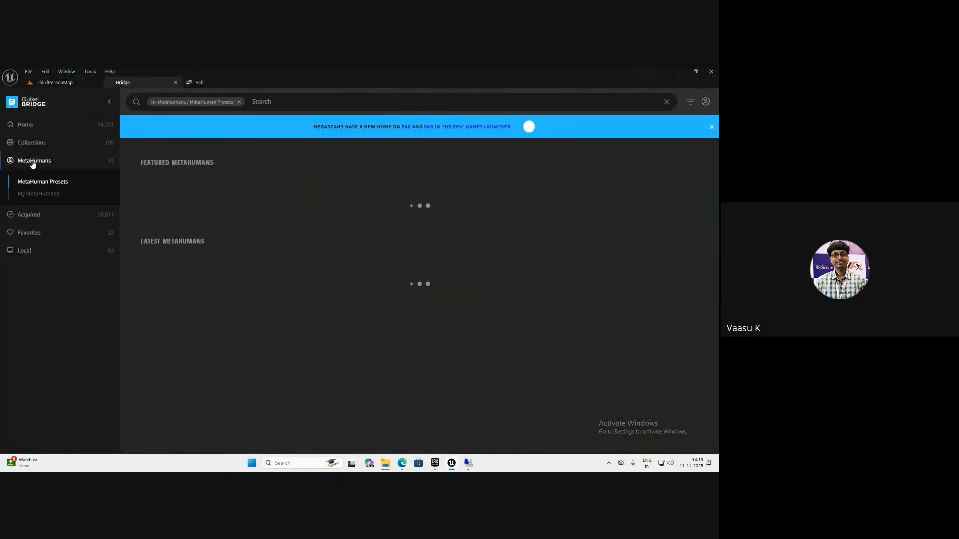
click(50, 182)
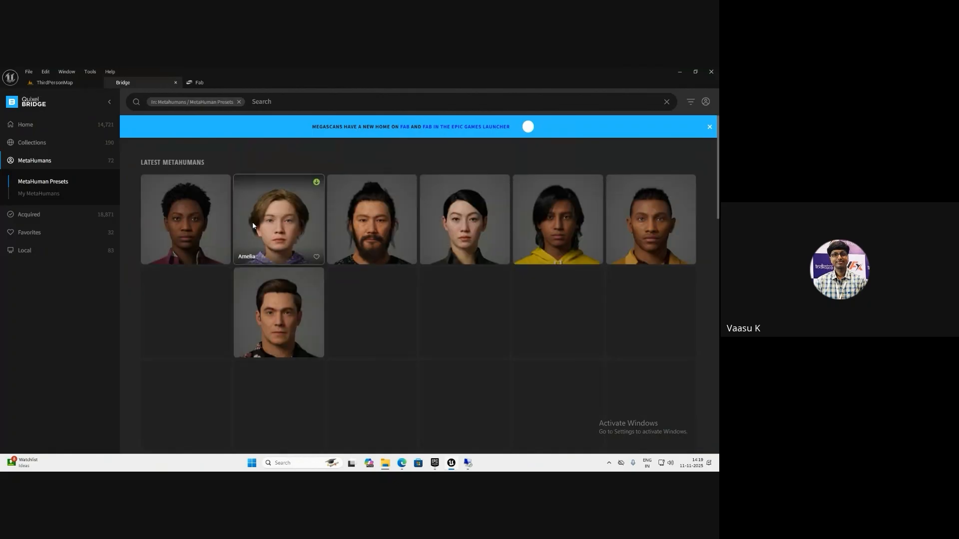
scroll(277, 343, down, 5)
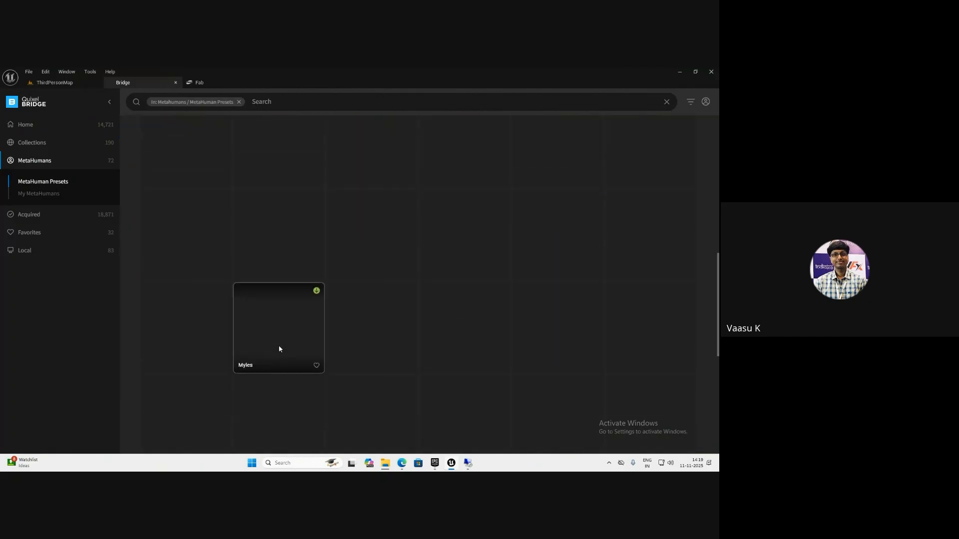
scroll(280, 349, up, 5)
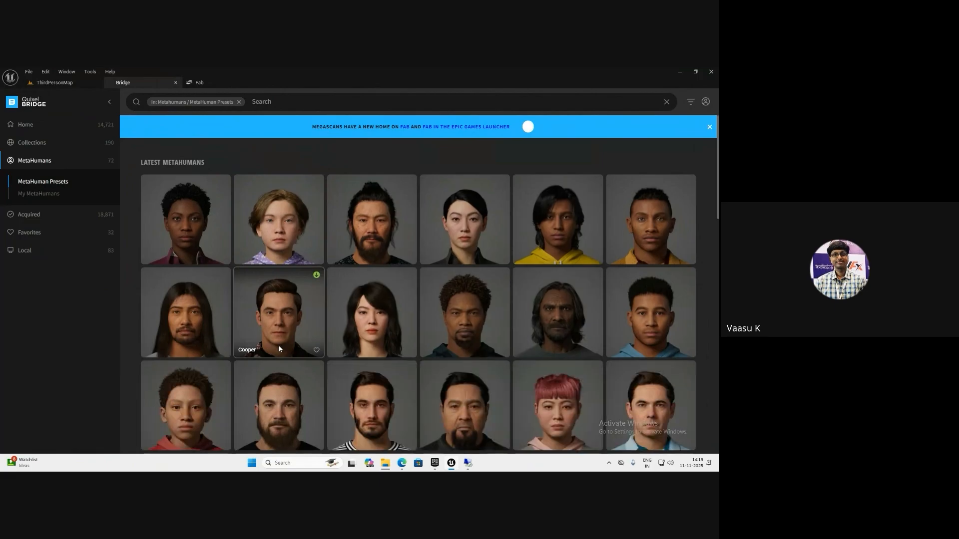
scroll(279, 348, down, 8)
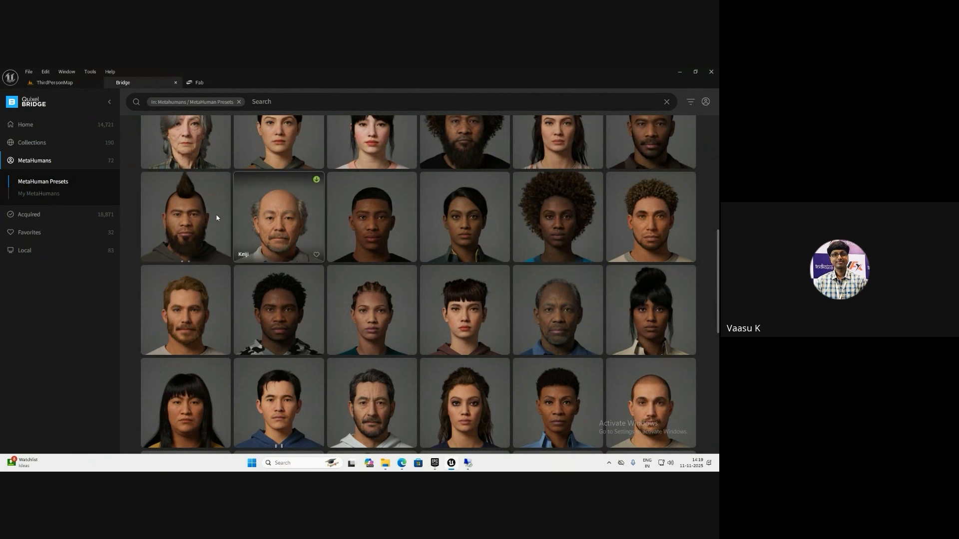
- Add the Clark character from My MetaHumans to the project at Medium (Optimized) quality and return to ThirdPersonMap
click(55, 196)
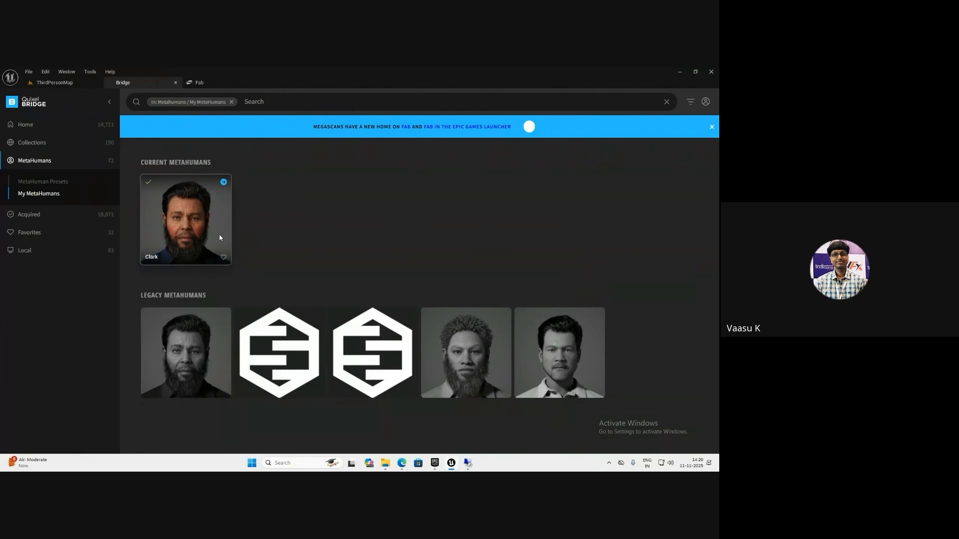
click(176, 210)
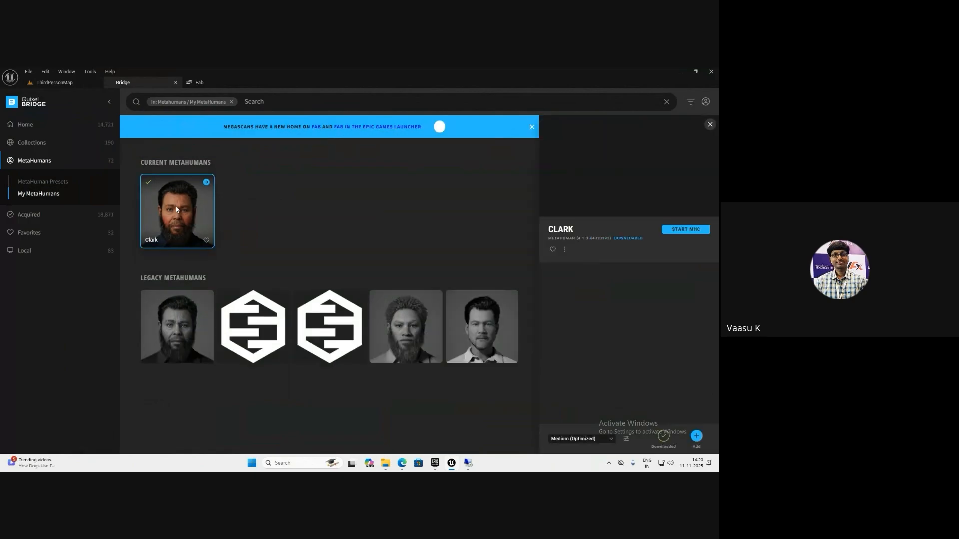
click(594, 439)
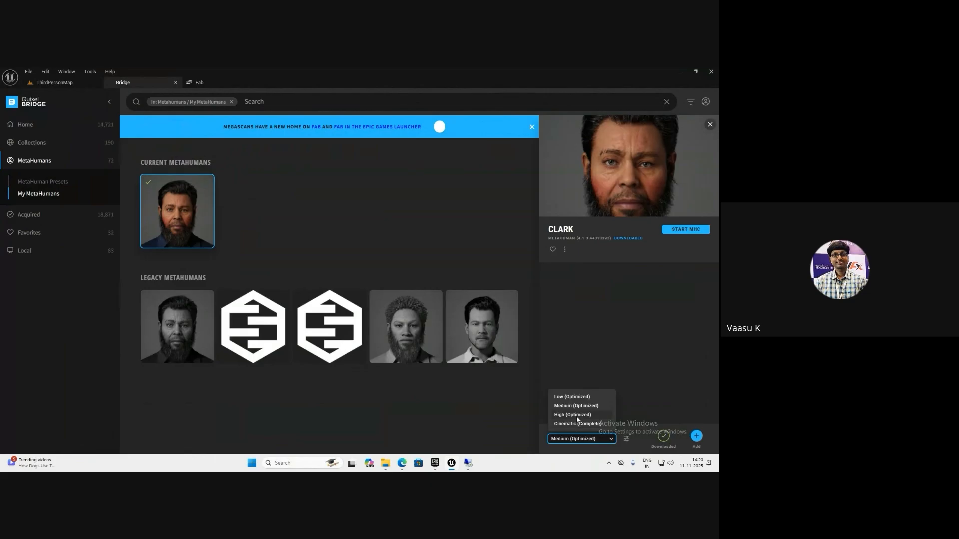
click(565, 451)
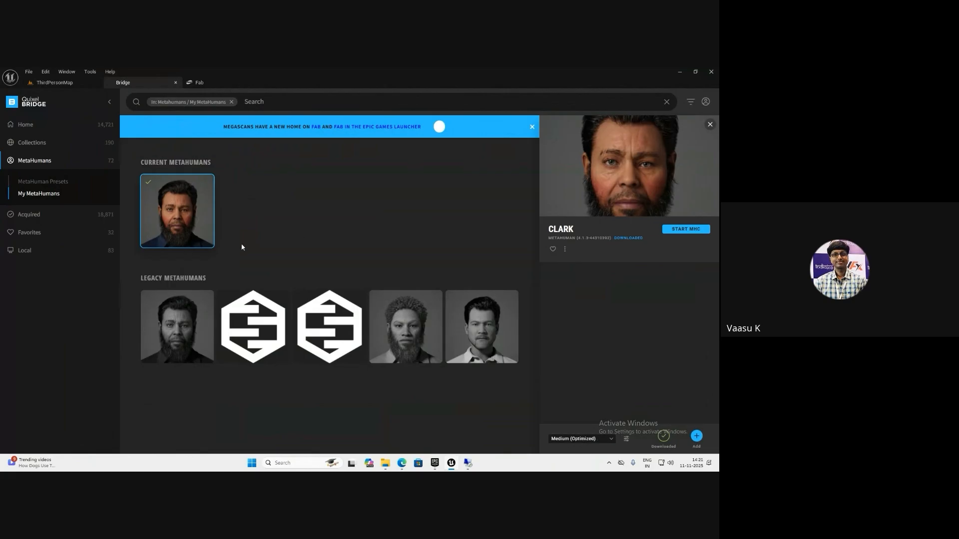
click(697, 436)
click(85, 82)
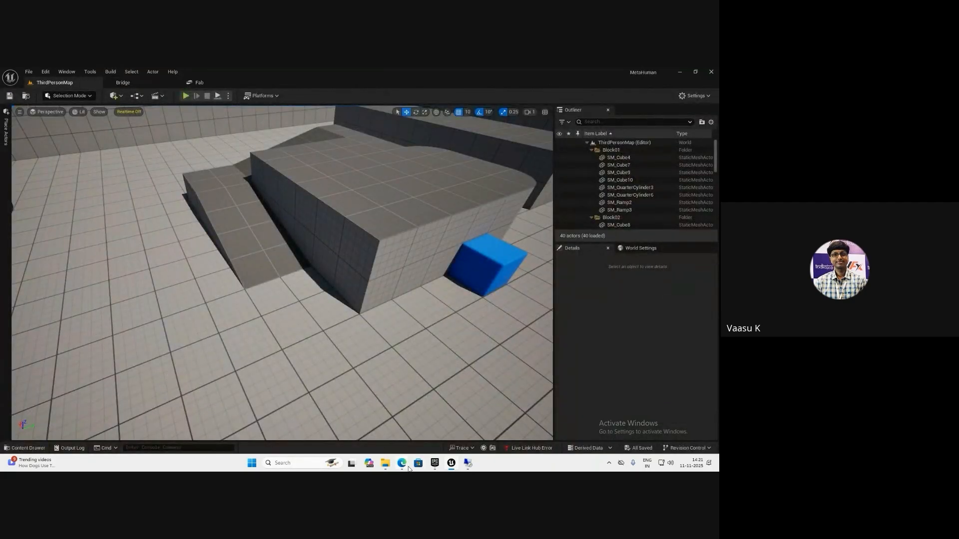
- Switch to MetaHuman Creator in the browser and preview the Ada and Amelia presets, viewing Amelia from face to full body
mouse_move(402, 464)
click(487, 425)
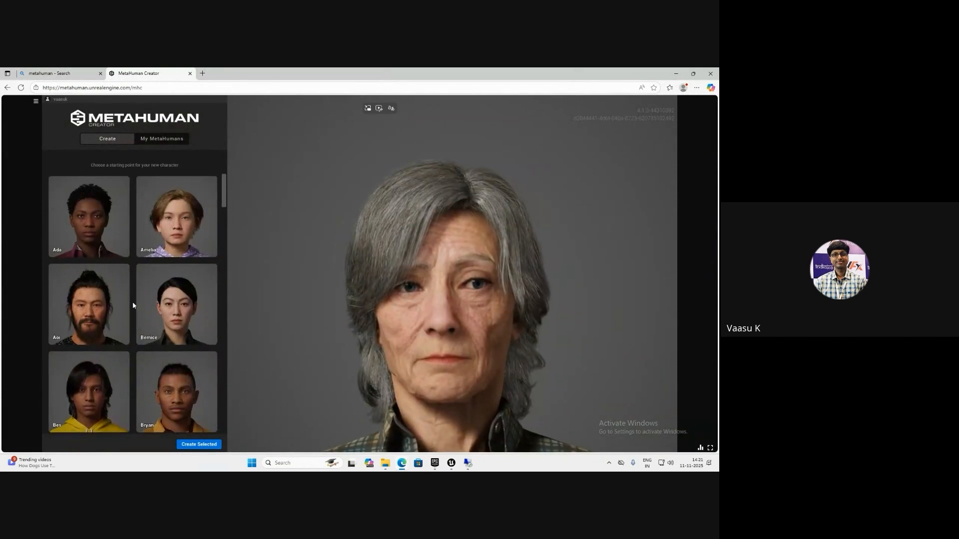
click(81, 223)
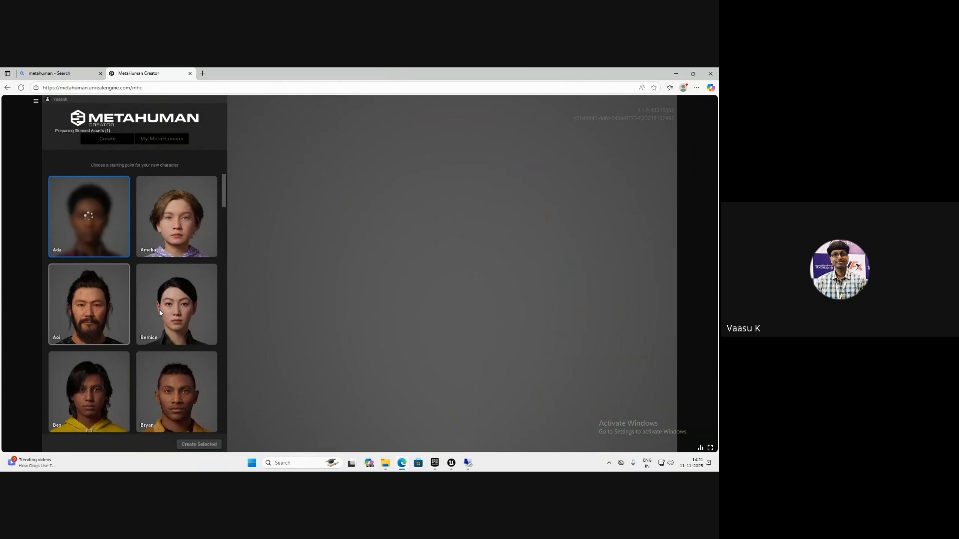
scroll(160, 314, down, 10)
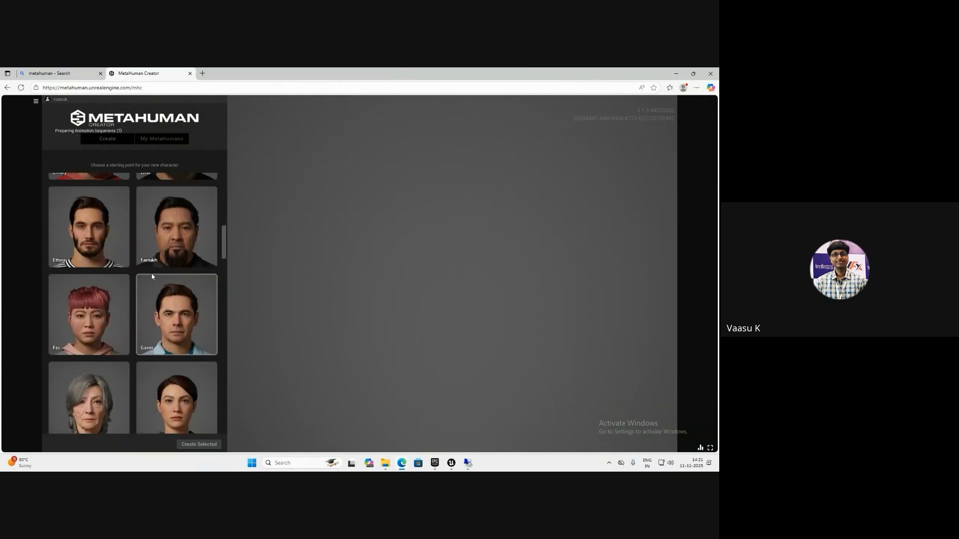
scroll(152, 276, up, 8)
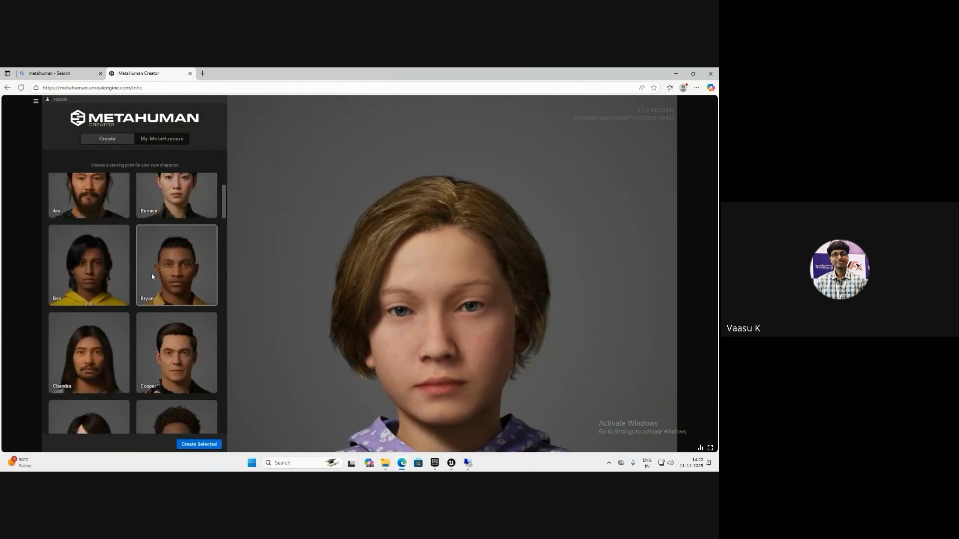
scroll(330, 224, down, 3)
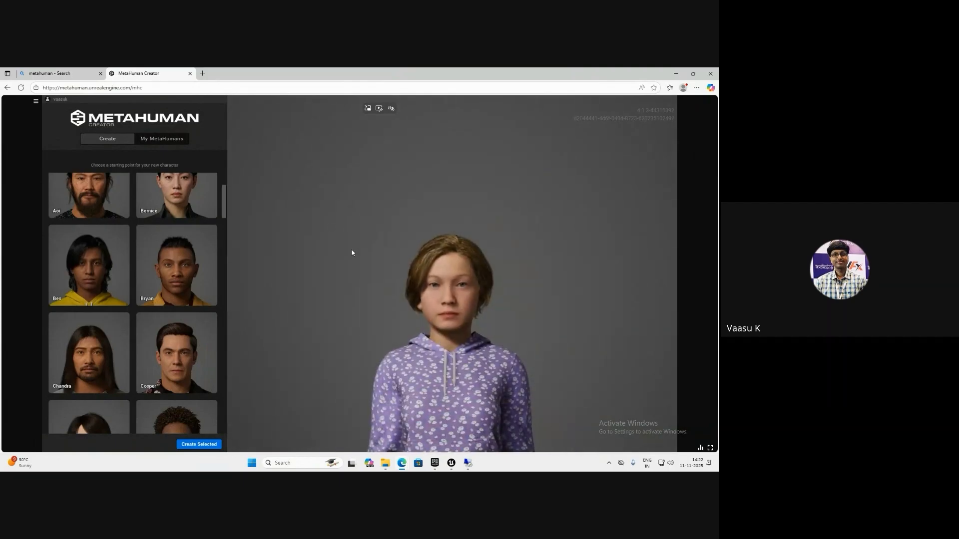
scroll(349, 239, down, 5)
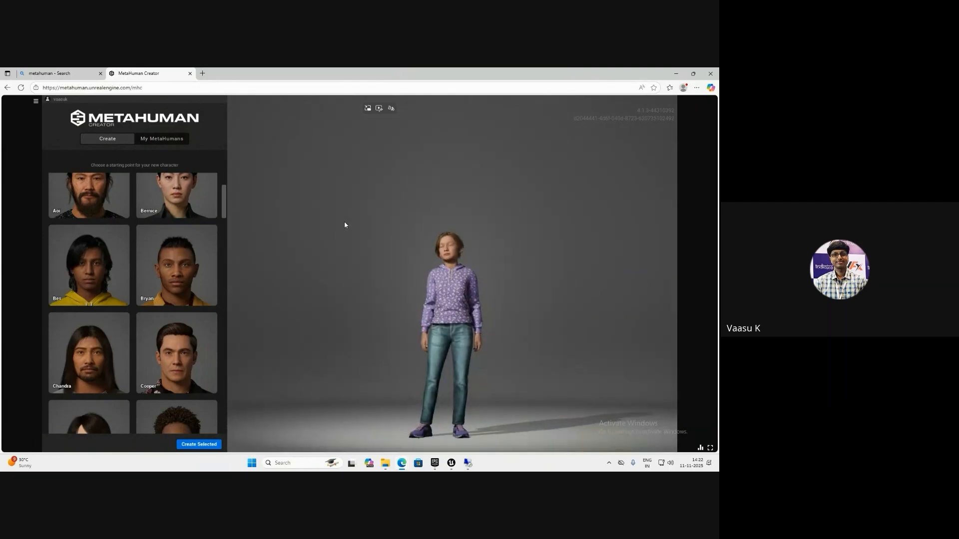
scroll(358, 248, up, 4)
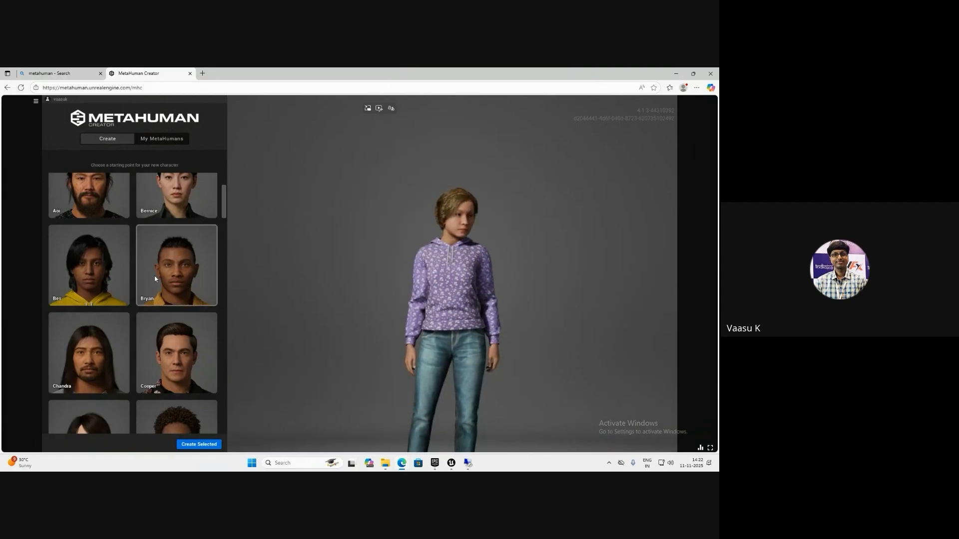
- Select the Emanuel preset as the starting point and inspect the character from different angles and at full body
scroll(150, 282, down, 4)
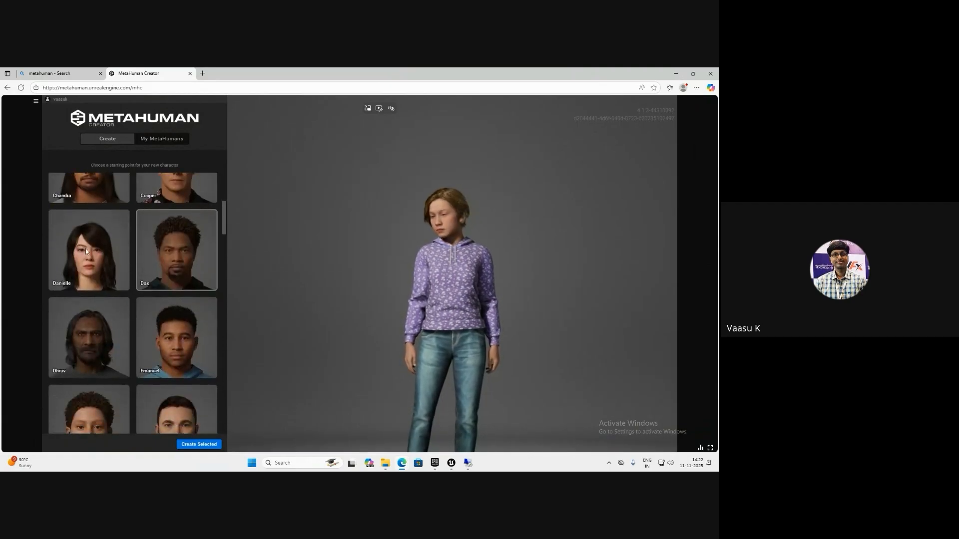
scroll(157, 328, down, 1)
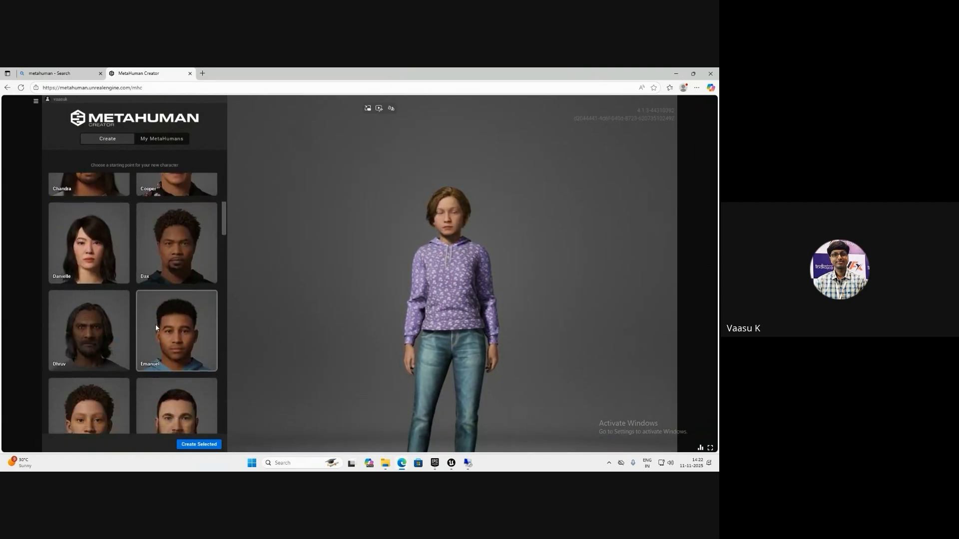
scroll(156, 328, down, 3)
click(184, 229)
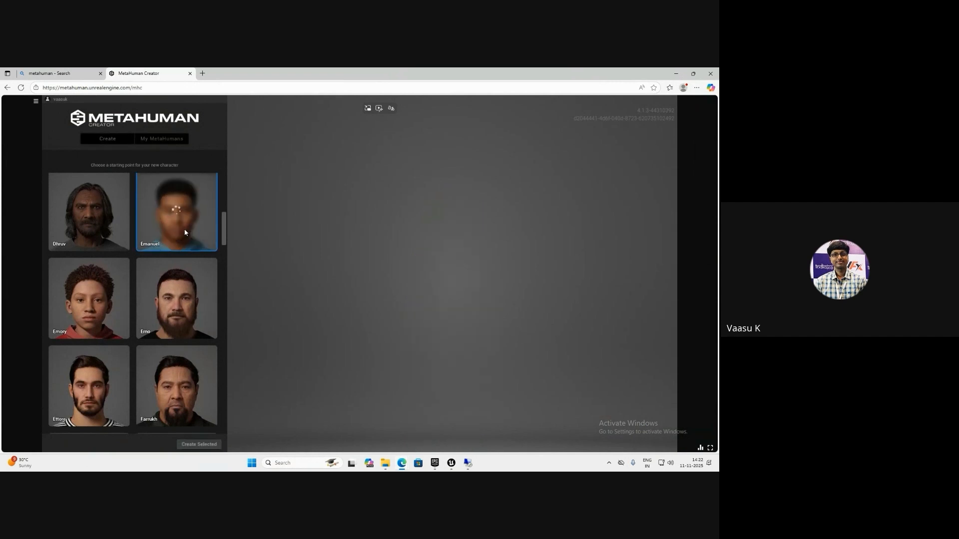
scroll(185, 232, down, 3)
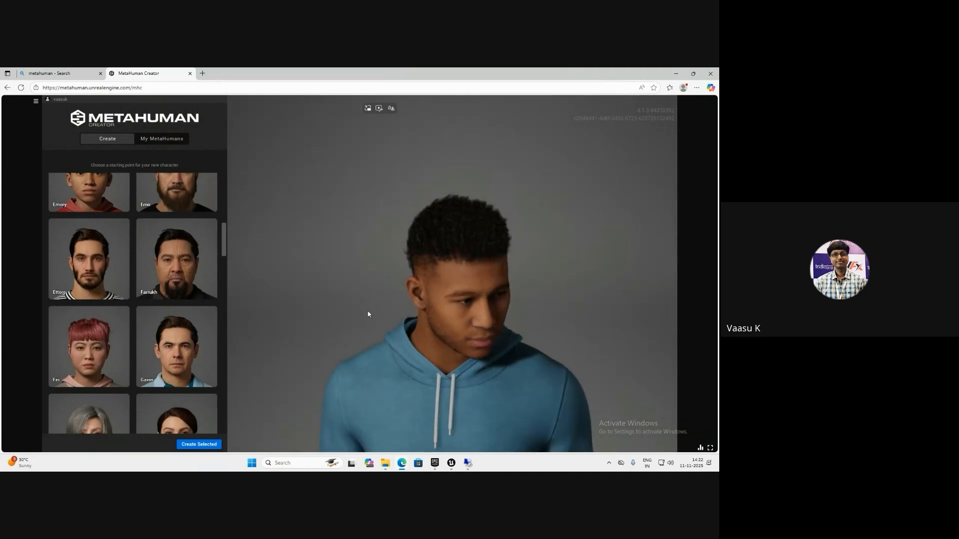
middle_drag(410, 235, 408, 295)
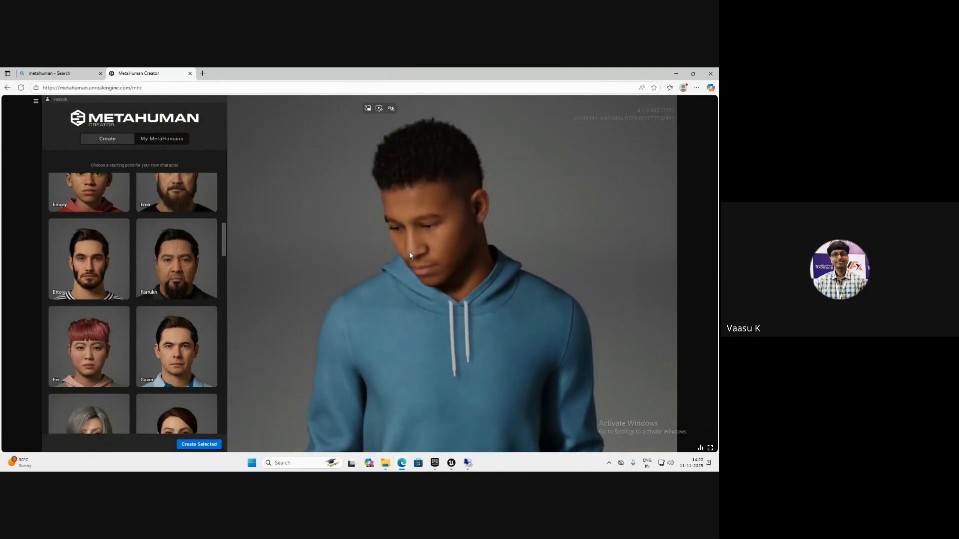
scroll(408, 295, down, 5)
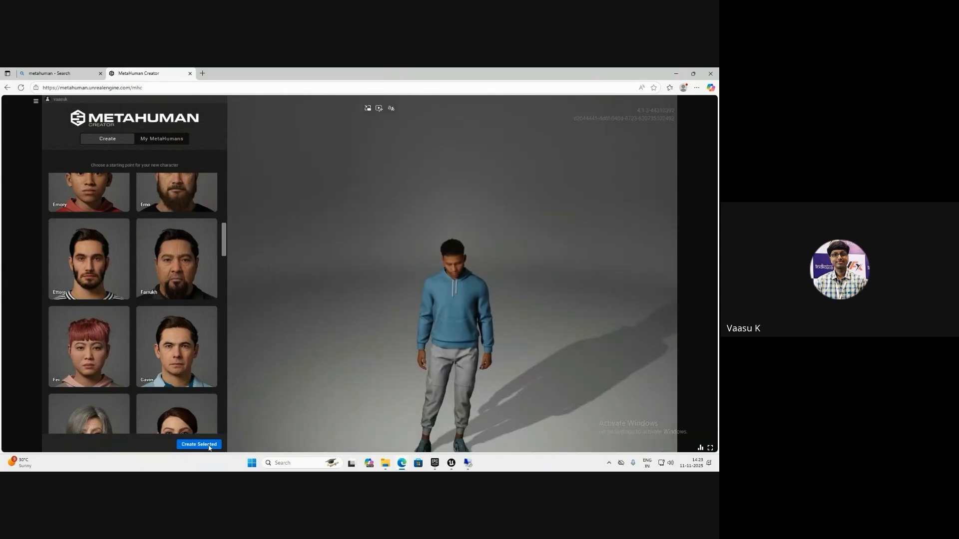
- Create a new MetaHuman from the selected preset and rename it Randy
click(210, 446)
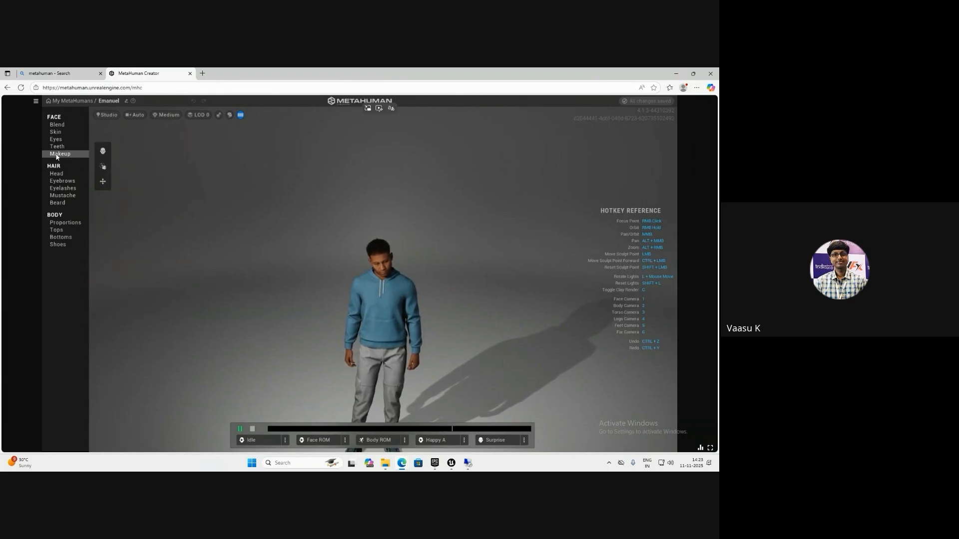
double_click(118, 102)
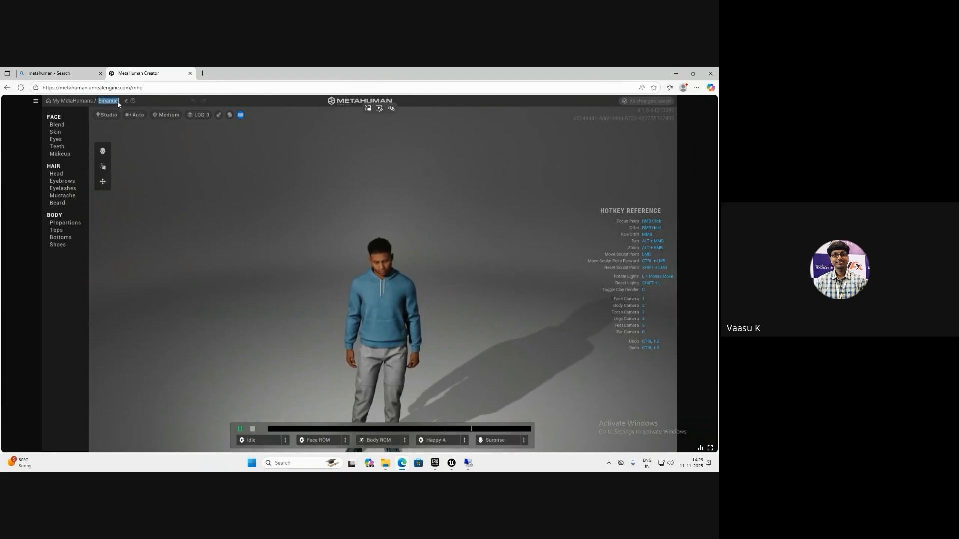
text(Randy)
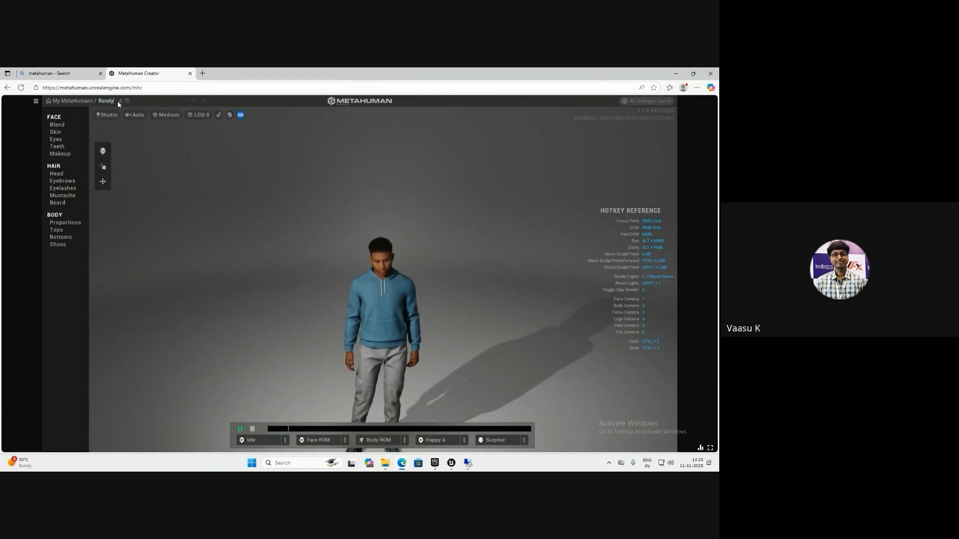
- Start a face blend for Randy and assign the Erno preset to the upper blend slot
click(56, 125)
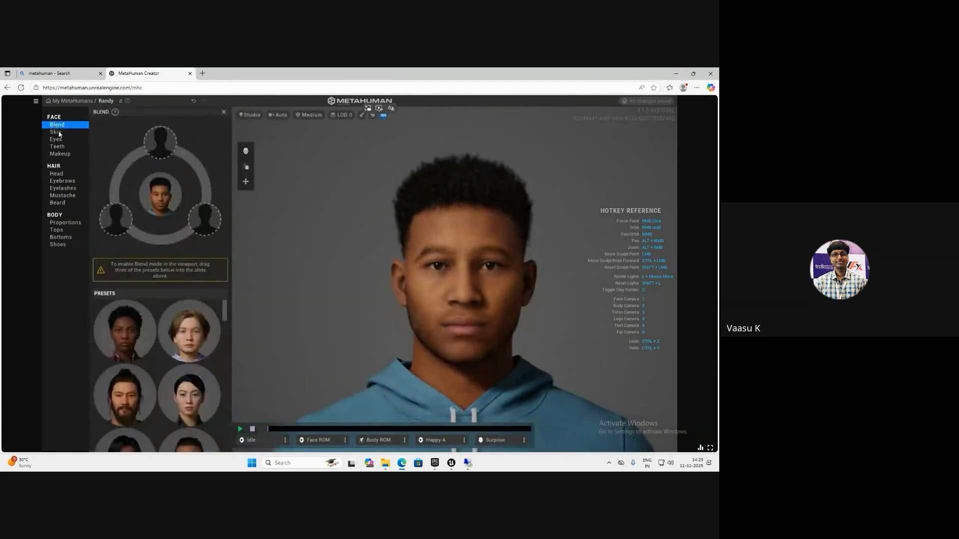
scroll(143, 339, down, 3)
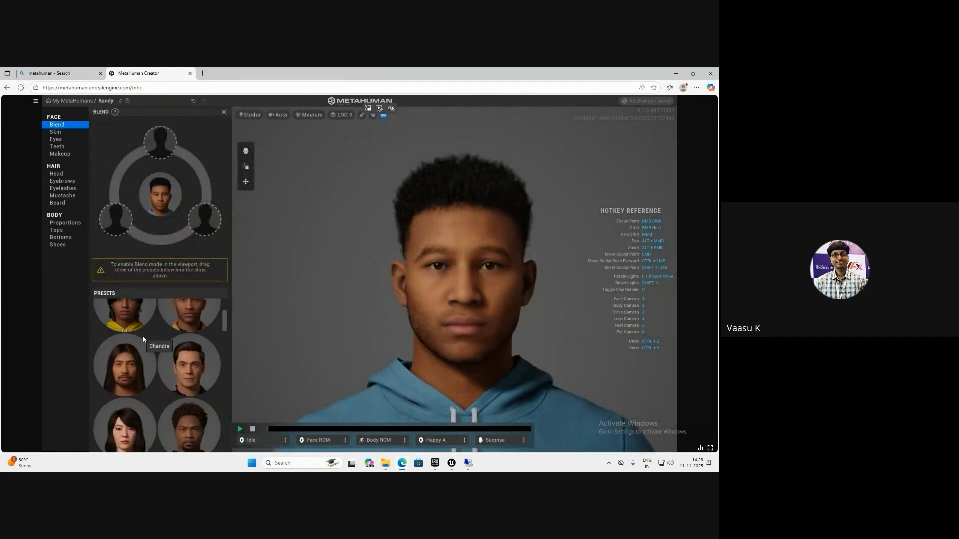
scroll(144, 339, down, 5)
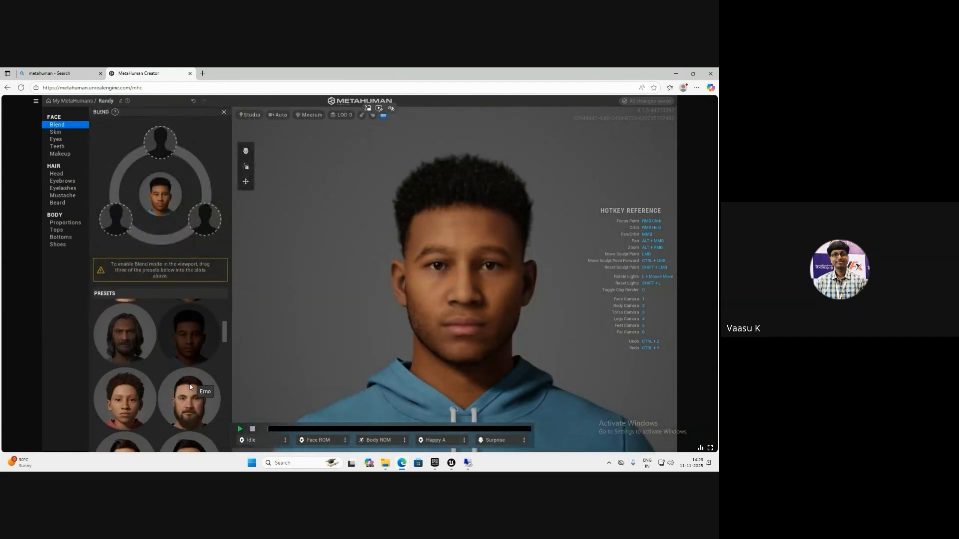
scroll(133, 406, down, 3)
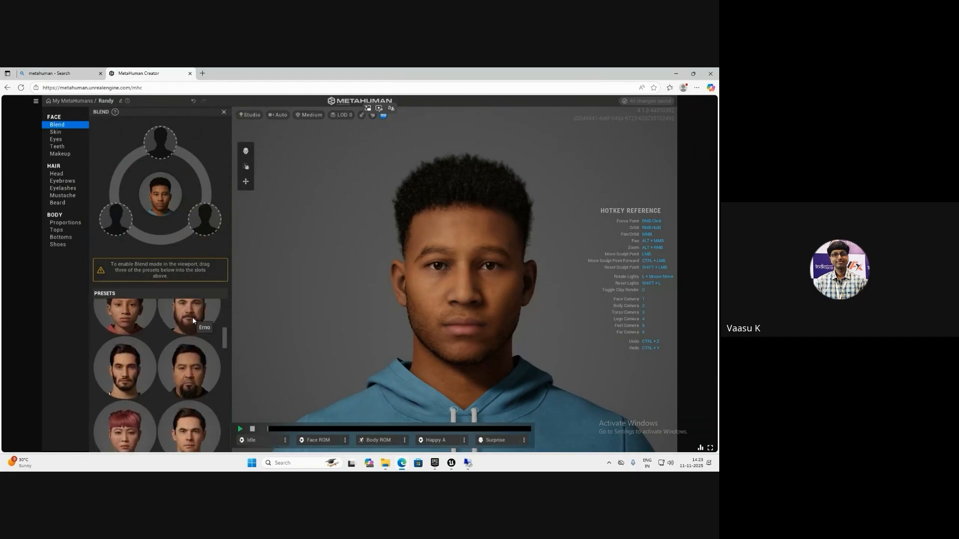
drag(193, 317, 160, 143)
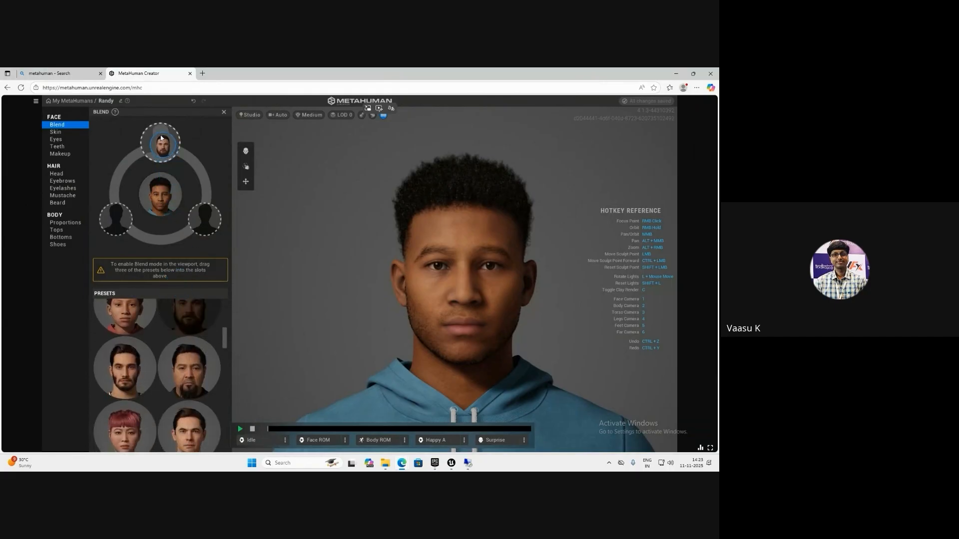
- Fill the two lower blend slots with the Jesse preset on one side and the Keiji preset on the other
scroll(196, 380, down, 3)
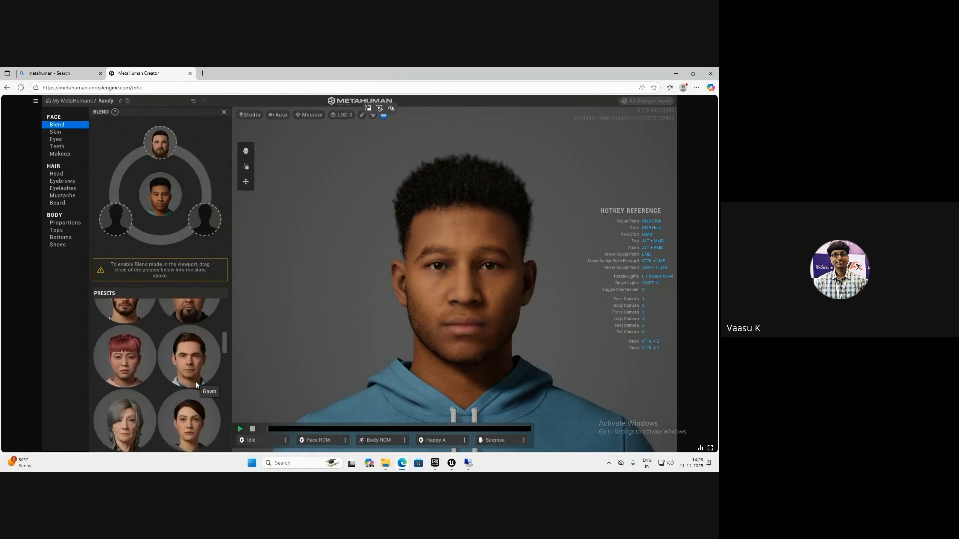
scroll(198, 362, down, 2)
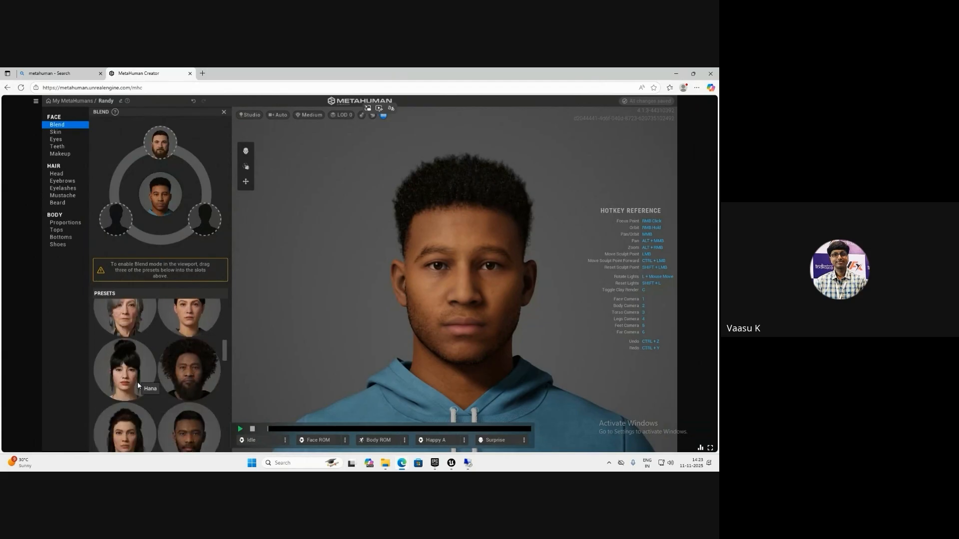
scroll(138, 382, down, 3)
scroll(139, 386, down, 2)
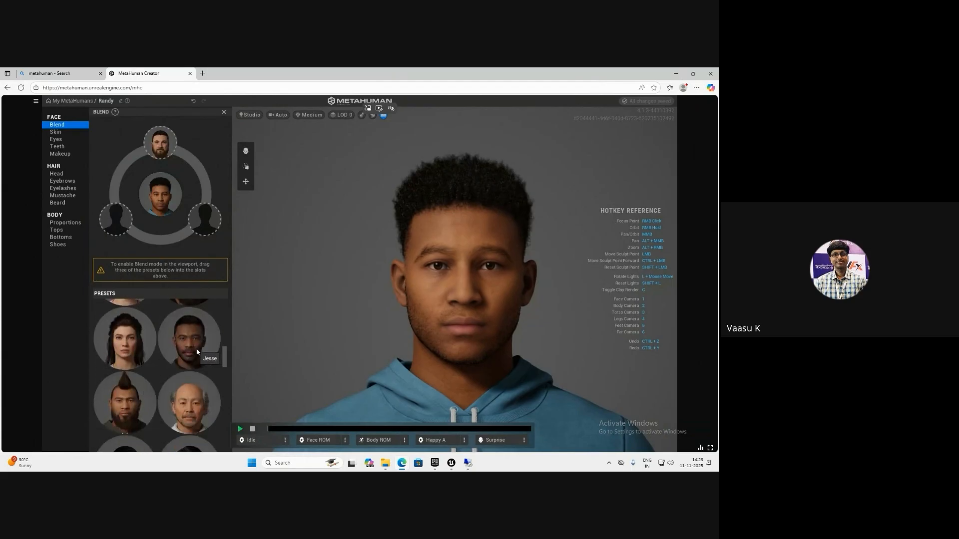
drag(197, 351, 115, 221)
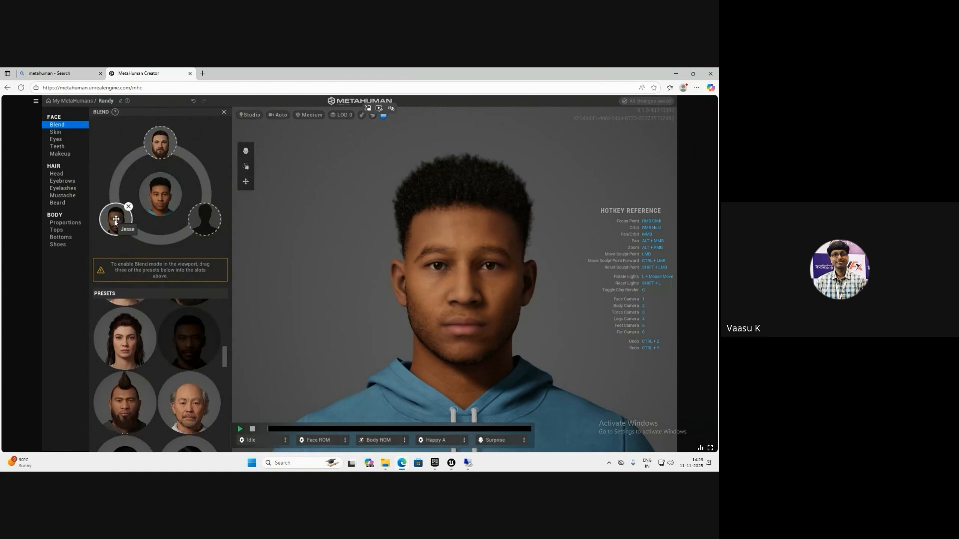
scroll(155, 387, down, 3)
drag(195, 336, 205, 220)
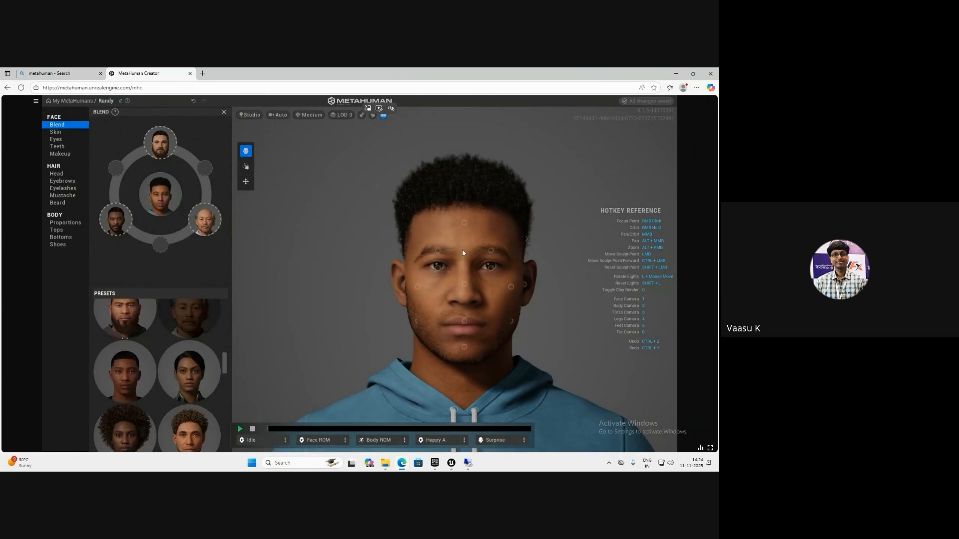
- Blend the character's brow, eye and ear regions toward the assigned presets using their control points on the face
scroll(436, 249, up, 2)
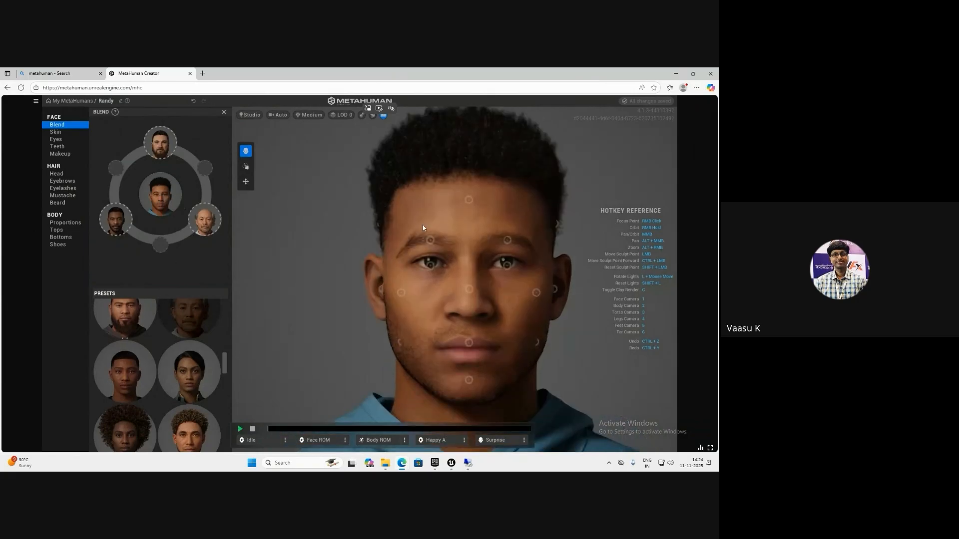
click(430, 242)
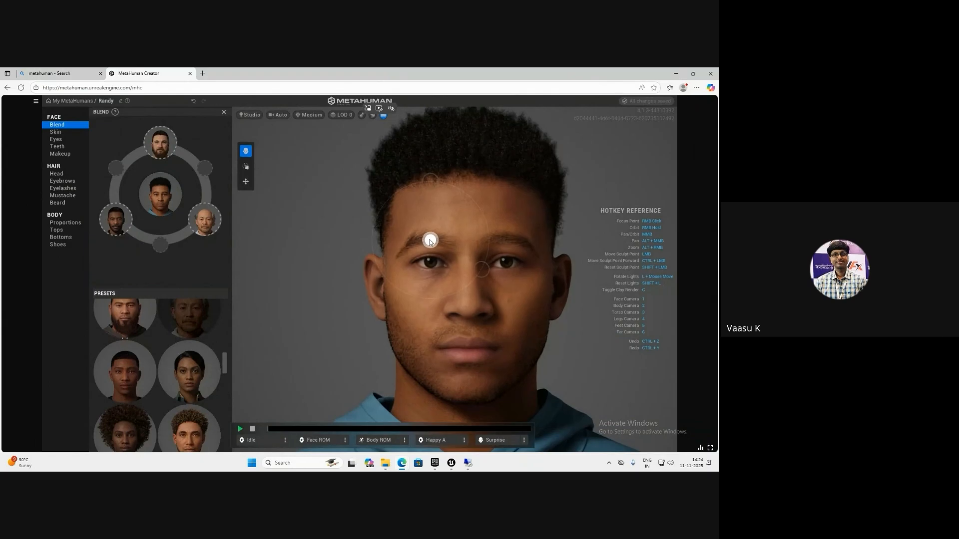
drag(430, 241, 433, 160)
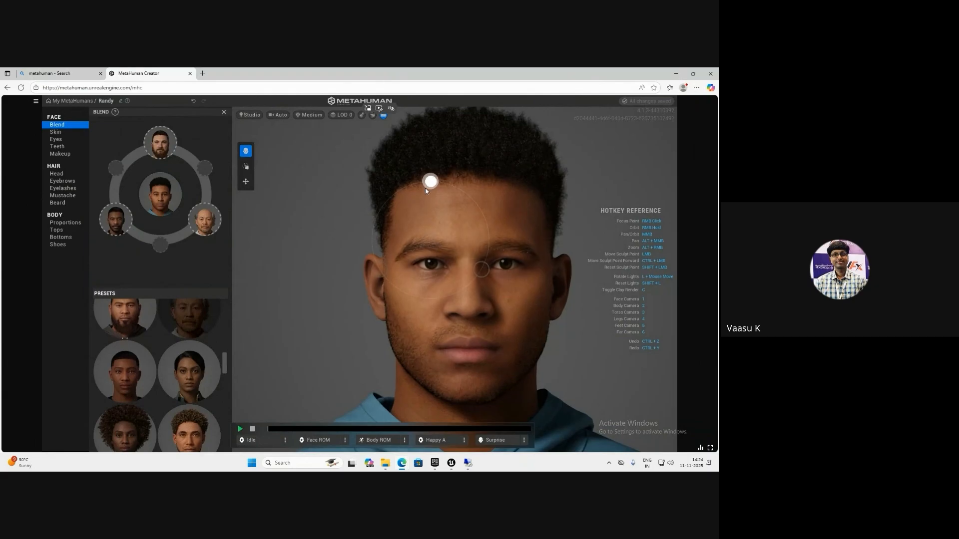
mouse_move(431, 182)
mouse_down()
mouse_move(429, 242)
mouse_move(345, 286)
mouse_move(482, 268)
mouse_up()
drag(429, 265, 503, 311)
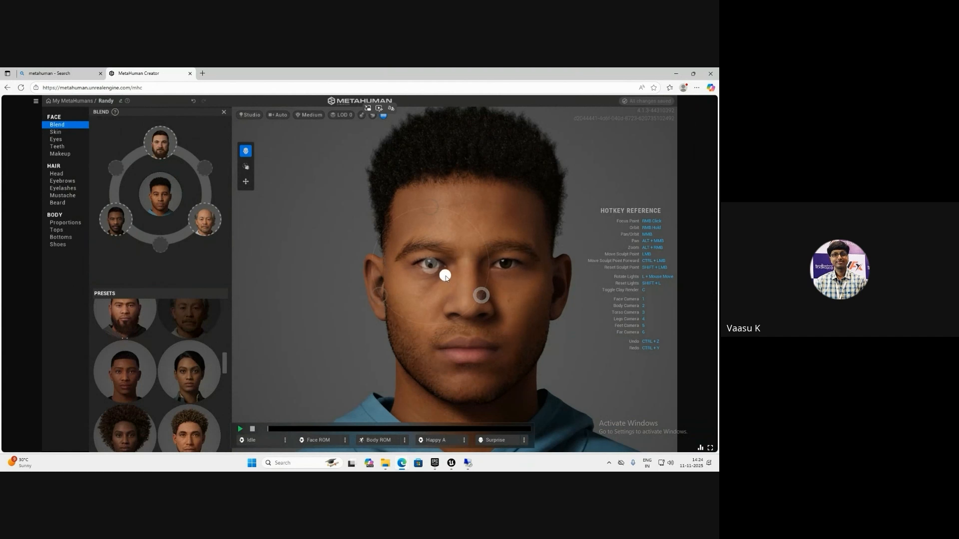
mouse_move(446, 278)
mouse_down()
mouse_move(430, 268)
mouse_move(459, 286)
mouse_move(430, 270)
mouse_move(357, 305)
mouse_up()
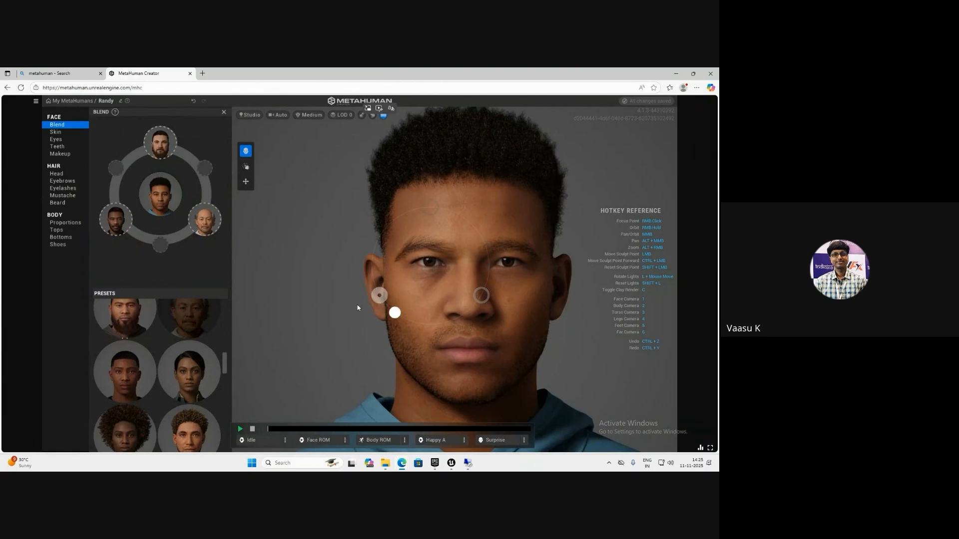
- Blend the forehead and nose regions toward the assigned presets to reshape the middle of the face
mouse_move(468, 205)
mouse_down()
mouse_move(469, 124)
mouse_move(460, 352)
mouse_move(385, 241)
mouse_move(539, 244)
mouse_move(470, 202)
mouse_move(468, 136)
mouse_up()
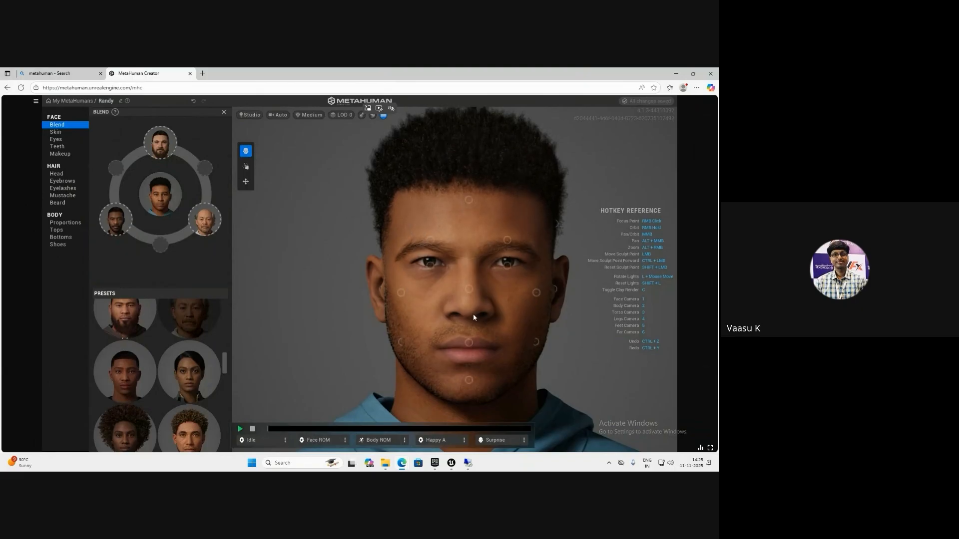
drag(470, 290, 518, 322)
drag(436, 320, 404, 327)
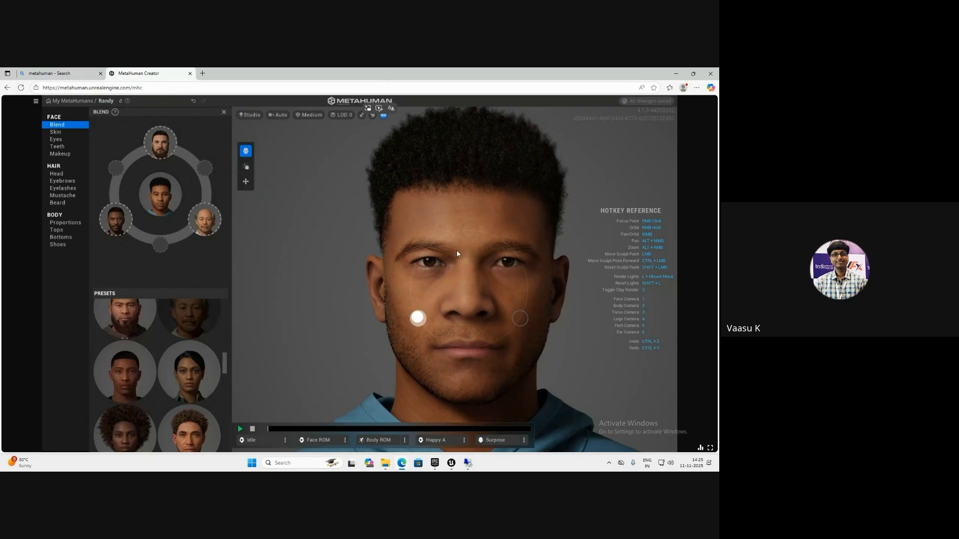
drag(456, 252, 472, 204)
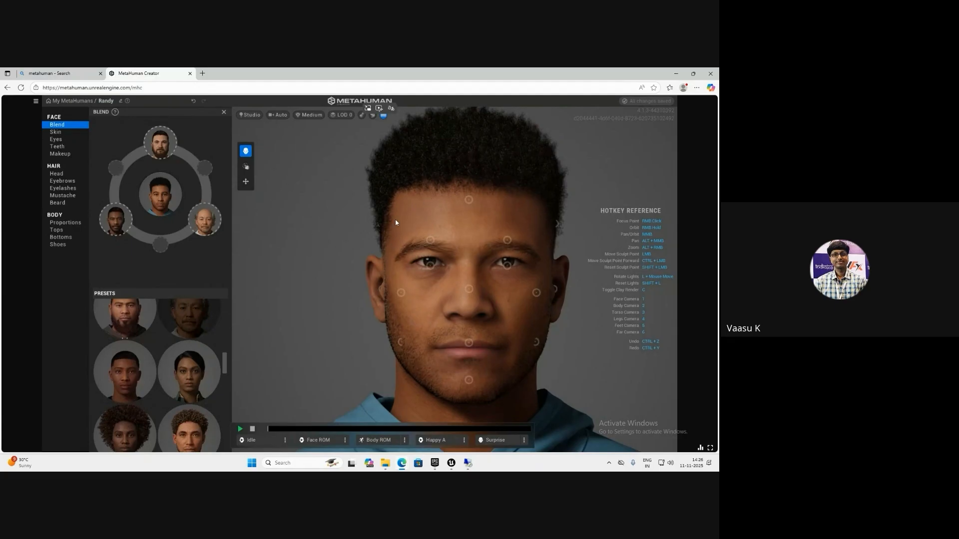
- Sculpt the nose and the outer eye area directly on the face, and switch to the Move tool
click(246, 167)
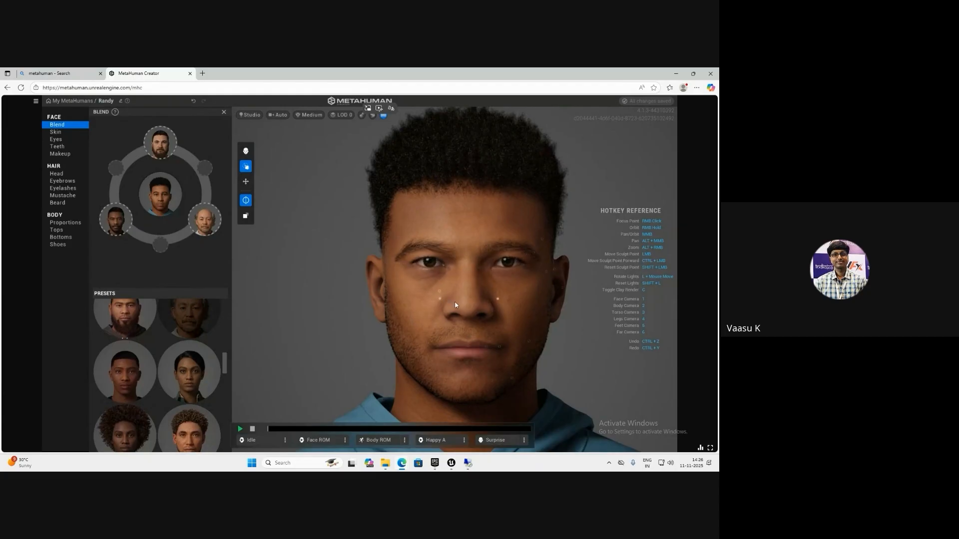
mouse_move(468, 308)
mouse_down()
mouse_move(469, 327)
mouse_move(464, 194)
mouse_move(473, 340)
mouse_up()
mouse_move(490, 308)
mouse_down()
mouse_move(497, 324)
mouse_move(443, 309)
mouse_up()
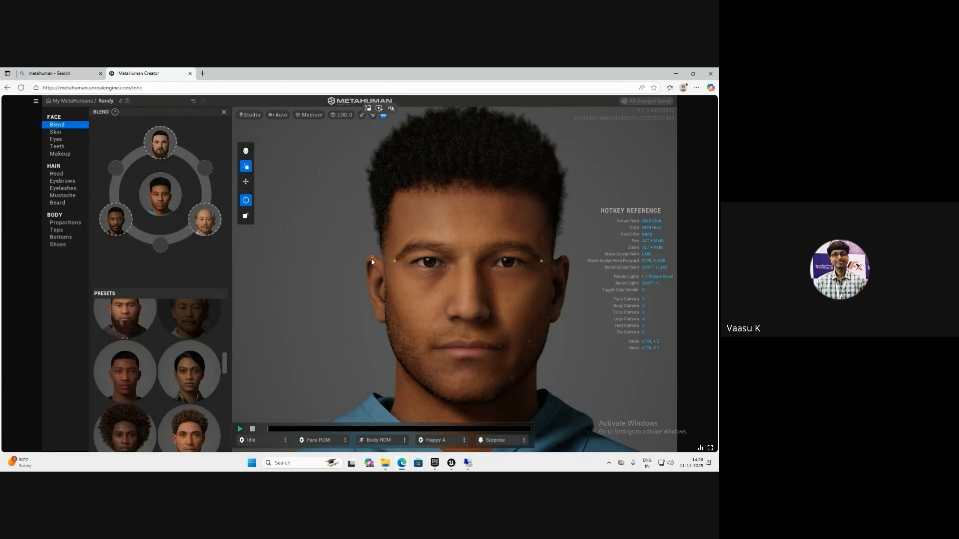
drag(395, 261, 398, 239)
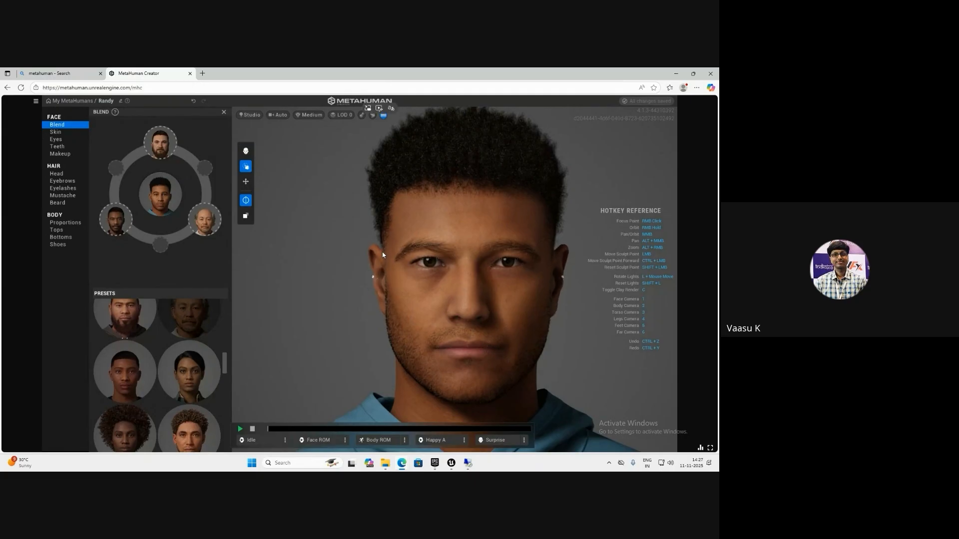
click(245, 181)
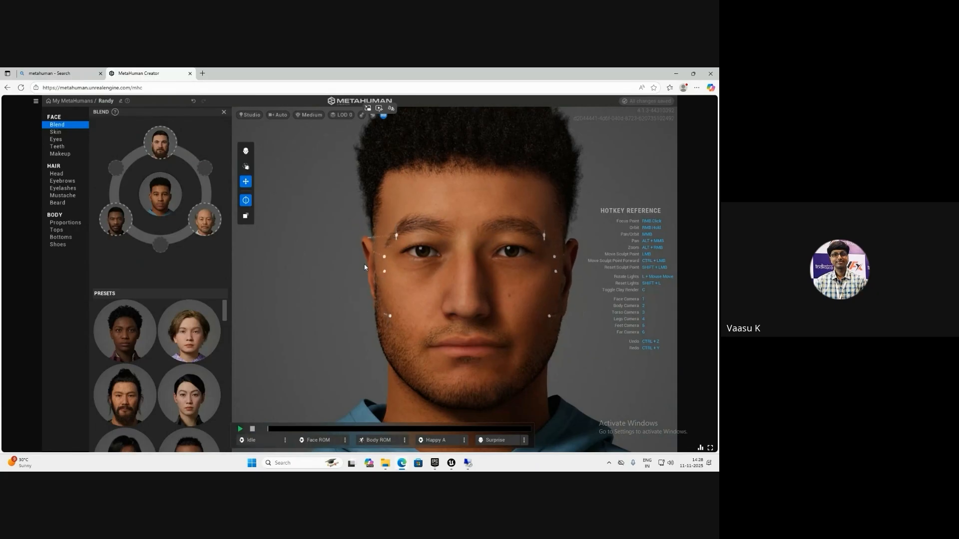
- Change the skin colour to a more reddish tone with U 0.66 and V 0.19
scroll(462, 266, down, 3)
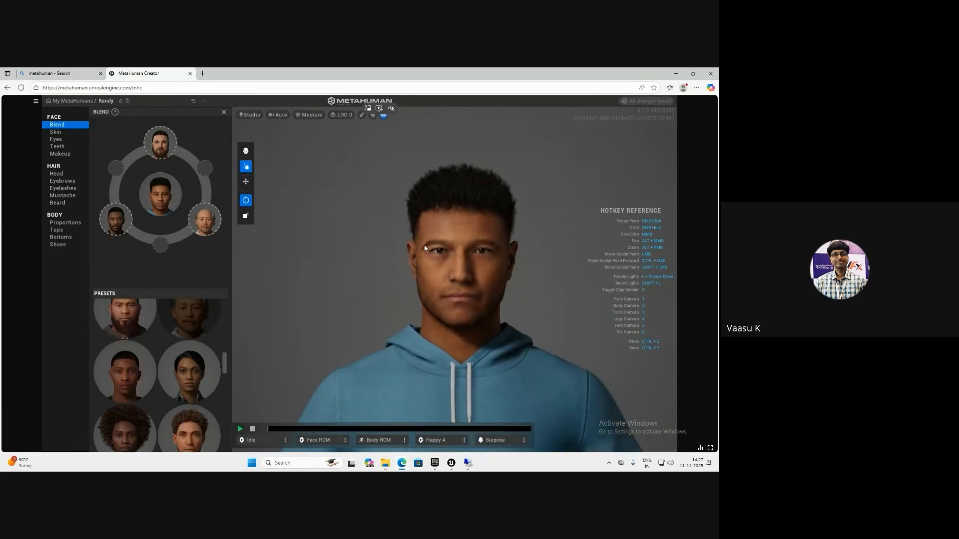
middle_drag(424, 309, 437, 242)
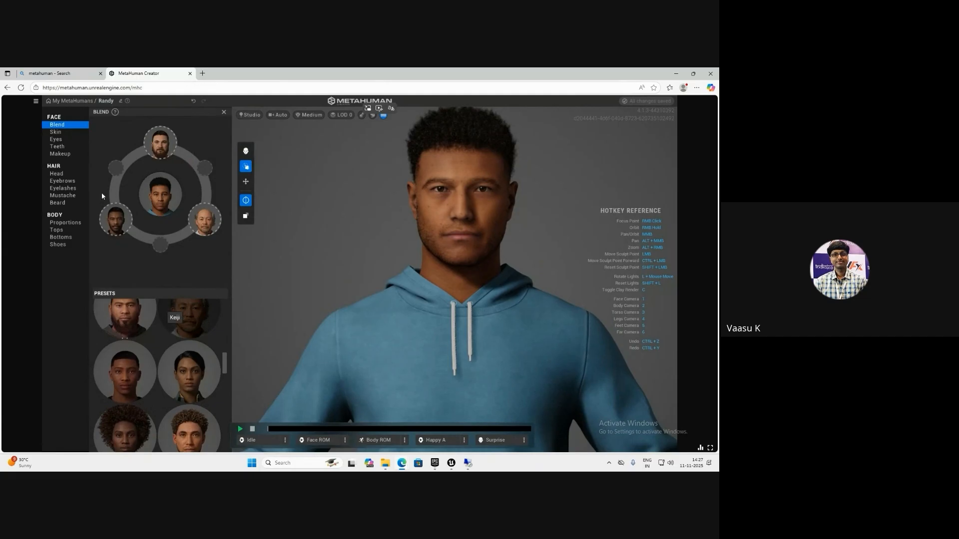
click(56, 133)
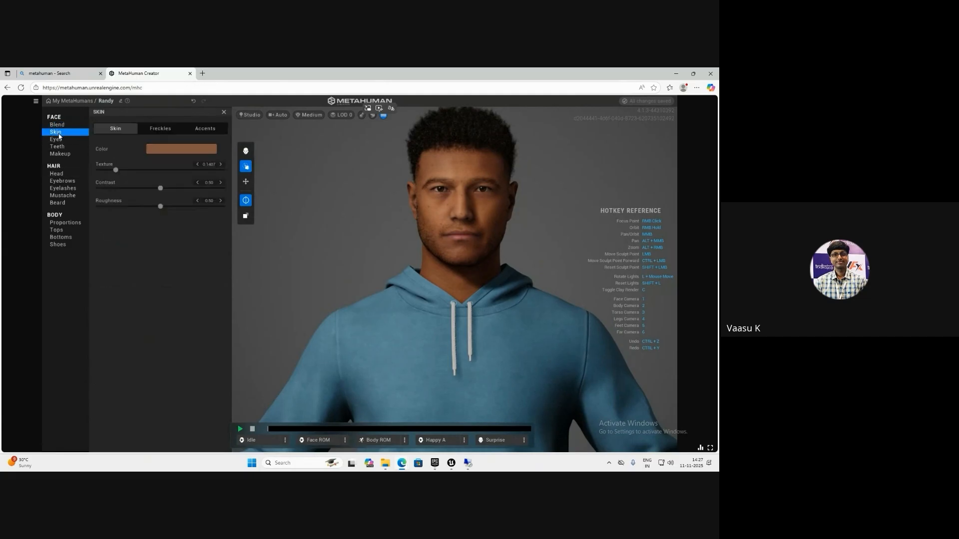
click(165, 155)
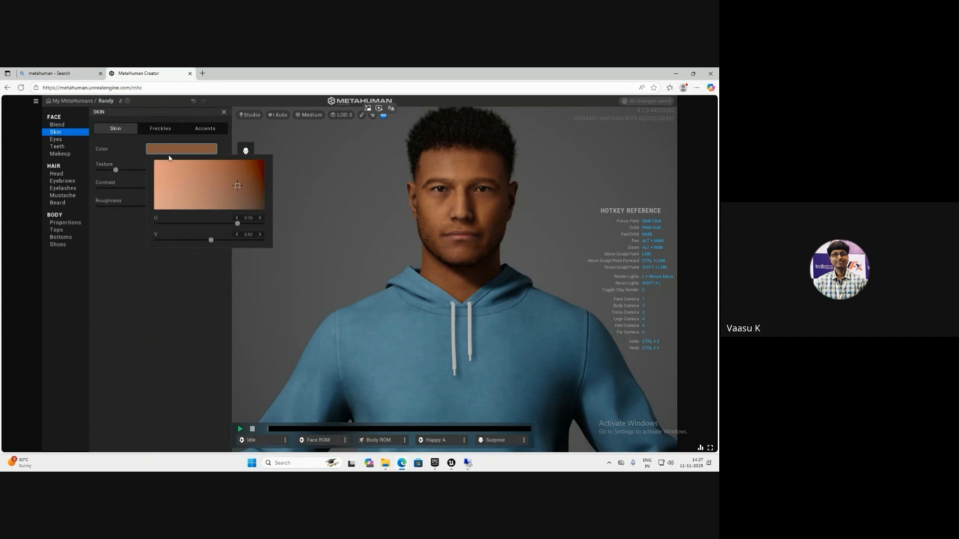
click(219, 175)
click(224, 169)
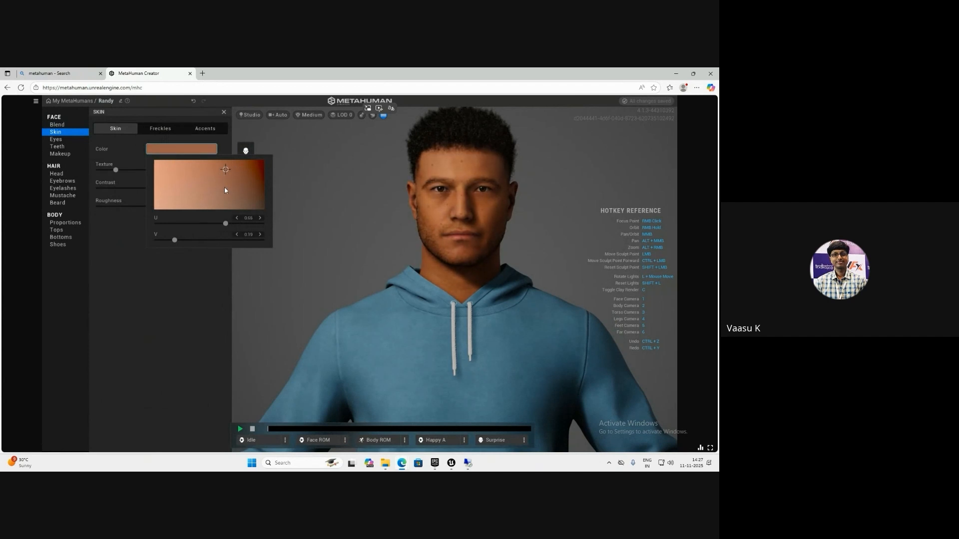
click(191, 298)
- Set the skin texture to 0.9707 for an older look and lower the skin contrast to 0.17
scroll(454, 320, up, 6)
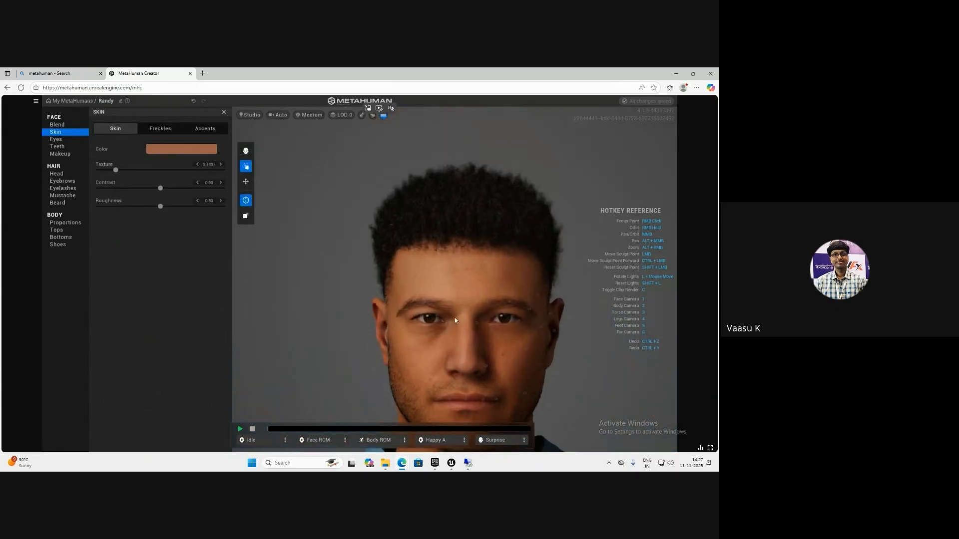
middle_drag(455, 321, 444, 239)
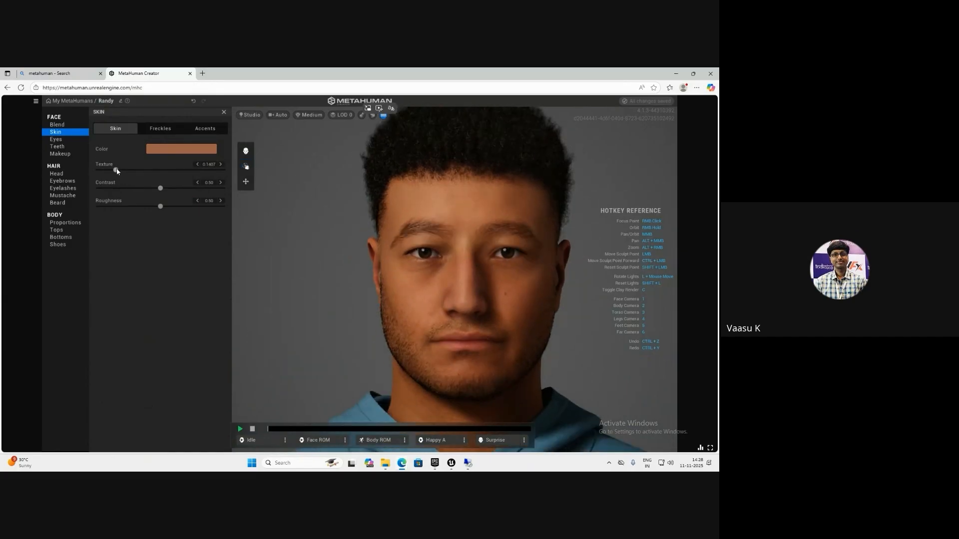
drag(117, 171, 220, 178)
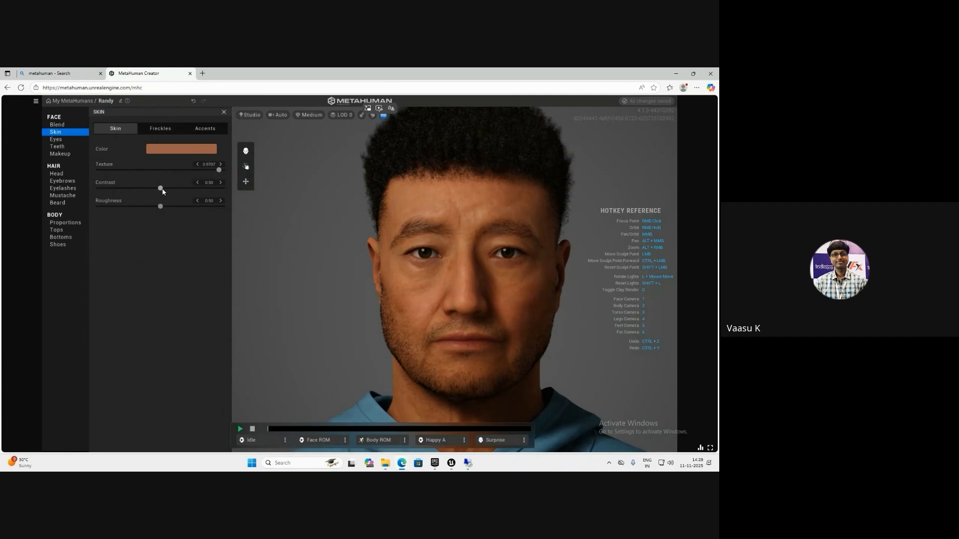
drag(152, 189, 125, 206)
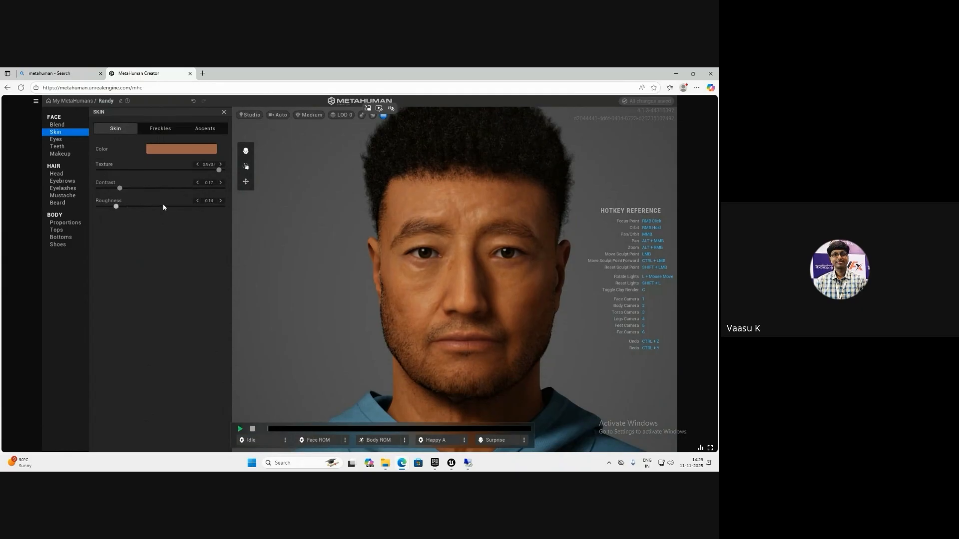
- Try high and low skin roughness values, settle on 0.21, and check the face up close
click(197, 206)
click(108, 206)
drag(98, 205, 125, 206)
scroll(455, 259, down, 5)
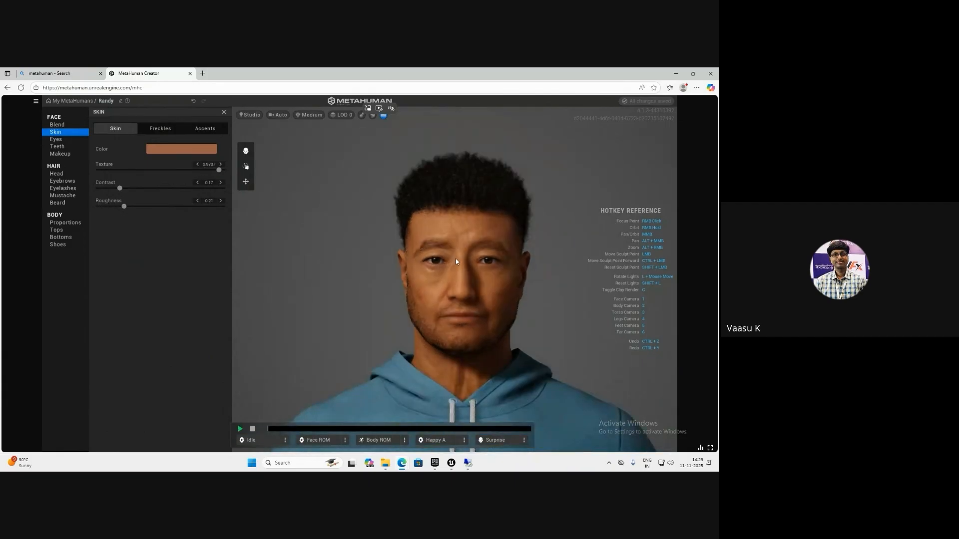
scroll(455, 259, up, 5)
- Try the freckle patterns on the face and apply the fourth, heaviest one
click(160, 128)
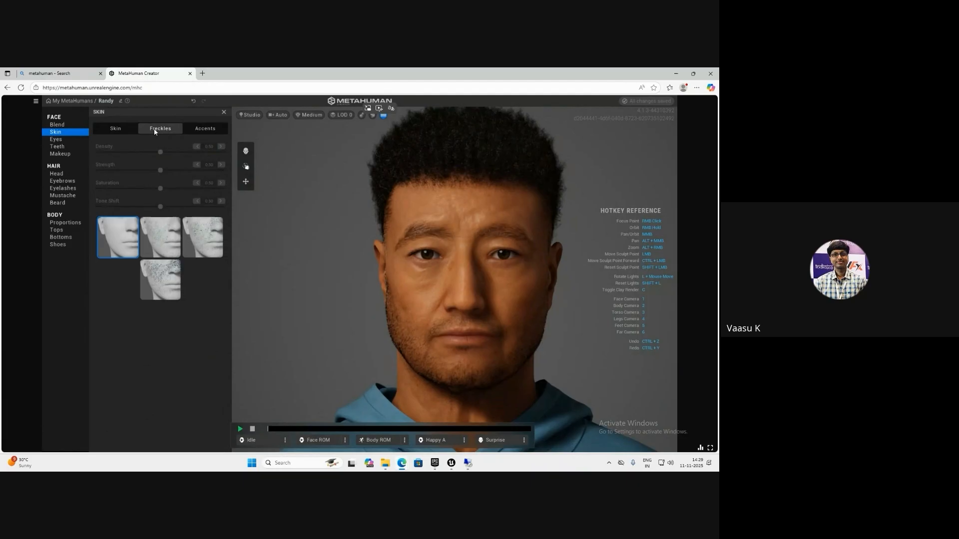
click(167, 243)
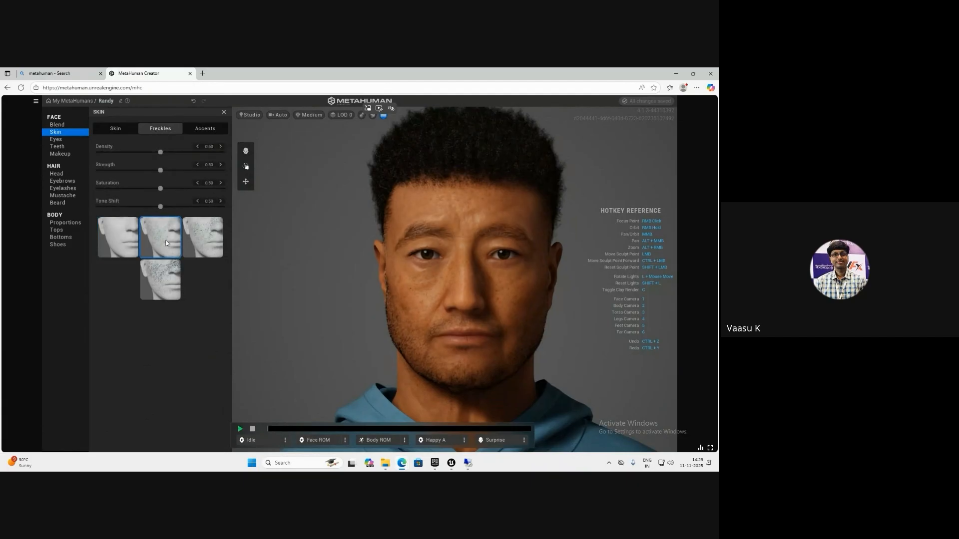
click(201, 238)
click(165, 276)
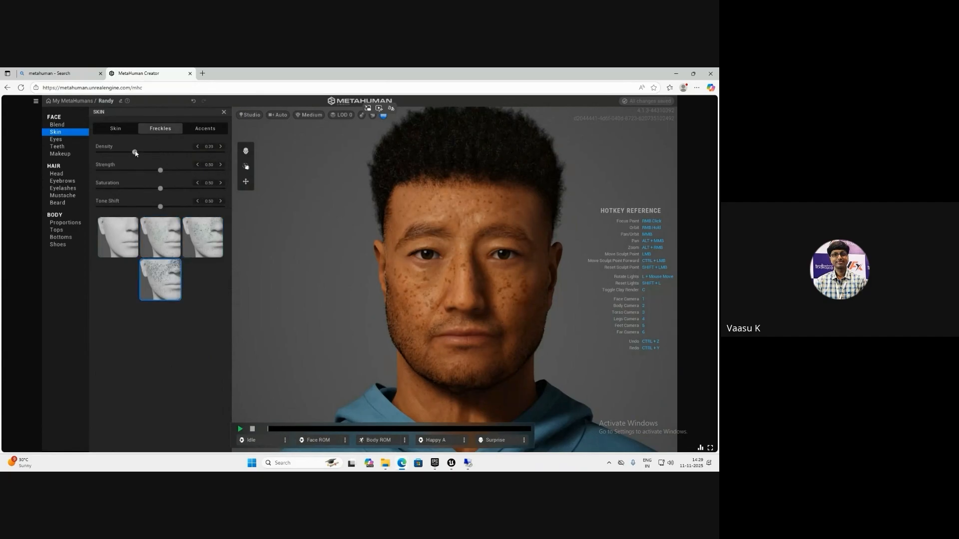
- Apply the second freckle pattern with density 0.38, strength 0.24, saturation 0.20 and tone shift 0.20, and check the face up close
drag(154, 152, 162, 152)
click(164, 242)
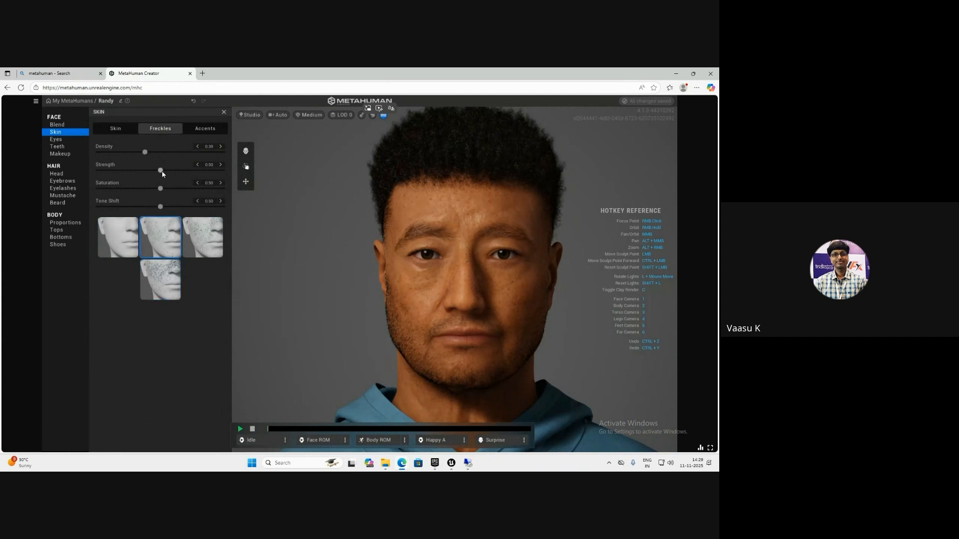
drag(191, 171, 128, 166)
drag(160, 207, 123, 205)
scroll(476, 267, up, 3)
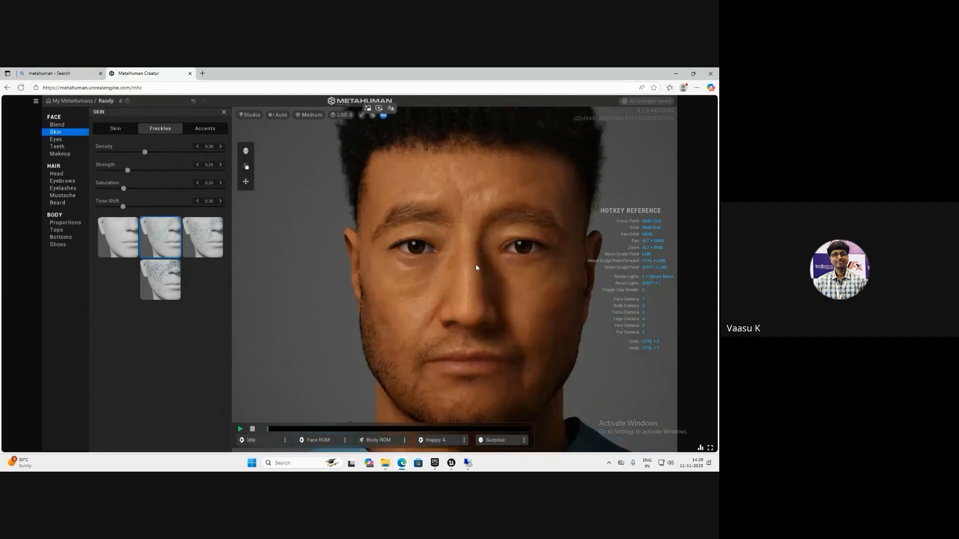
scroll(476, 267, up, 2)
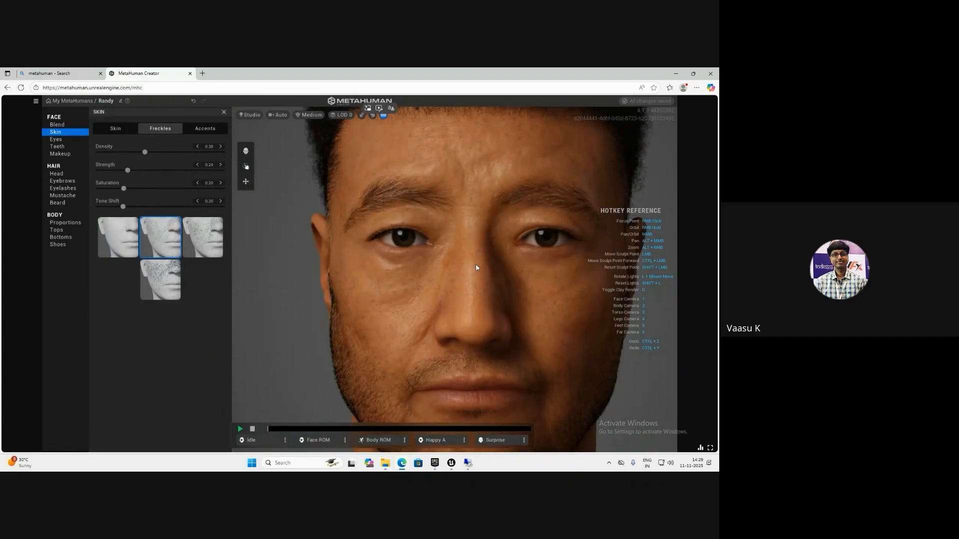
scroll(469, 263, down, 5)
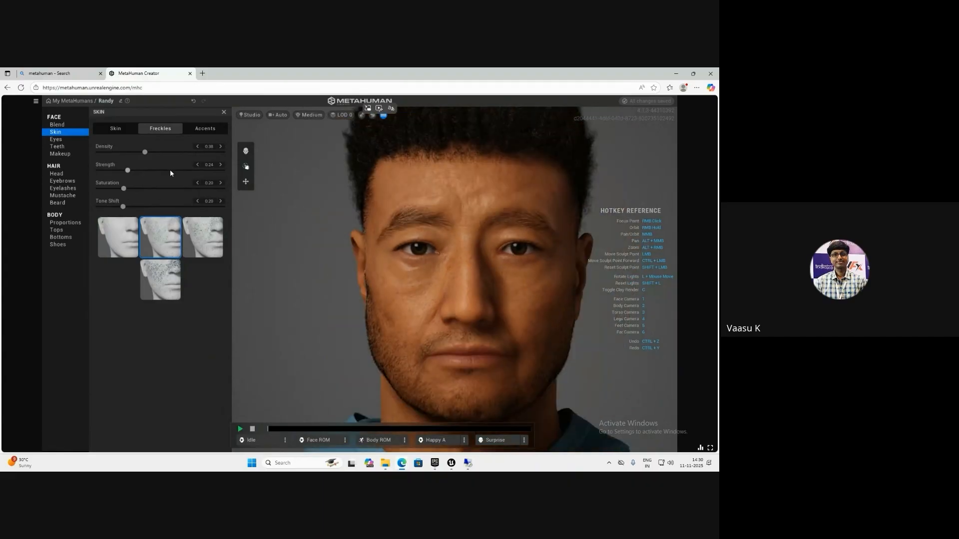
- Add a skin accent to the cheeks with redness 0.27 and saturation 0.26, and check it from another angle
click(205, 128)
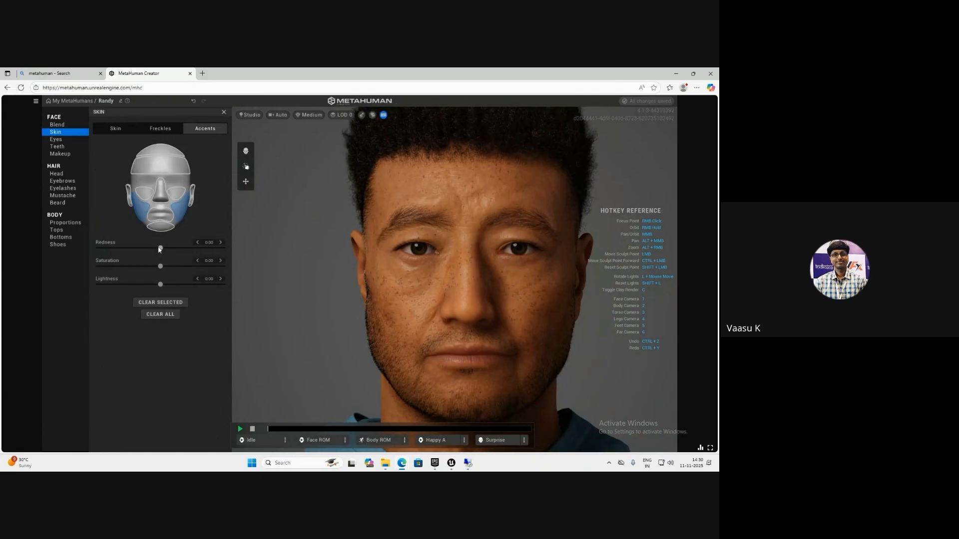
drag(227, 250, 228, 250)
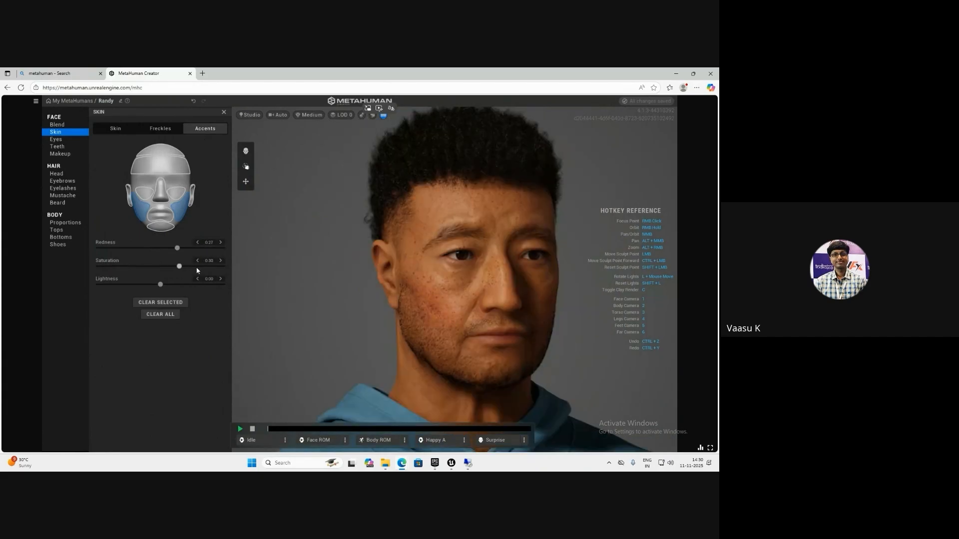
mouse_move(160, 266)
mouse_down()
mouse_move(191, 266)
mouse_move(178, 273)
mouse_up()
right_drag(443, 306, 385, 306)
scroll(392, 303, down, 3)
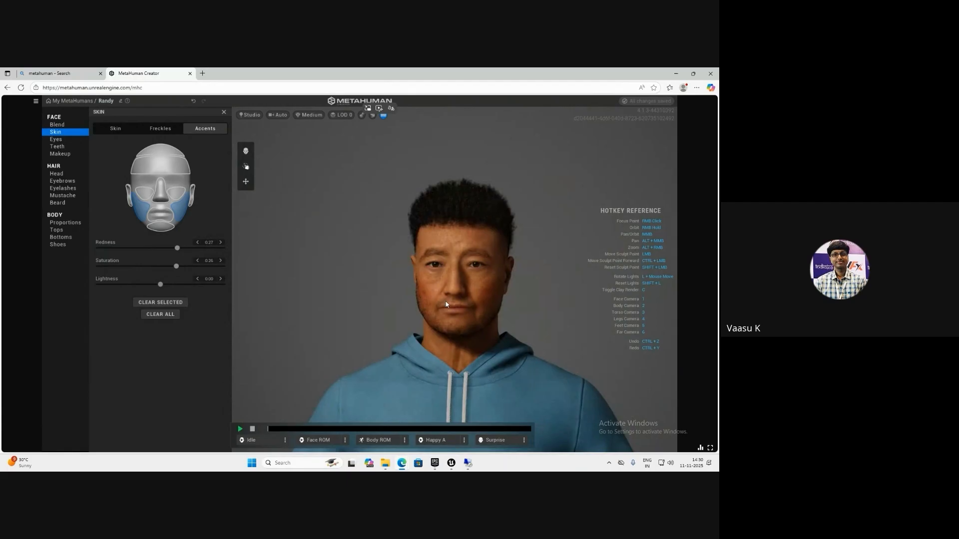
scroll(456, 295, up, 3)
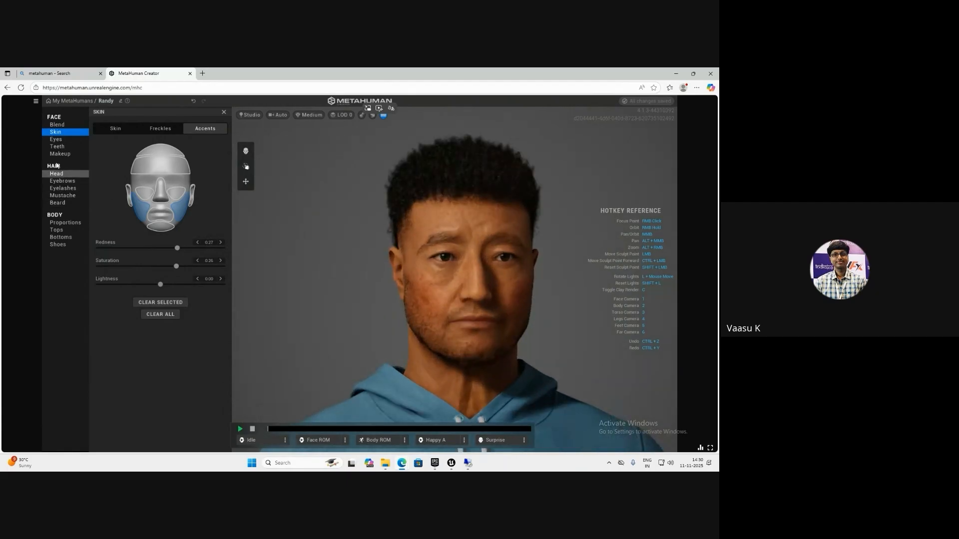
- Try several eye colour presets on the face and apply the blue-grey one, third in the second row
click(56, 139)
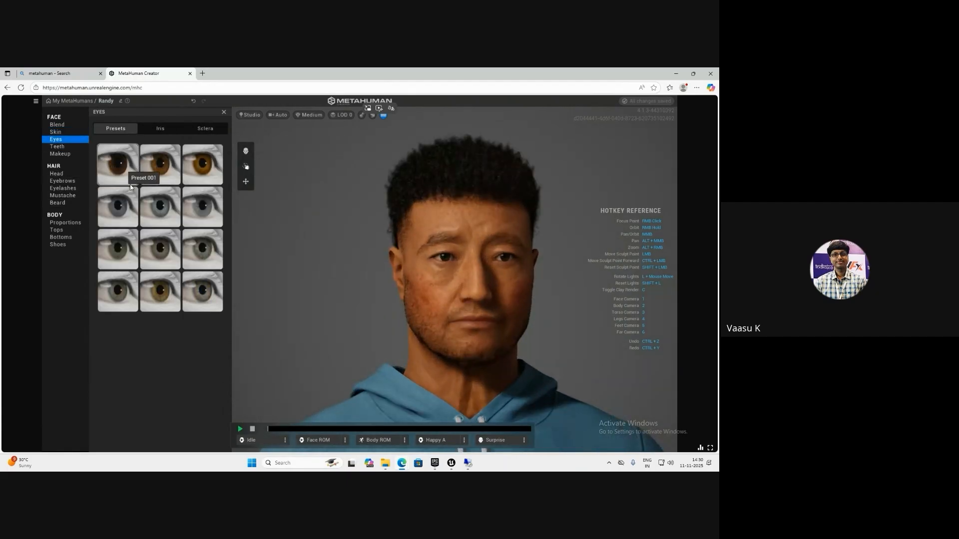
scroll(508, 244, up, 3)
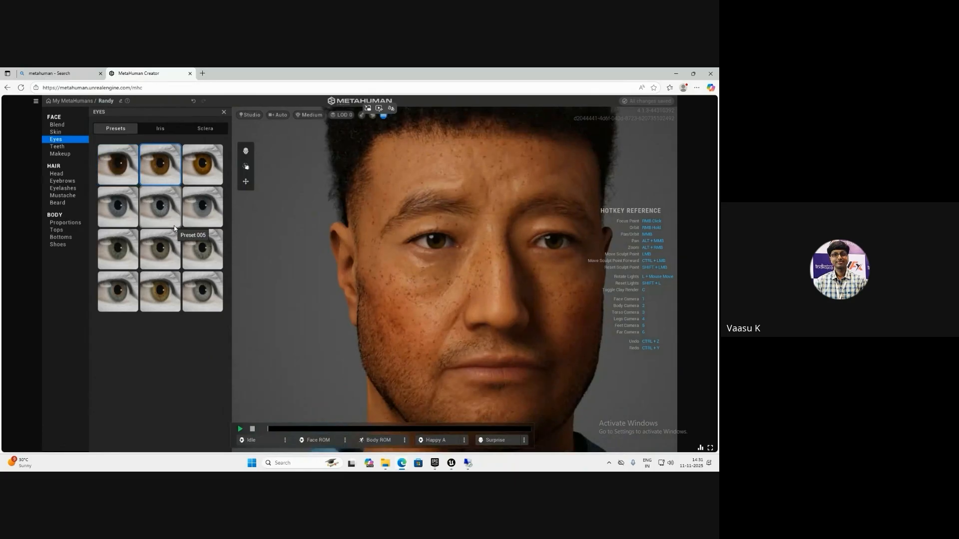
click(133, 264)
click(158, 289)
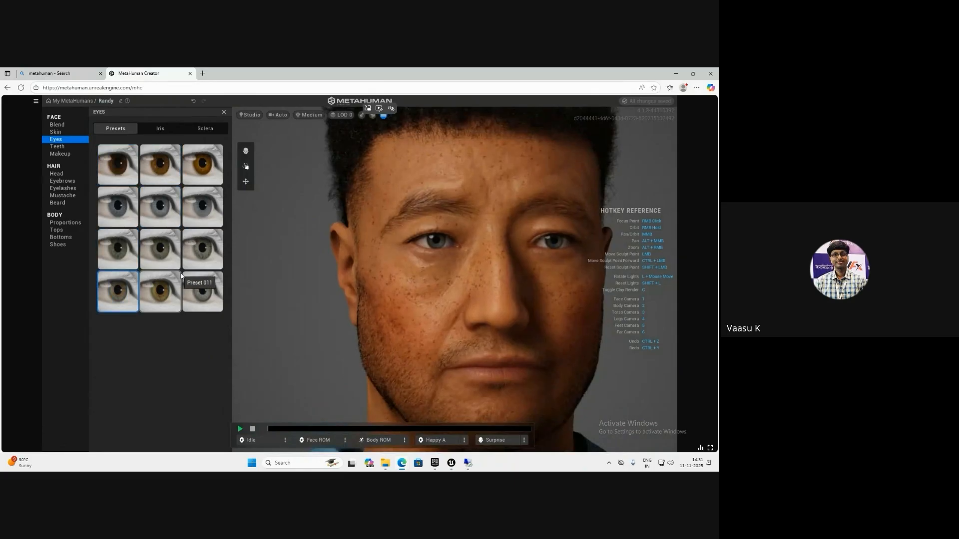
click(200, 254)
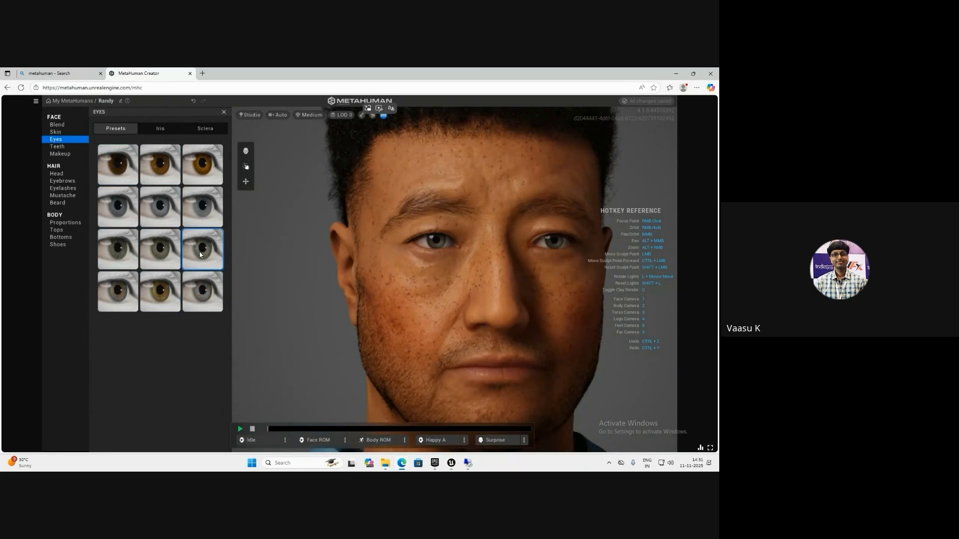
click(202, 206)
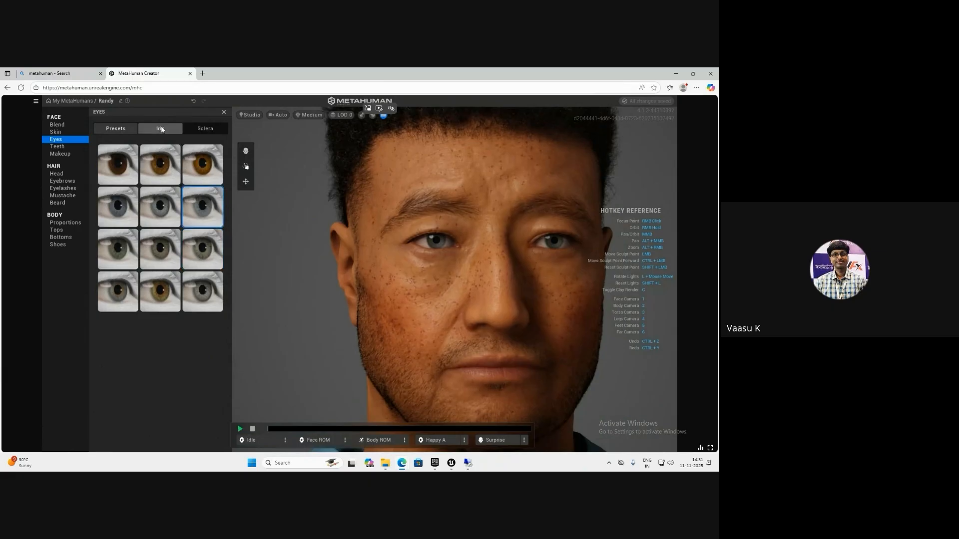
- Raise the limbus darkness of both irises to 0.78 and the iris saturation to 0.55
click(161, 129)
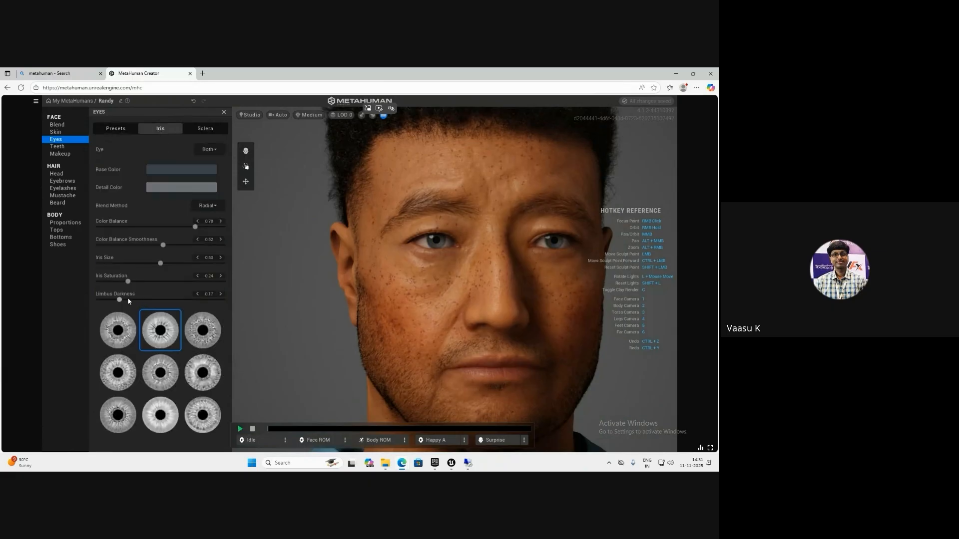
drag(155, 299, 121, 298)
drag(182, 298, 225, 299)
drag(128, 282, 167, 281)
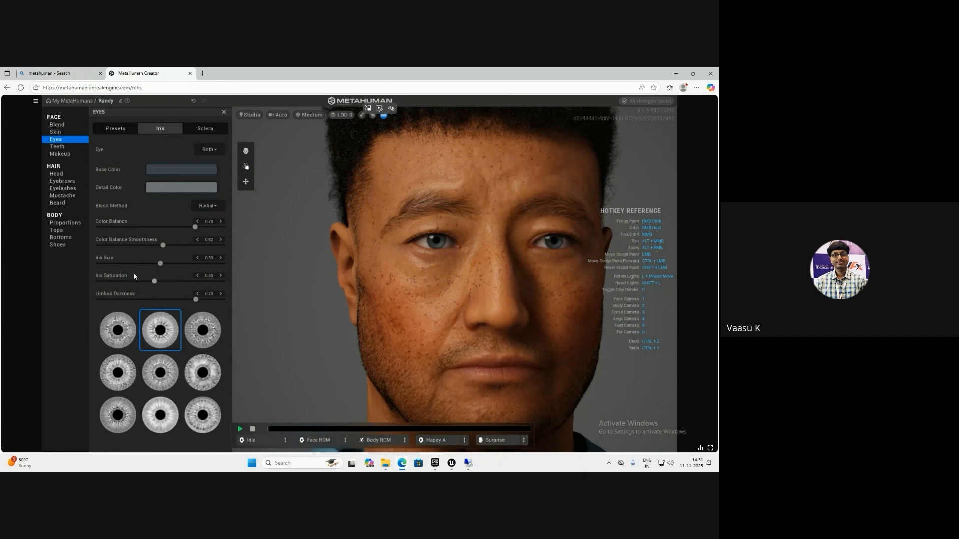
- Compare iris patterns up close, keep the second one, and set colour balance to 0.61 and its smoothness to 0.37
click(129, 336)
right_click(478, 244)
scroll(444, 242, up, 5)
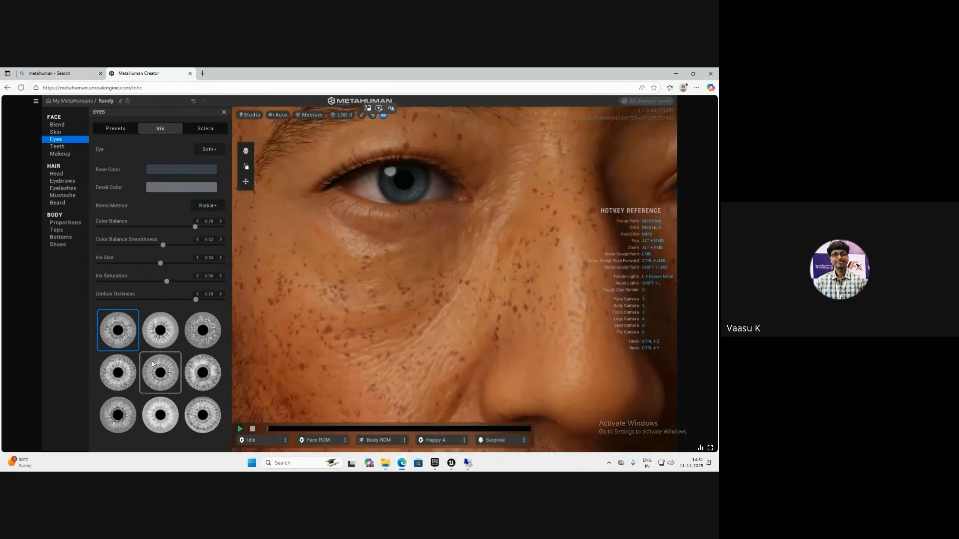
click(153, 378)
click(161, 340)
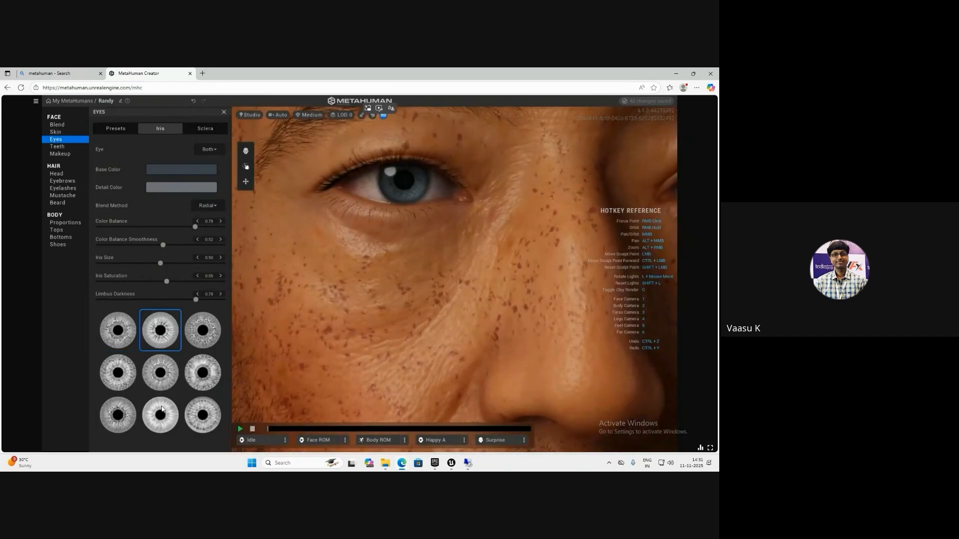
click(164, 410)
click(202, 380)
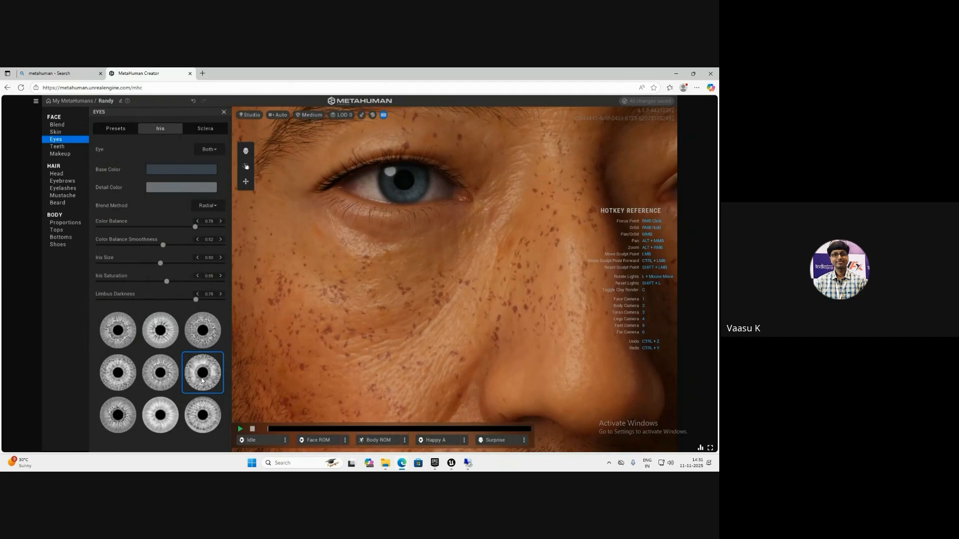
click(160, 331)
drag(195, 227, 145, 243)
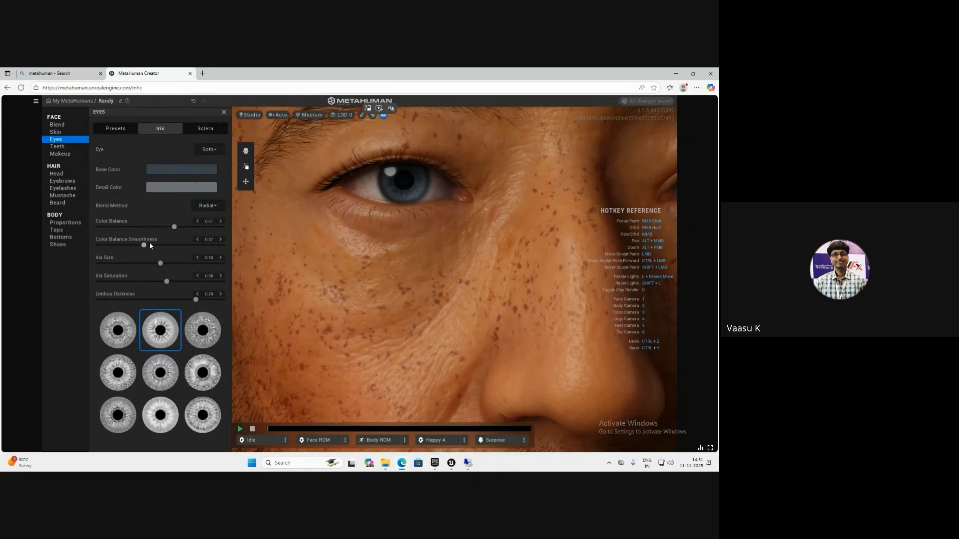
- Set the sclera brightness of both eyes to 0.58 and the sclera rotation to 0.04
click(203, 129)
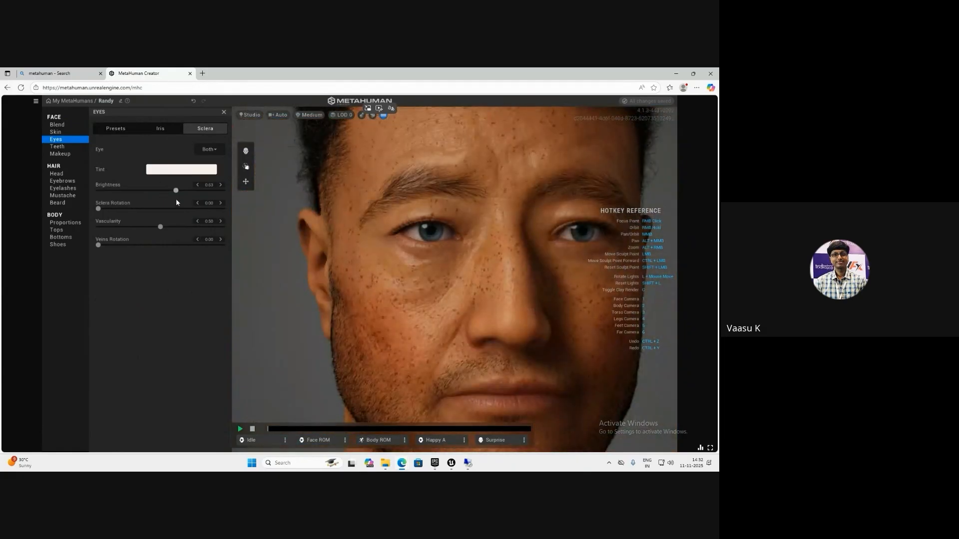
mouse_move(175, 191)
mouse_down()
mouse_move(134, 191)
mouse_move(171, 184)
mouse_up()
mouse_move(99, 208)
mouse_down()
mouse_move(183, 210)
mouse_move(94, 209)
mouse_move(103, 209)
mouse_up()
- Try low and high sclera vascularity, settle on 0.65, and set the veins rotation to 0.05
drag(160, 226, 90, 221)
scroll(411, 236, up, 5)
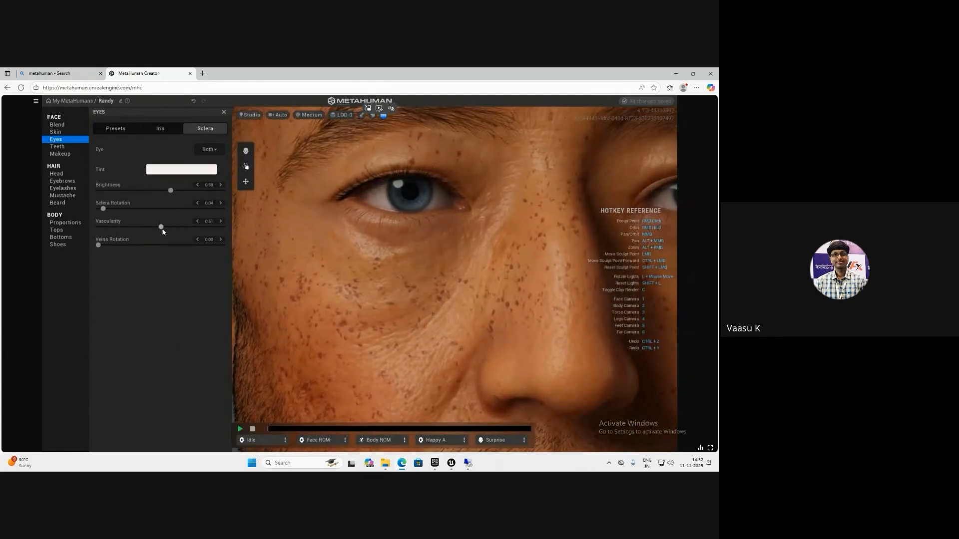
mouse_move(204, 227)
mouse_down()
mouse_move(219, 227)
mouse_move(139, 225)
mouse_move(207, 225)
mouse_move(191, 224)
mouse_up()
drag(99, 244, 131, 245)
drag(109, 243, 103, 245)
scroll(171, 288, down, 5)
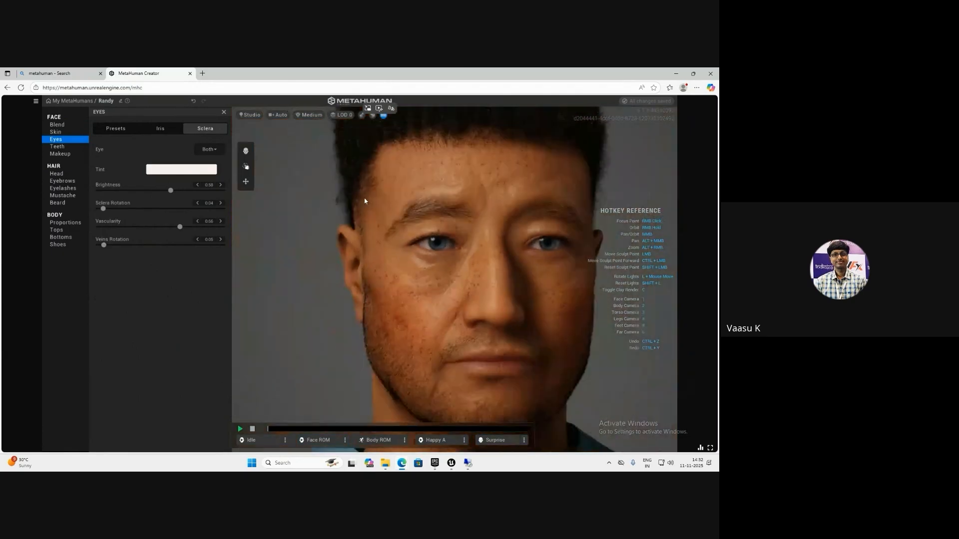
scroll(454, 227, down, 3)
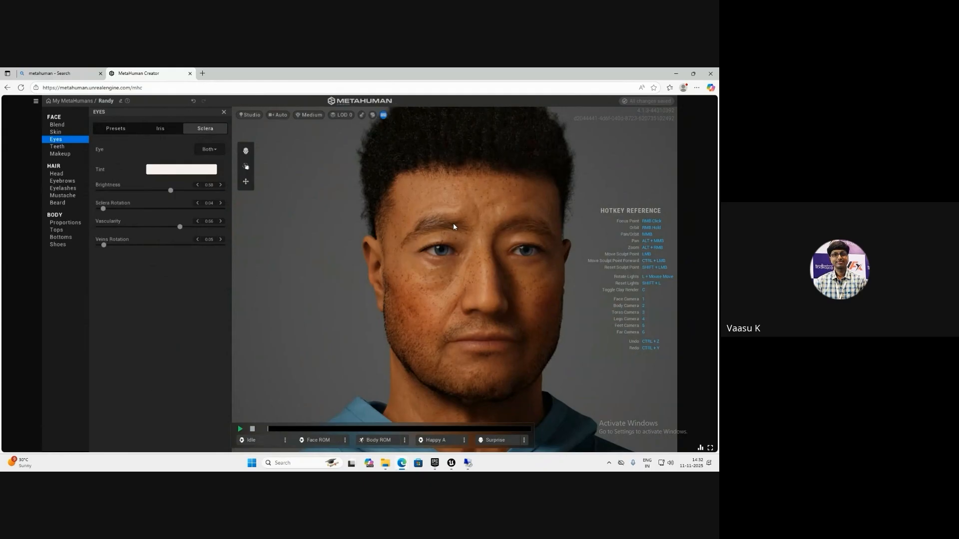
- Start editing the teeth and set the tooth spacing to the maximum of 1.00
click(63, 148)
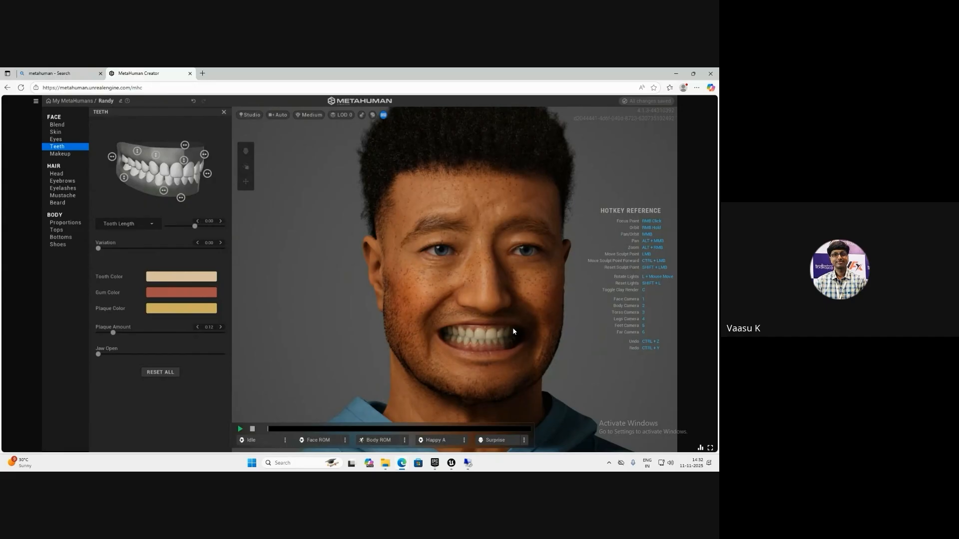
click(137, 226)
click(130, 239)
drag(213, 228, 224, 227)
scroll(492, 335, up, 2)
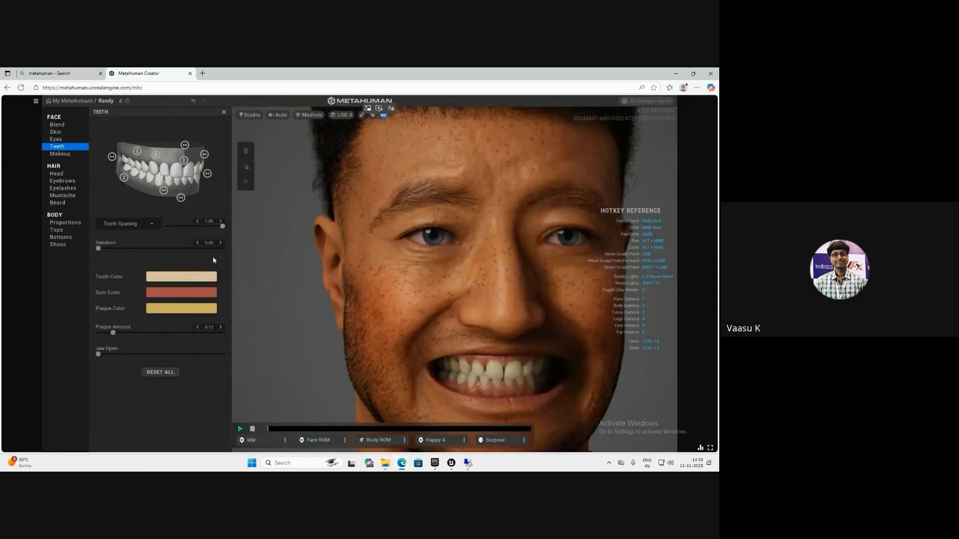
- Set the tooth length to 0.81 and the teeth variation to 0.84
click(127, 224)
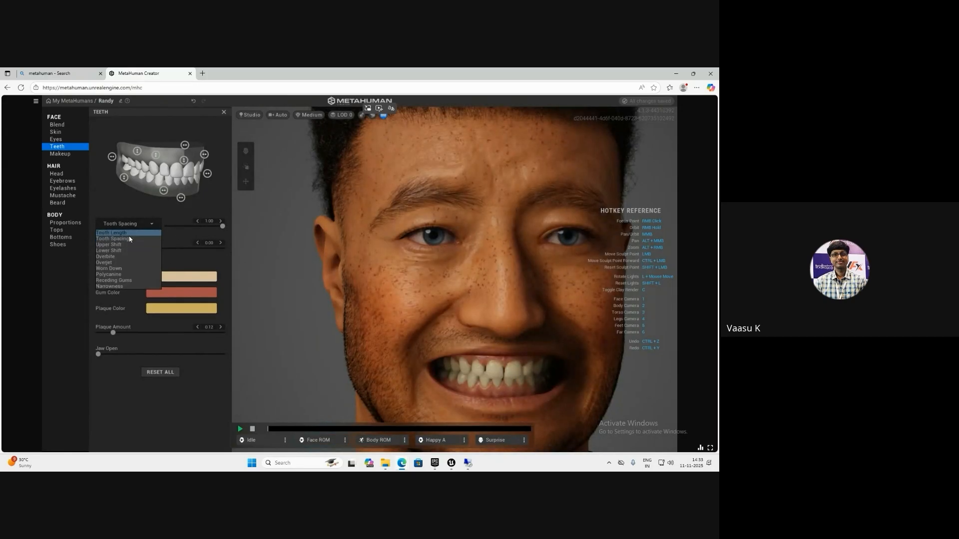
click(128, 233)
drag(195, 226, 148, 229)
click(217, 231)
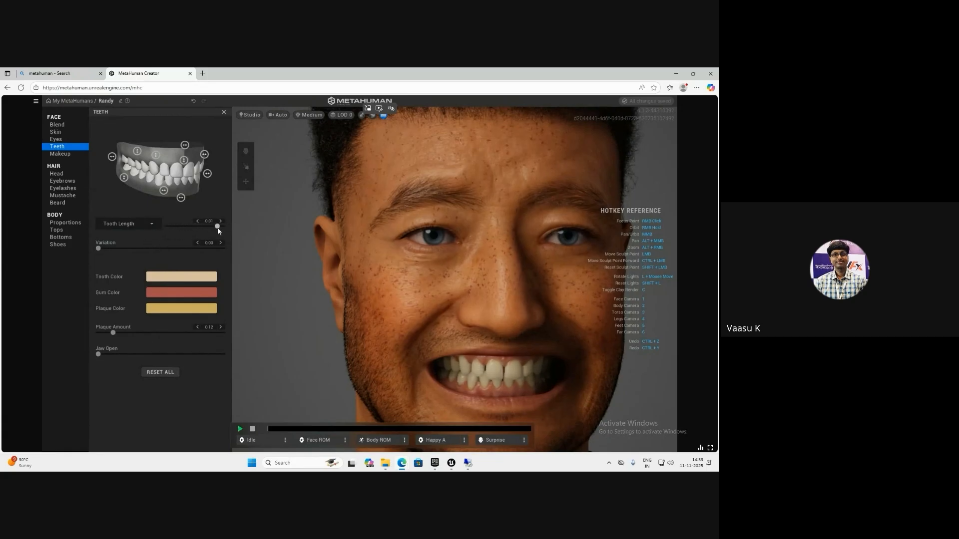
drag(98, 248, 258, 267)
drag(227, 268, 203, 269)
- Try a yellower tooth colour, then settle on a lighter tone with U 0.18 and V 0.33
click(186, 279)
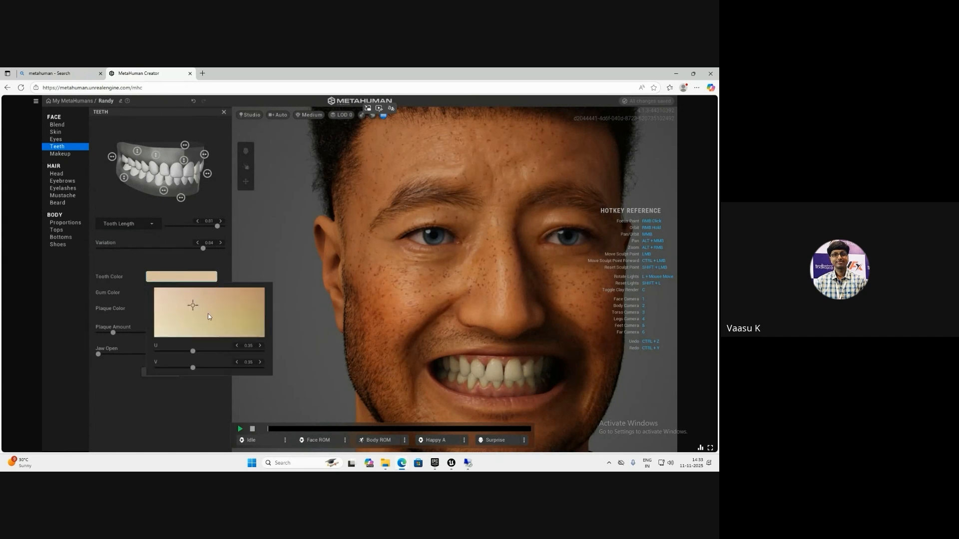
click(230, 319)
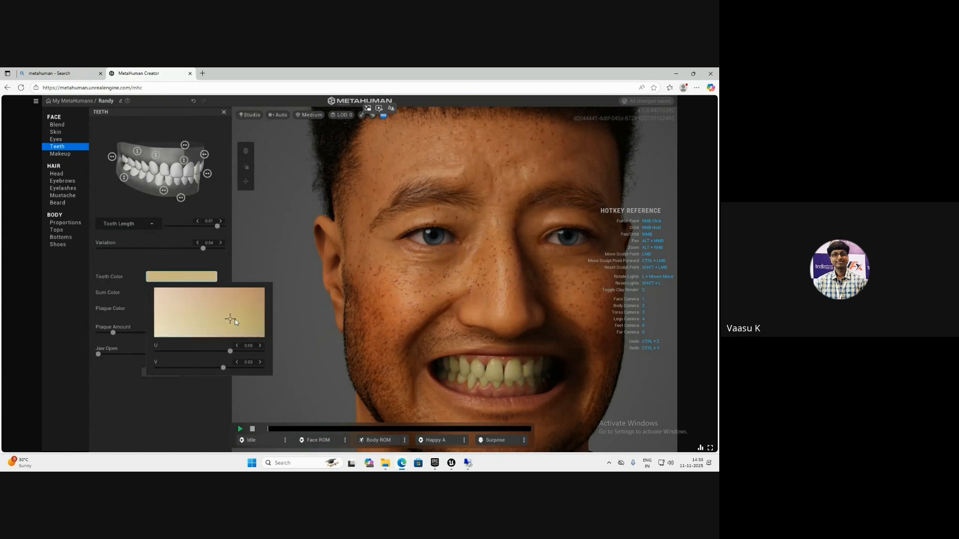
drag(235, 319, 180, 307)
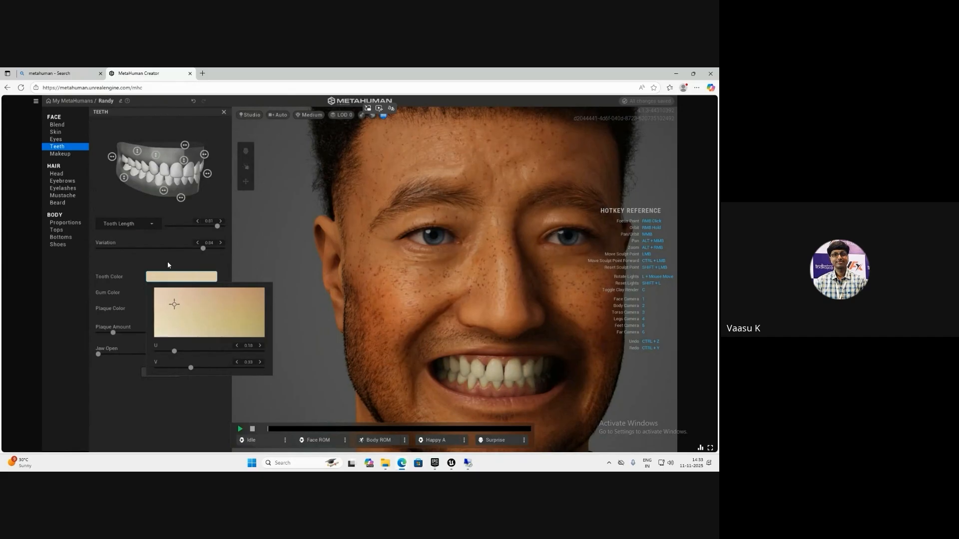
click(168, 265)
- Change the gum colour to a darker red with U 0.82 and V 0.60
click(176, 298)
click(244, 336)
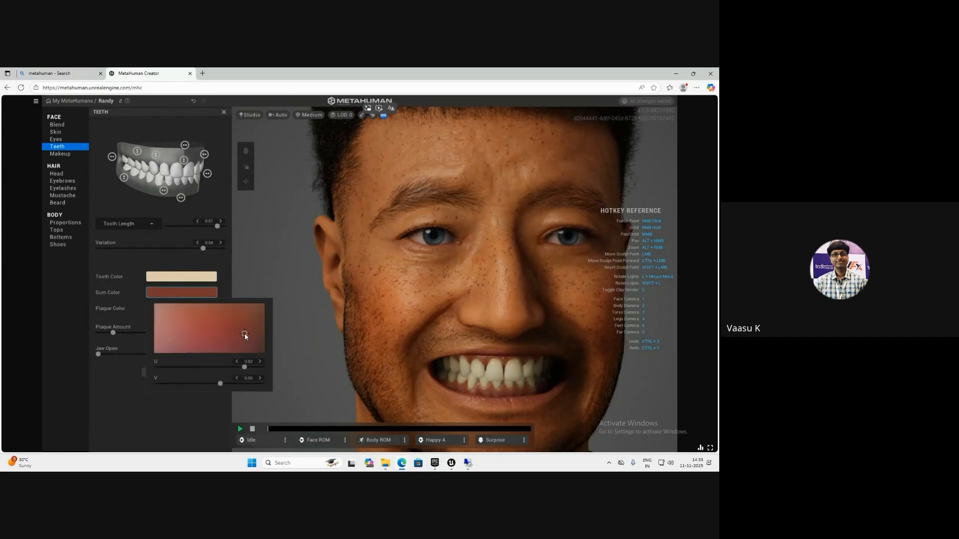
click(195, 294)
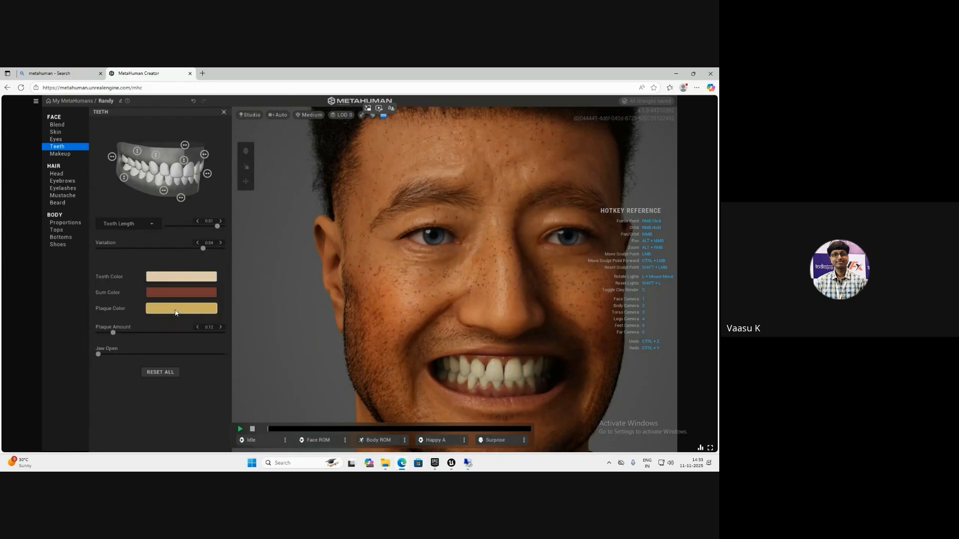
- Change the plaque colour to a darker golden yellow with V 0.41
click(176, 311)
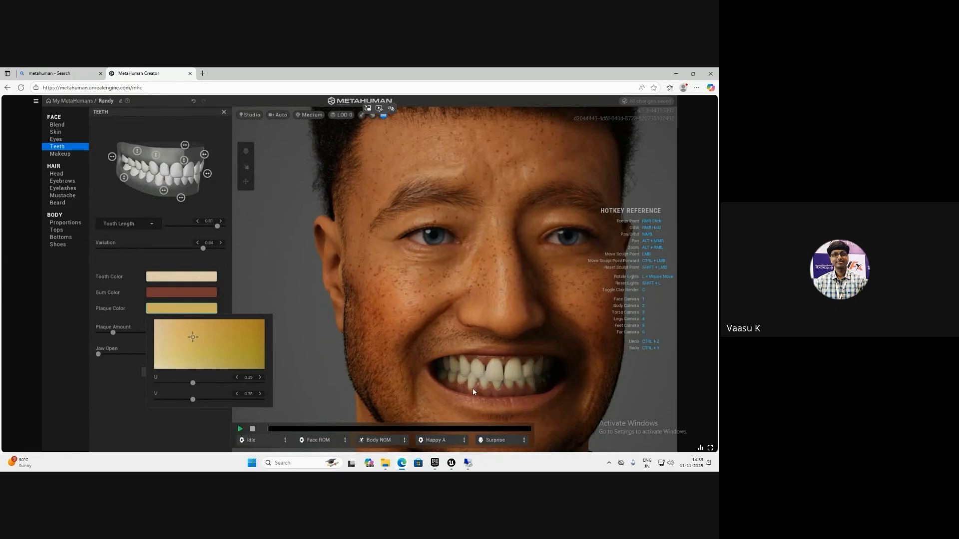
scroll(523, 391, up, 3)
middle_drag(517, 390, 512, 307)
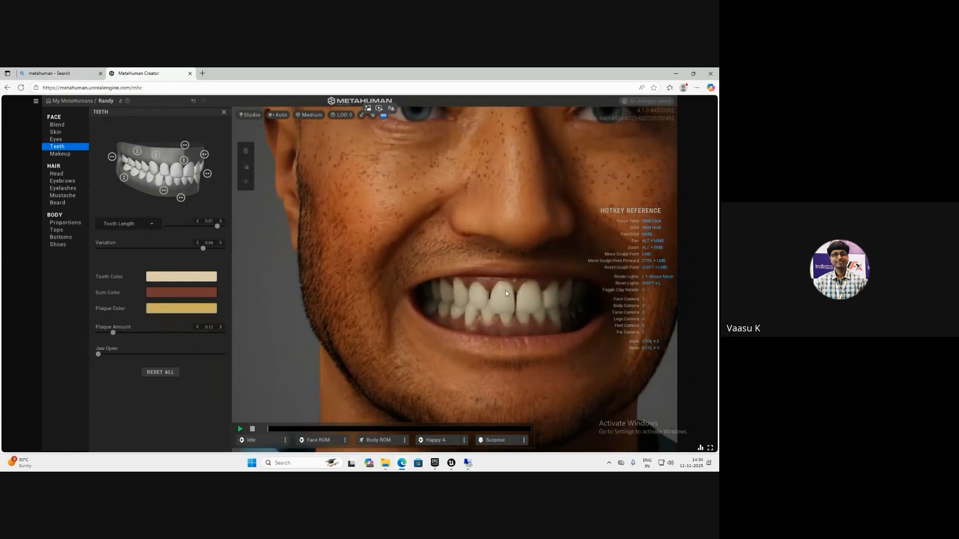
click(195, 313)
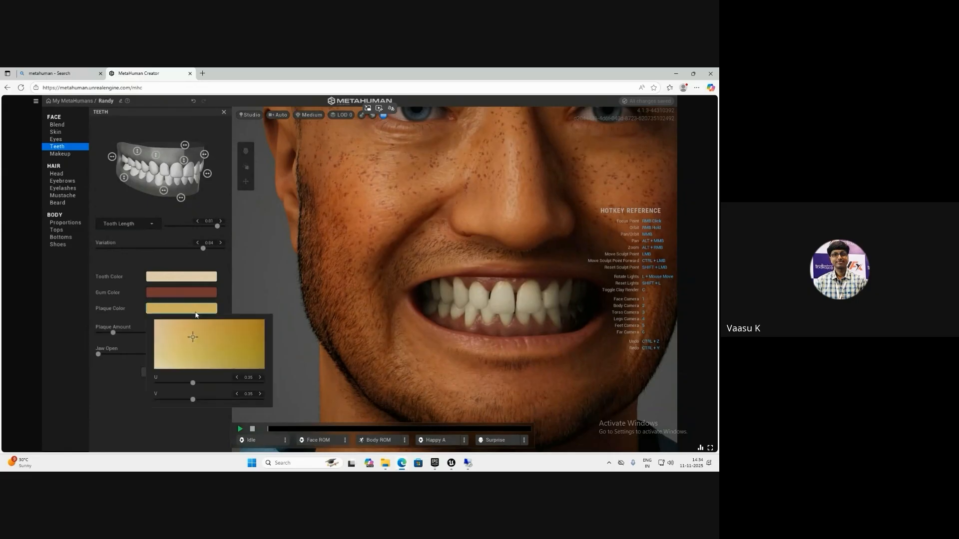
click(236, 338)
click(235, 340)
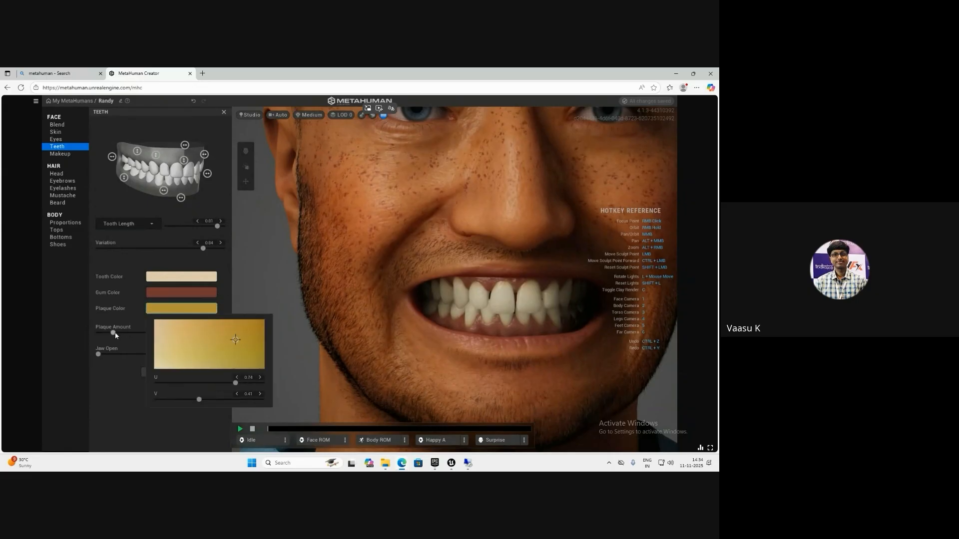
- Set the plaque amount to 0.41 and open the jaw fully
drag(112, 333, 118, 332)
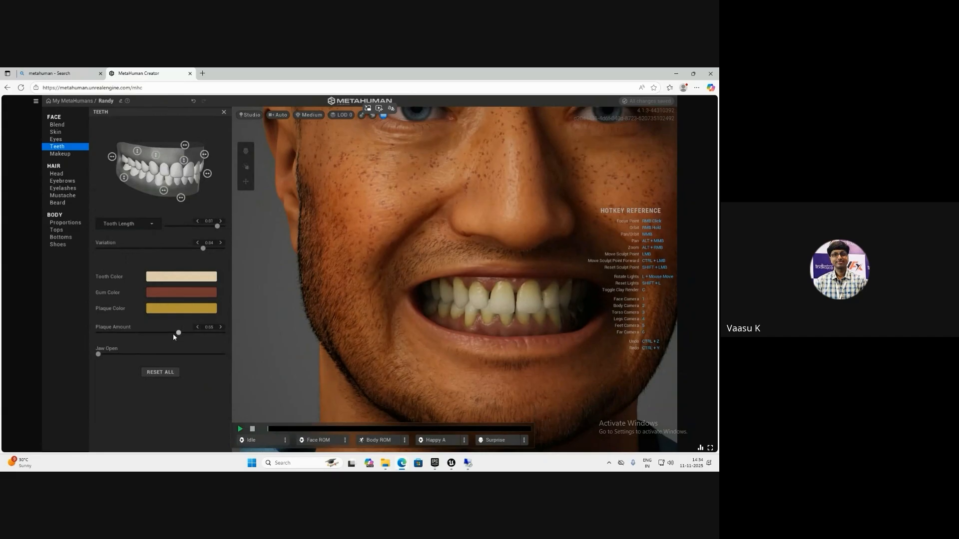
drag(163, 337, 149, 335)
drag(104, 356, 233, 353)
scroll(350, 255, down, 2)
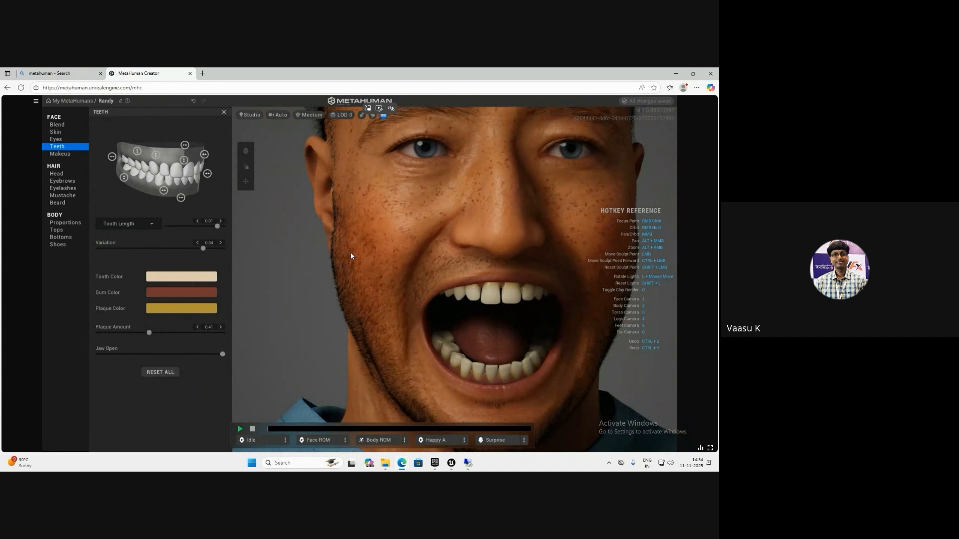
- Reduce the teeth variation to about 0.56 and set the lower shift to about 0.46
click(151, 225)
click(137, 252)
drag(188, 249, 151, 248)
click(166, 248)
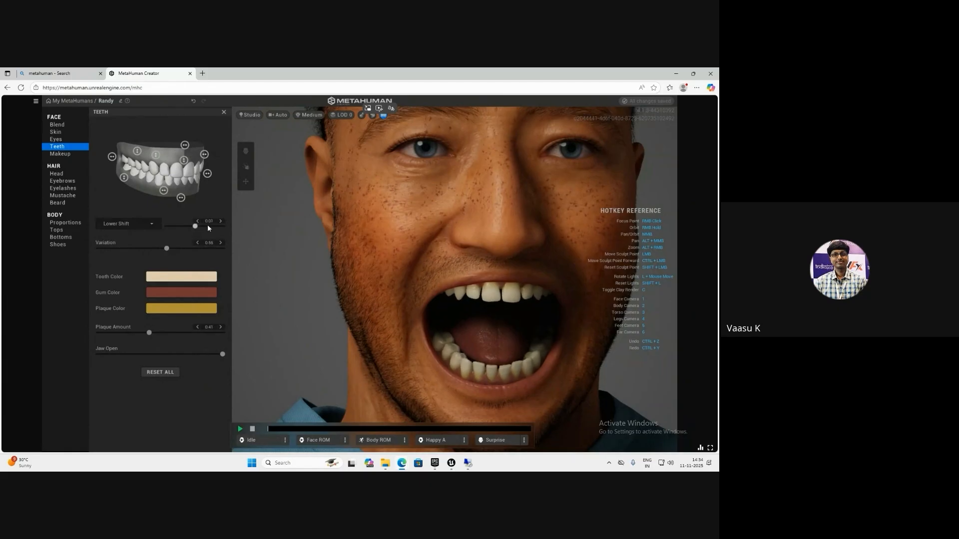
drag(194, 226, 136, 232)
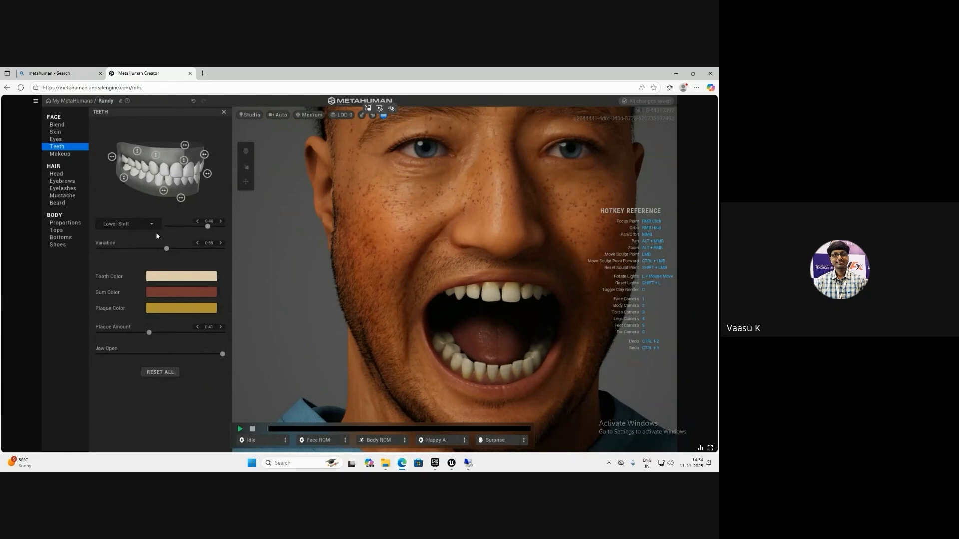
- Try the Worn Down teeth setting at 1.00, then return it to 0.00
drag(167, 226, 233, 231)
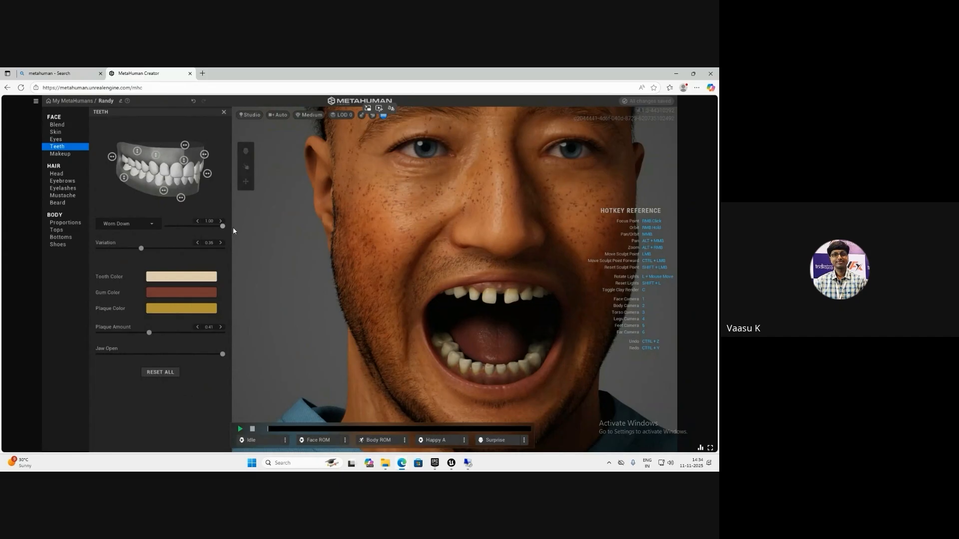
drag(222, 226, 137, 228)
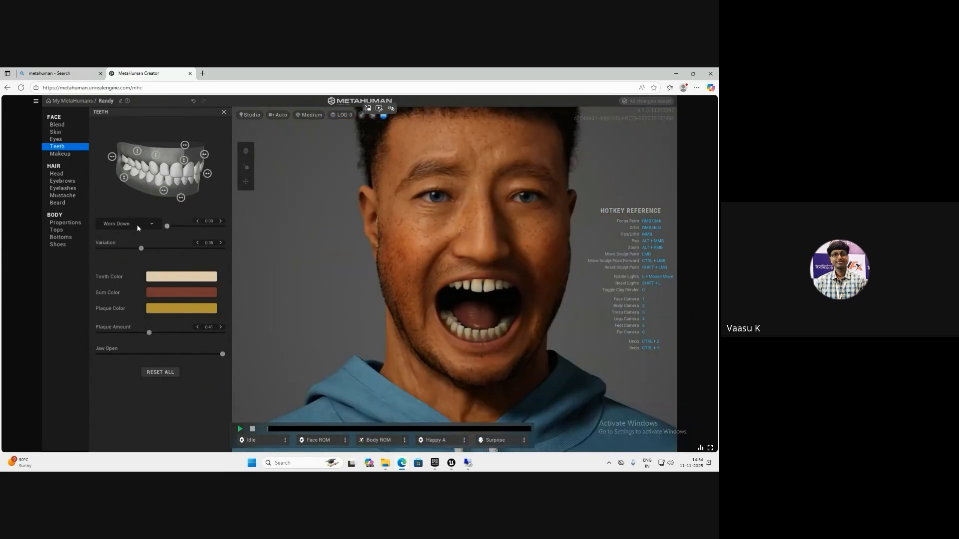
- Set Polycanine to 1.00 with a teeth variation of 0.74, and set the teeth Narrowness to 1.00
click(133, 227)
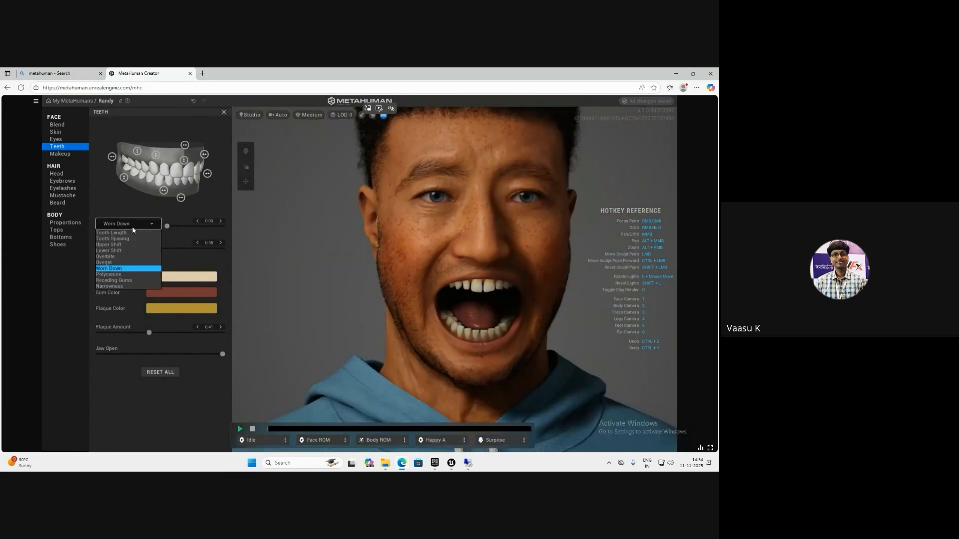
click(121, 277)
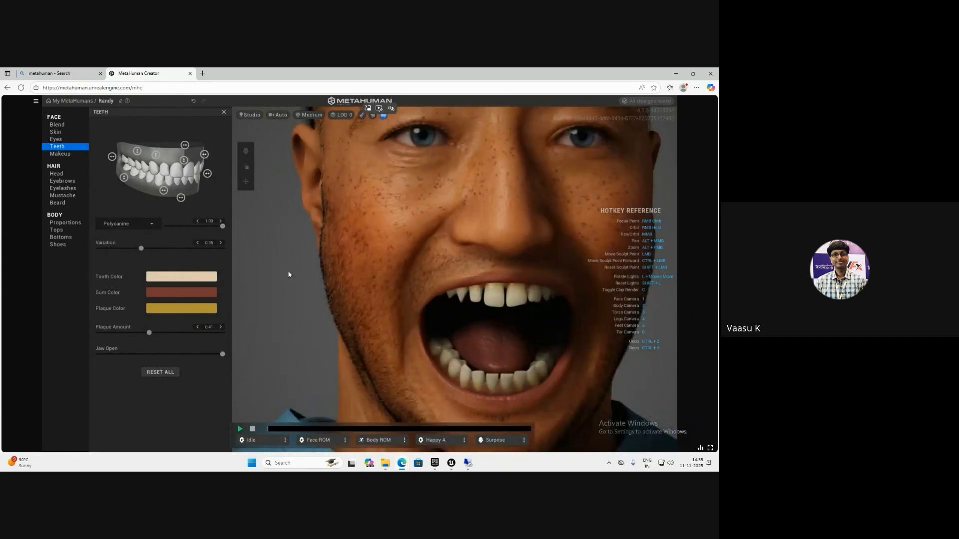
scroll(491, 338, down, 3)
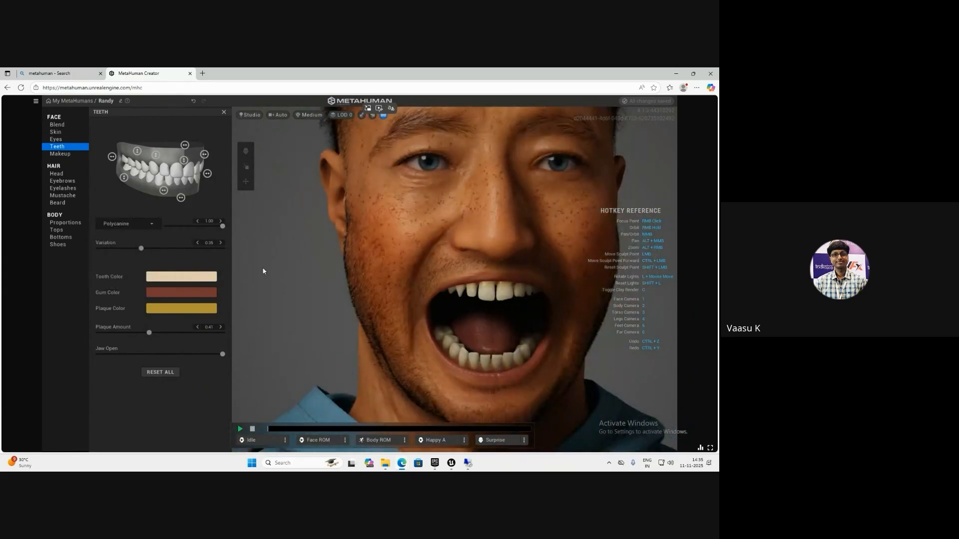
drag(141, 248, 190, 248)
click(112, 156)
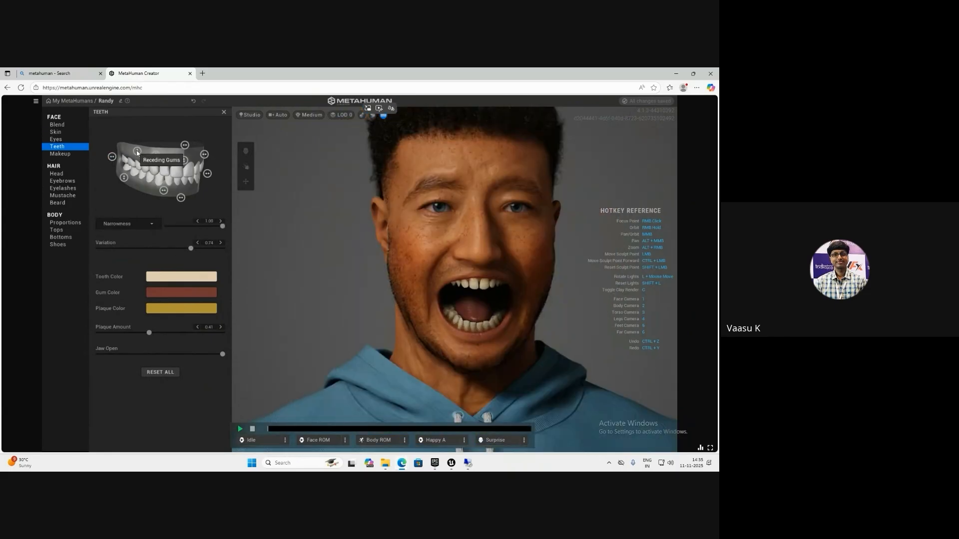
- Try adjusting the receding gums on the teeth and undo the change
drag(136, 150, 145, 193)
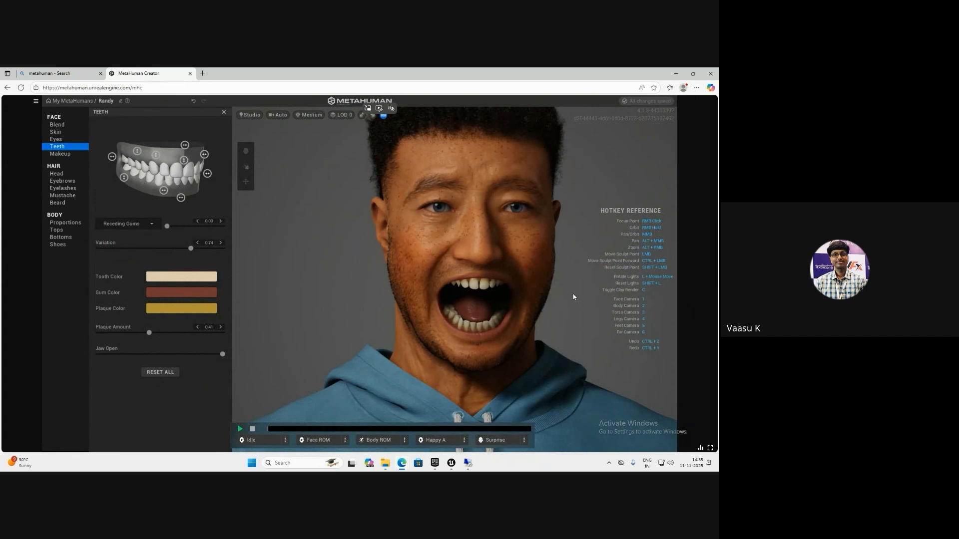
scroll(536, 304, up, 4)
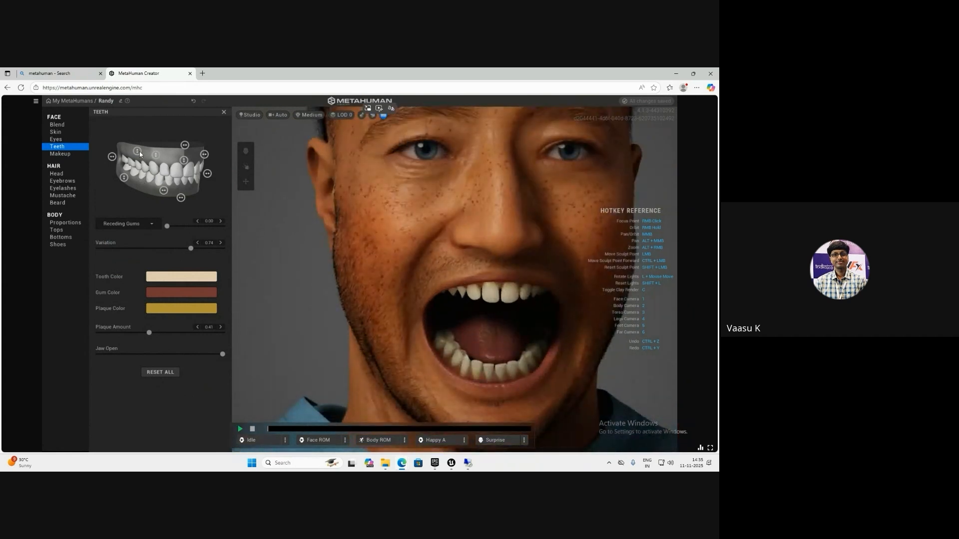
drag(140, 154, 137, 114)
key(ctrl+z)
- Reduce the tooth length to its minimum of -1.00
click(156, 156)
drag(184, 160, 188, 231)
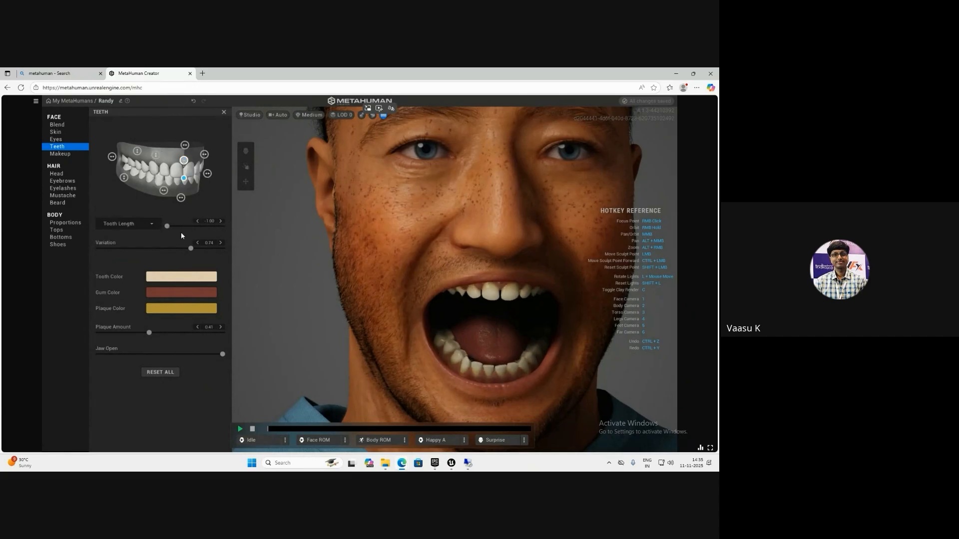
- Look through the makeup options for foundation, eyes, blush and lips without applying any
click(70, 155)
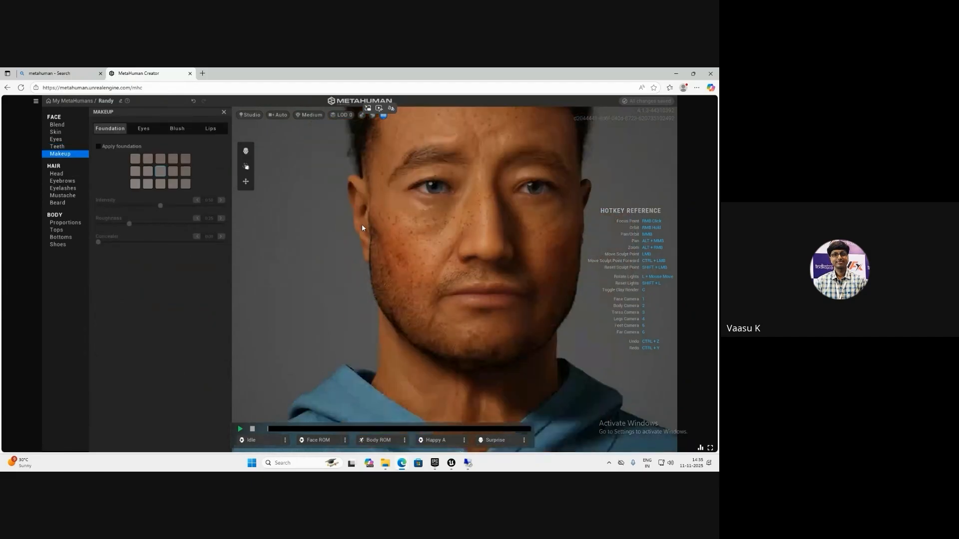
click(149, 129)
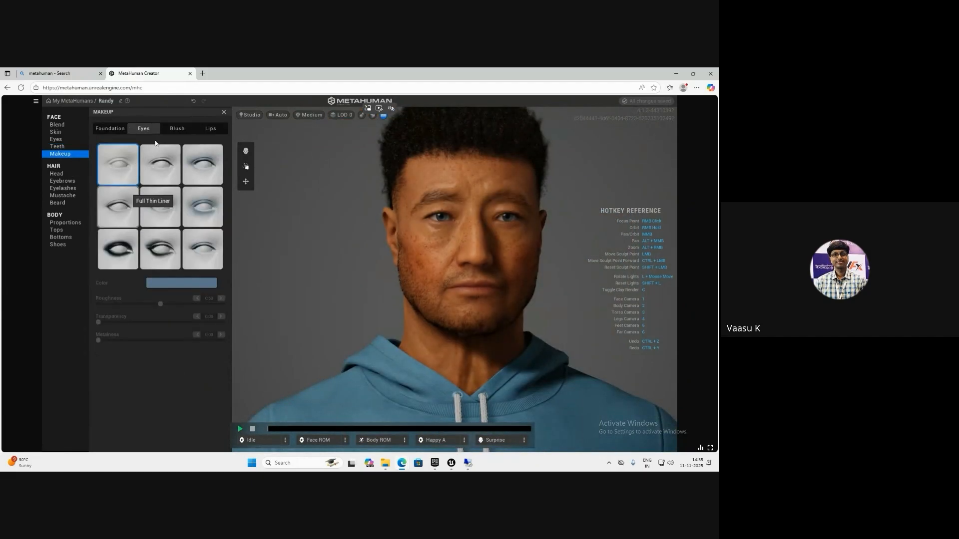
click(190, 131)
click(210, 130)
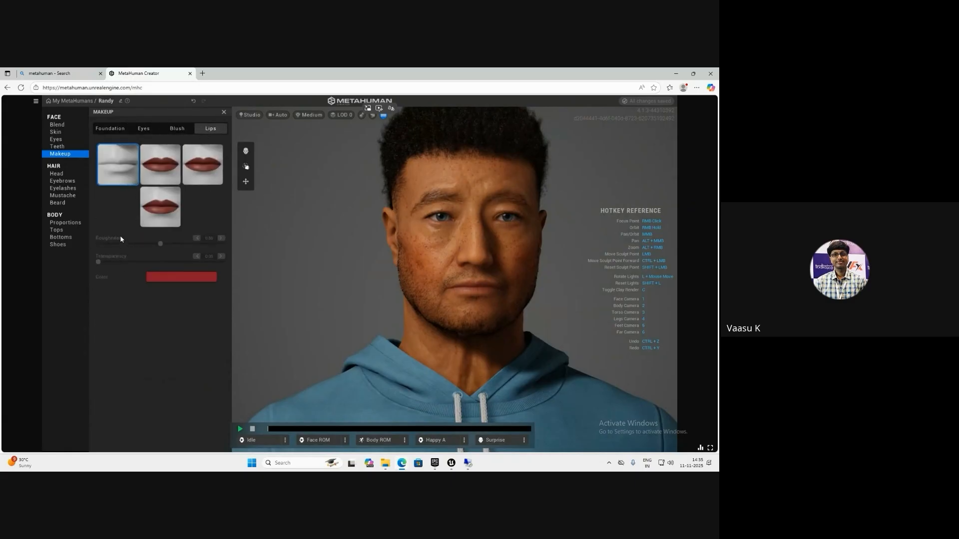
click(110, 129)
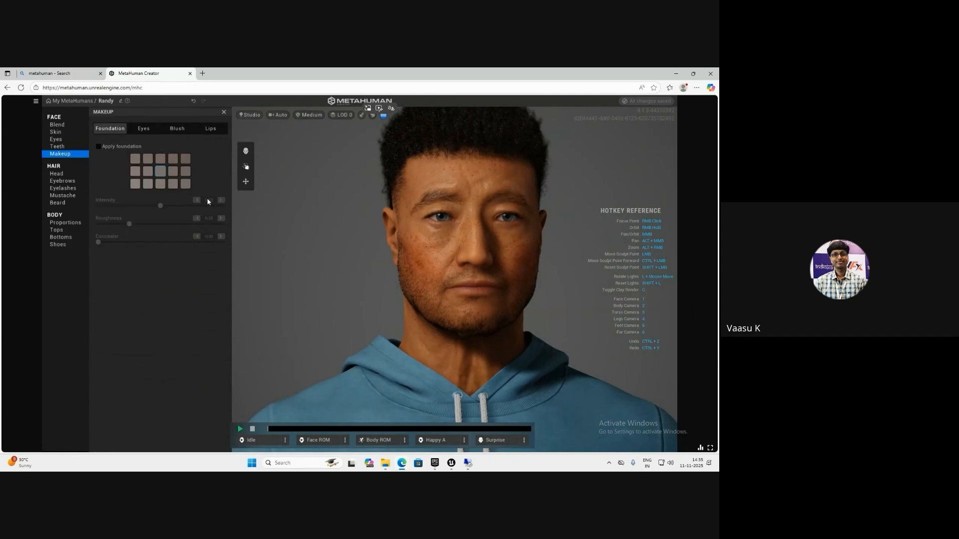
- Open the head hair styles and look through the complete list of available hairstyles
click(63, 174)
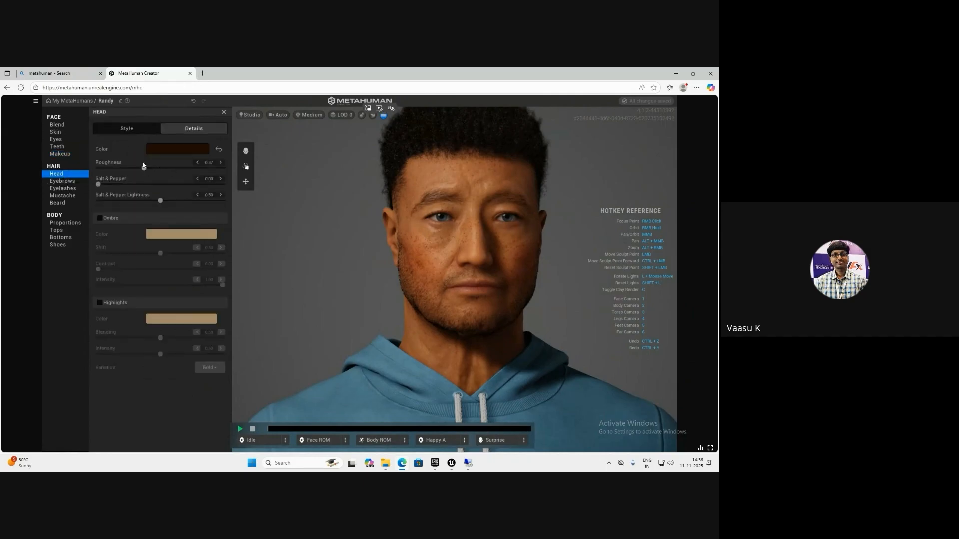
click(139, 129)
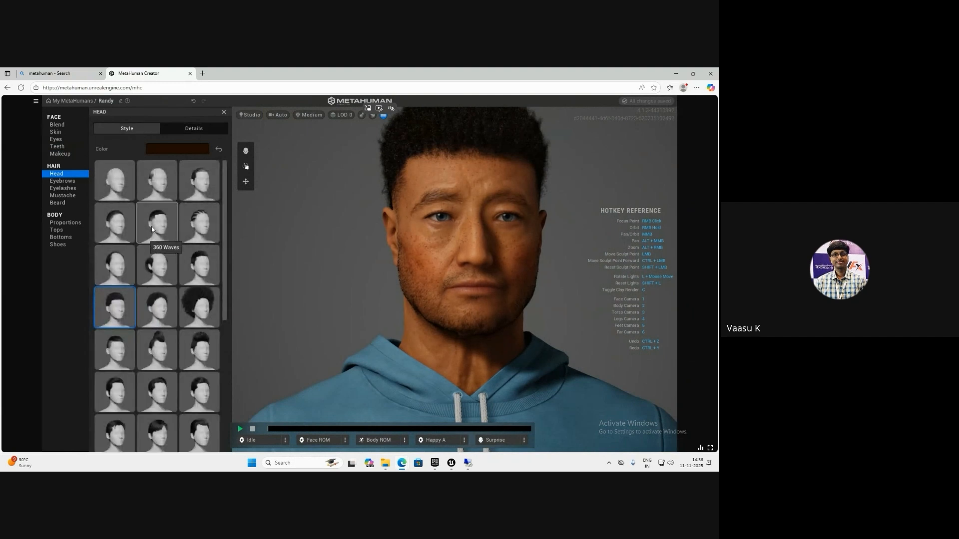
scroll(157, 233, down, 10)
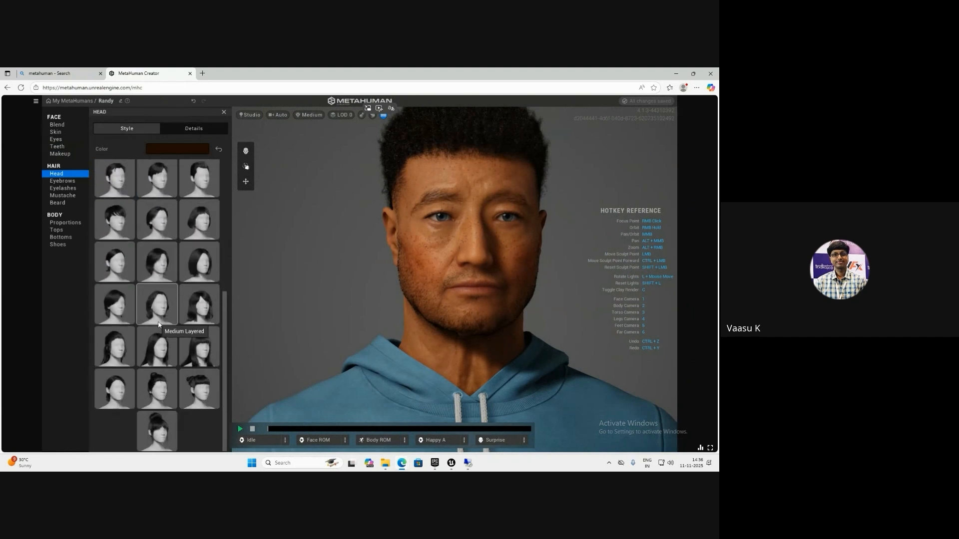
scroll(158, 324, up, 10)
- Try the mohawk and the tall swept-up hairstyle on the head, viewing each from the side
click(157, 349)
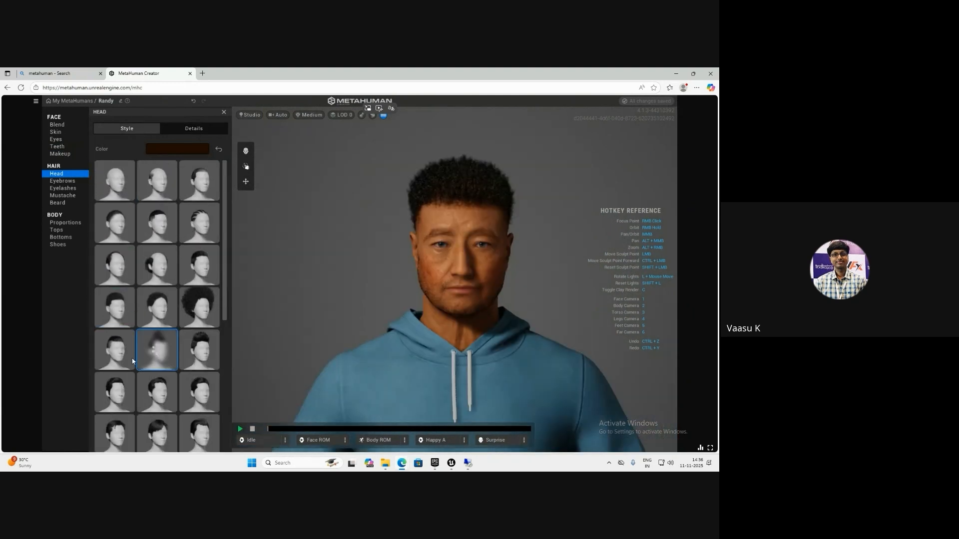
right_drag(380, 300, 416, 300)
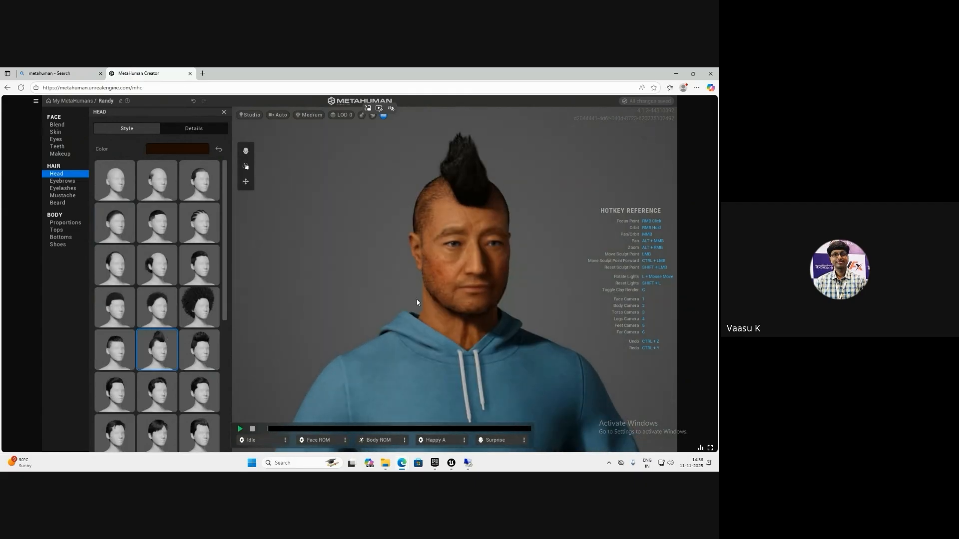
click(202, 353)
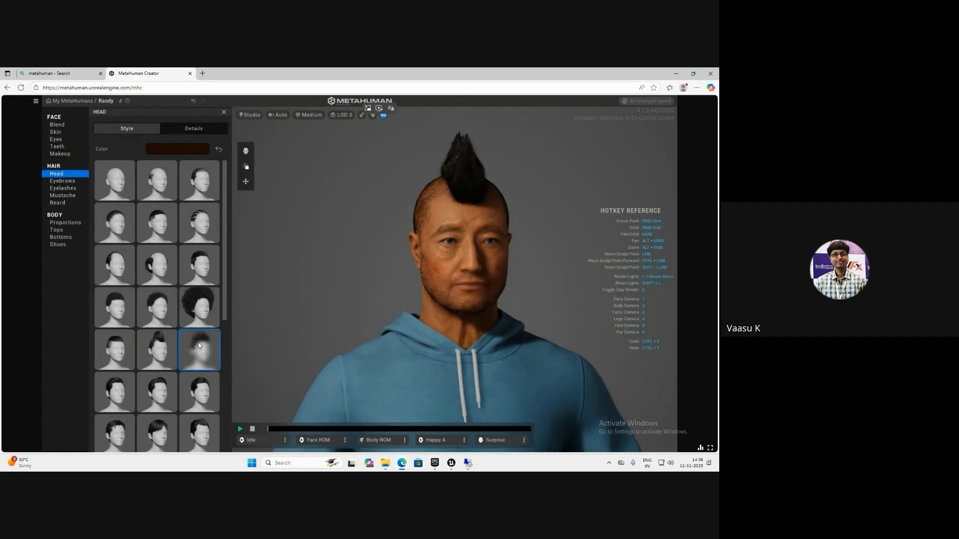
mouse_move(448, 292)
right_down()
mouse_move(548, 272)
mouse_move(458, 295)
right_up()
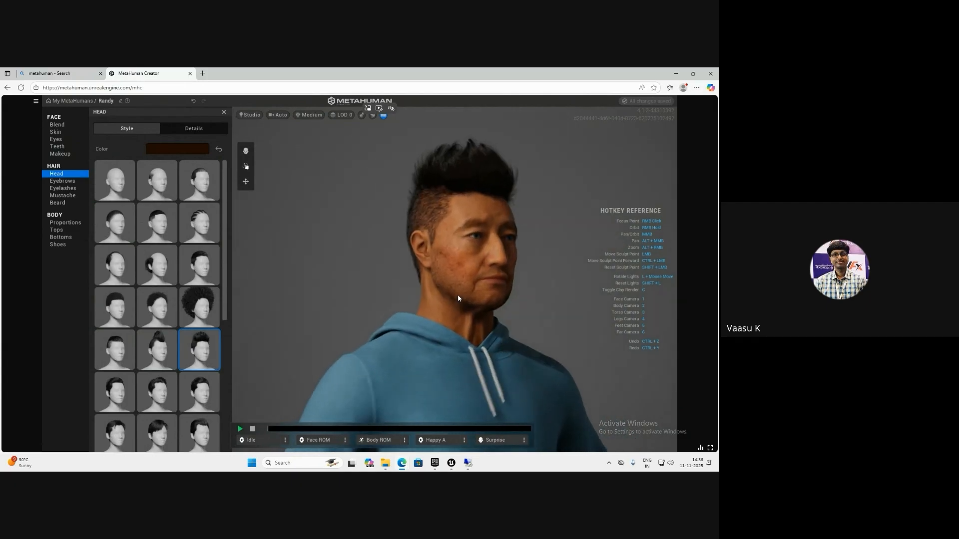
- Try a receding hairstyle, a long straight one and a long one with bangs on the character
scroll(152, 234, down, 3)
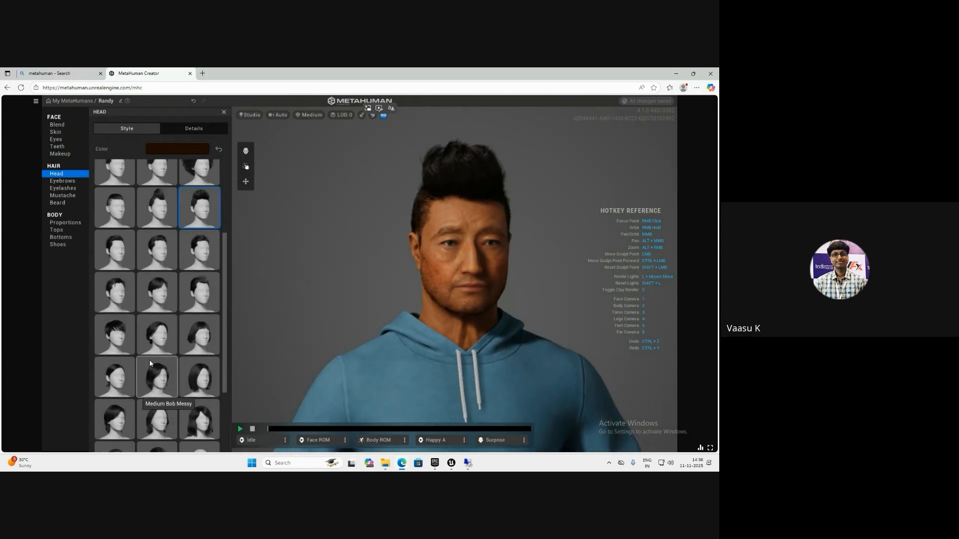
click(152, 235)
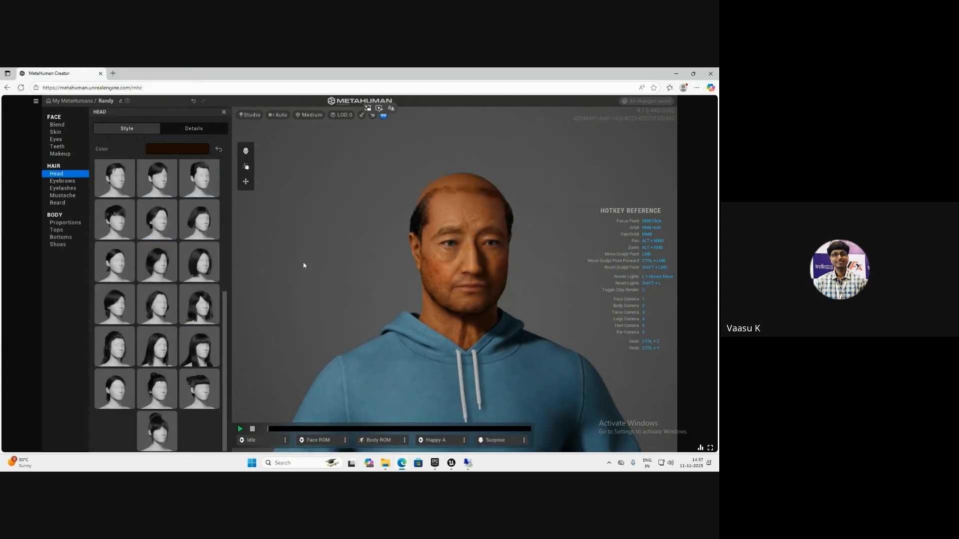
right_drag(377, 299, 350, 300)
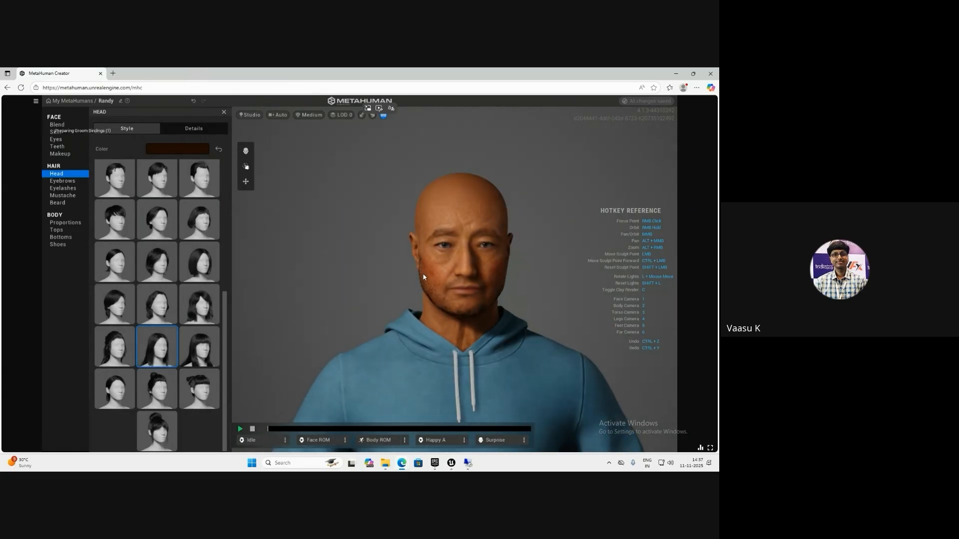
scroll(450, 286, up, 4)
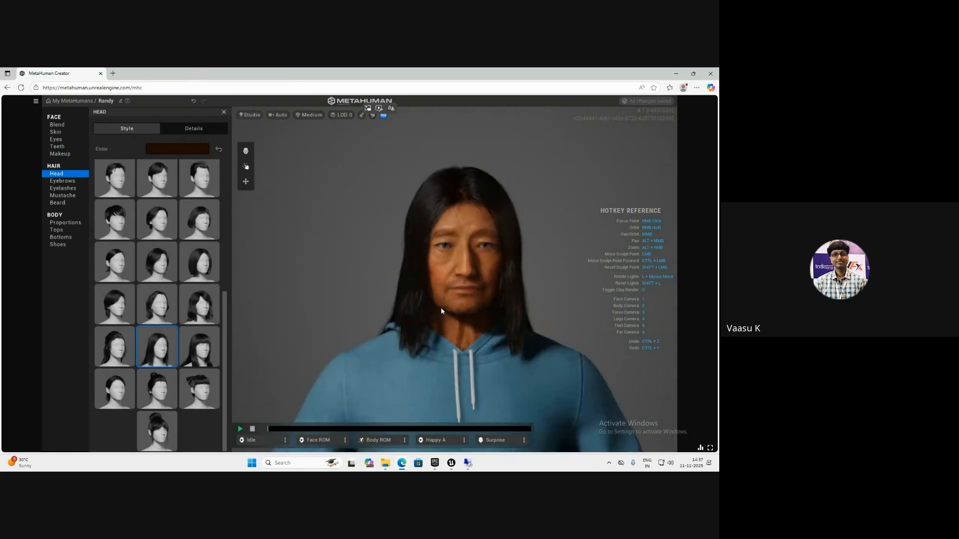
click(199, 346)
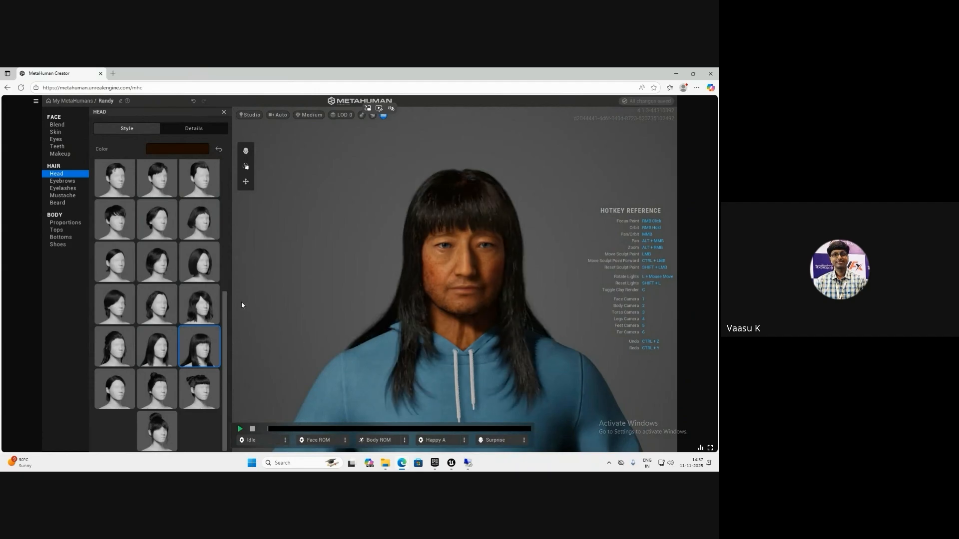
right_drag(366, 320, 319, 290)
- Apply a short hairstyle with loose strands over the forehead and check it from different angles
scroll(178, 323, up, 3)
scroll(177, 320, down, 1)
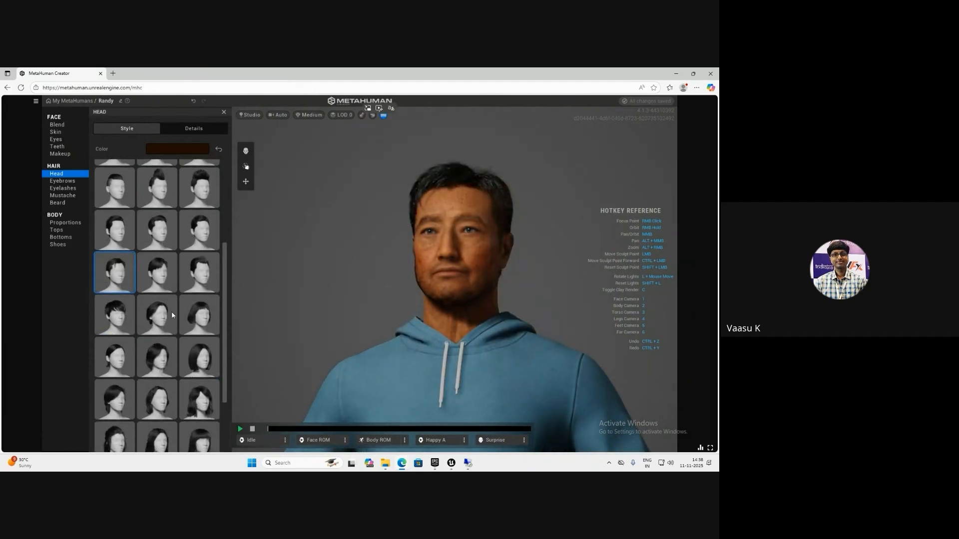
right_drag(595, 337, 507, 310)
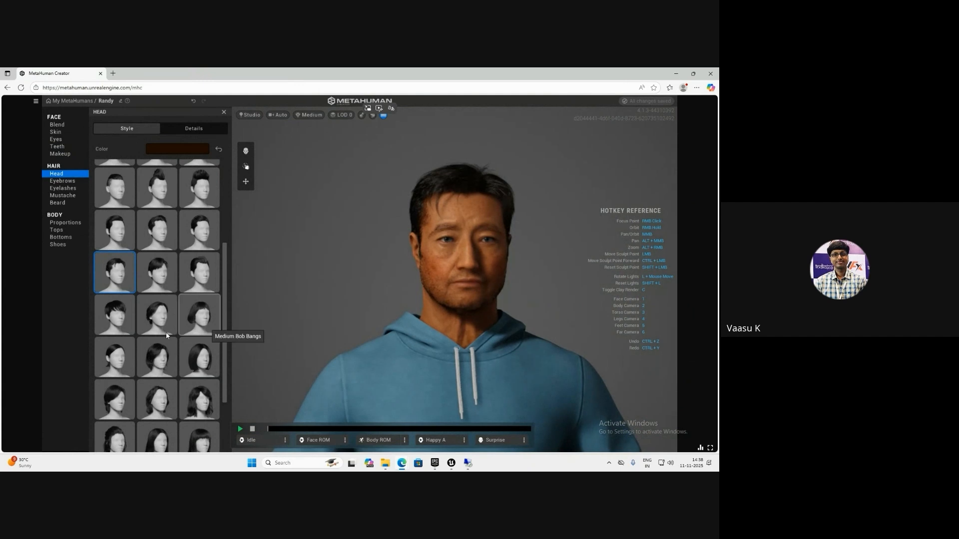
- Try a blonde, a light brown and a dark reddish-brown color on the head hair, checking it from an angle
scroll(185, 173, up, 4)
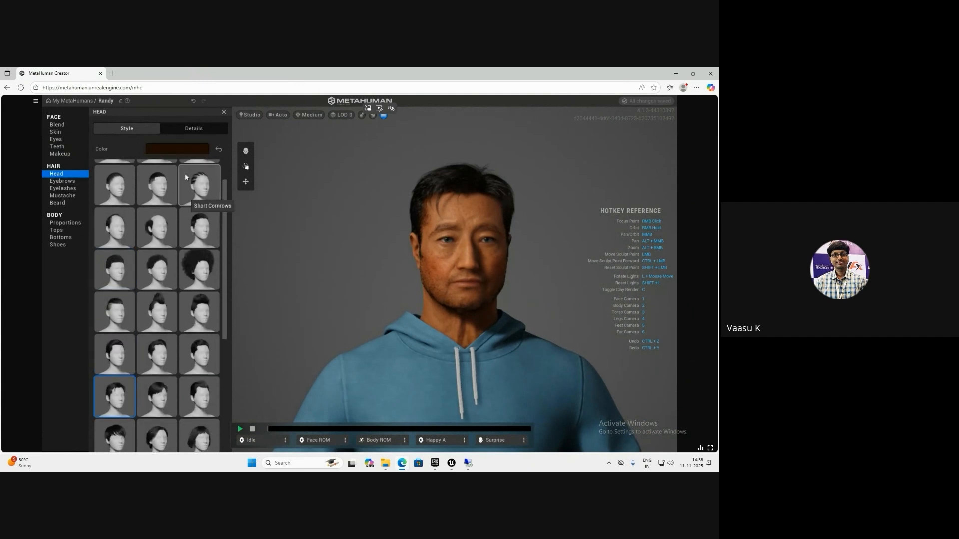
right_drag(440, 240, 492, 270)
click(178, 150)
click(190, 207)
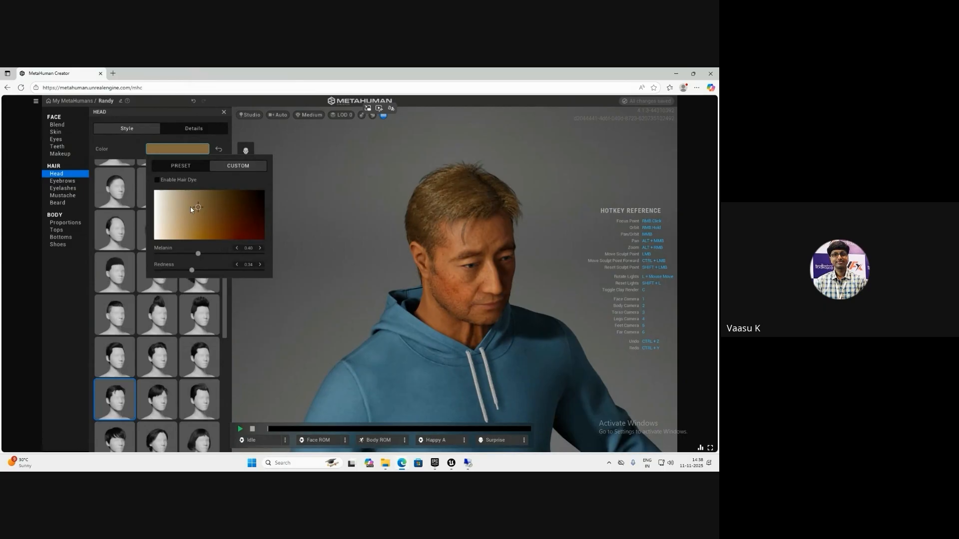
click(214, 215)
click(242, 221)
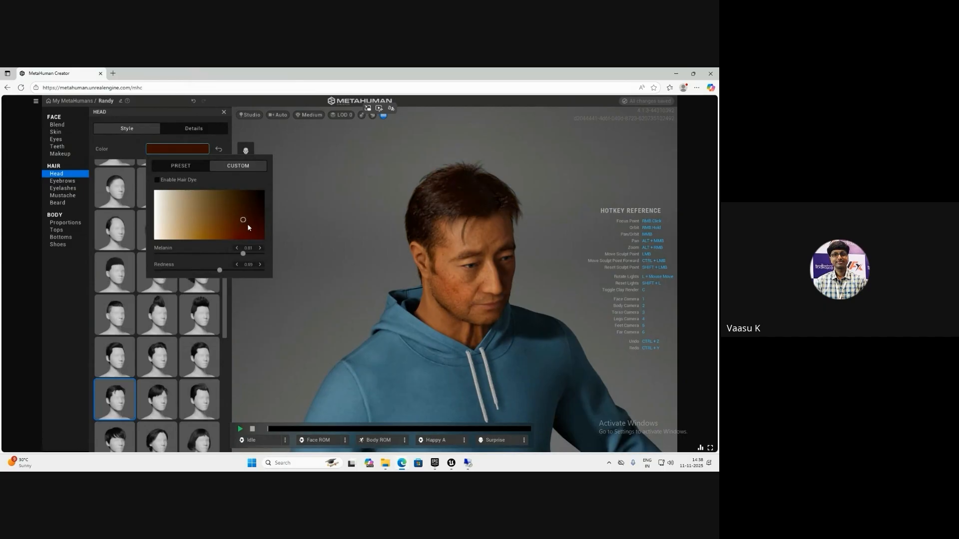
right_drag(426, 263, 365, 252)
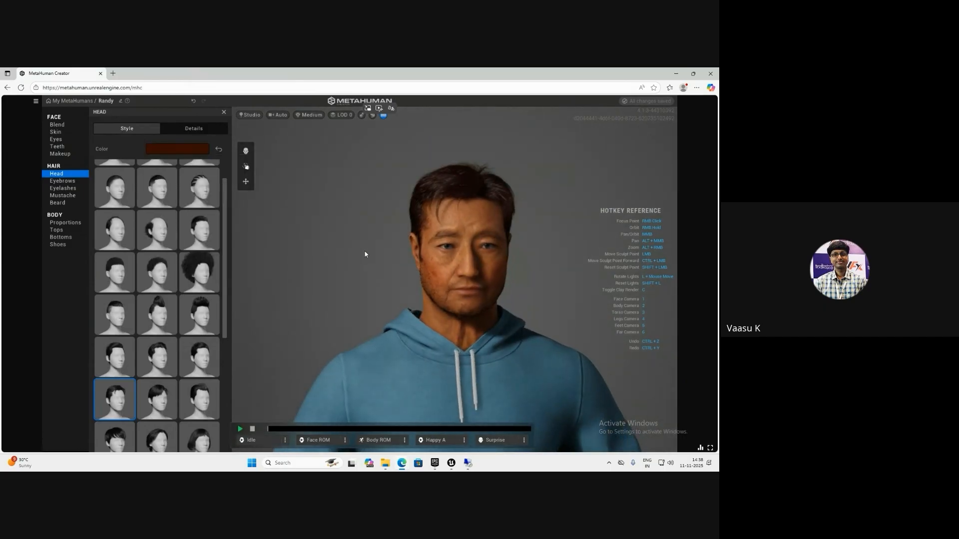
- Color the head hair near-black with melanin 0.97 and low redness, and set its roughness to 0.32
click(202, 130)
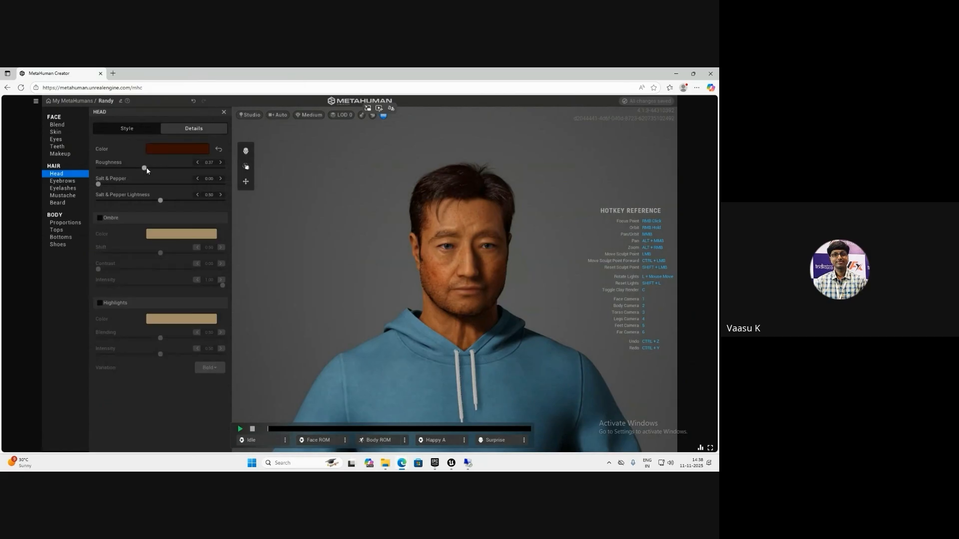
drag(145, 169, 200, 169)
click(149, 130)
click(199, 147)
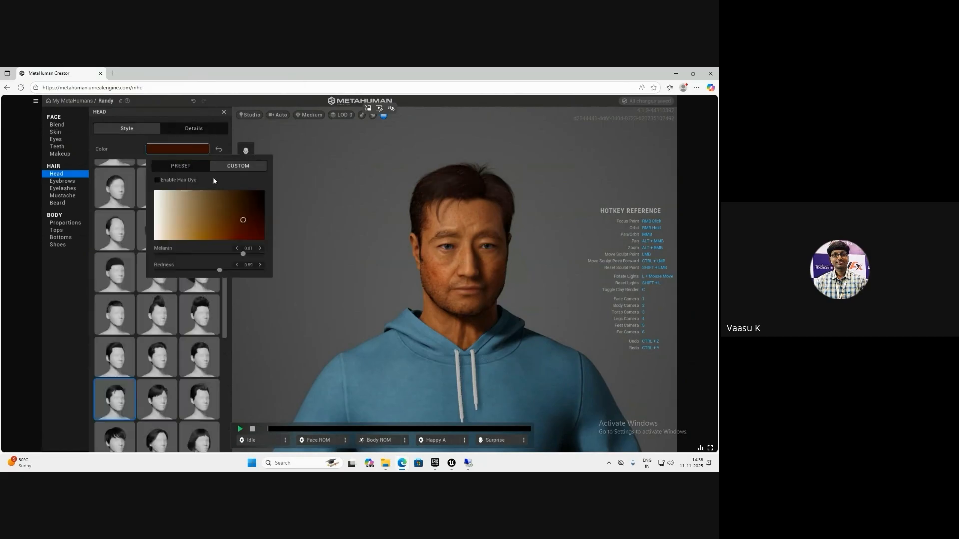
click(262, 196)
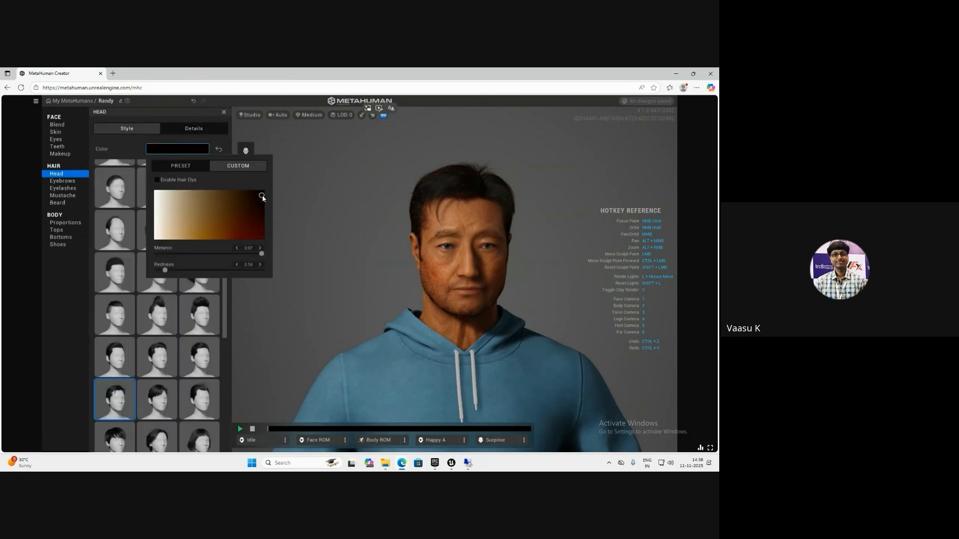
click(197, 131)
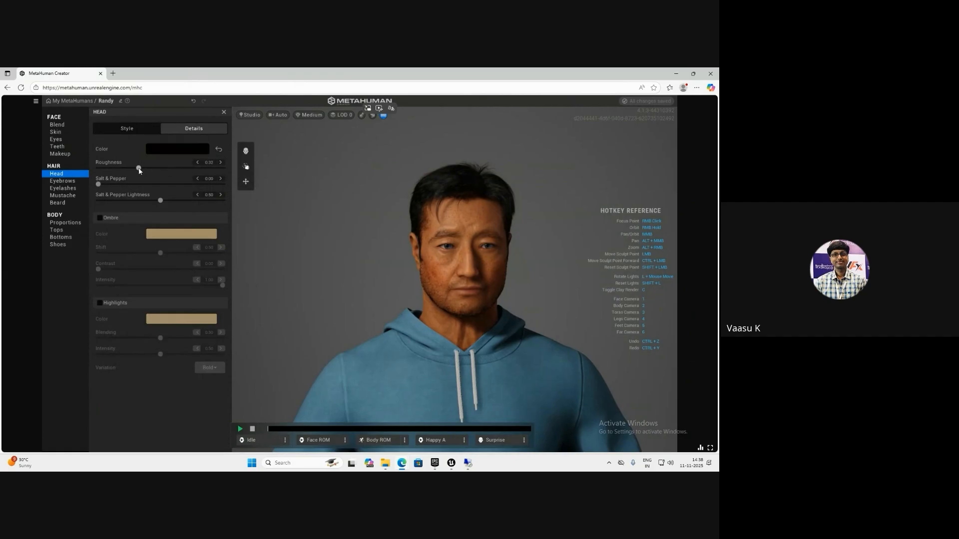
right_drag(388, 217, 453, 241)
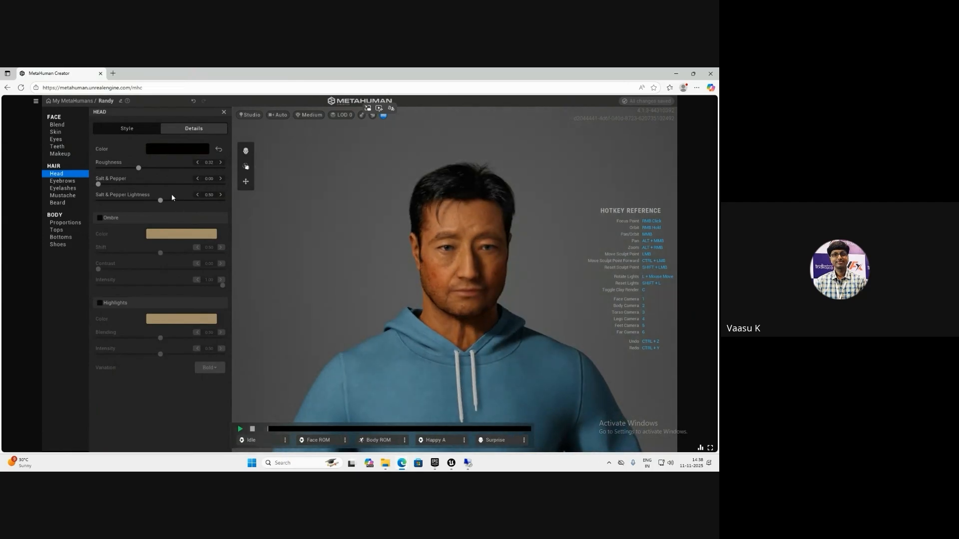
- Raise the head hair's Salt & Pepper amount to about 0.55 and inspect the gray strands from different angles
click(119, 184)
click(167, 184)
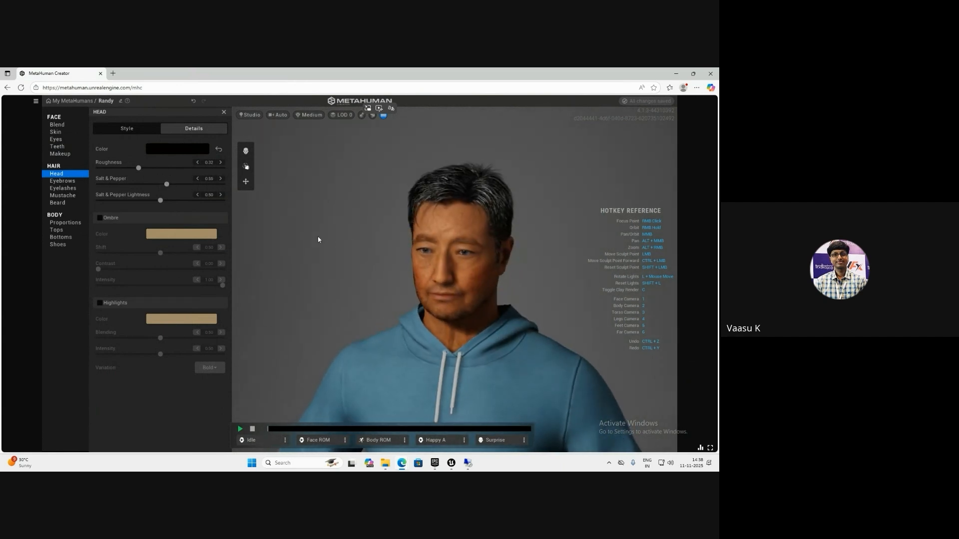
right_drag(377, 222, 472, 226)
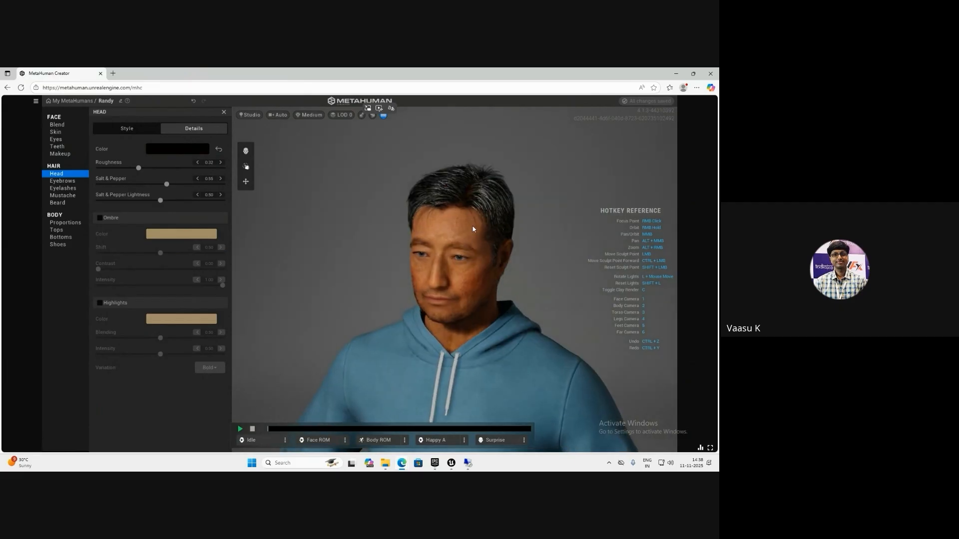
scroll(453, 177, up, 3)
scroll(462, 195, down, 3)
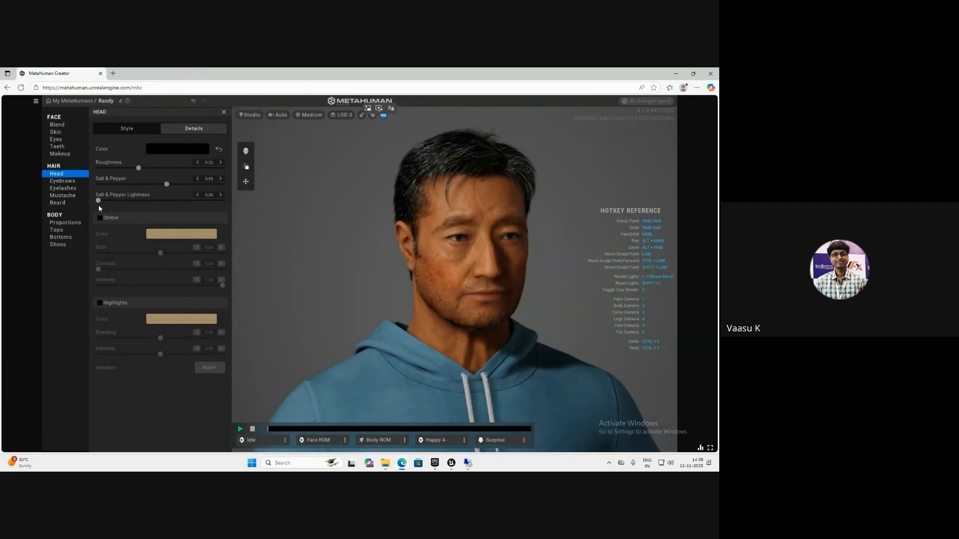
- Try different Salt & Pepper Lightness values on the head hair, including 0.11, and check the shade from the side
drag(98, 201, 317, 204)
scroll(392, 261, down, 2)
right_drag(470, 273, 471, 247)
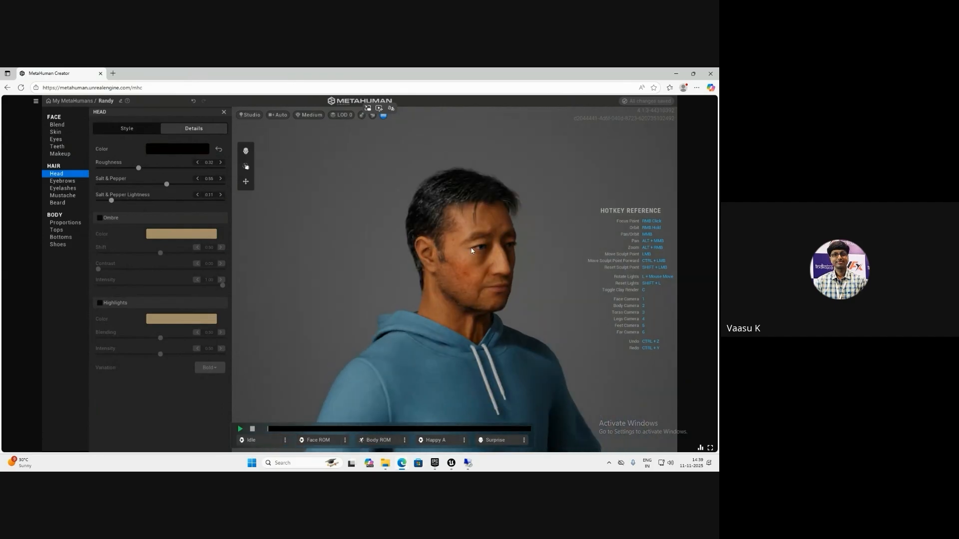
scroll(447, 241, up, 4)
- Try several eyebrow styles, including Medium Unruly and Medium Slight Arch, and apply the one with slits through the brow
click(54, 181)
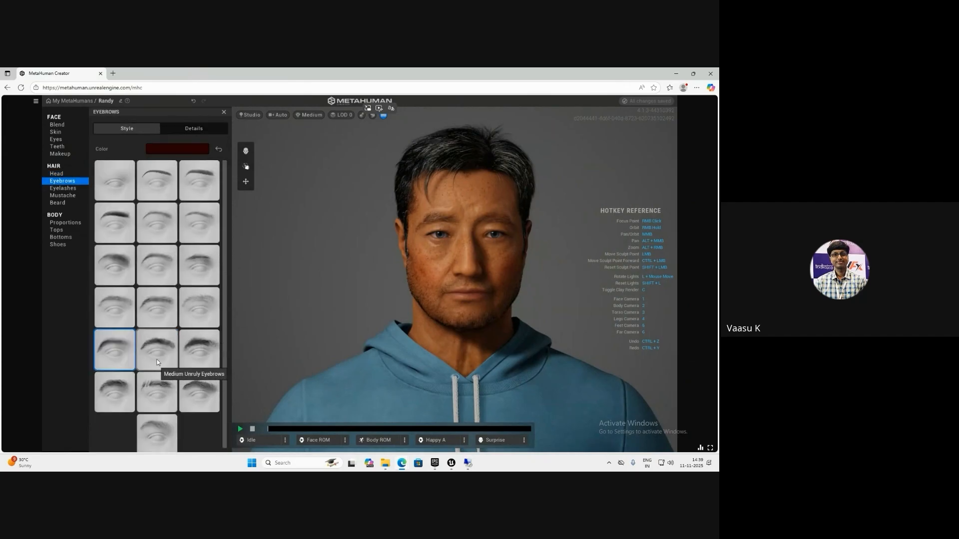
click(170, 361)
click(182, 340)
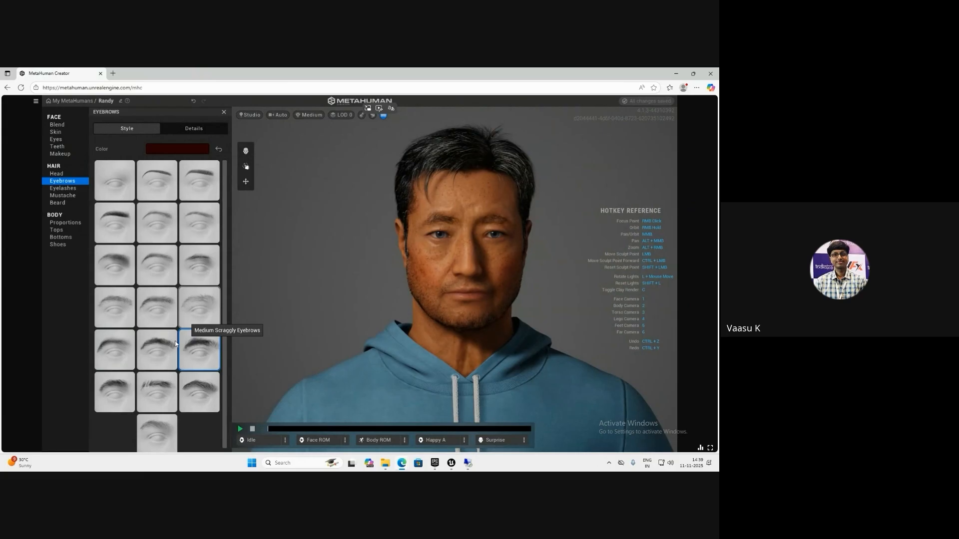
click(118, 346)
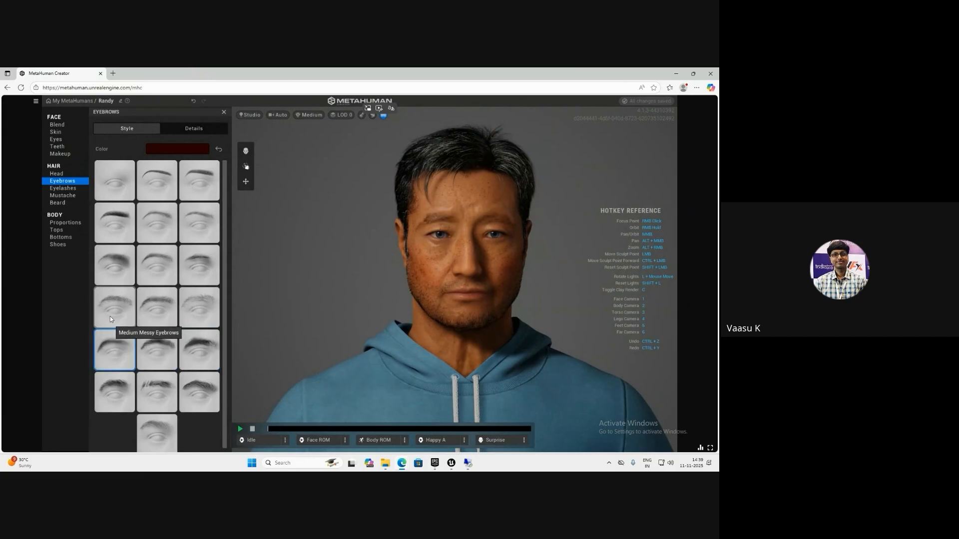
click(113, 296)
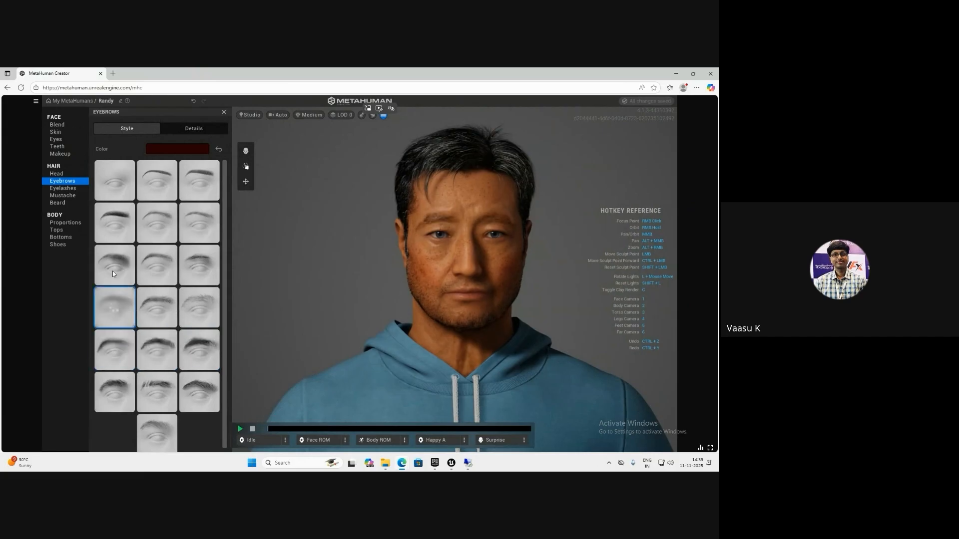
click(112, 271)
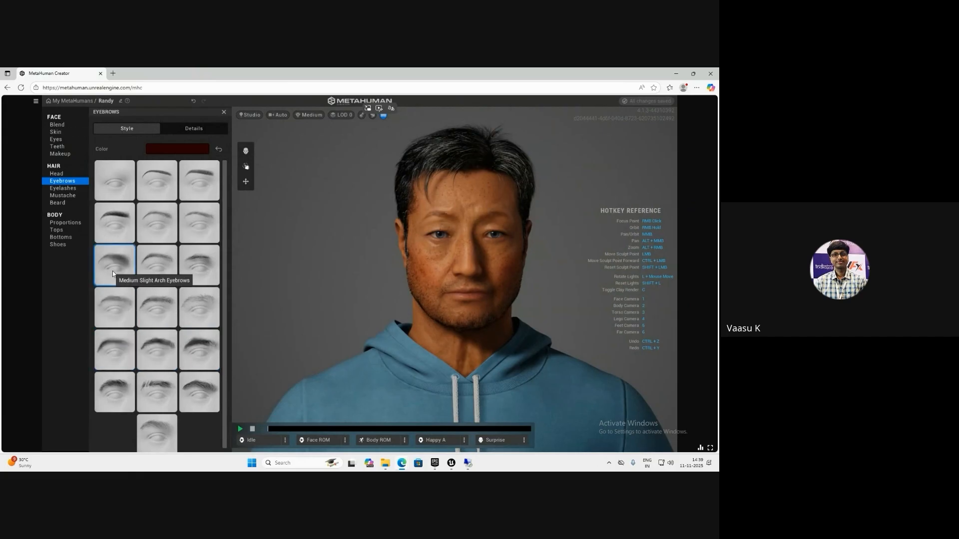
click(157, 392)
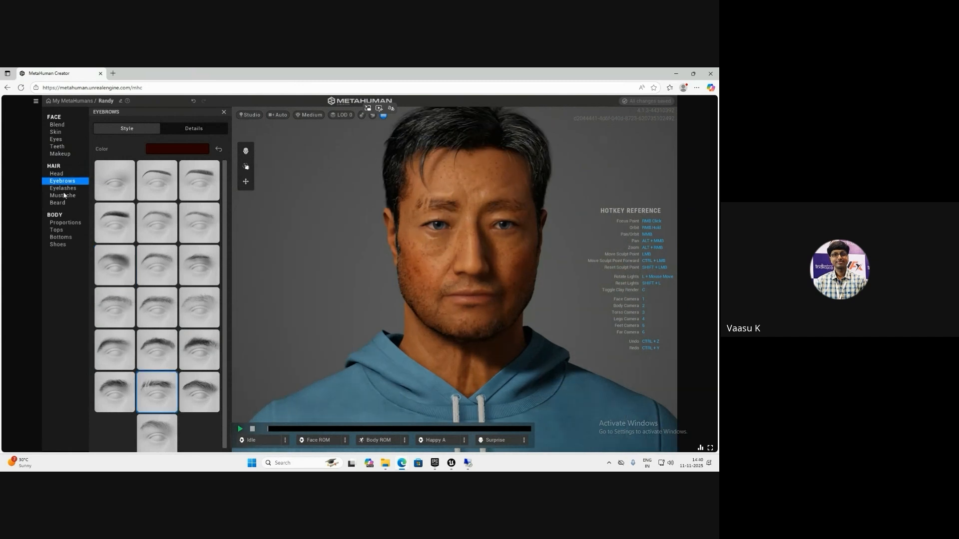
click(191, 131)
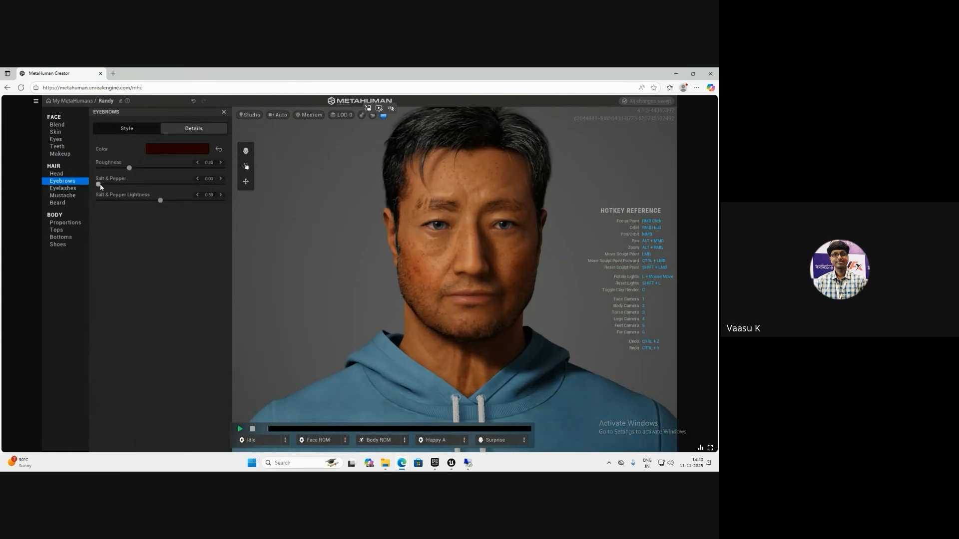
- Compare thick, curled and Medium Slight Curl eyelashes on a close-up of the eyes, and apply the sparse style beside the lashless option
click(64, 189)
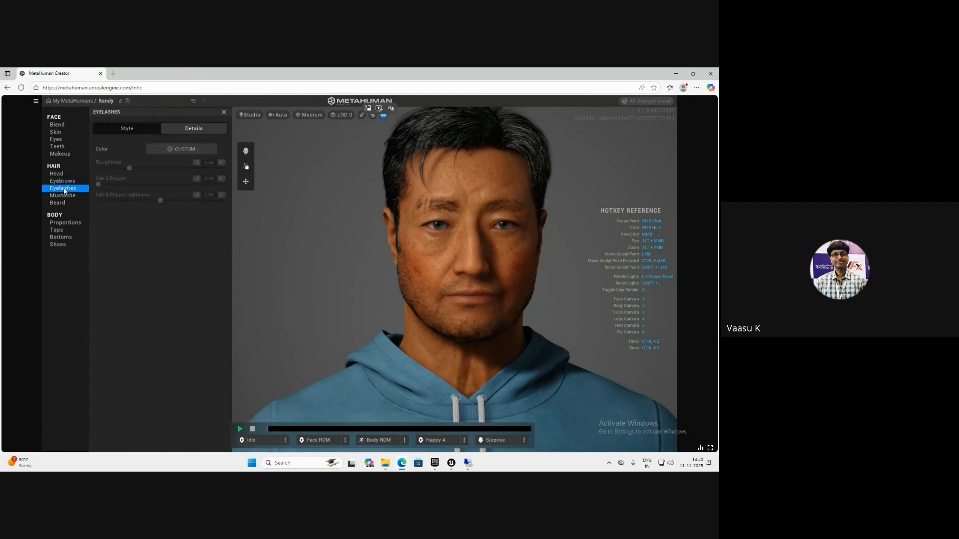
click(119, 128)
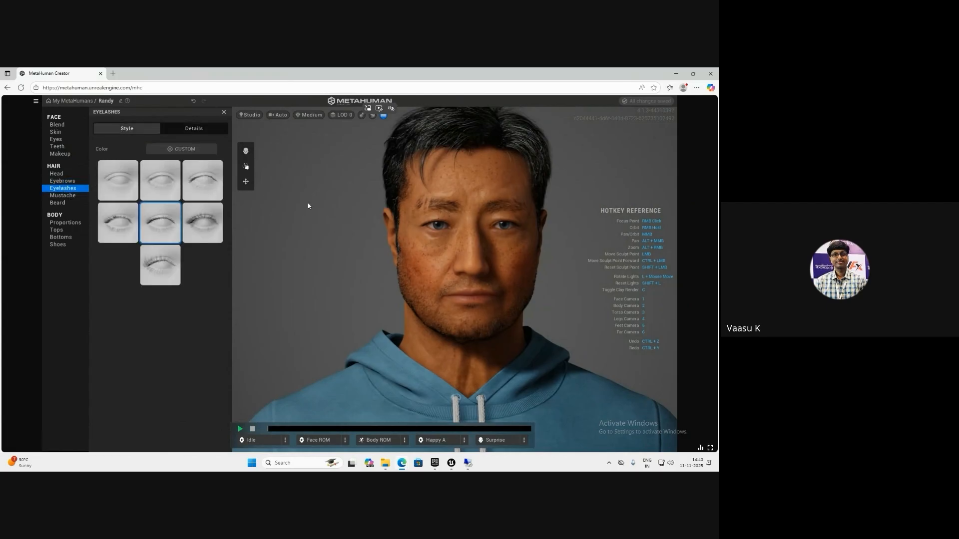
click(217, 227)
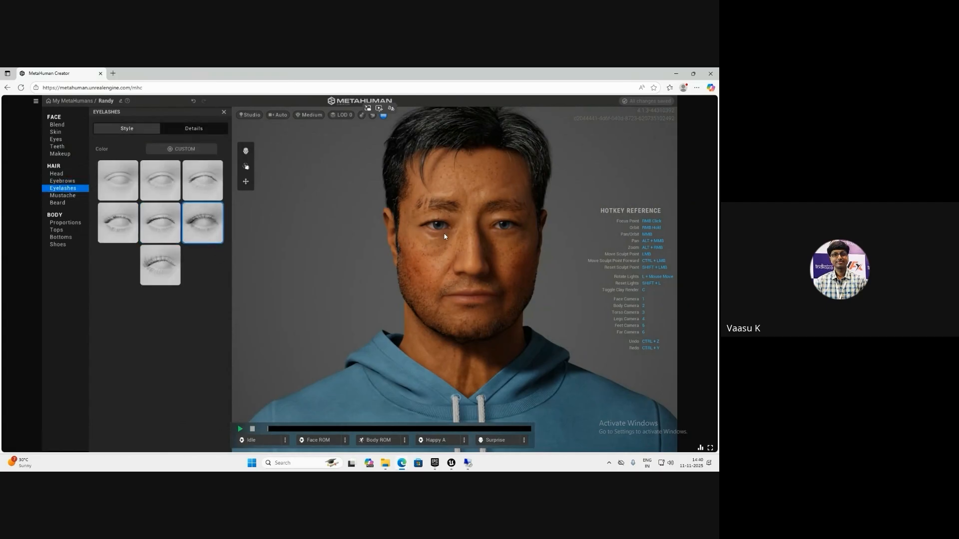
scroll(445, 236, up, 3)
scroll(400, 186, up, 2)
click(157, 188)
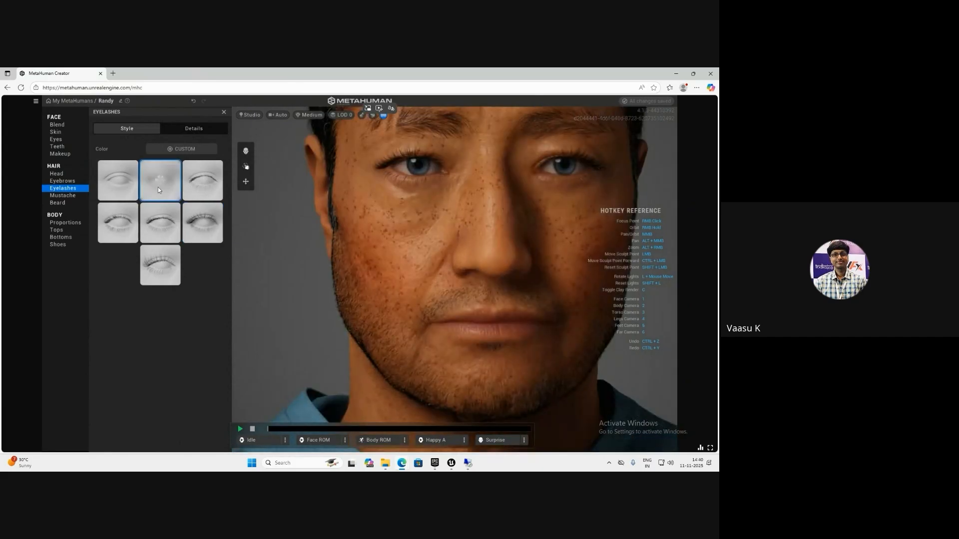
right_drag(376, 219, 349, 220)
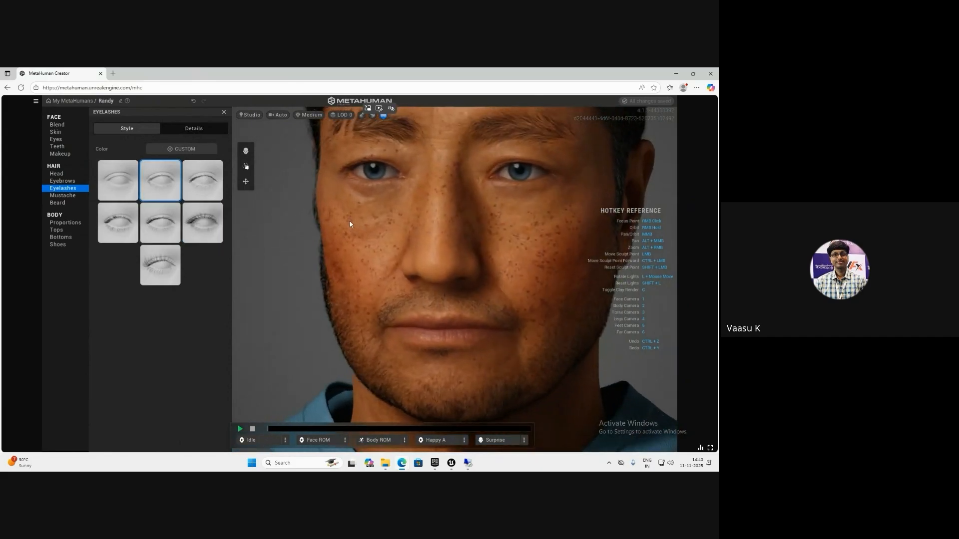
click(161, 259)
click(150, 237)
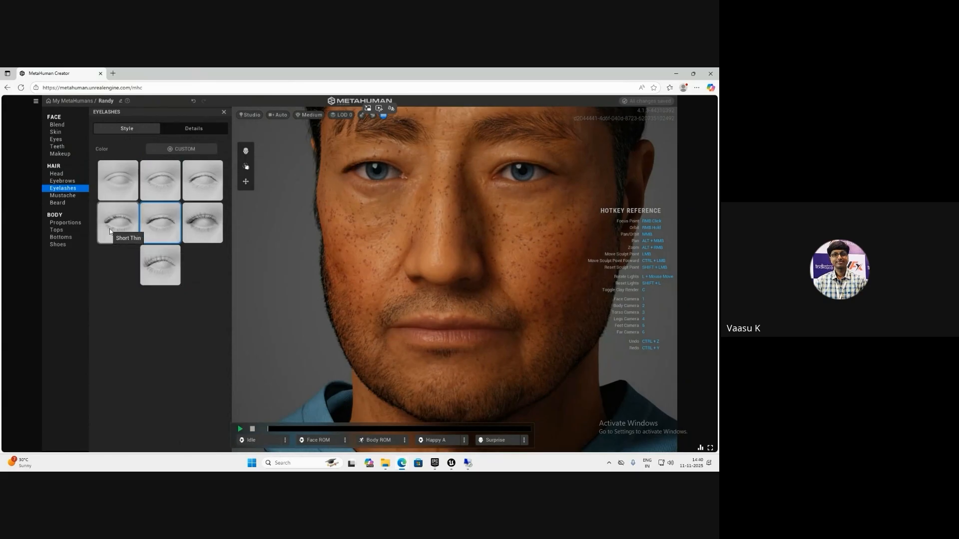
click(160, 184)
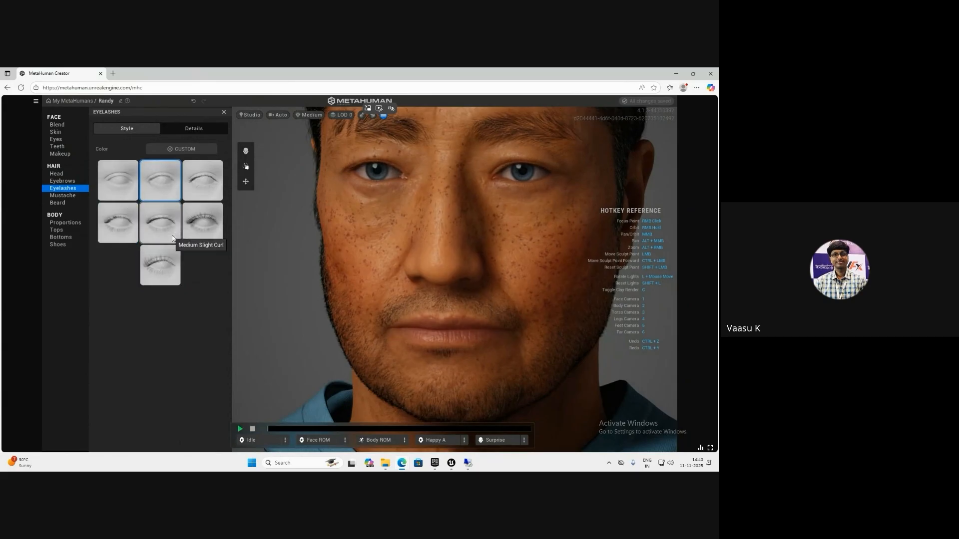
- Try the mustache with upturned ends and the Long Wavy Mustache on the character
click(63, 196)
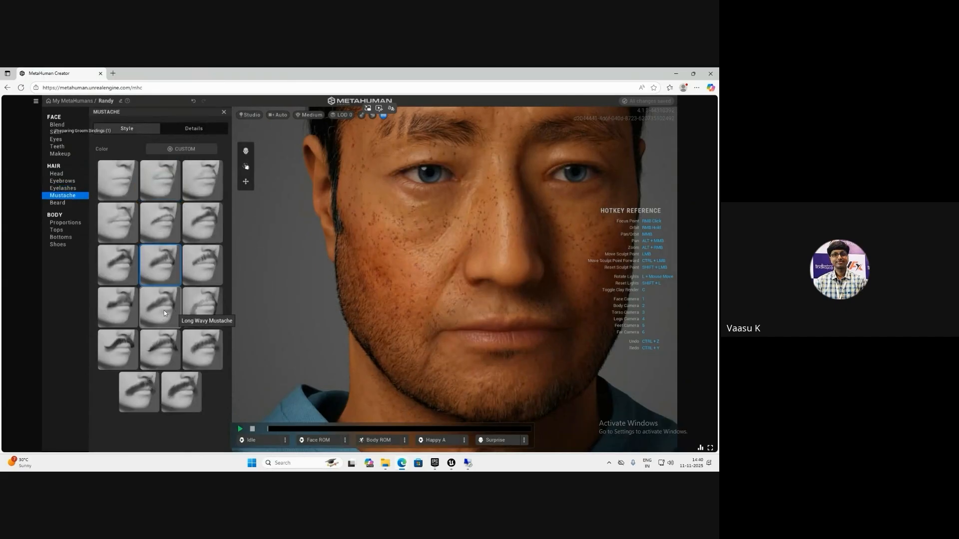
click(117, 348)
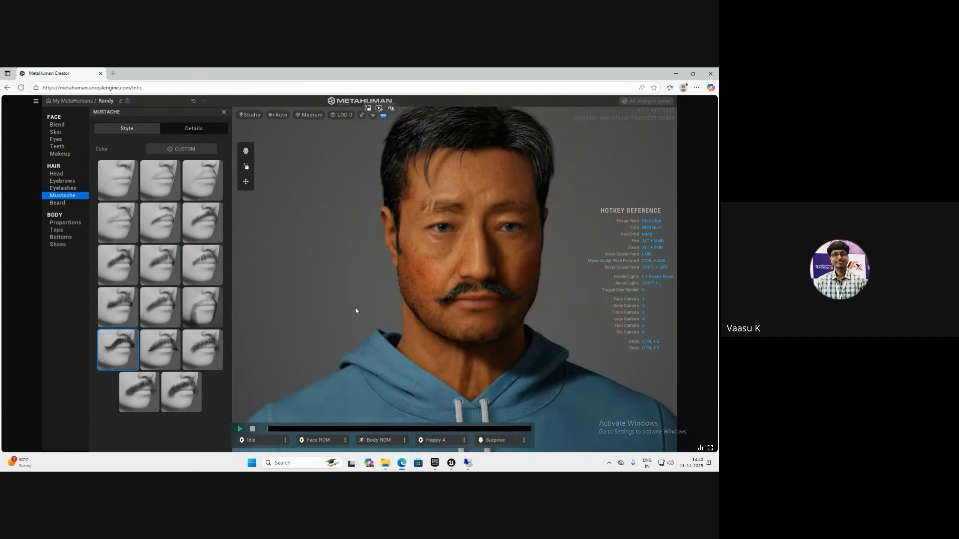
mouse_move(434, 313)
right_down()
mouse_move(373, 300)
mouse_move(468, 302)
mouse_move(428, 302)
right_up()
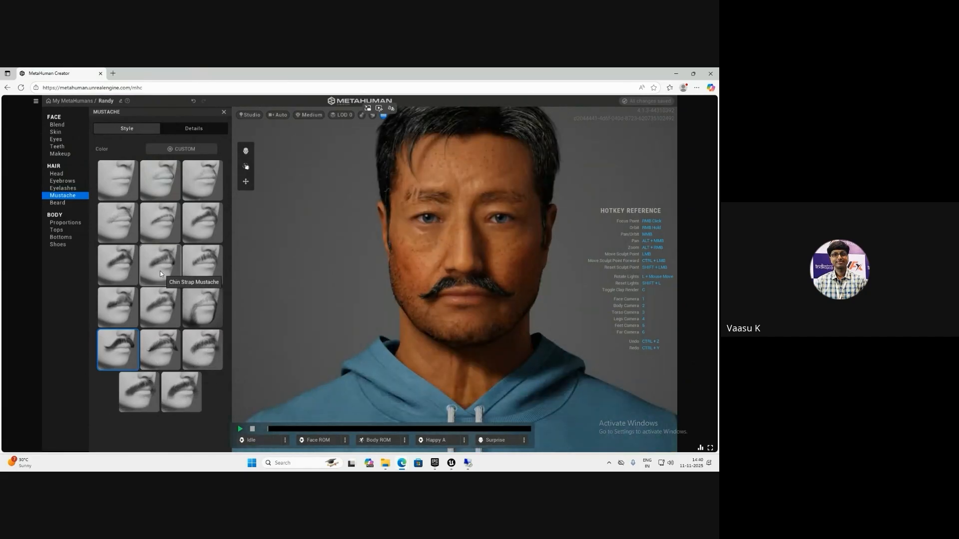
click(161, 306)
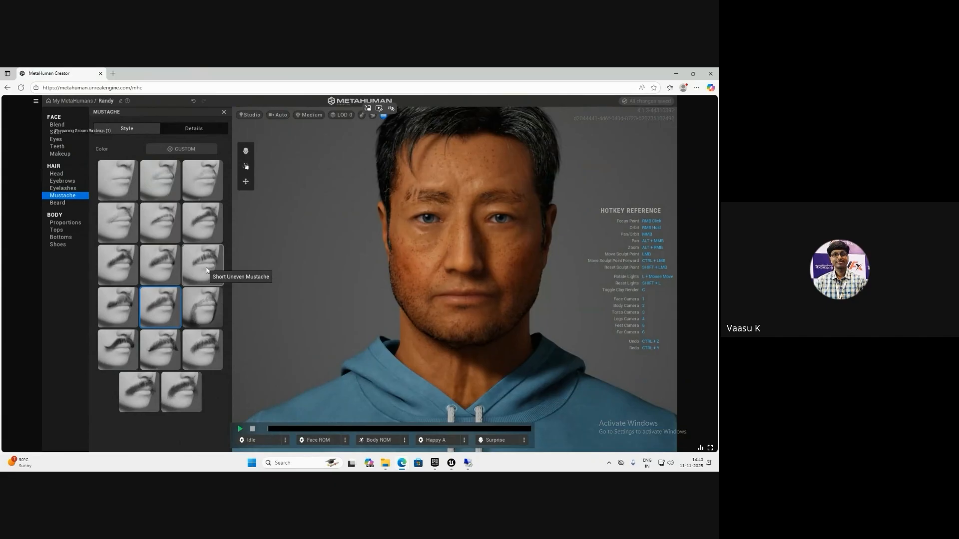
- Apply the Short Horseshoe Mustache and check it from farther away and close up
click(202, 315)
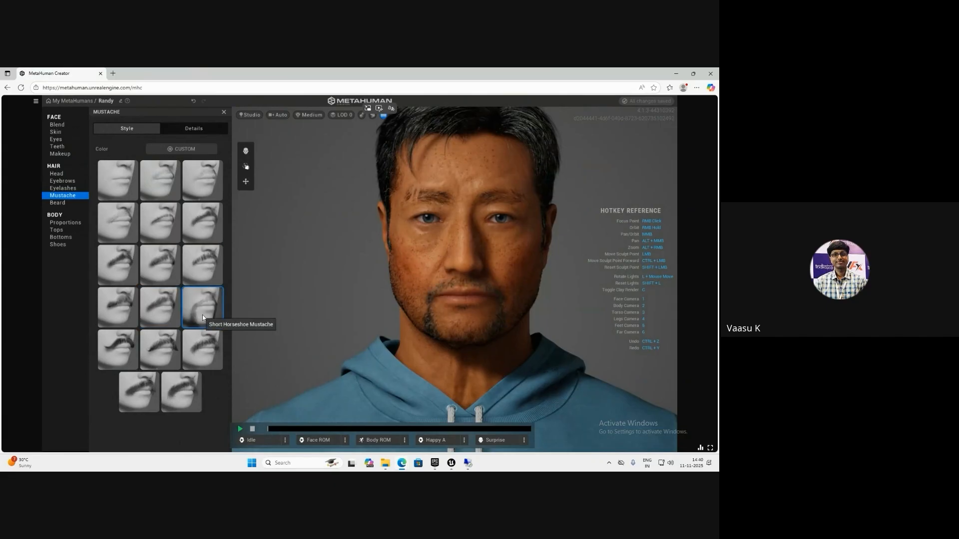
scroll(483, 282, down, 3)
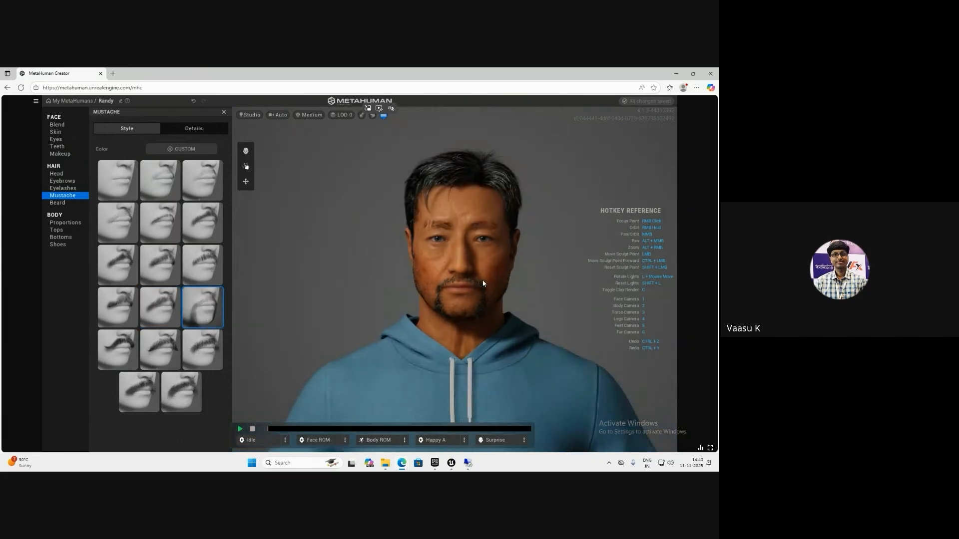
scroll(483, 284, up, 3)
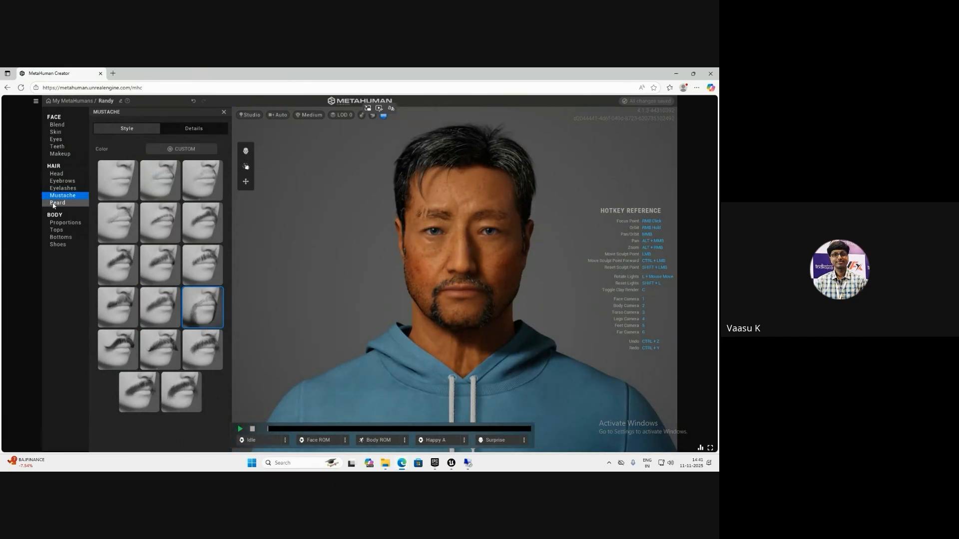
- Try the Short Uneven Beard on the character and check it from an angle
click(53, 204)
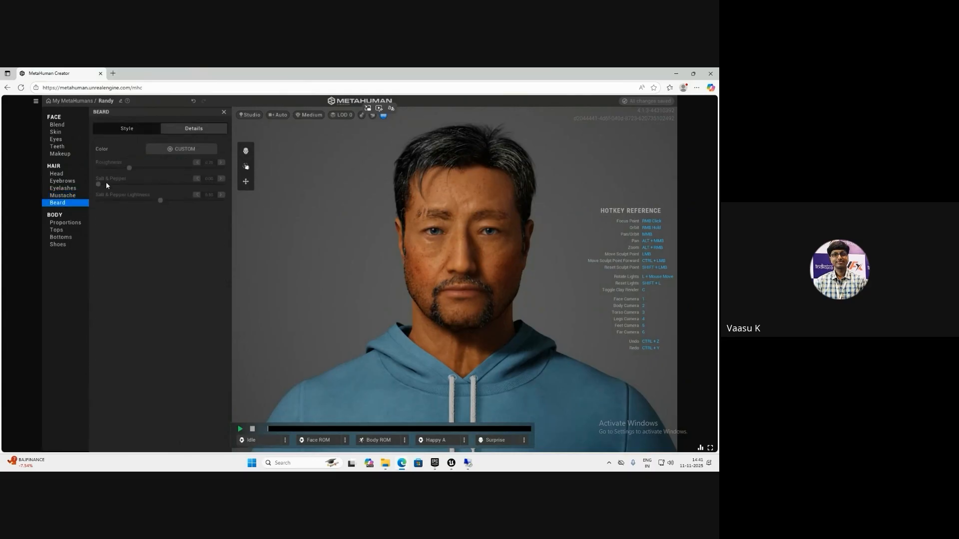
click(127, 128)
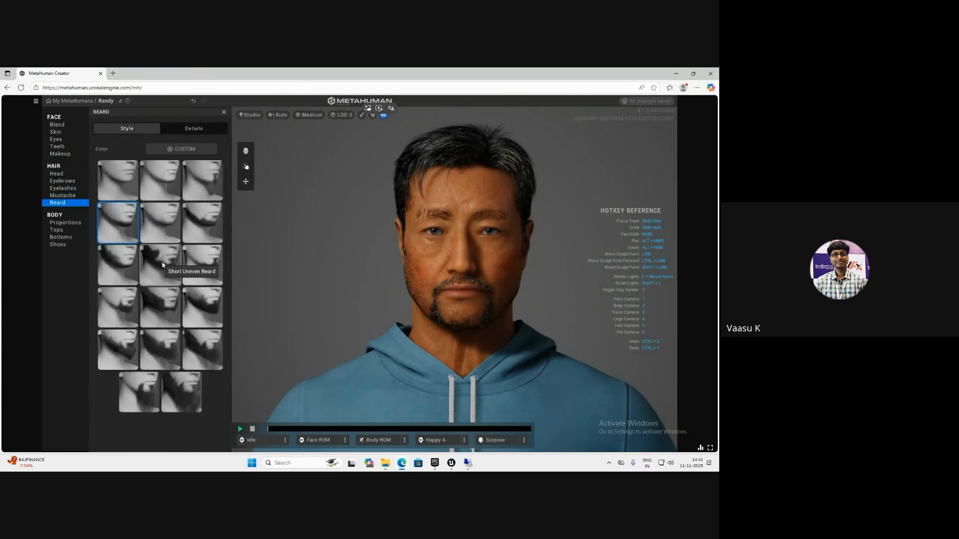
click(162, 265)
right_drag(443, 309, 491, 321)
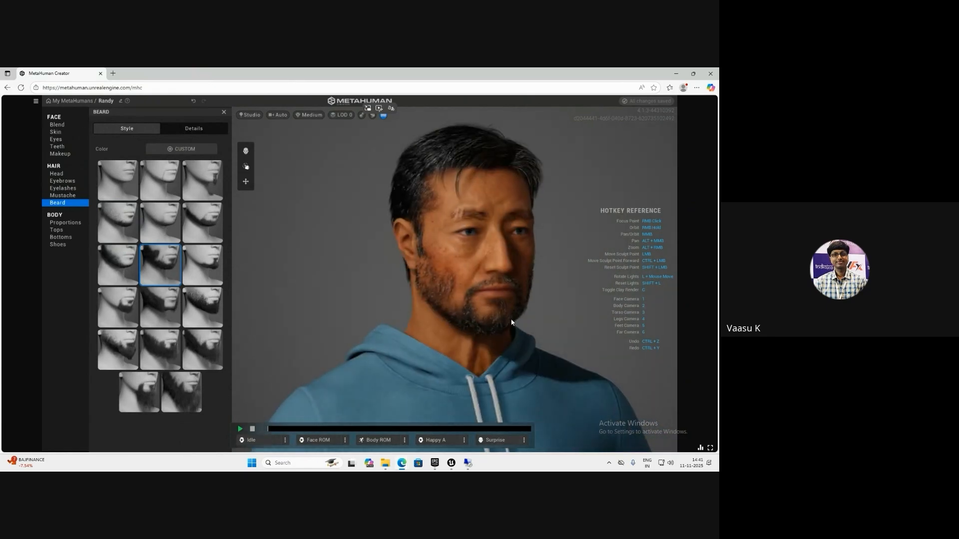
- Compare the beardless look with fuller beards, and apply the style between Short Wavy Goatee and Medium Curly Beard
click(127, 185)
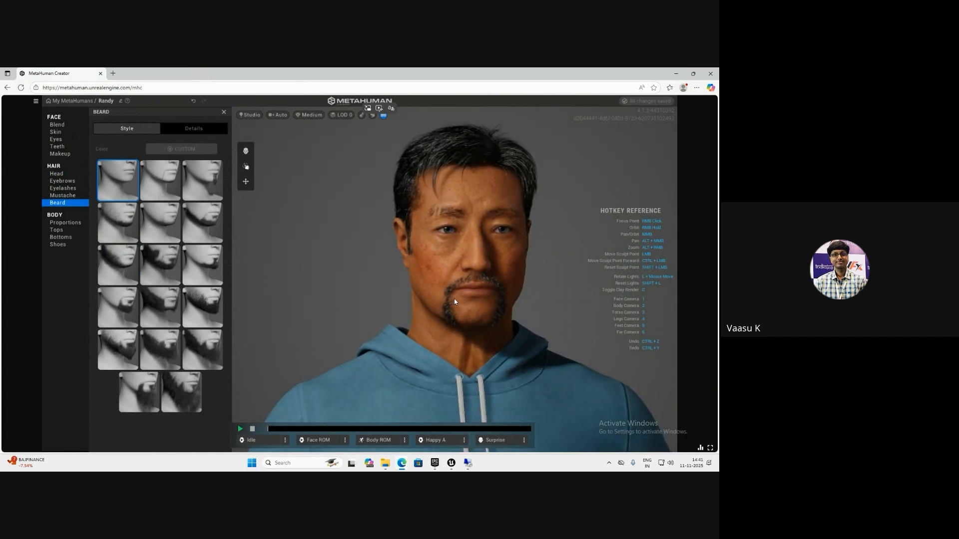
click(204, 347)
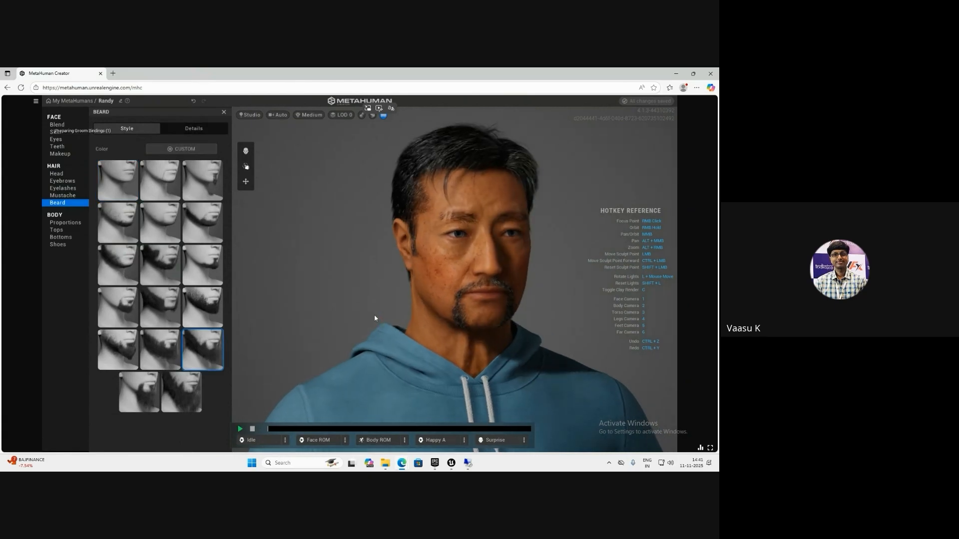
click(167, 342)
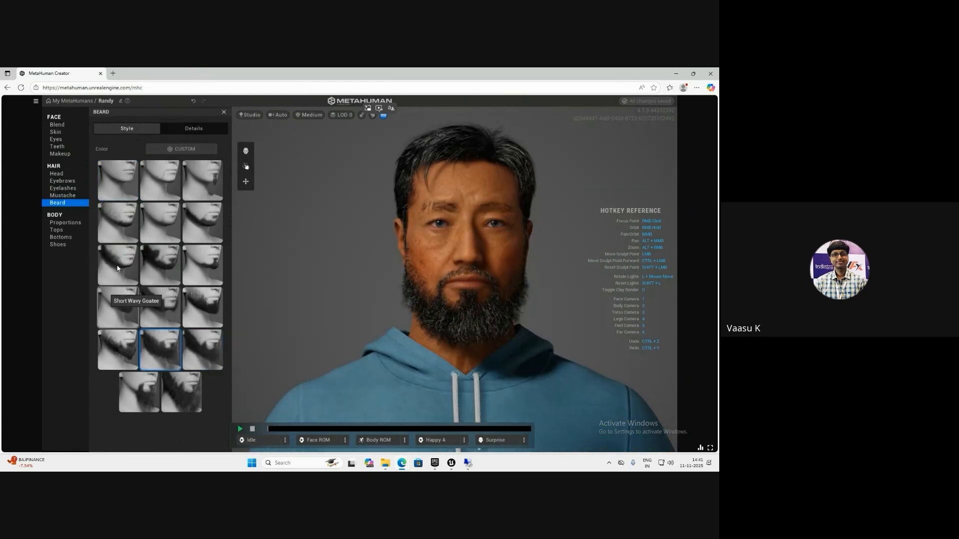
click(171, 301)
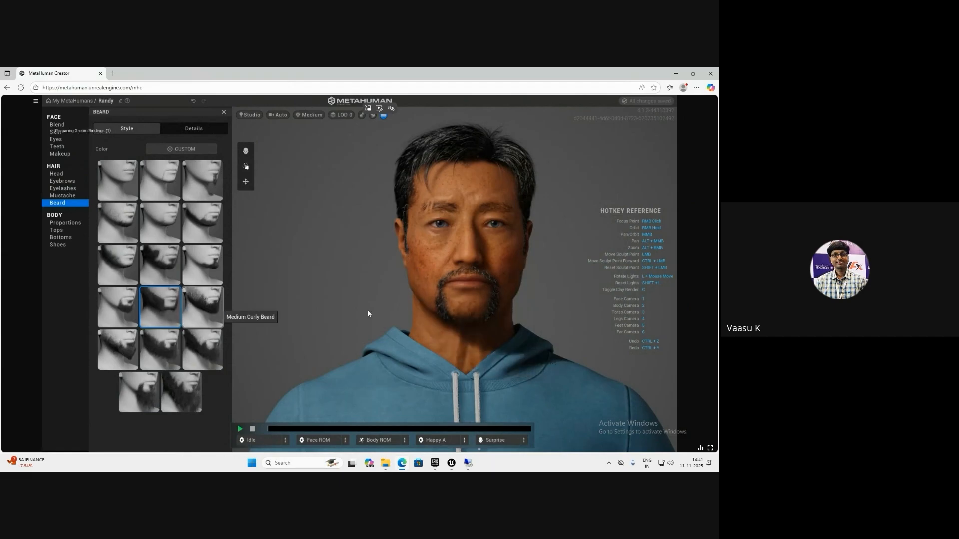
right_drag(403, 304, 420, 301)
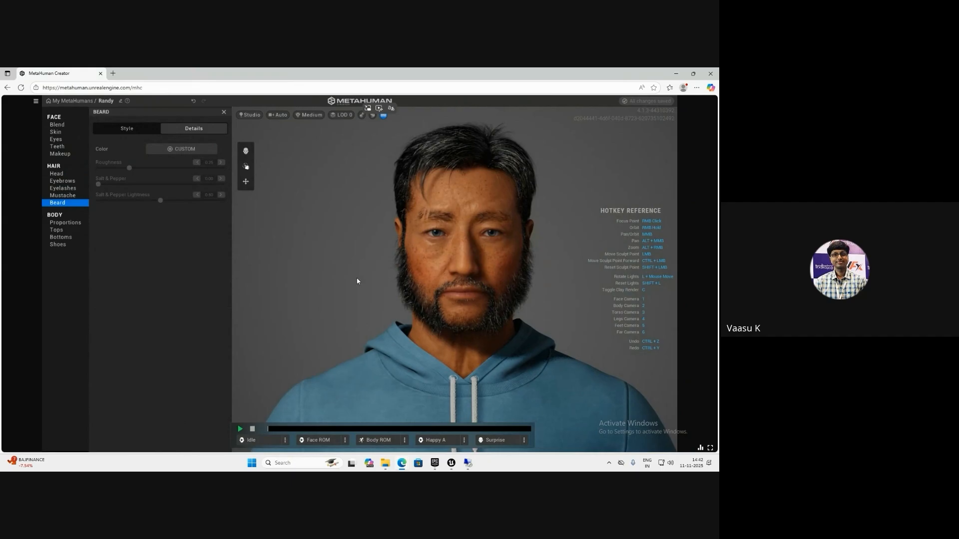
- Switch to the body proportions and compare the Short, Average and Tall heights on the full figure, returning to Average
click(62, 224)
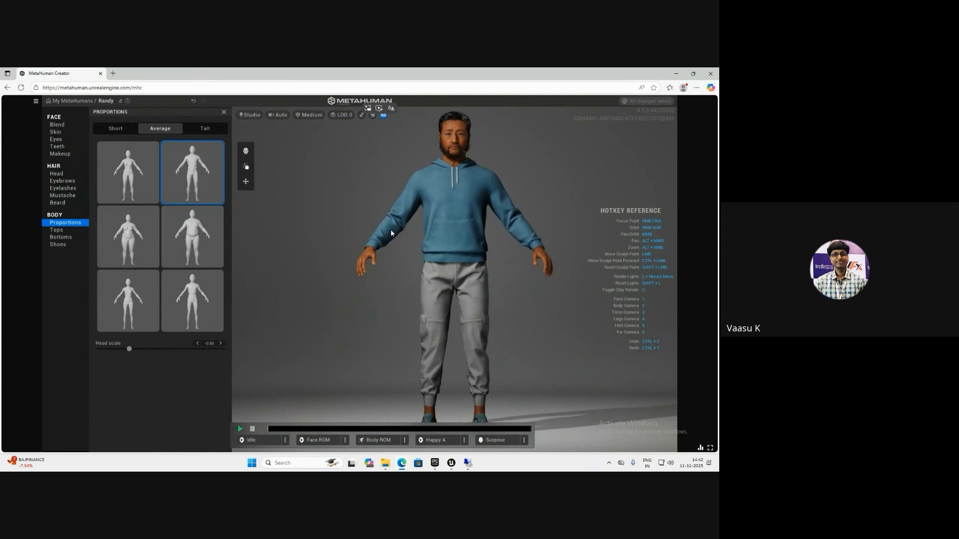
scroll(391, 231, down, 2)
scroll(427, 245, up, 1)
right_drag(407, 266, 387, 266)
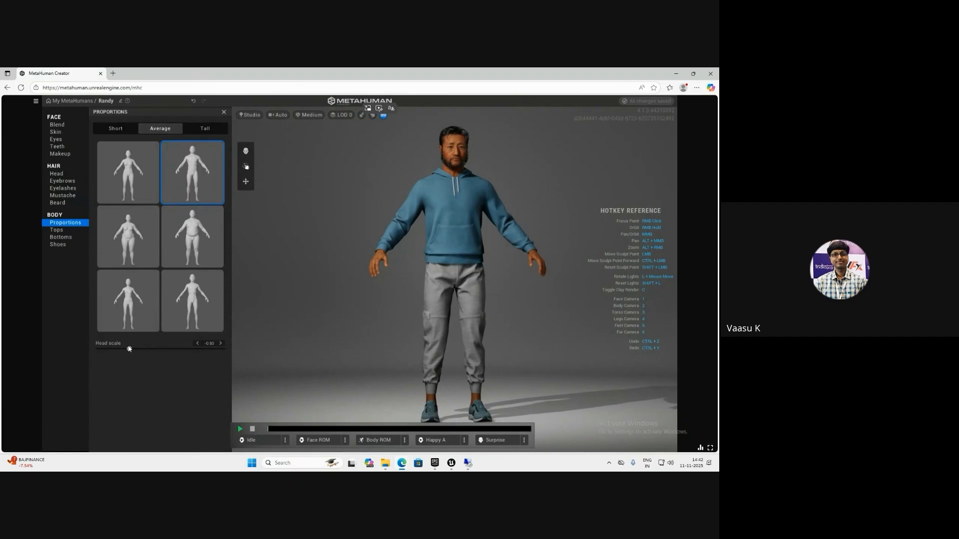
click(119, 130)
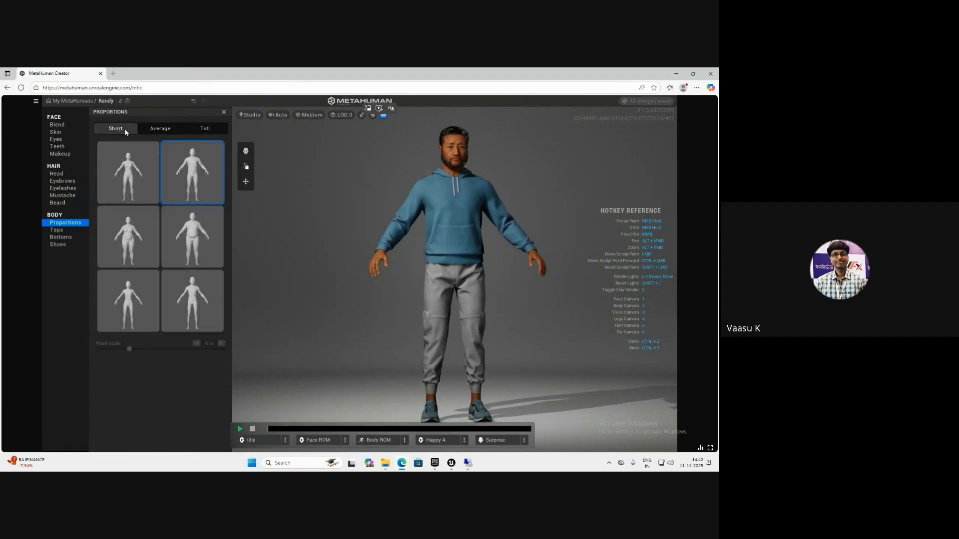
click(154, 129)
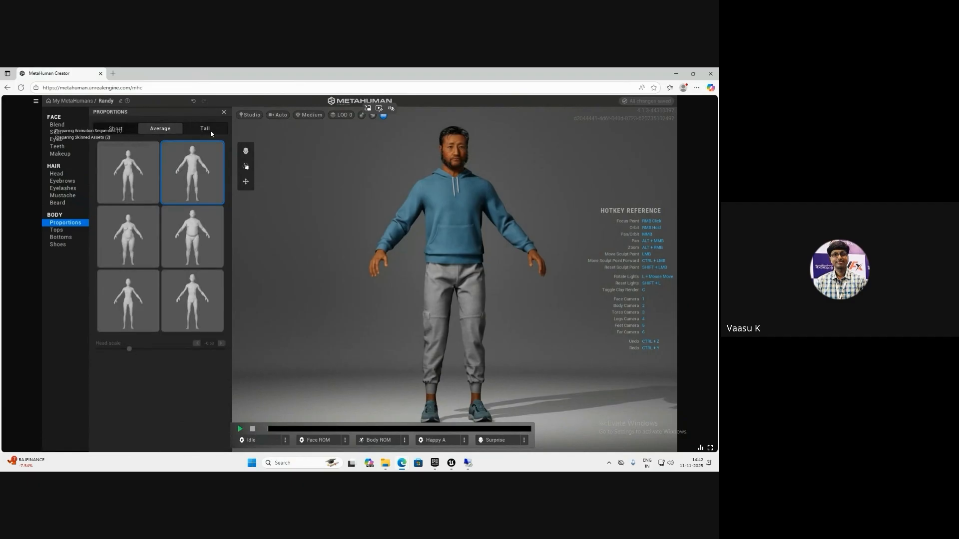
click(211, 130)
click(152, 131)
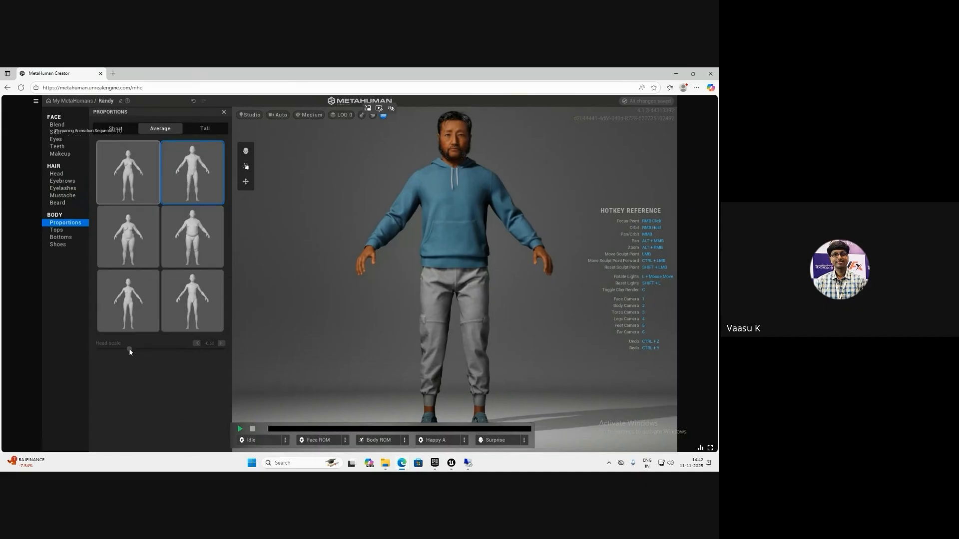
- Try enlarging the character's head by raising the head scale to 1.00
click(155, 348)
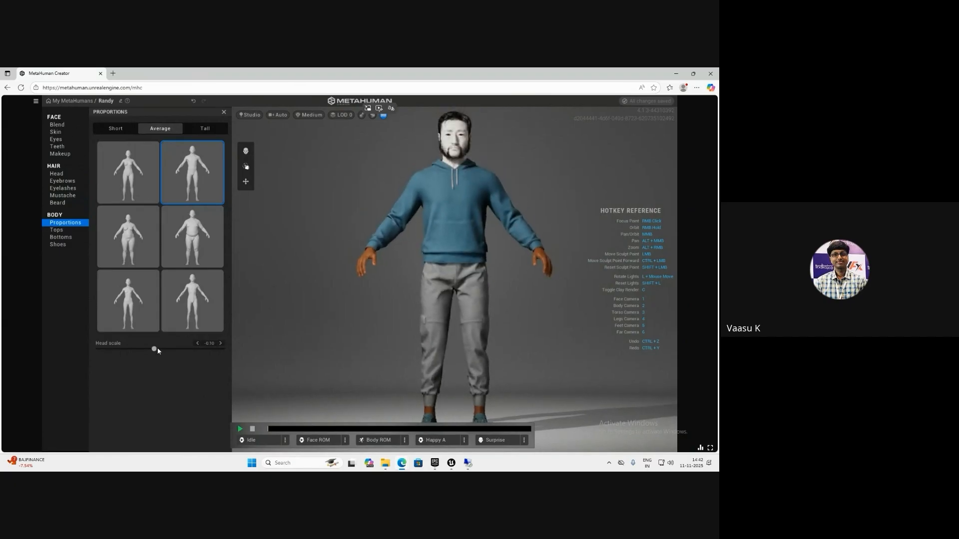
drag(155, 349, 219, 350)
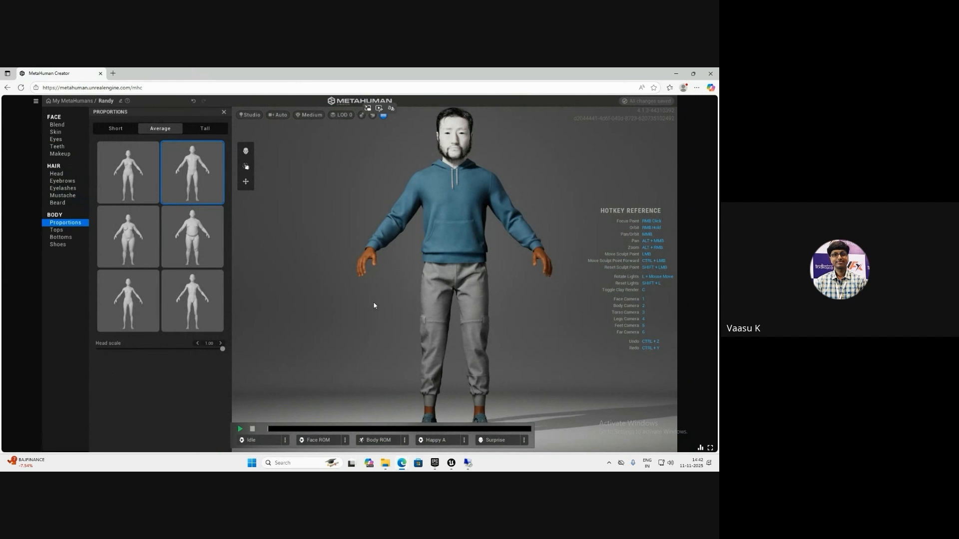
scroll(426, 300, down, 2)
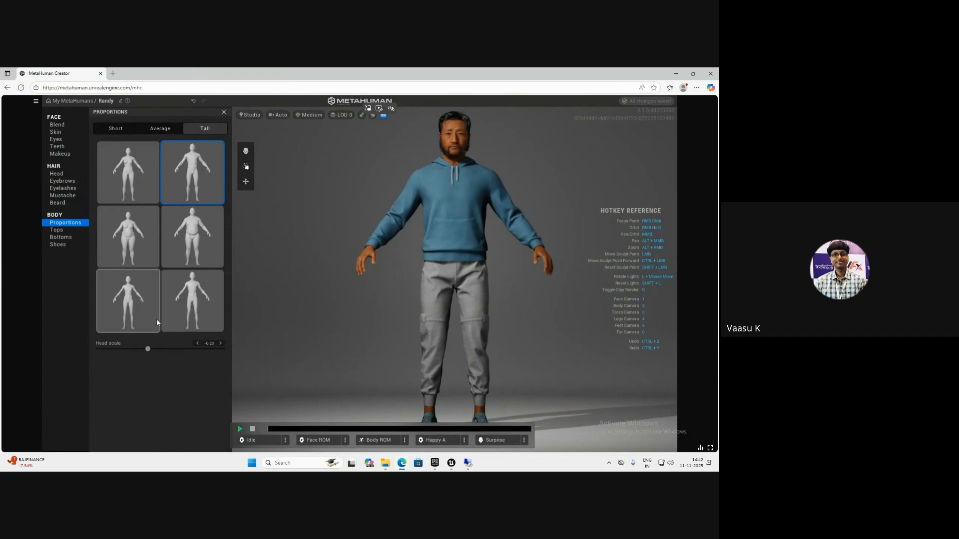
- Try the heavyset and slim male builds at the Tall height, viewing each on the full figure
click(191, 233)
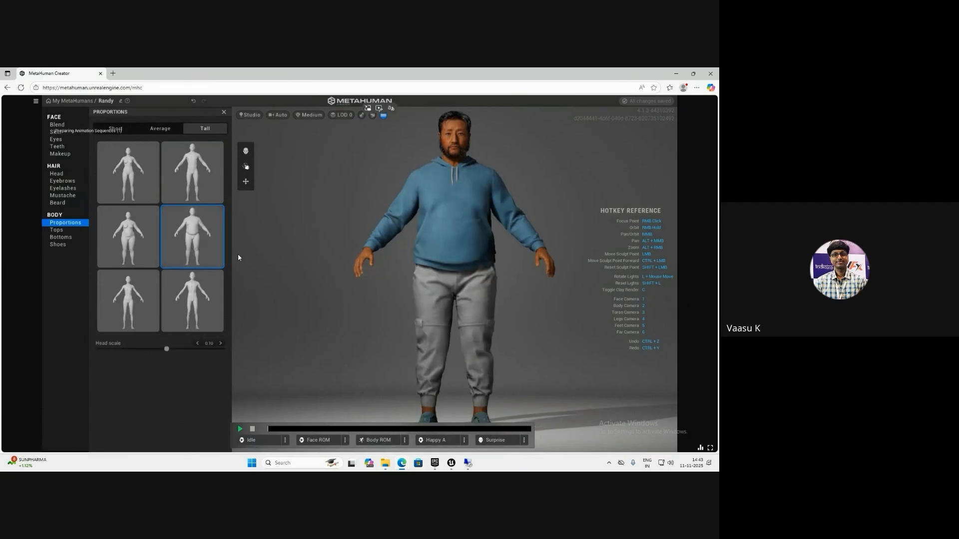
right_drag(238, 296, 366, 311)
scroll(430, 293, down, 3)
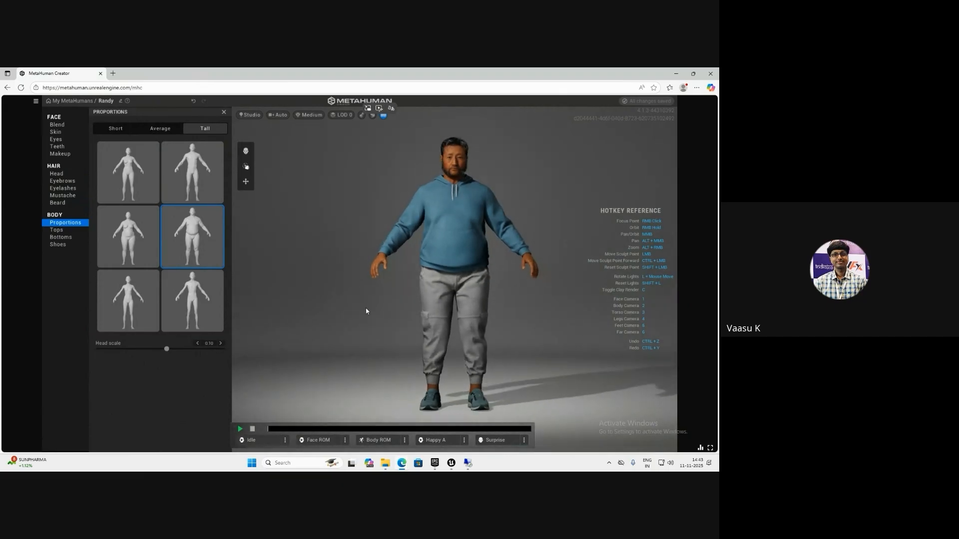
click(192, 300)
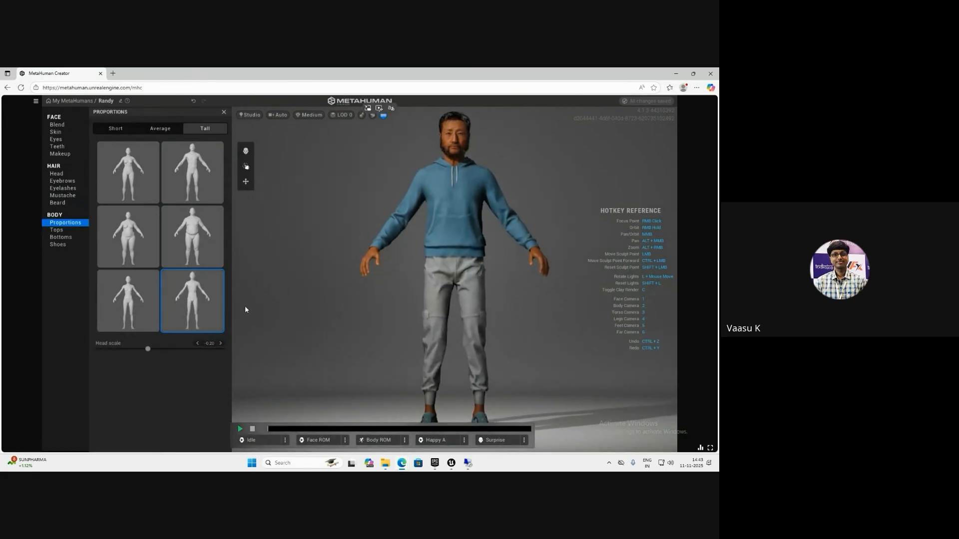
right_drag(443, 303, 461, 311)
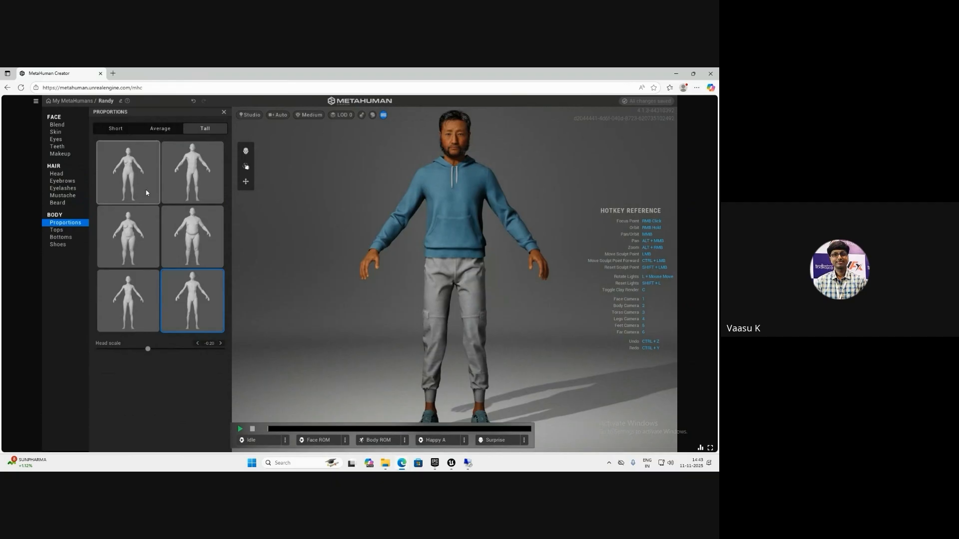
- Replace the hoodie with the short-sleeved T-shirt and view its fabric and color details
click(62, 230)
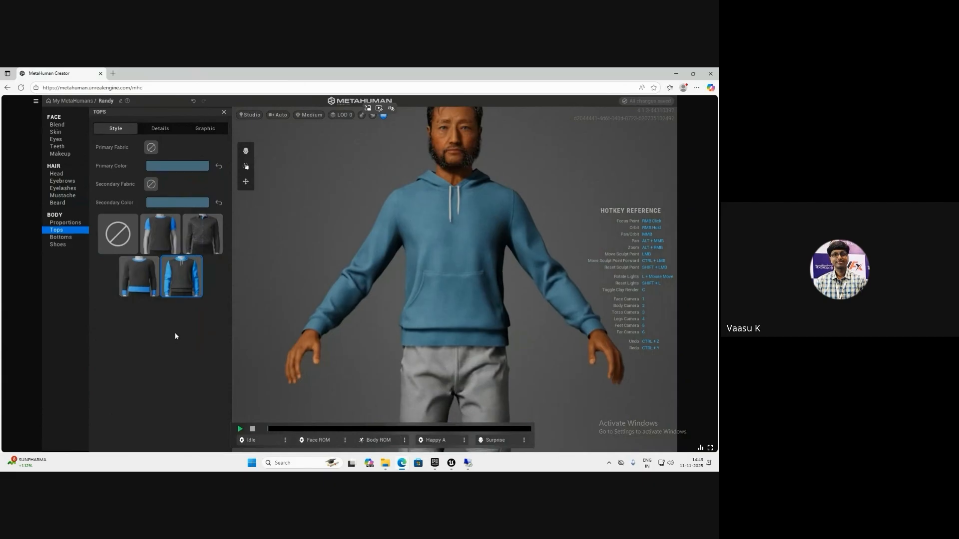
click(151, 254)
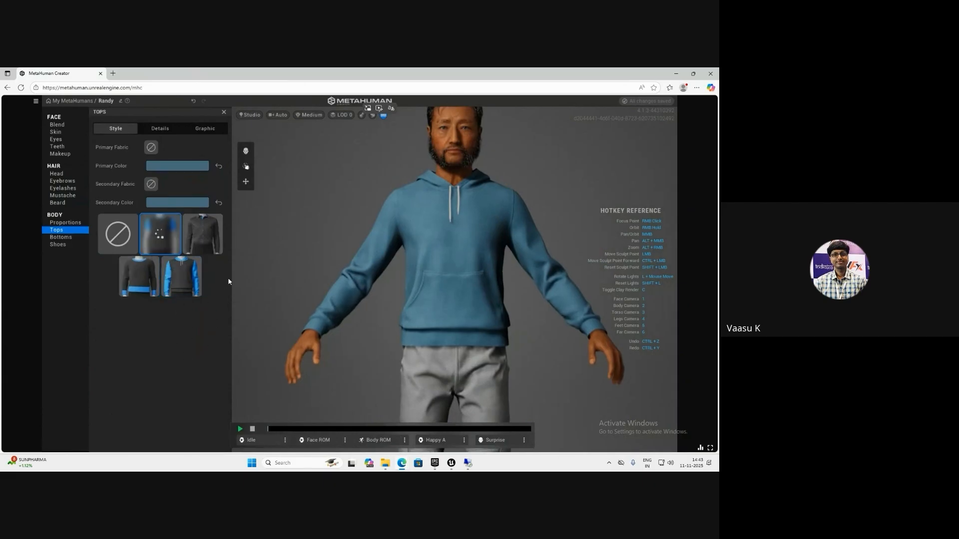
click(159, 129)
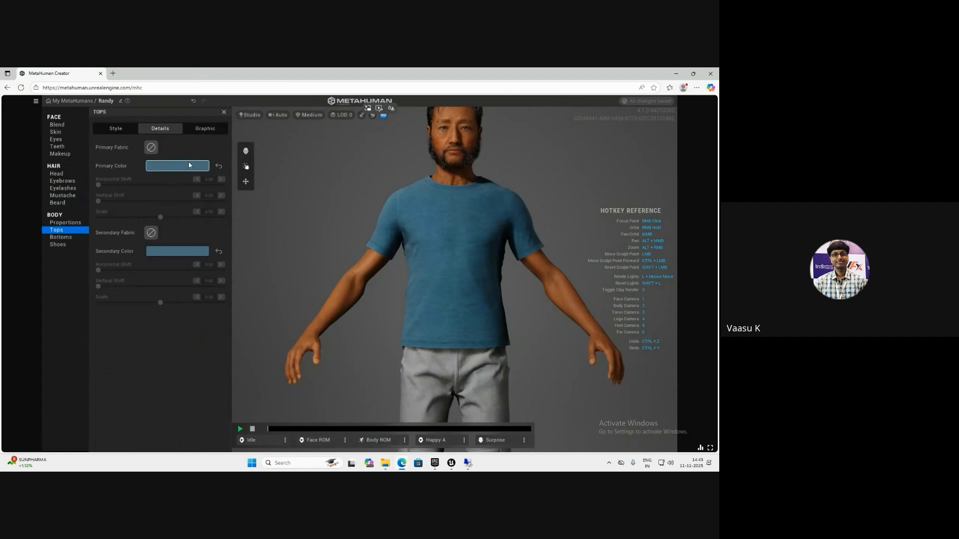
- Try the ILY Sign graphic on the T-shirt, remove it, and return to the top styles
click(205, 128)
scroll(147, 372, down, 4)
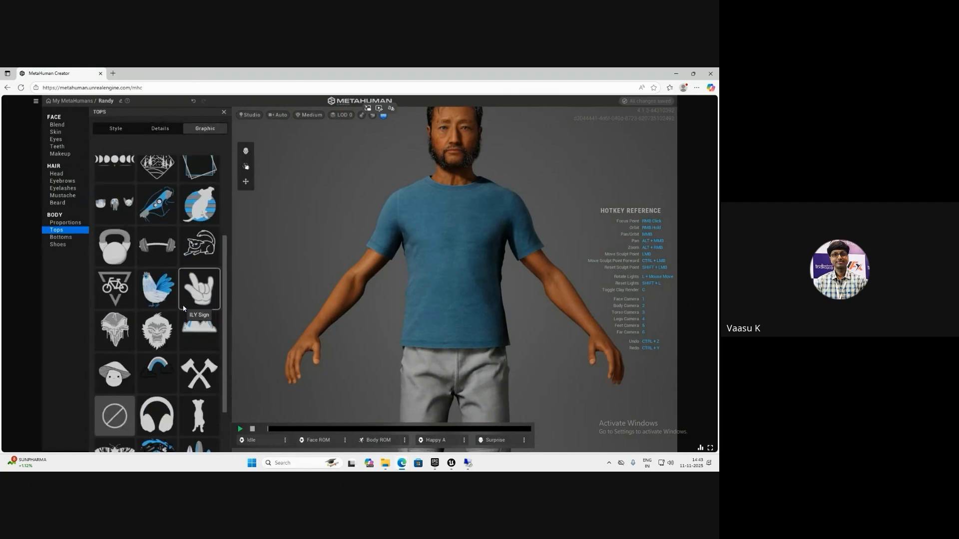
click(200, 239)
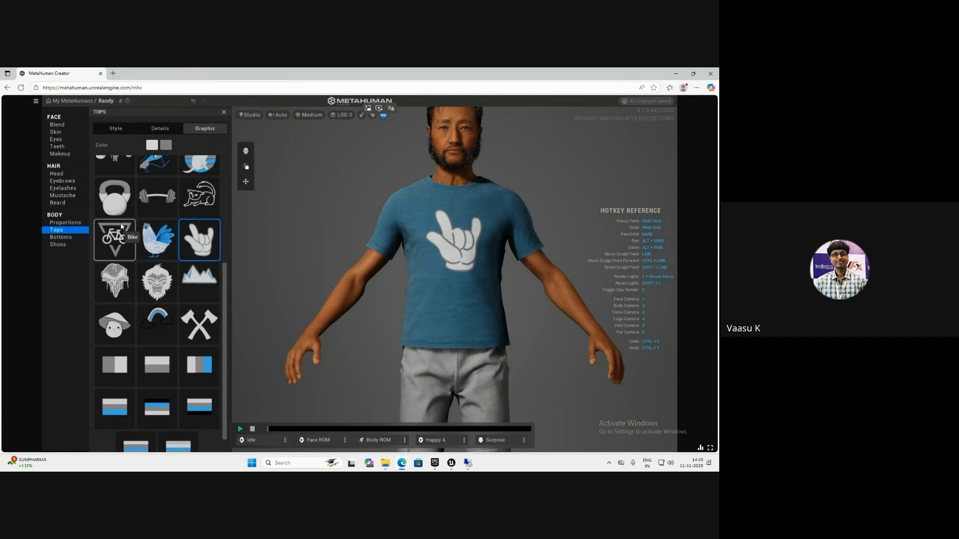
scroll(156, 198, up, 5)
click(114, 176)
scroll(134, 282, down, 5)
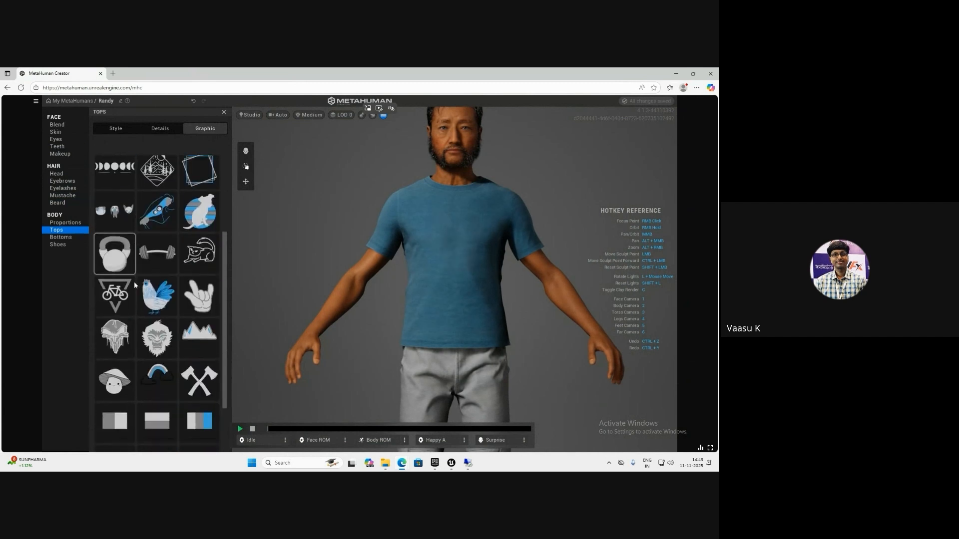
click(159, 128)
click(116, 130)
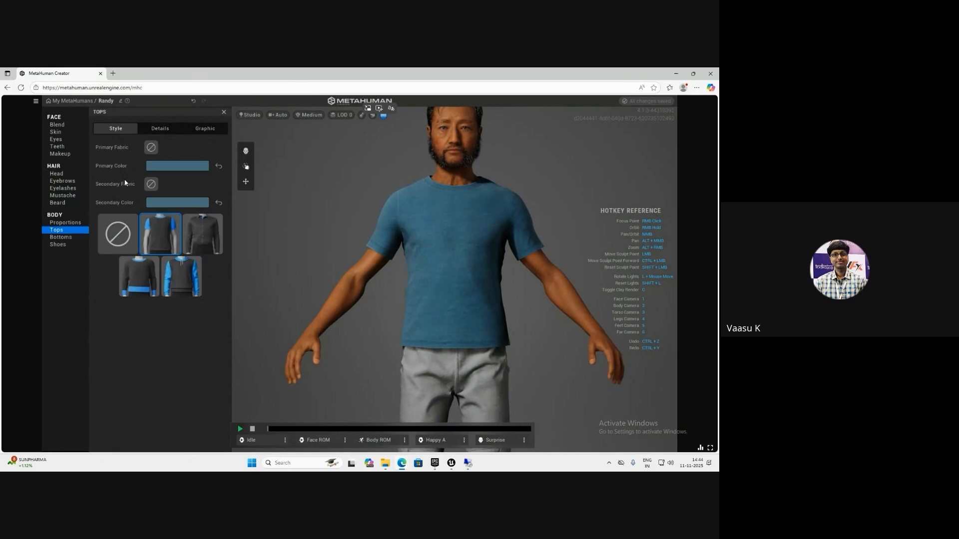
- Look over the available bottoms and shoes, and preview the outfit with the Idle animation
click(62, 238)
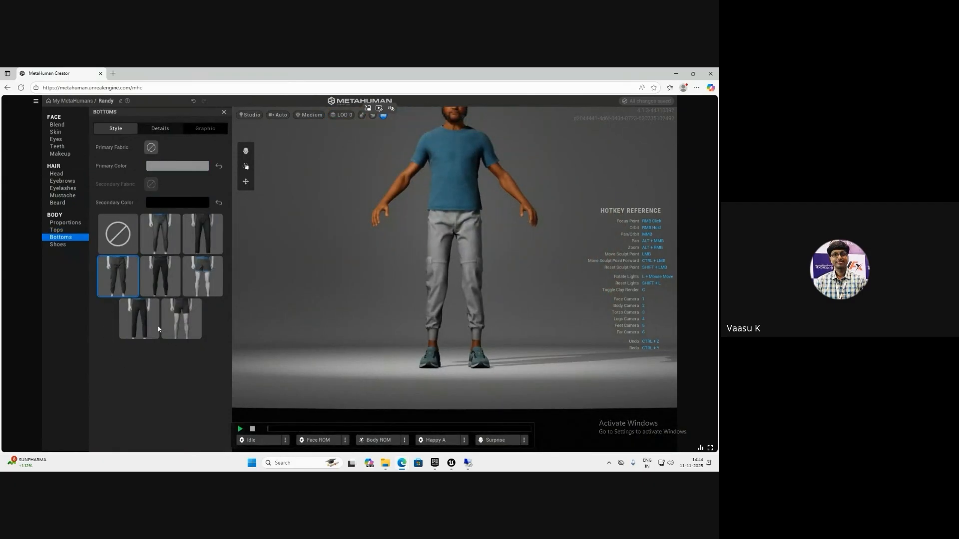
click(63, 245)
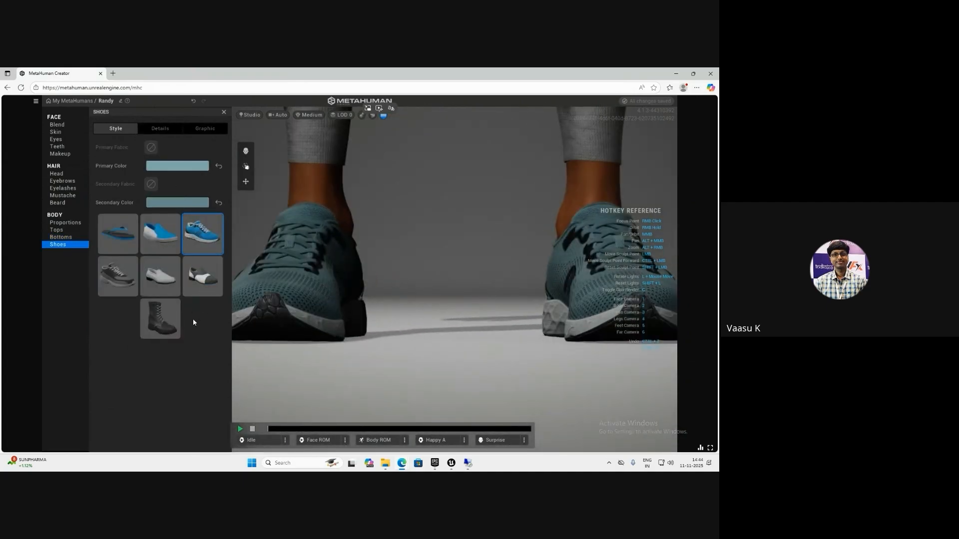
scroll(449, 271, down, 8)
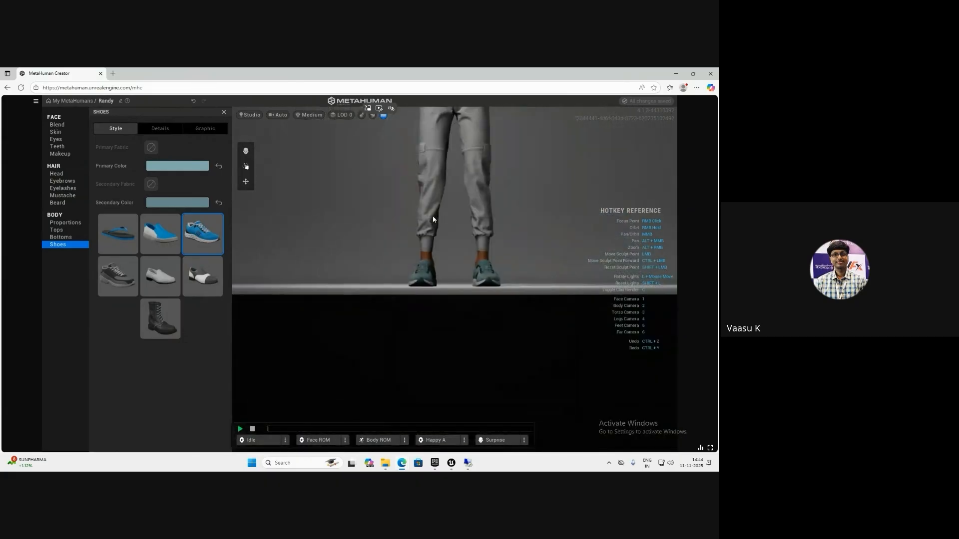
click(241, 430)
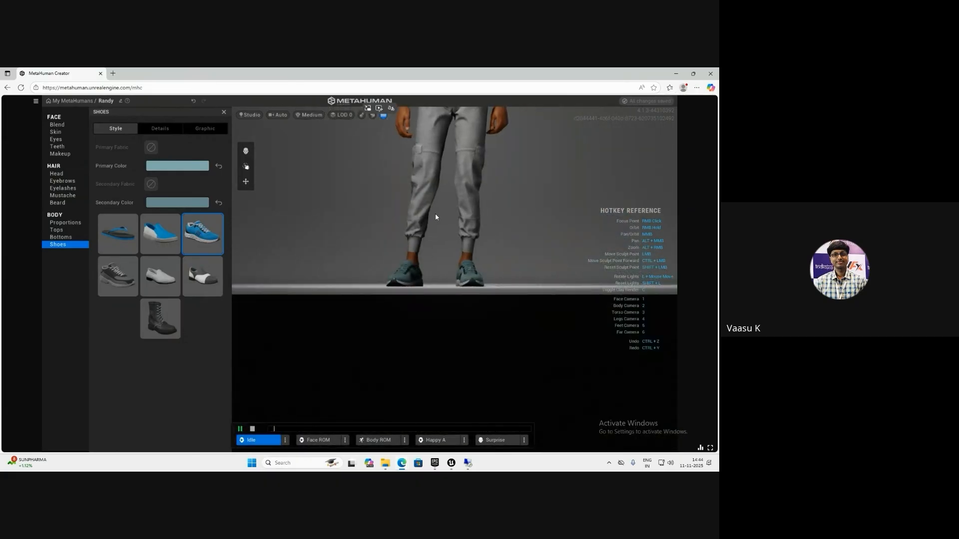
middle_drag(436, 214, 436, 361)
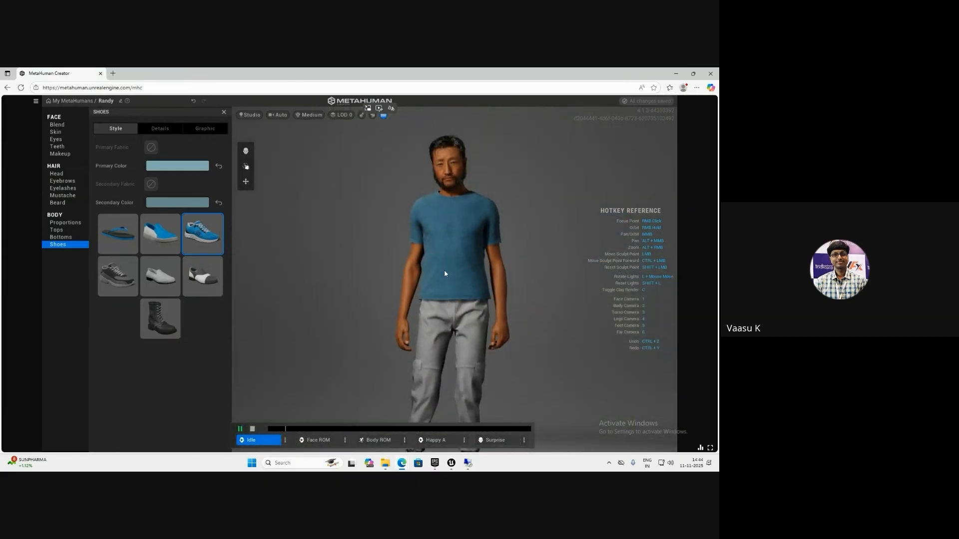
- Apply the medium-build male body at the Tall height and check the full figure from farther away
click(62, 222)
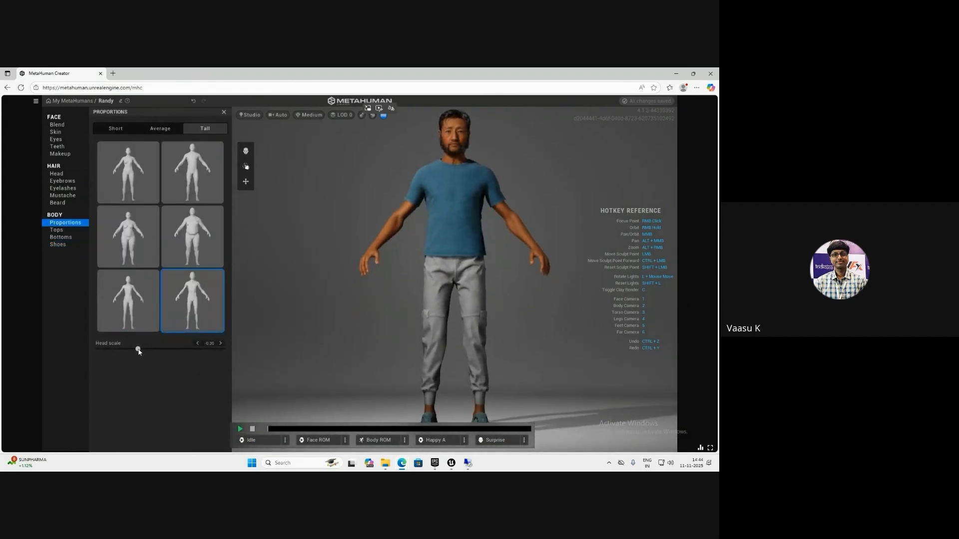
click(184, 195)
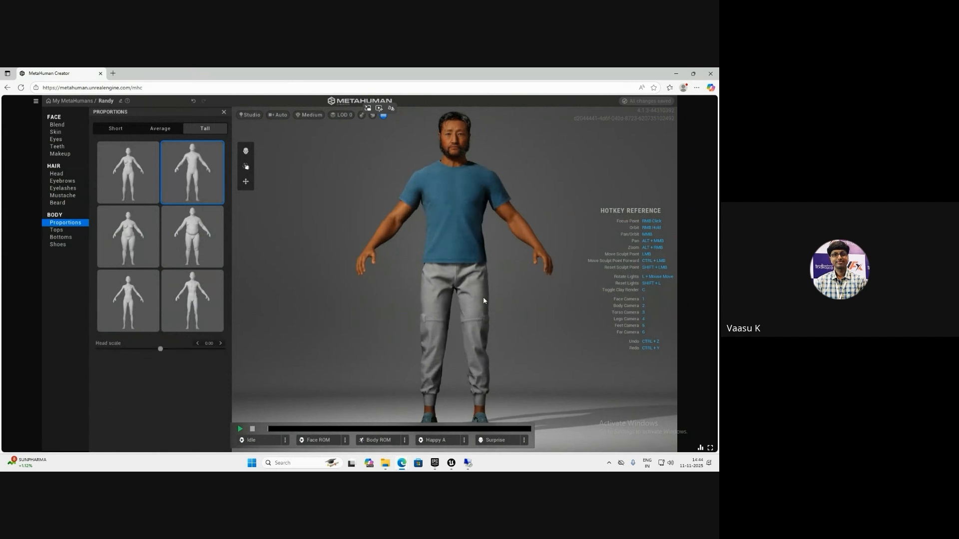
middle_drag(484, 298, 437, 298)
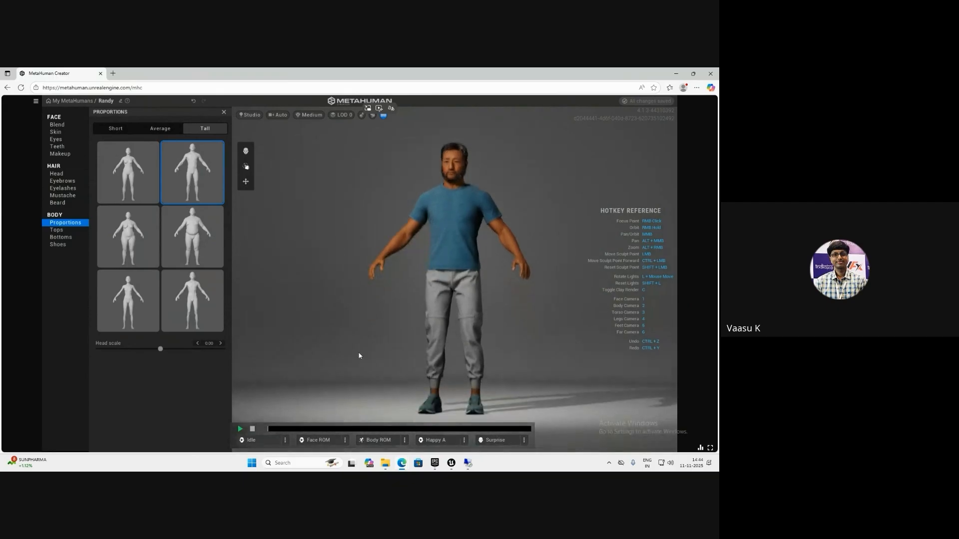
- Preview the Idle, Happy B and Anger B animation loops on the character
click(278, 442)
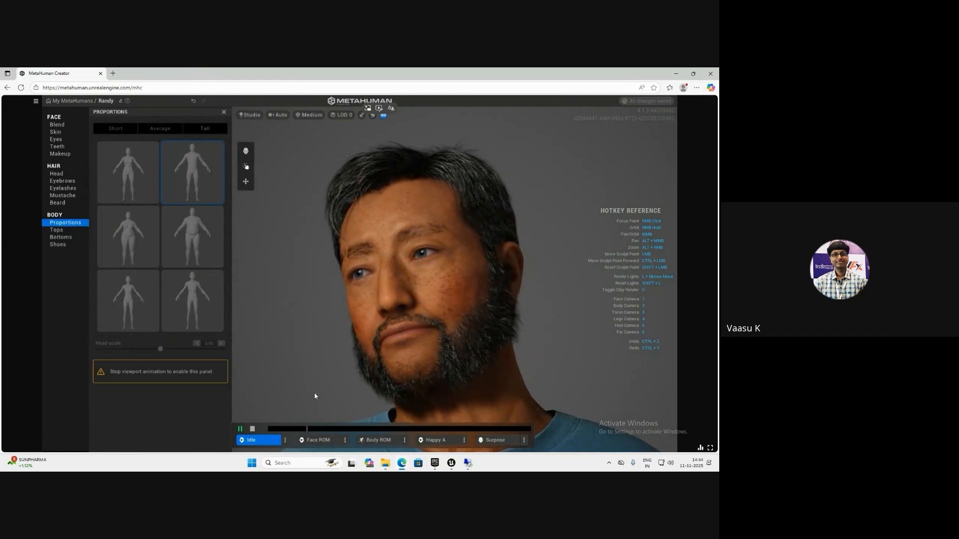
click(285, 440)
click(308, 336)
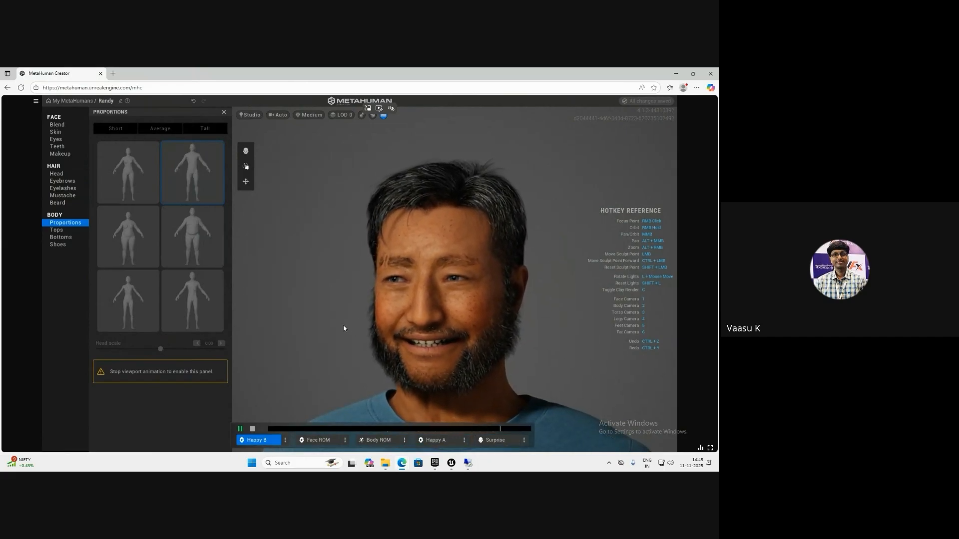
click(285, 440)
click(310, 363)
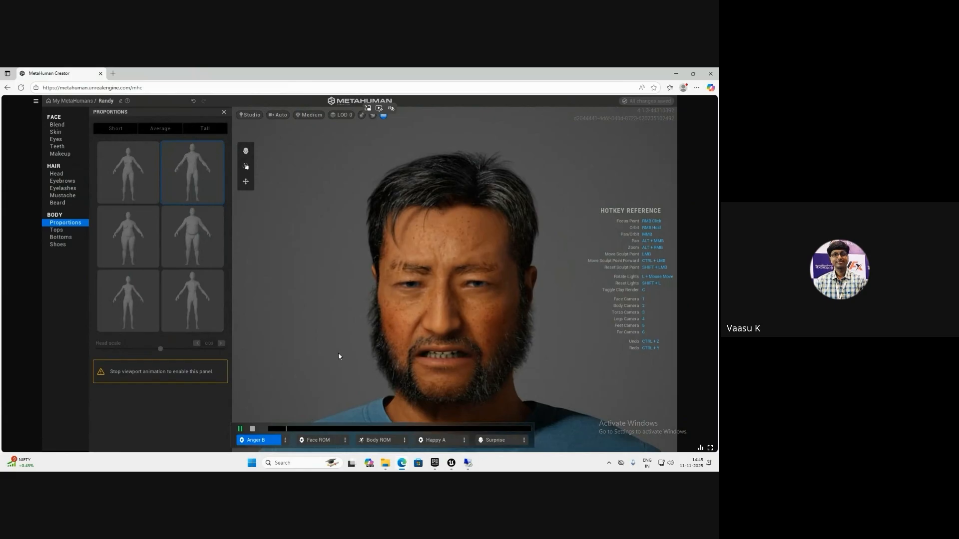
- Preview the Fashion and Artistic body poses on the full figure
click(285, 440)
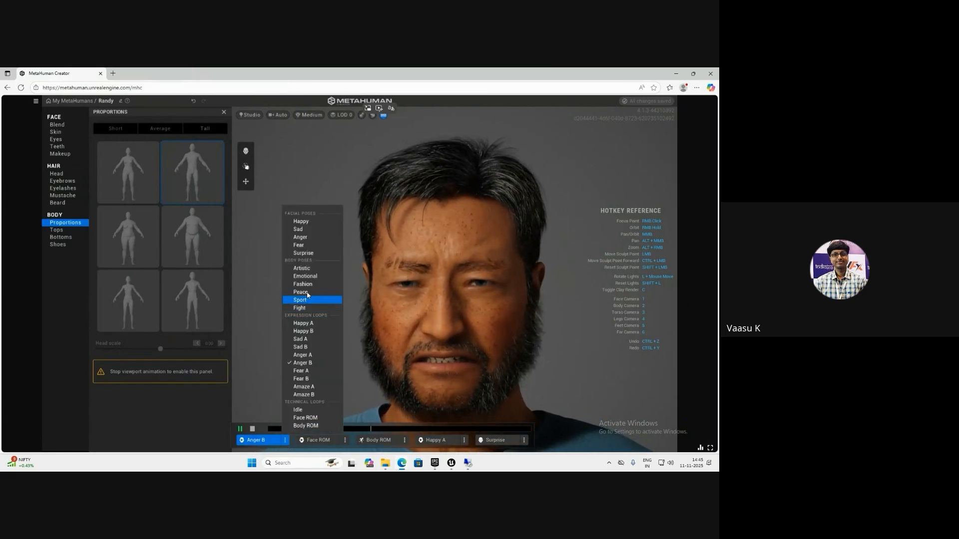
click(305, 281)
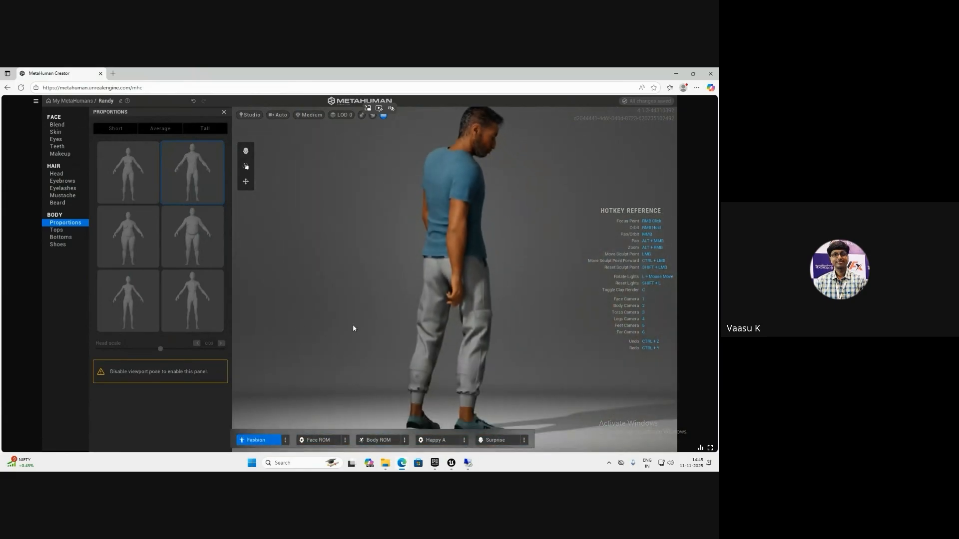
click(285, 441)
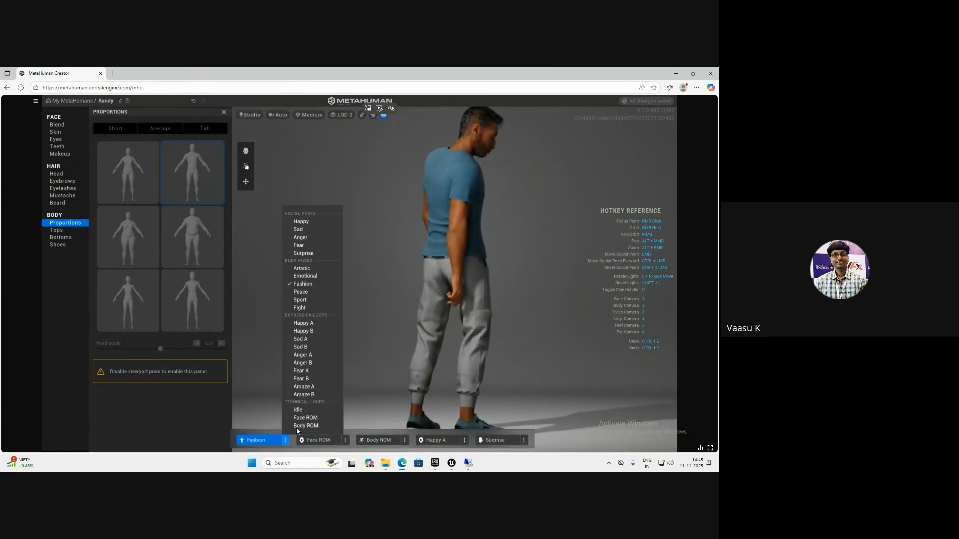
click(310, 268)
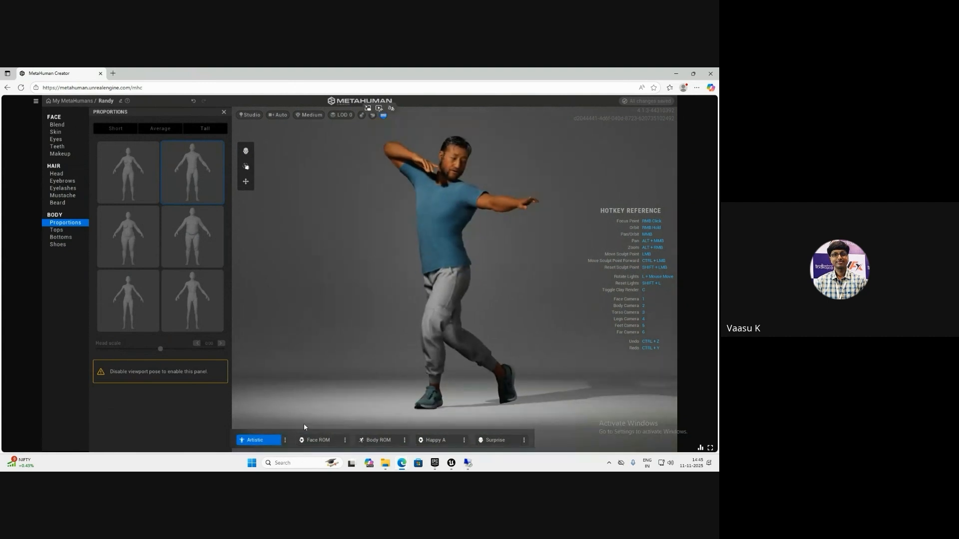
- Preview the Fear facial pose and the Amaze A expression loop, and stop the animation
click(286, 440)
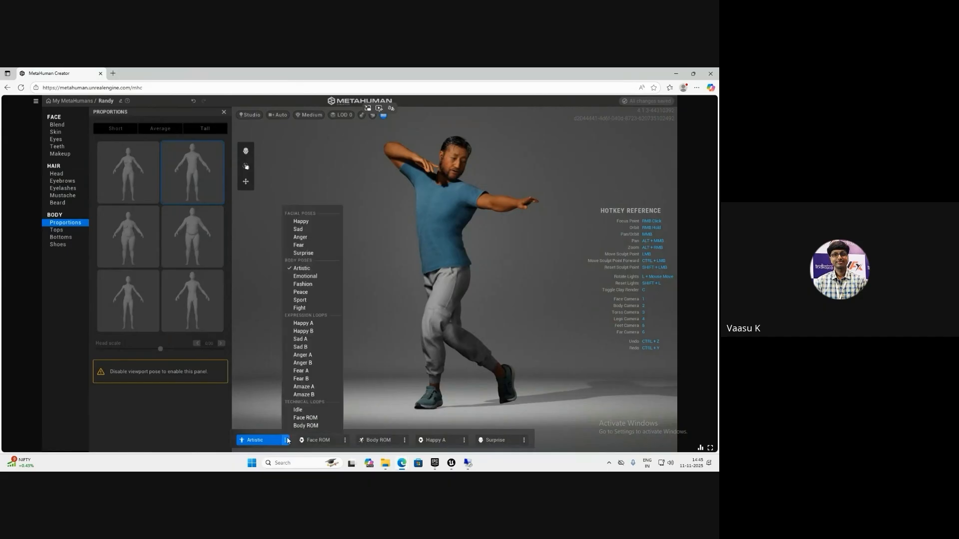
click(314, 246)
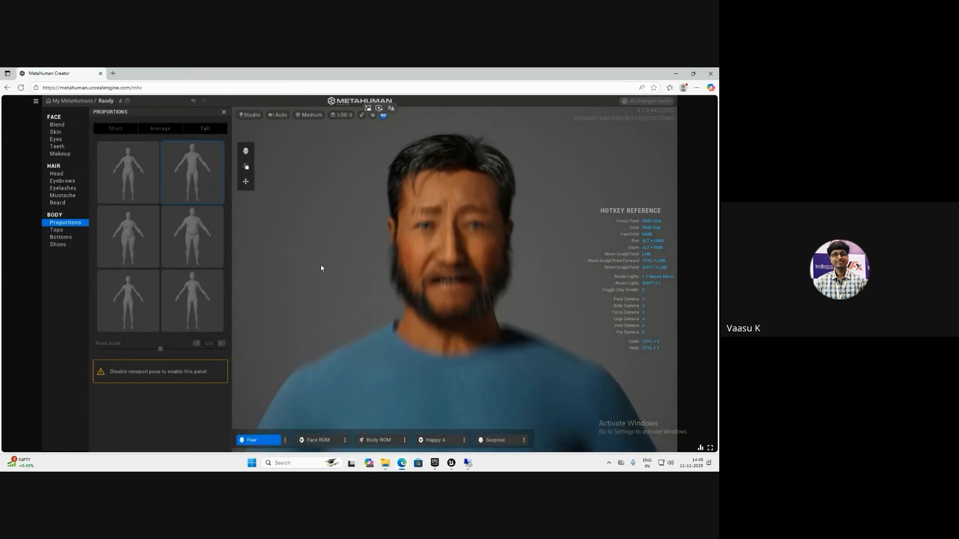
click(286, 440)
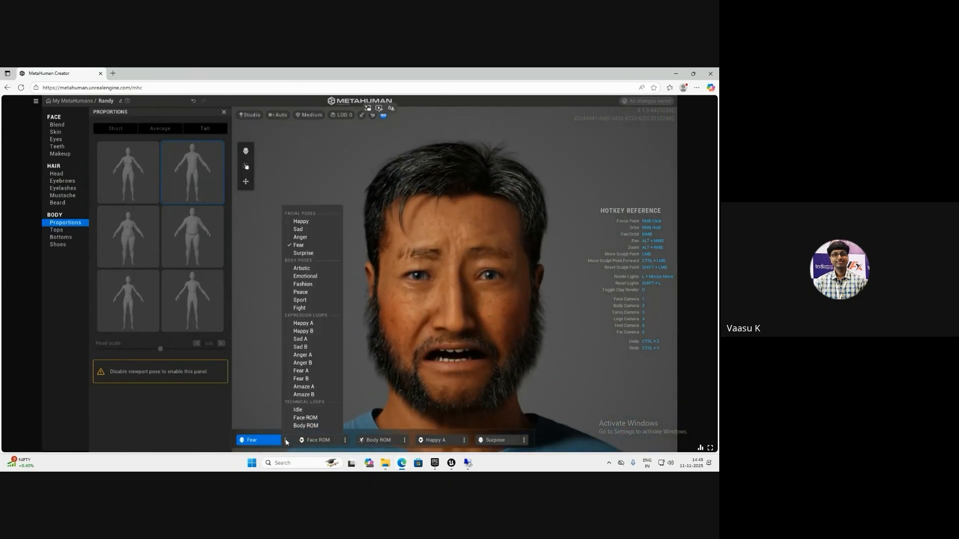
click(304, 387)
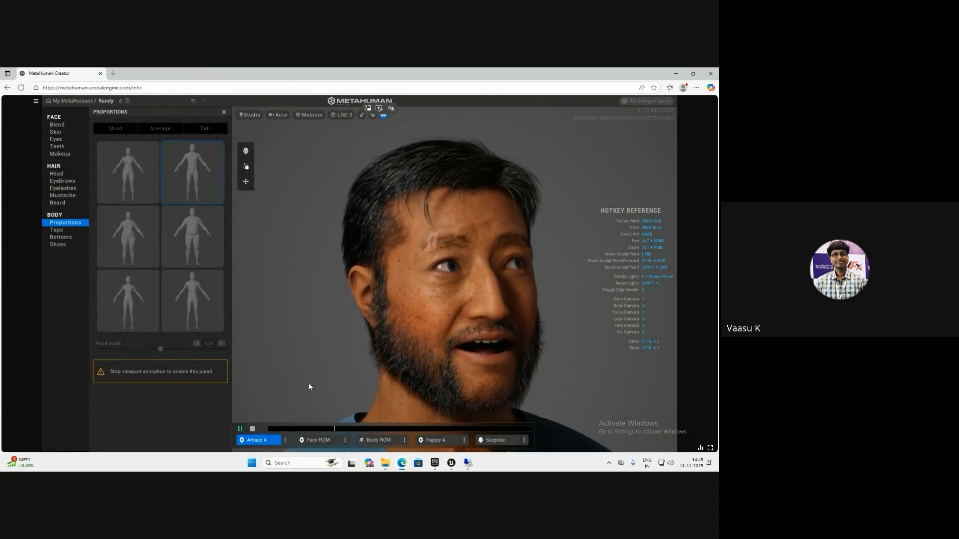
click(252, 428)
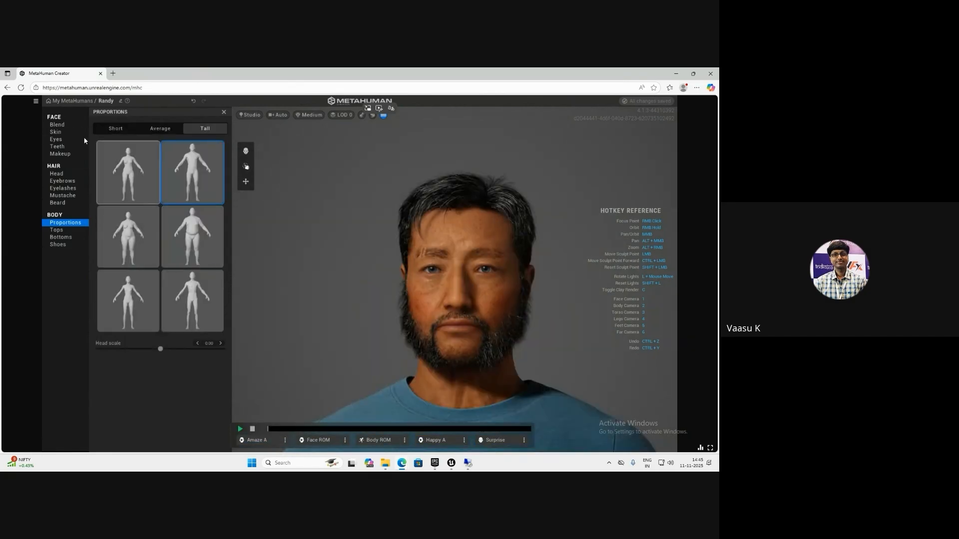
- Leave the Randy character for the My MetaHumans overview, switch to Unreal Editor, and look over the current MetaHumans in Bridge
click(75, 101)
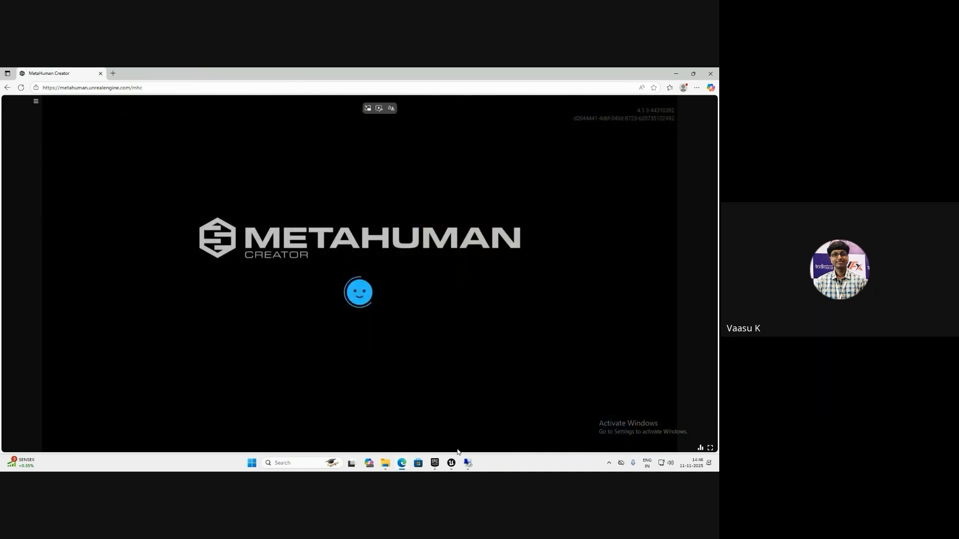
click(452, 463)
right_drag(278, 250, 242, 250)
key(ctrl+space)
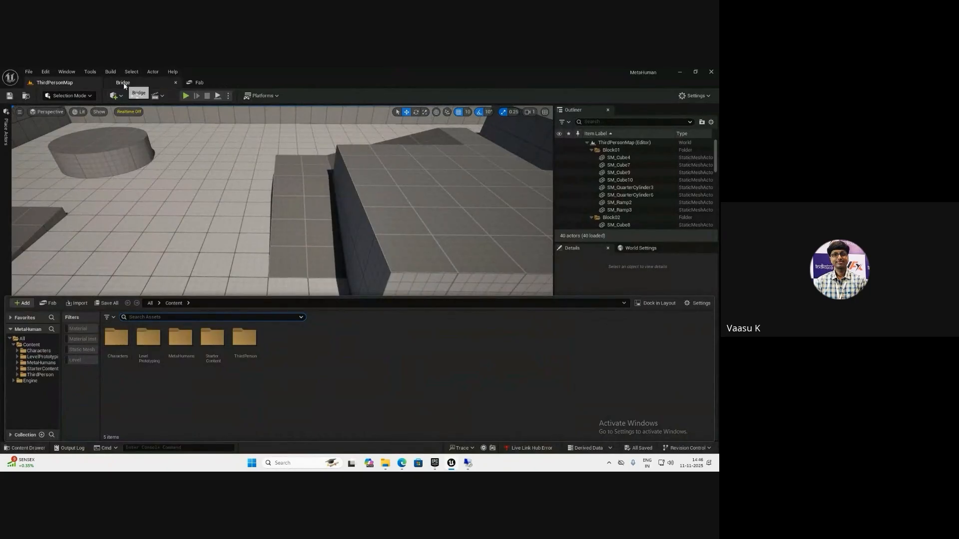
click(124, 84)
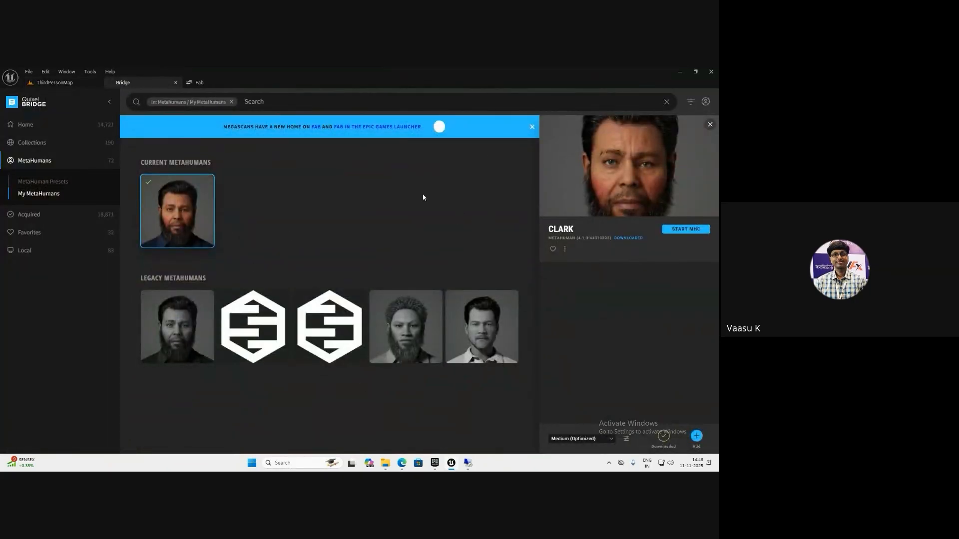
click(437, 466)
click(437, 466)
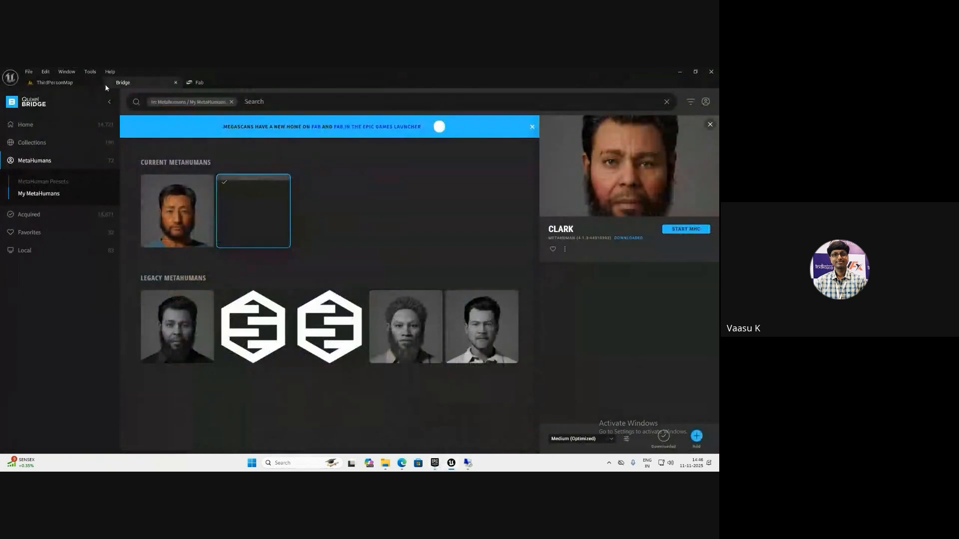
click(81, 84)
click(123, 83)
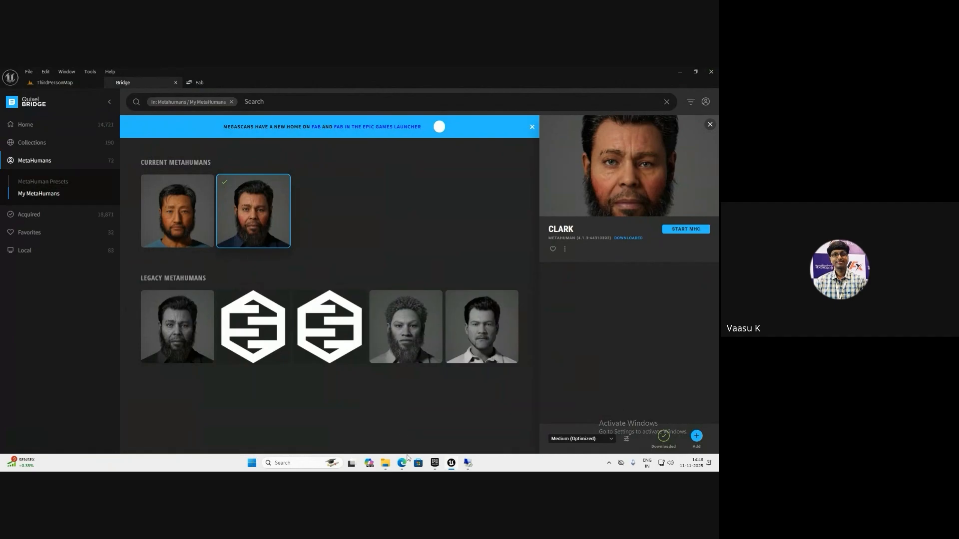
- Switch to MetaHuman Creator, select Randy among the saved MetaHumans, and return to Unreal Editor
mouse_move(402, 464)
click(480, 439)
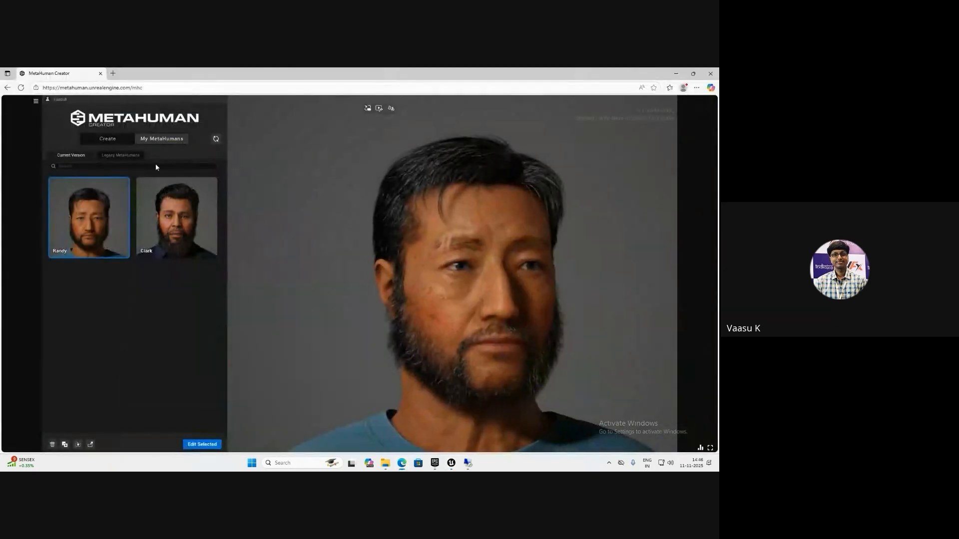
click(101, 233)
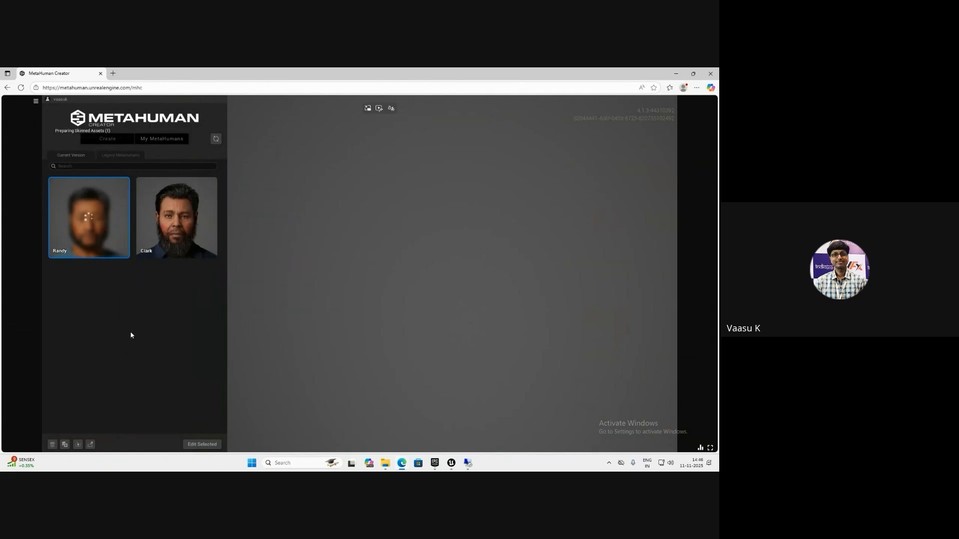
click(676, 74)
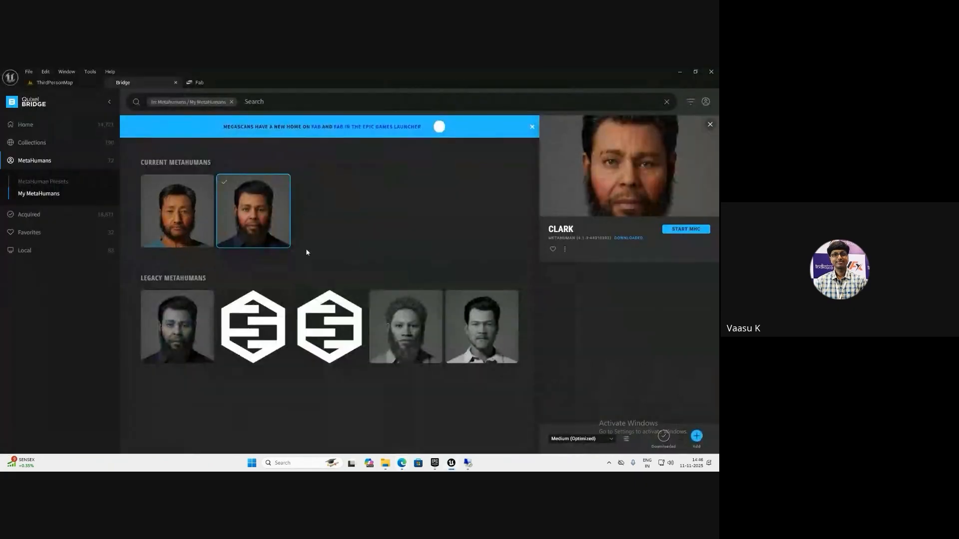
- Look in the MetaHumans Common folder, open the Clark folder, and try to place BP_Clark in ThirdPersonMap
click(62, 82)
double_click(181, 337)
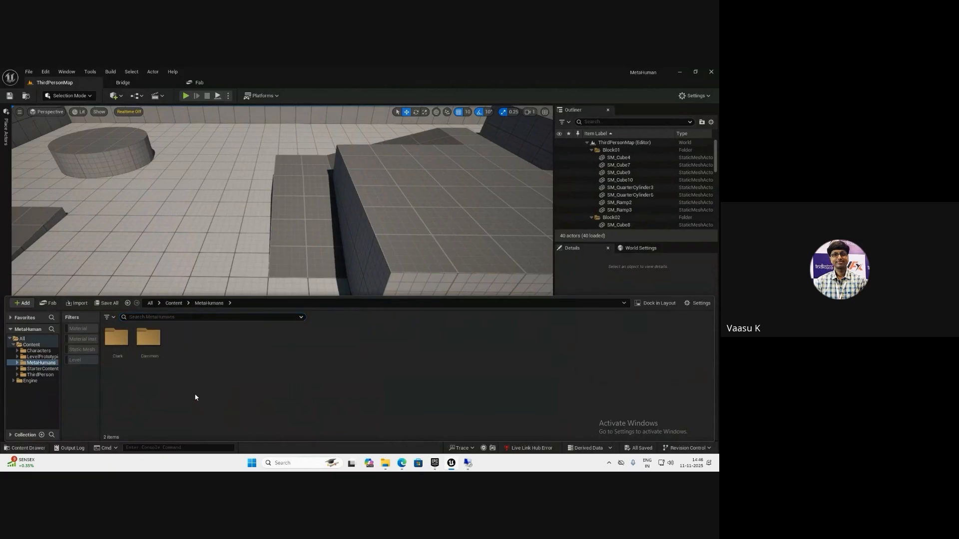
double_click(148, 338)
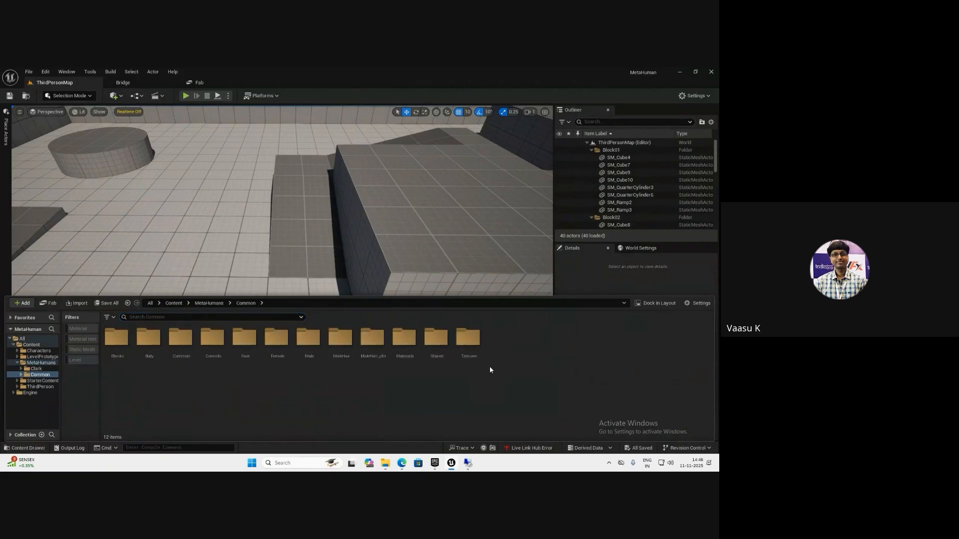
click(39, 368)
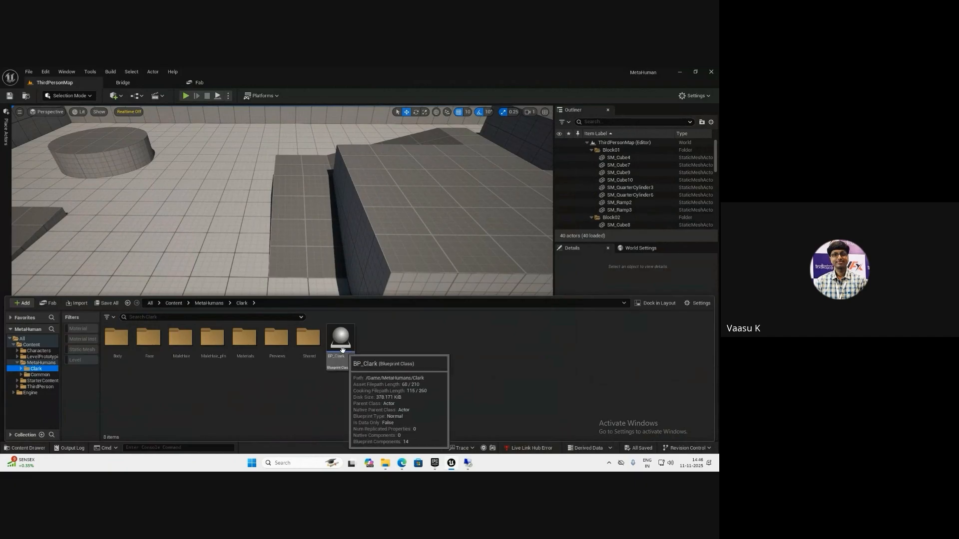
click(330, 352)
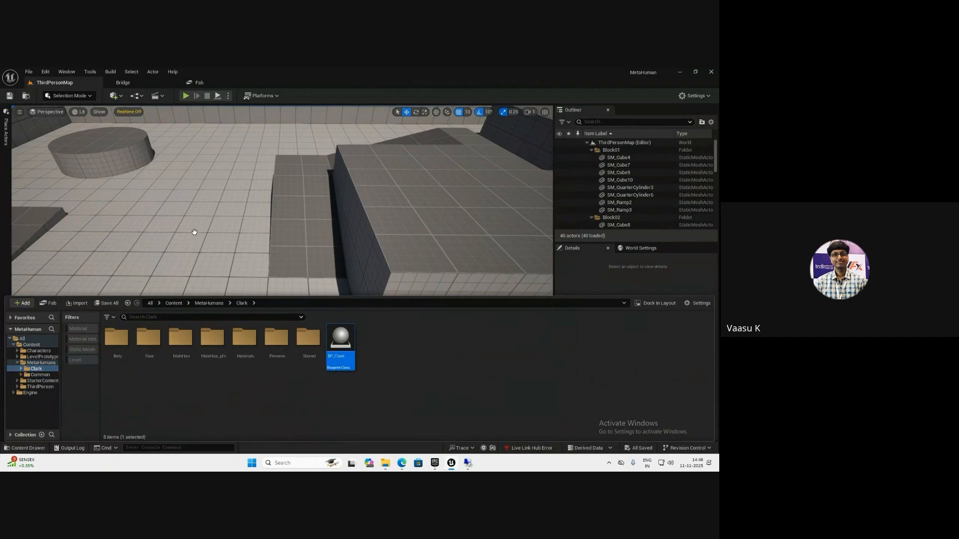
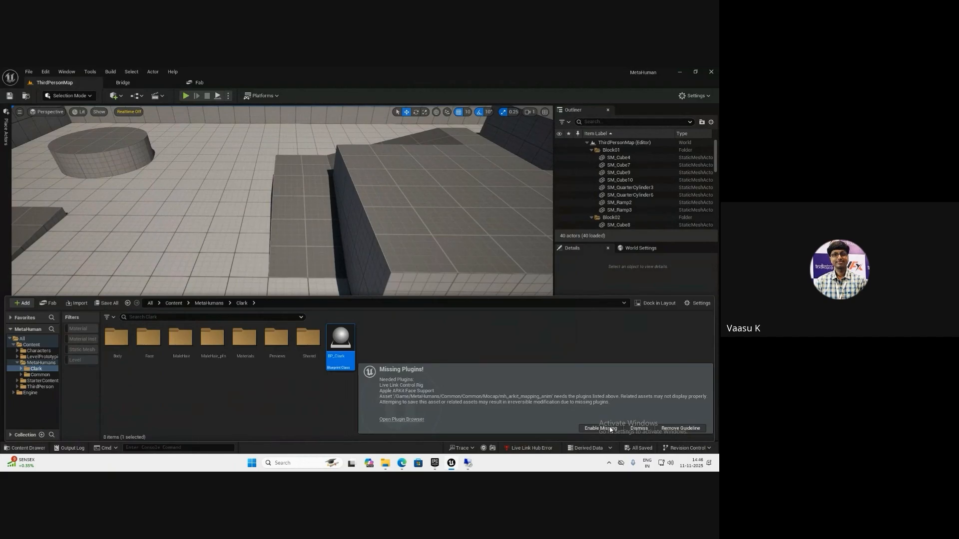
- Enable the missing Live Link Control Rig and Apple ARKit Face Support plugins and restart the editor
click(599, 428)
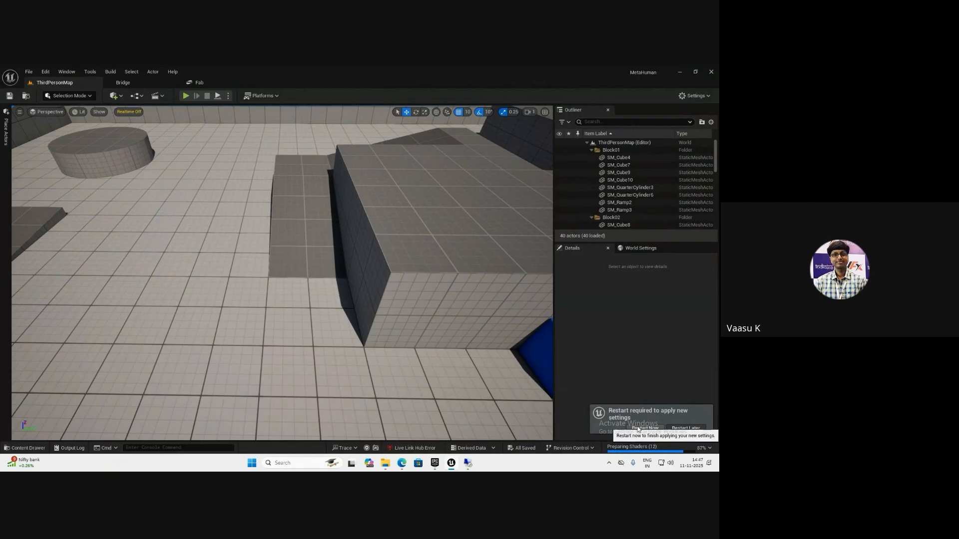
click(645, 429)
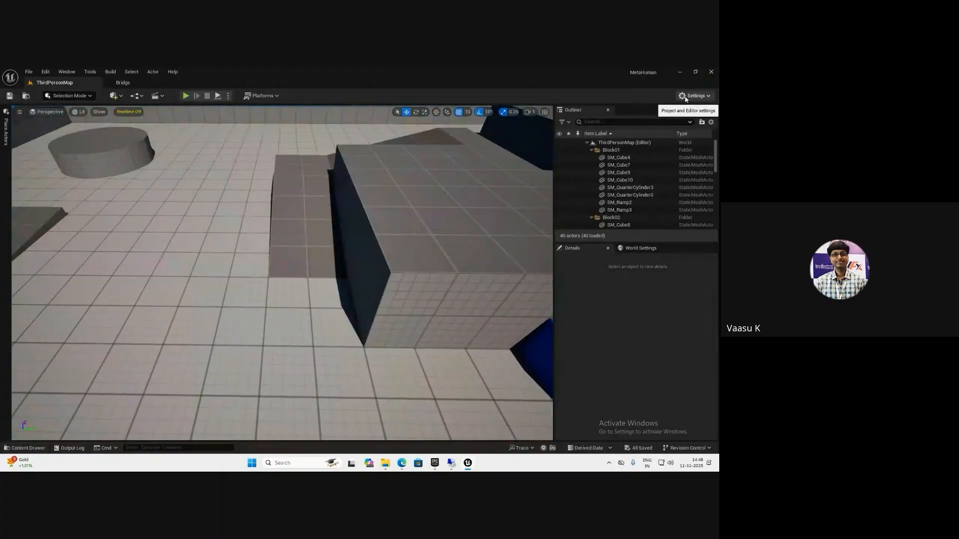
- Search the project plugins for "meta", check whether the MetaHuman plugins are enabled, and close the plugin list
click(694, 95)
click(647, 145)
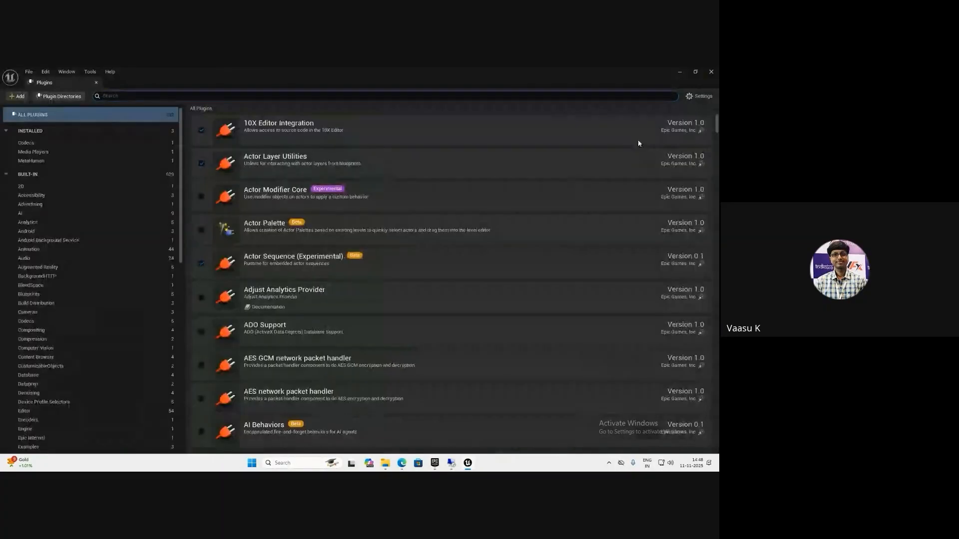
click(451, 97)
text(m)
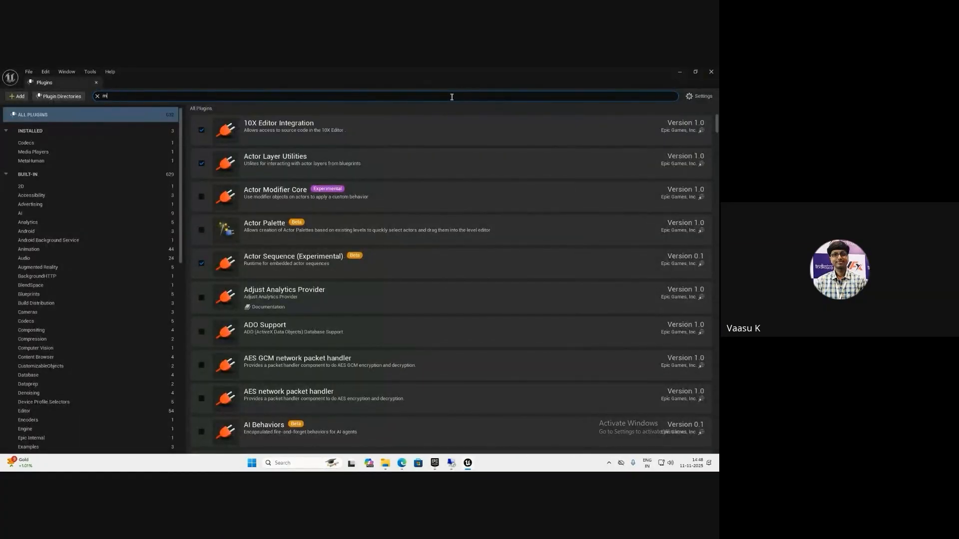
text(eta)
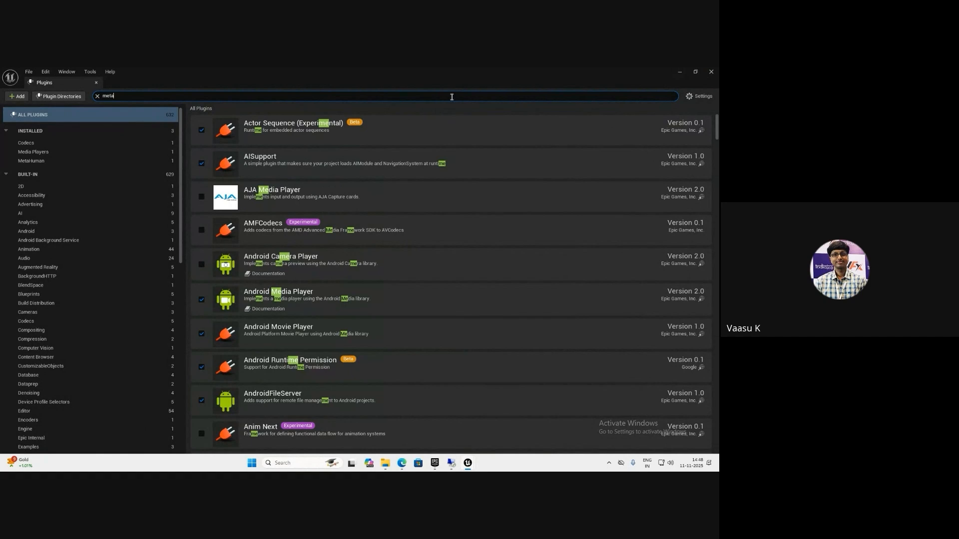
text(t)
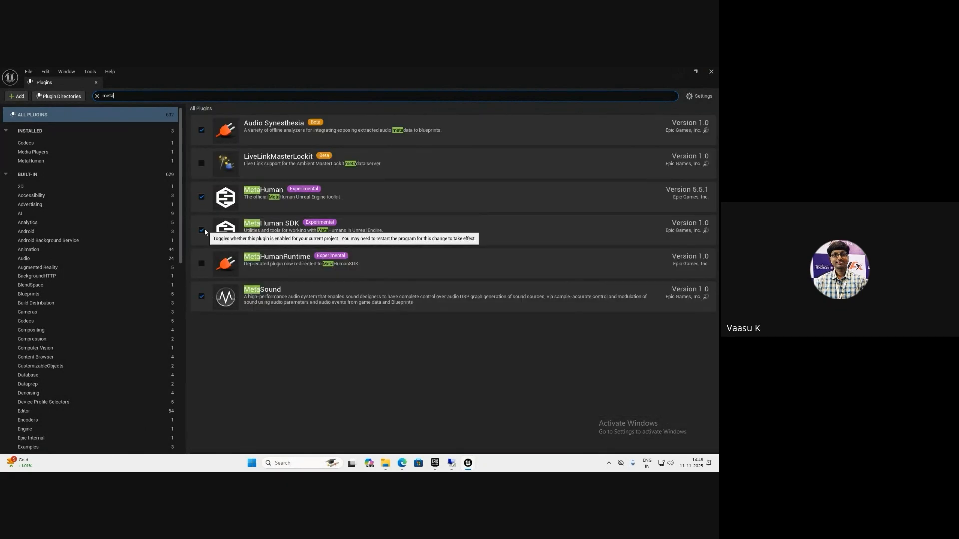
middle_click(61, 83)
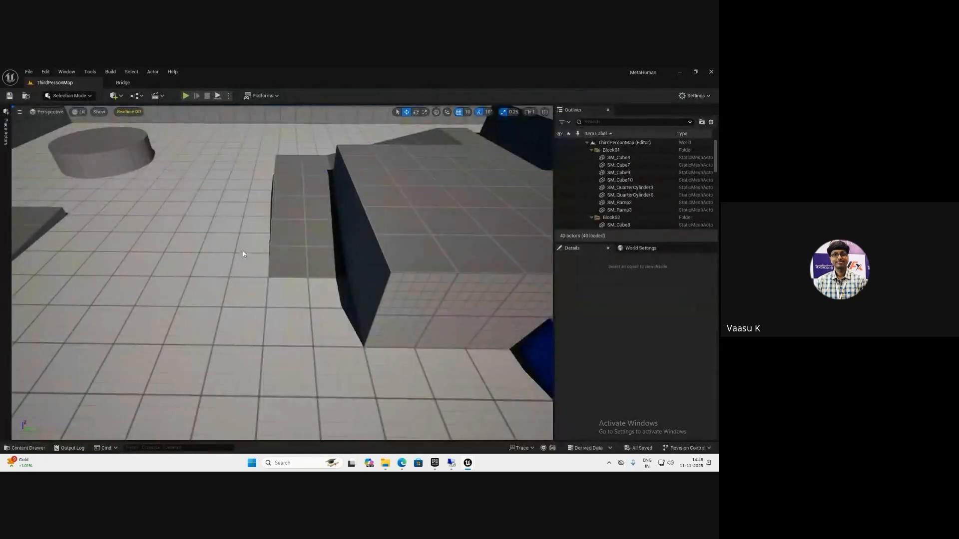
- Place the BP_Clark blueprint from the Clark folder on the open floor of ThirdPersonMap
right_drag(243, 251, 188, 249)
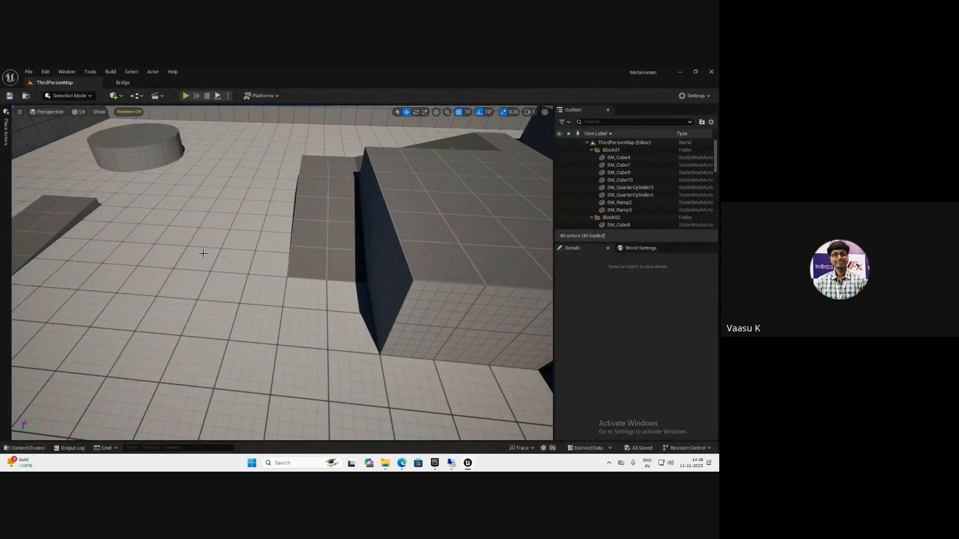
key(ctrl+space)
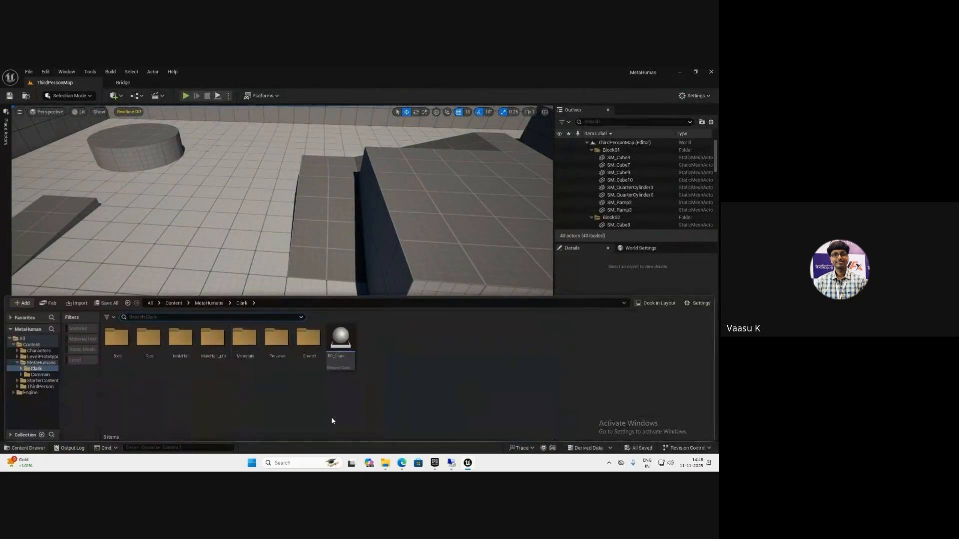
click(345, 344)
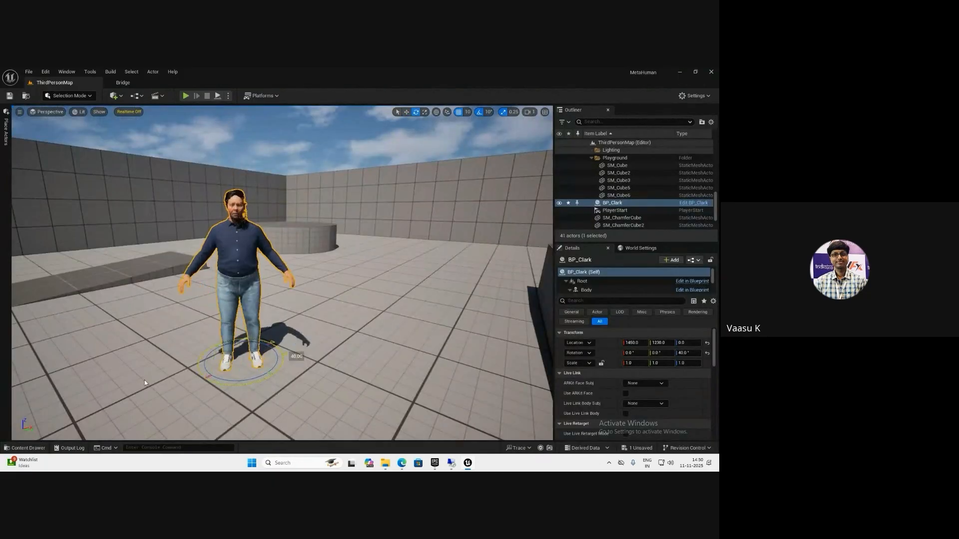
- Rotate BP_Clark to about 90° around the vertical axis and inspect the character's face, beard and body from the front
alt+drag(362, 333, 469, 276)
key(g)
scroll(434, 301, up, 4)
mouse_move(433, 301)
right_down()
mouse_move(449, 288)
mouse_move(428, 299)
right_up()
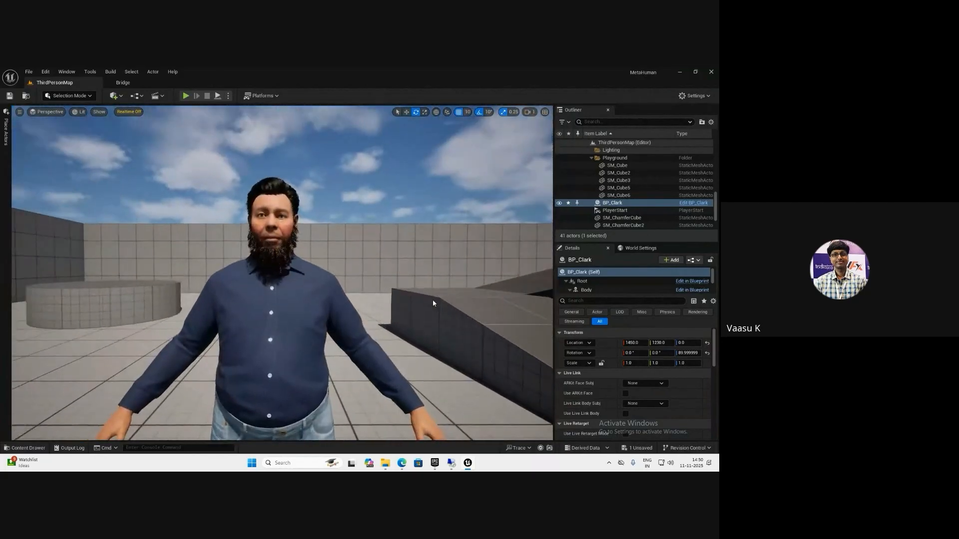
scroll(432, 300, down, 4)
scroll(433, 300, up, 3)
scroll(433, 302, up, 4)
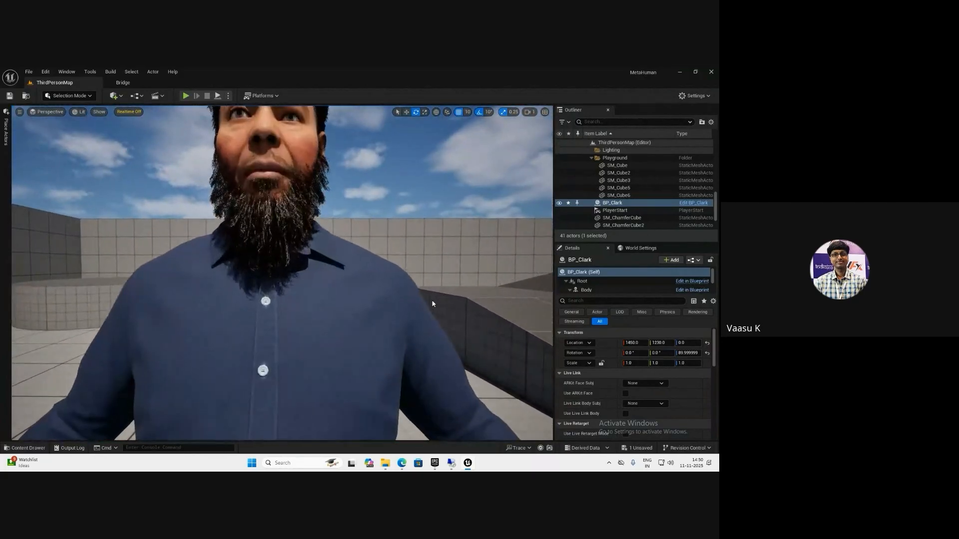
scroll(433, 303, down, 5)
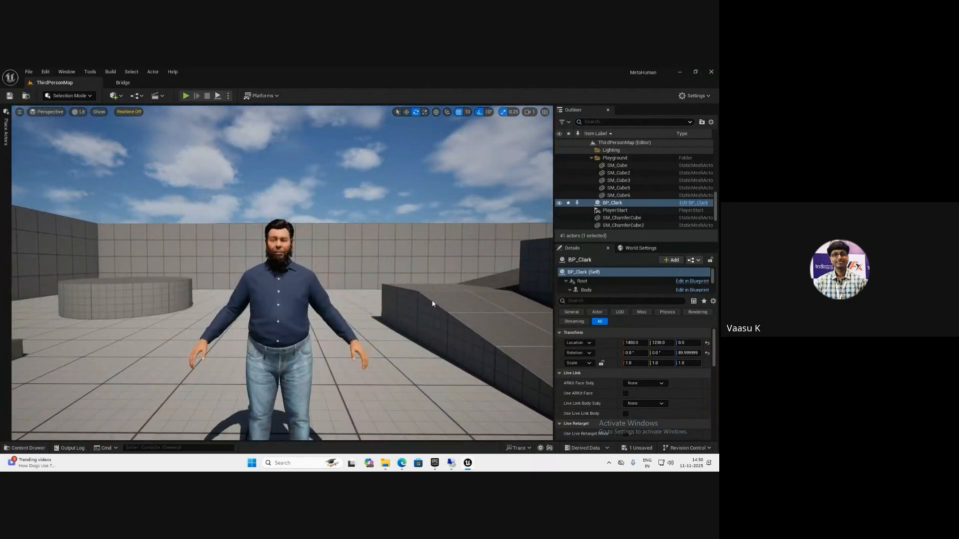
scroll(433, 304, down, 4)
scroll(432, 303, up, 2)
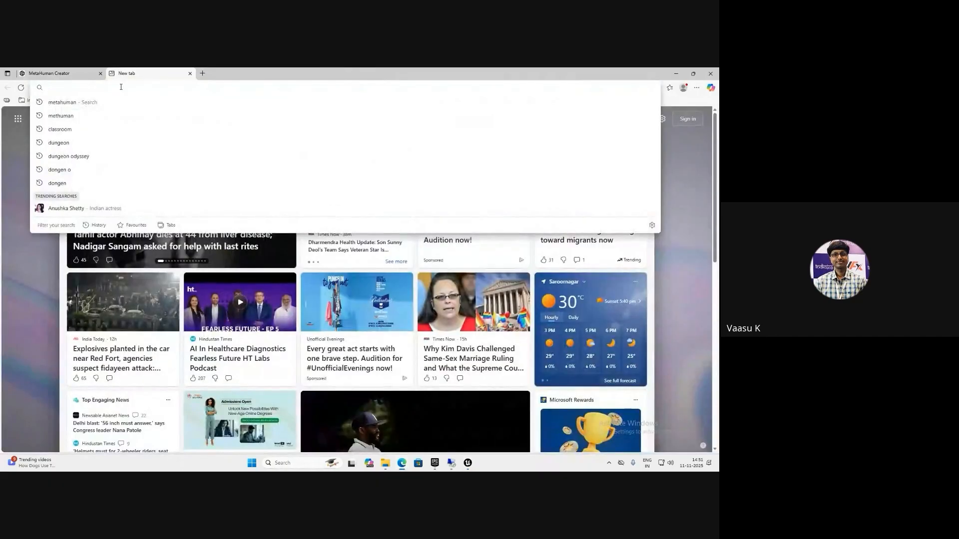
- Search Google for "mixamo" in the browser, open the Mixamo site and sign in with the Google account
text(google.com)
key(Return)
text(mi)
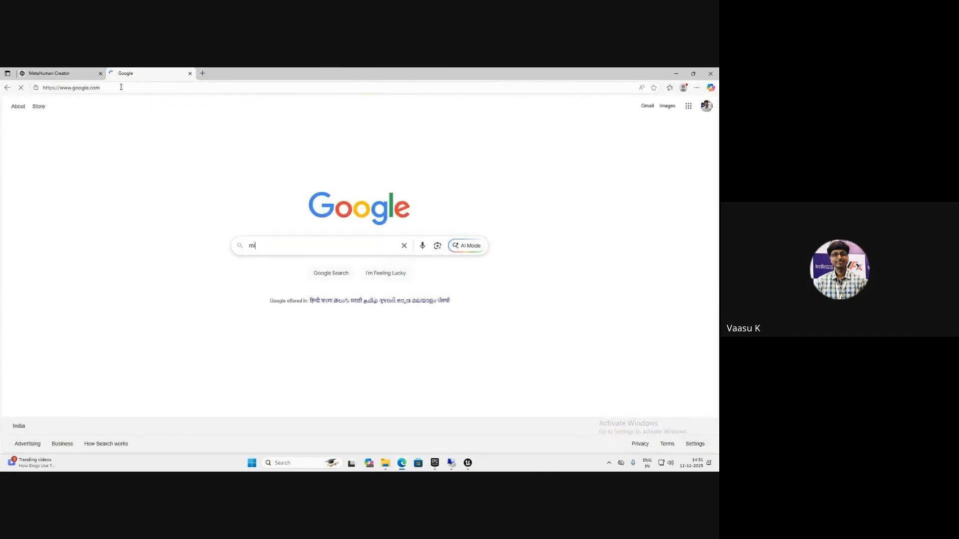
text(xamo)
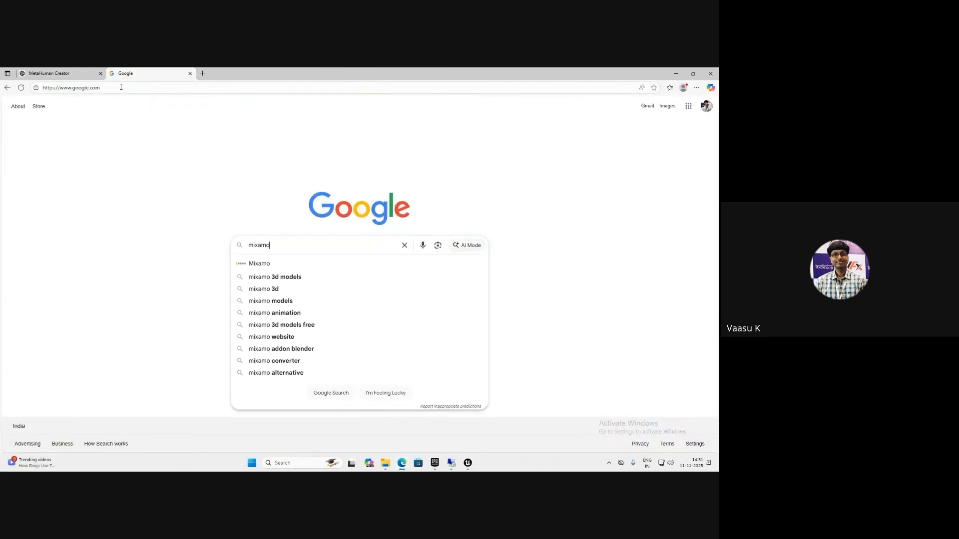
key(Return)
click(101, 179)
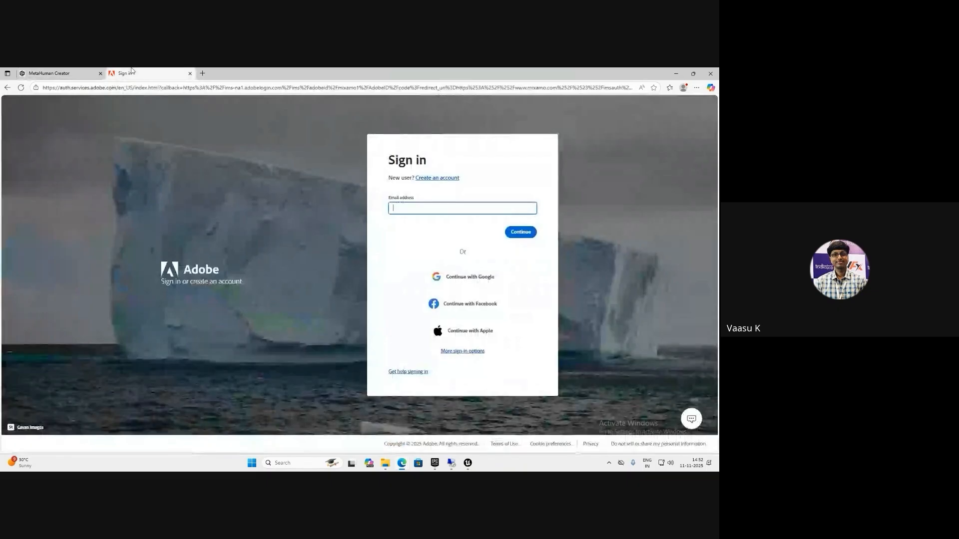
click(460, 280)
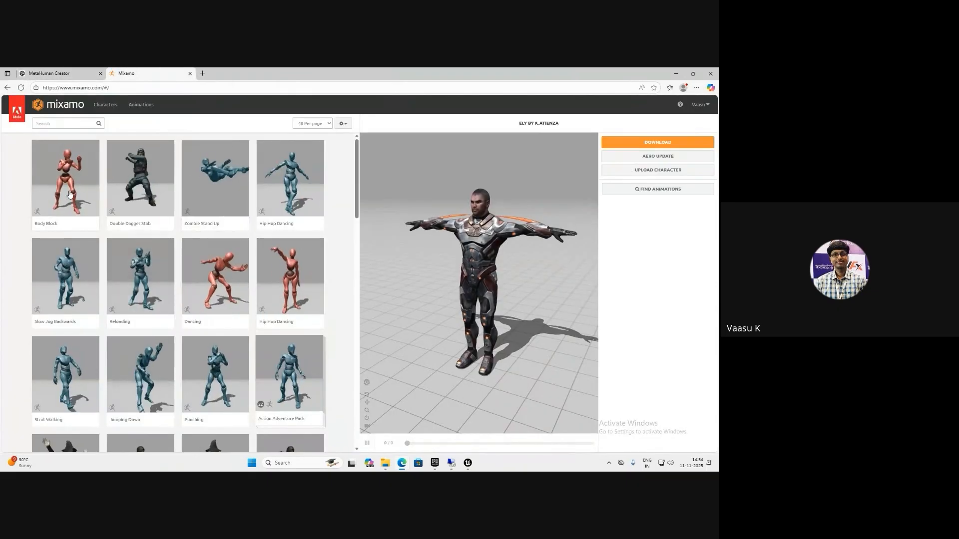
- Search the Mixamo animations for "dance" and apply Step Hip Hop Dance to the current character
click(69, 122)
text(da)
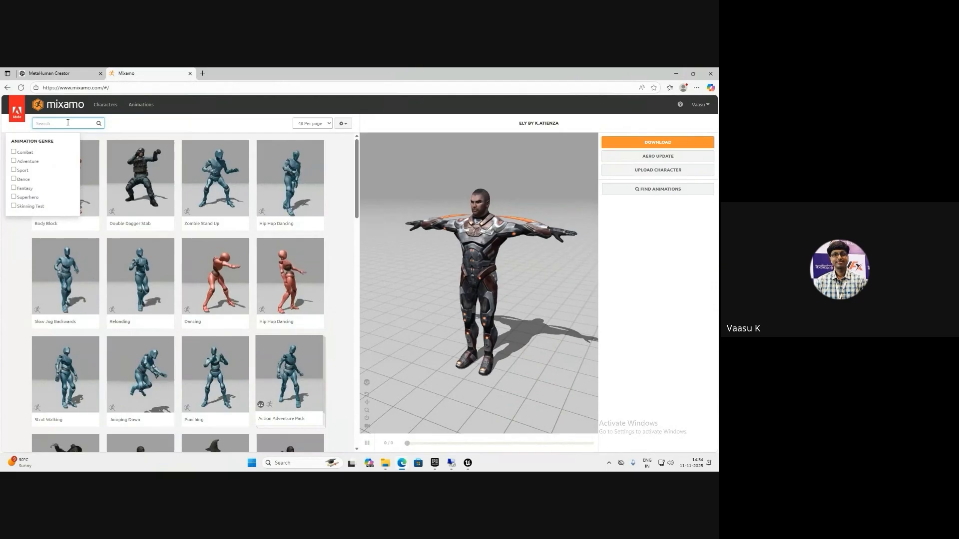
text(nce)
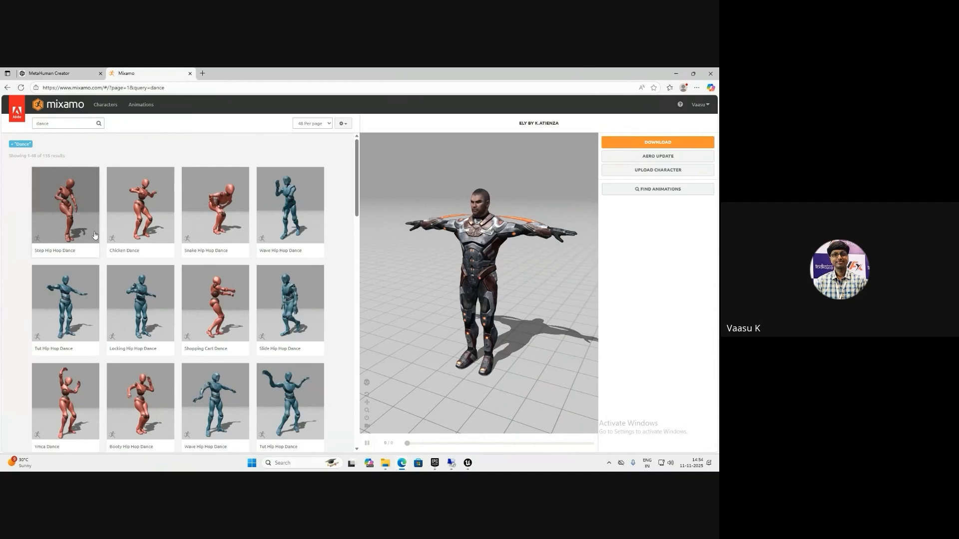
click(95, 234)
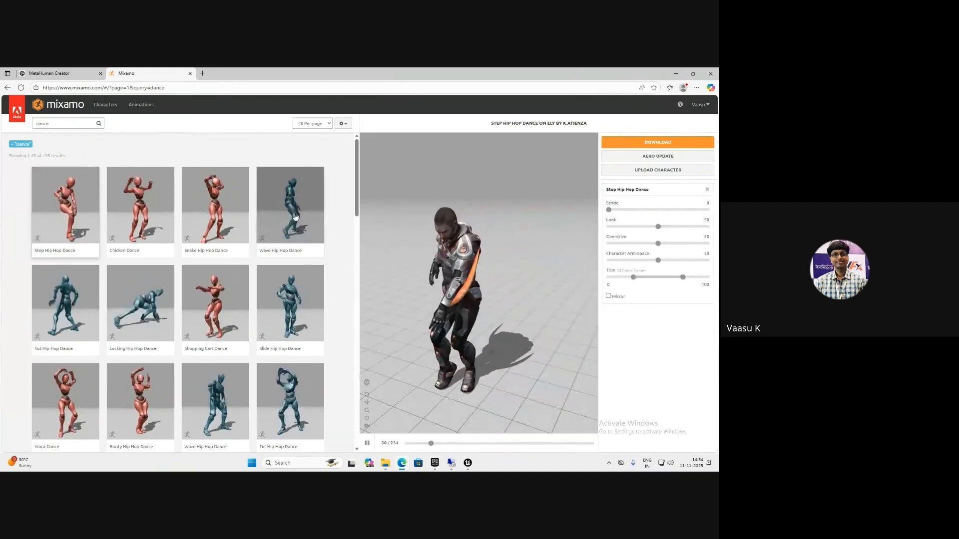
- Choose Y Bot as the character for Step Hip Hop Dance and download it as FBX Binary with skin at 30 frames per second
click(110, 111)
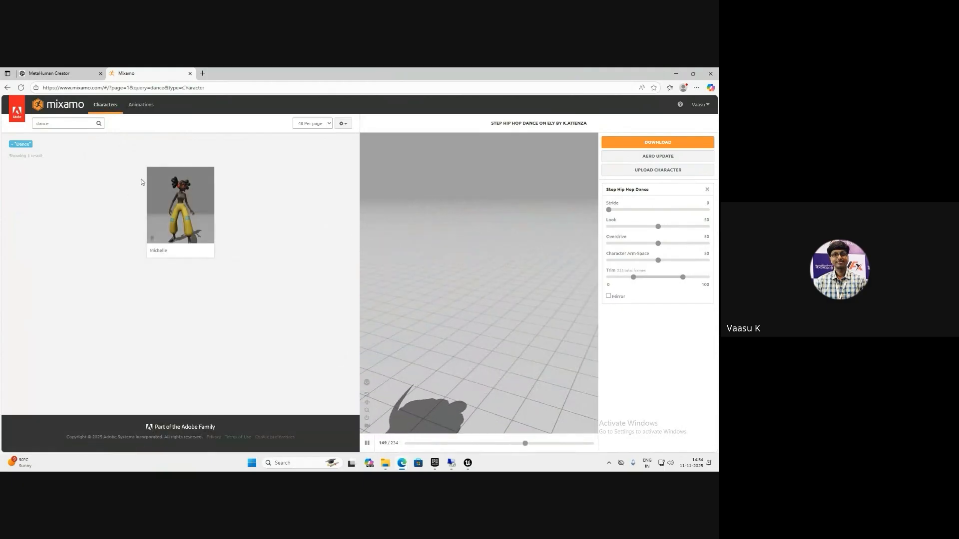
click(12, 144)
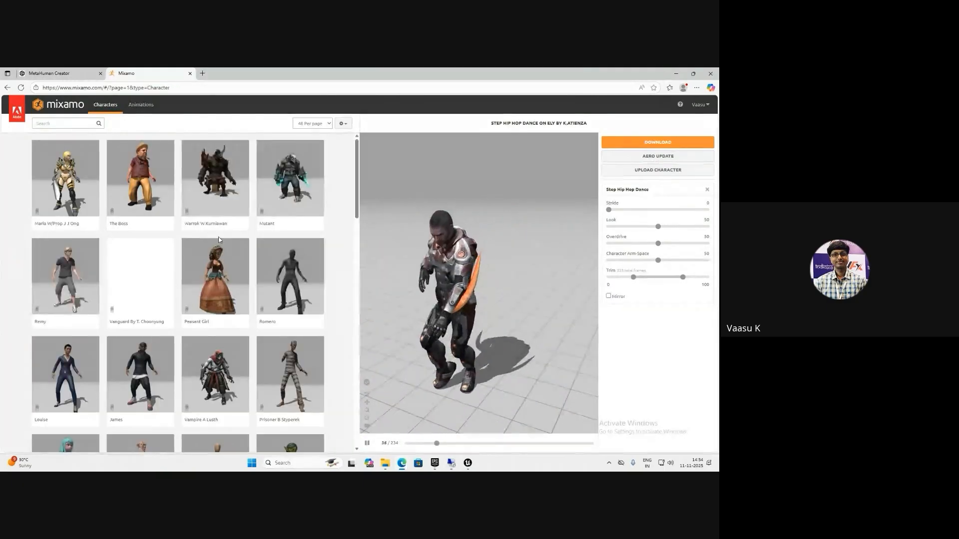
scroll(218, 246, down, 4)
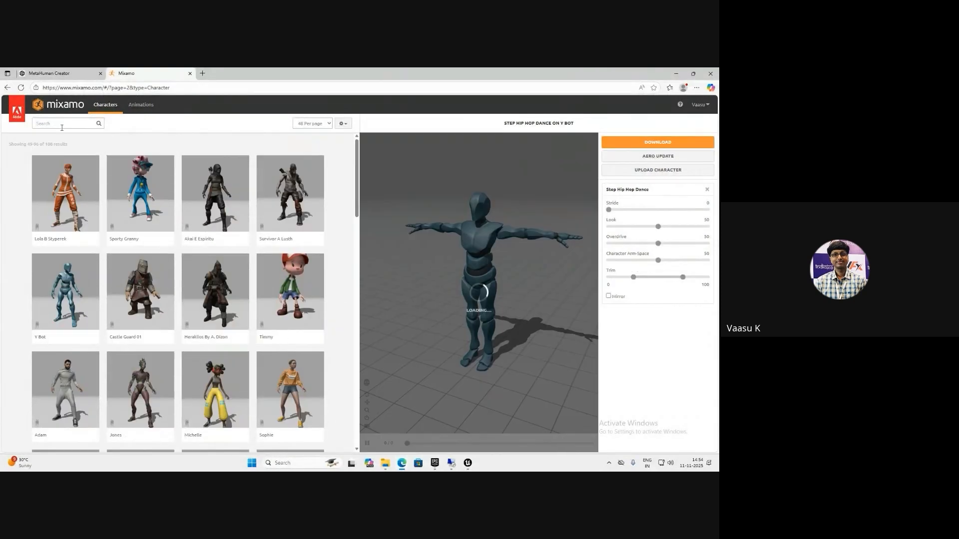
click(61, 125)
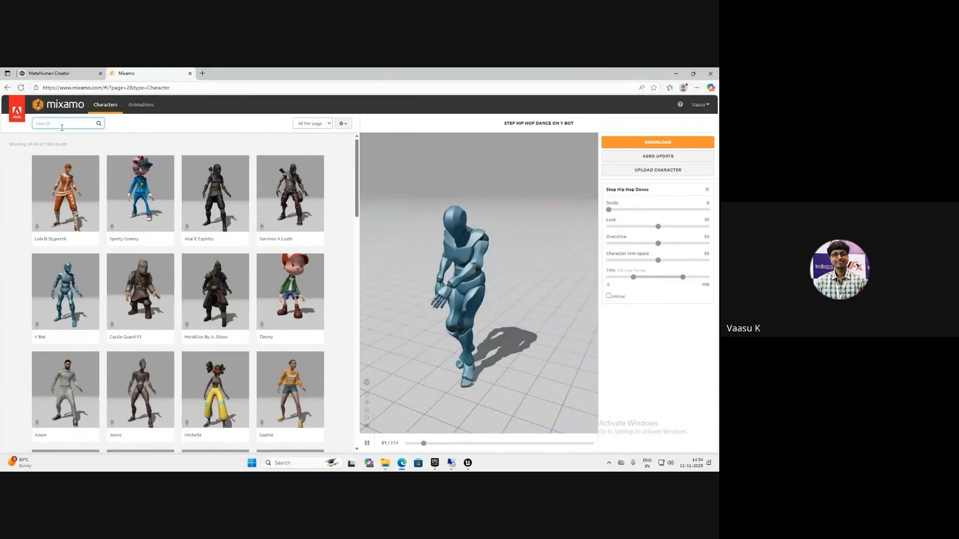
click(658, 142)
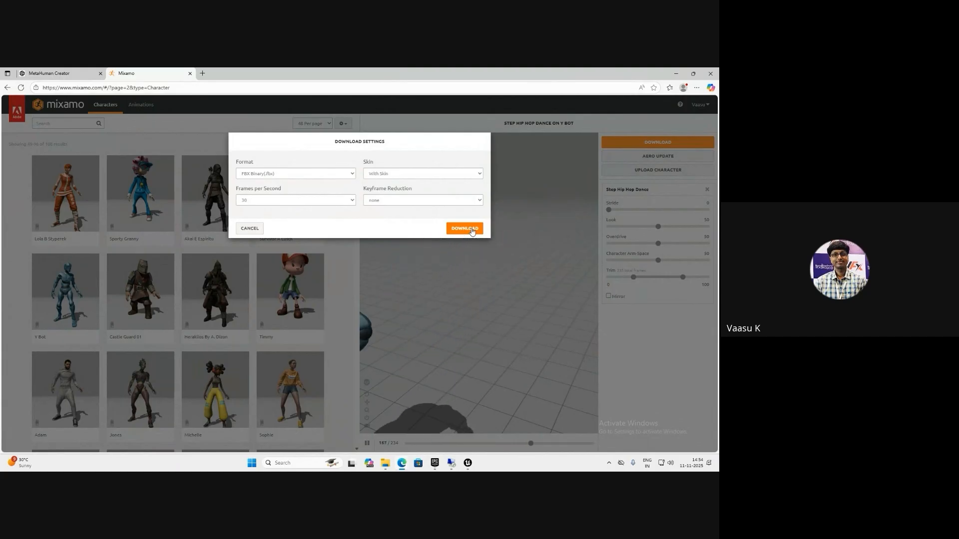
click(471, 229)
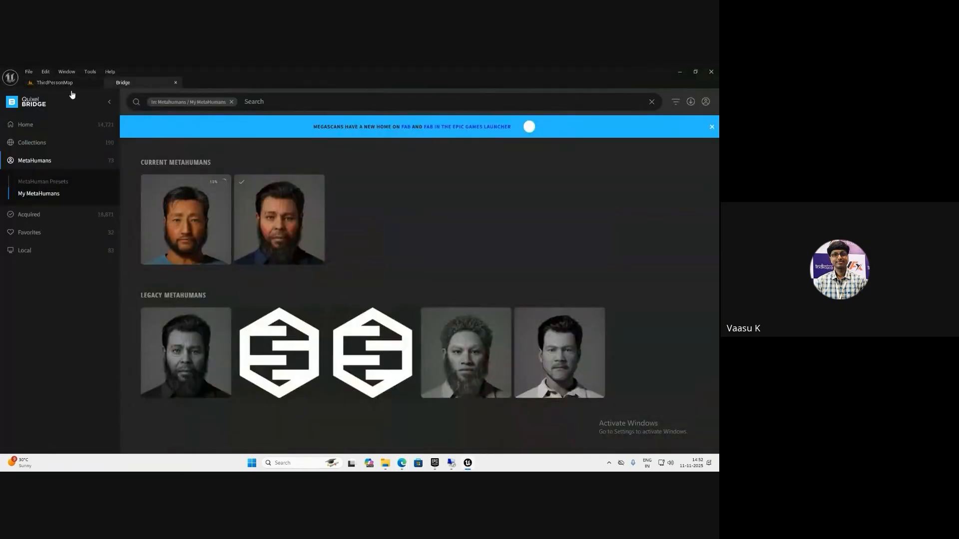
- Return to ThirdPersonMap in Unreal Editor and create a new level with a floor and lighting, without saving BP_Clark
click(60, 83)
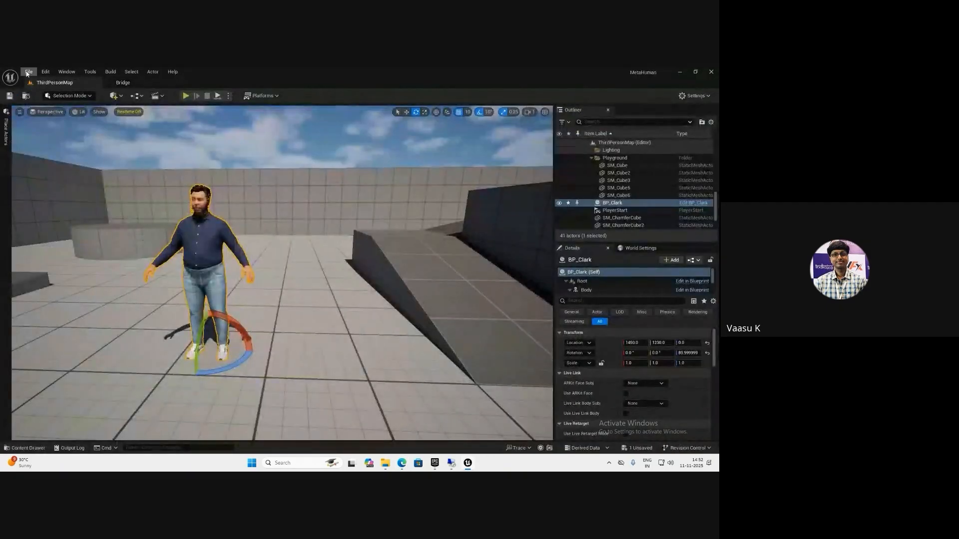
click(28, 72)
click(54, 102)
key(Escape)
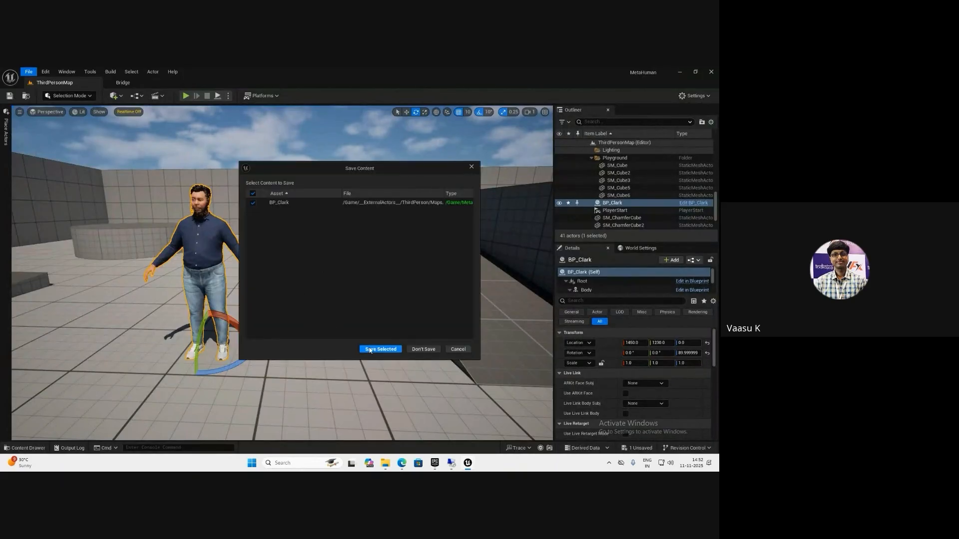
click(424, 349)
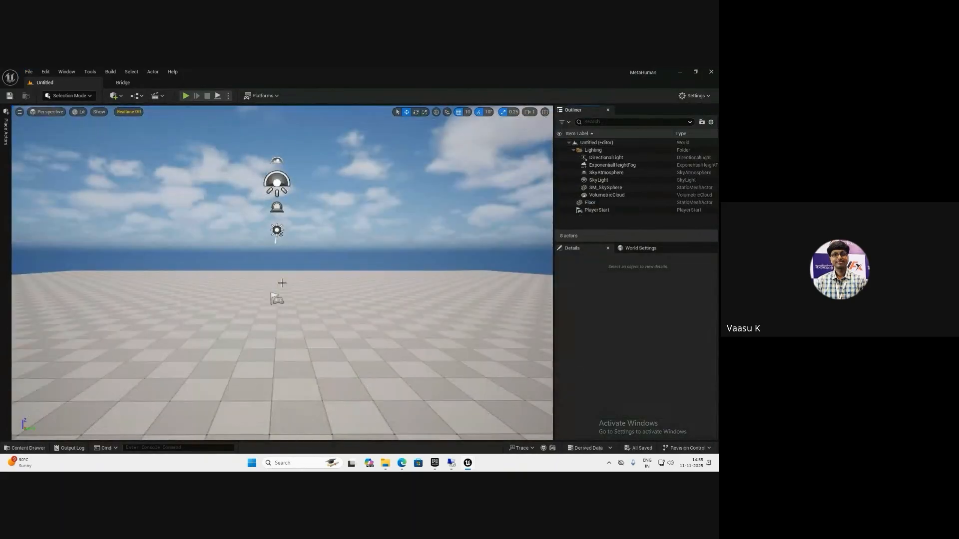
- Delete the floor from the new level, look over the empty scene, and undo the deletion
click(275, 361)
key(Delete)
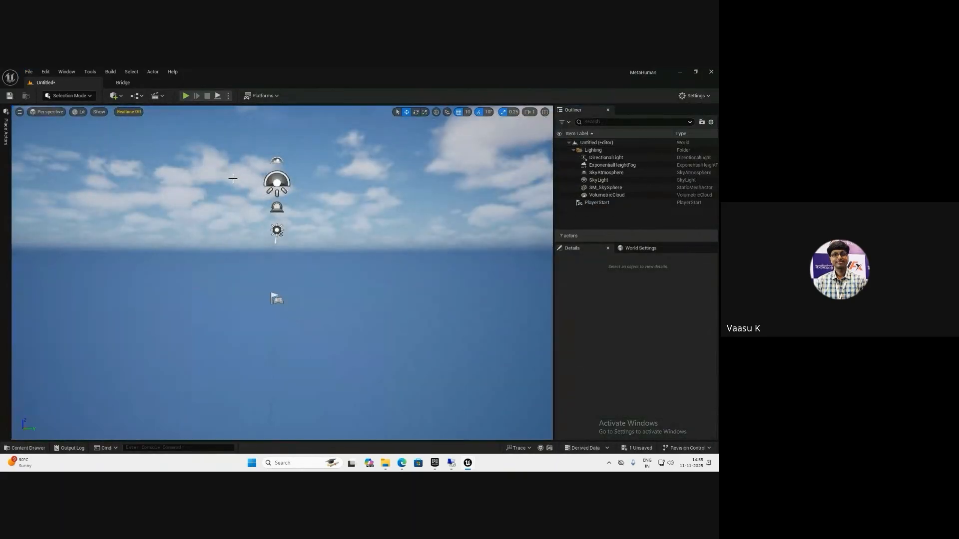
right_drag(235, 213, 259, 253)
scroll(259, 250, up, 3)
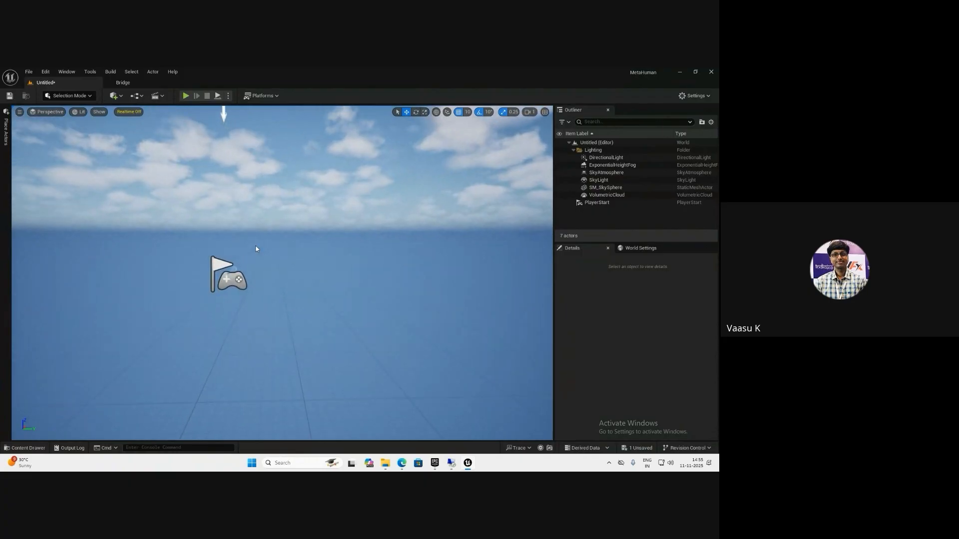
scroll(259, 250, down, 3)
mouse_move(259, 249)
right_down()
mouse_move(262, 267)
mouse_move(233, 267)
mouse_move(250, 264)
right_up()
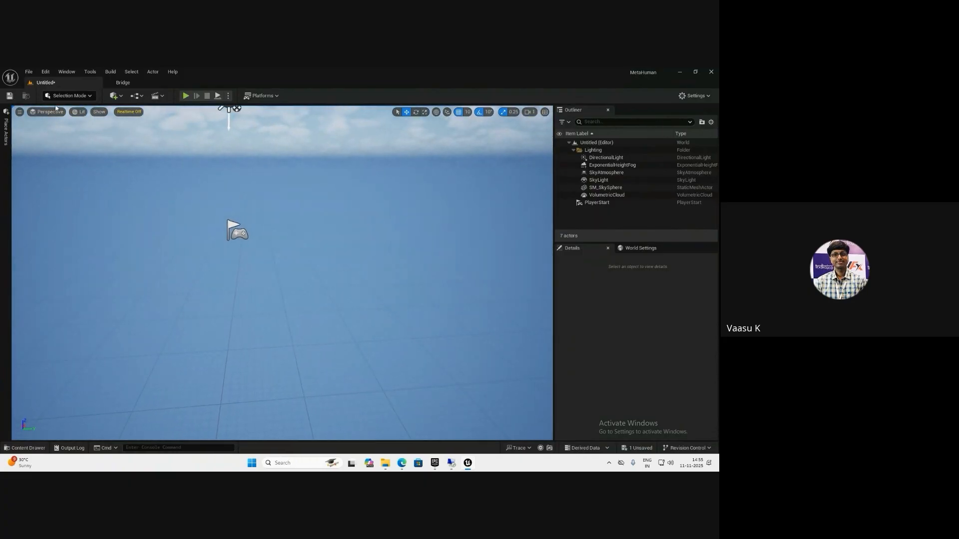
click(7, 138)
click(234, 178)
key(ctrl+space)
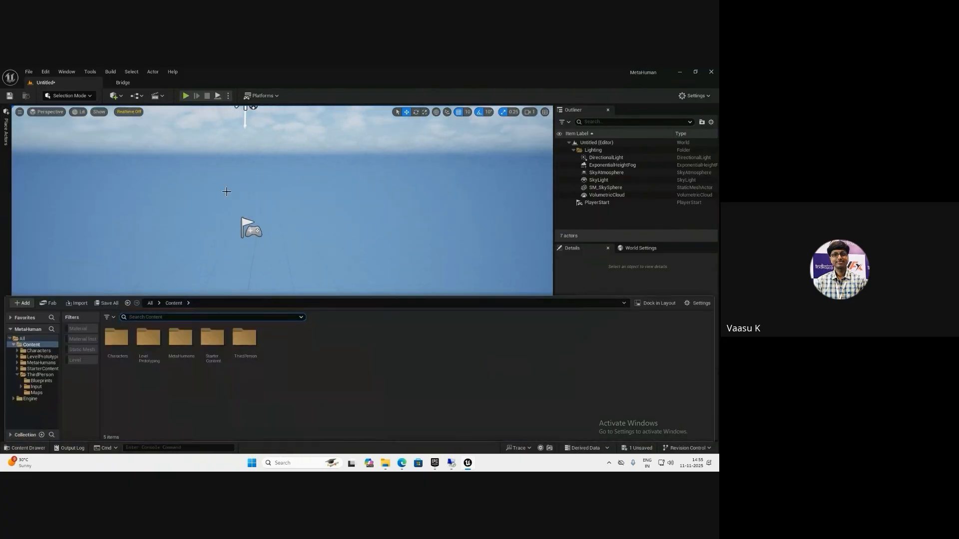
click(282, 225)
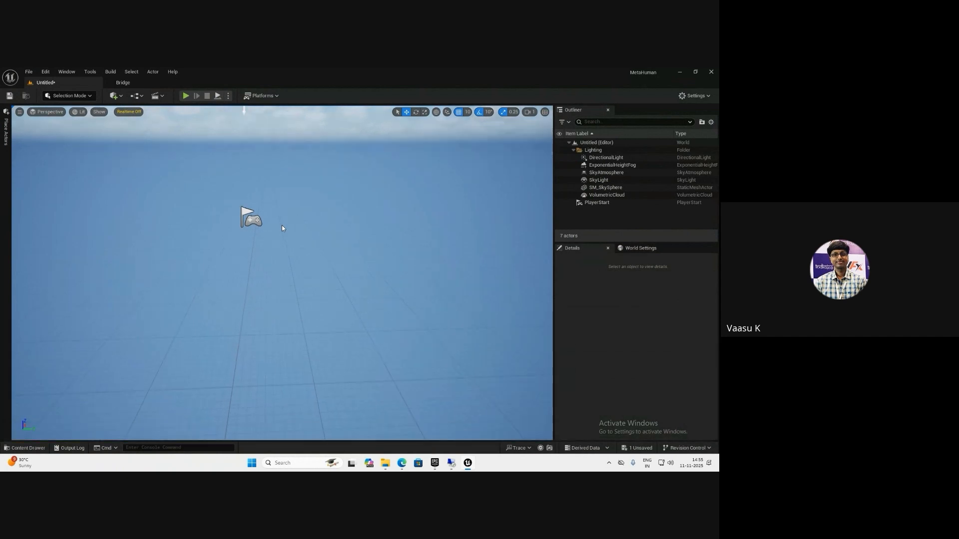
key(ctrl+z)
- Place the BP_Clark blueprint from the MetaHumans Clark folder on the floor of the new level, near the player start
key(ctrl+space)
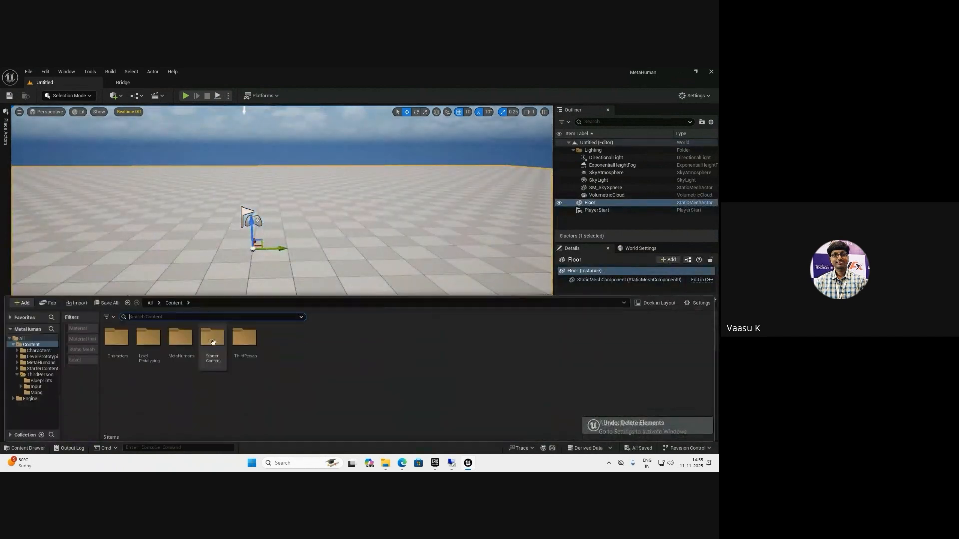
double_click(180, 340)
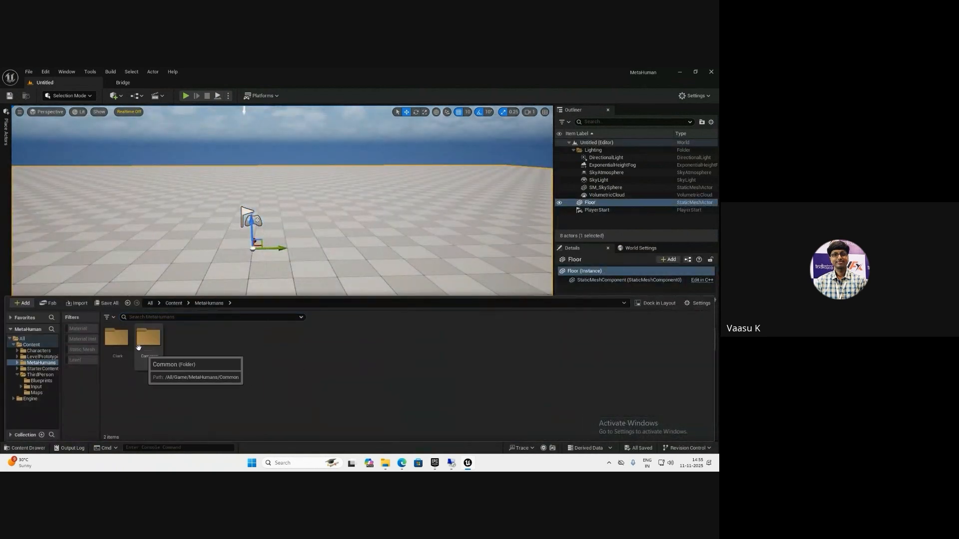
double_click(117, 338)
click(336, 349)
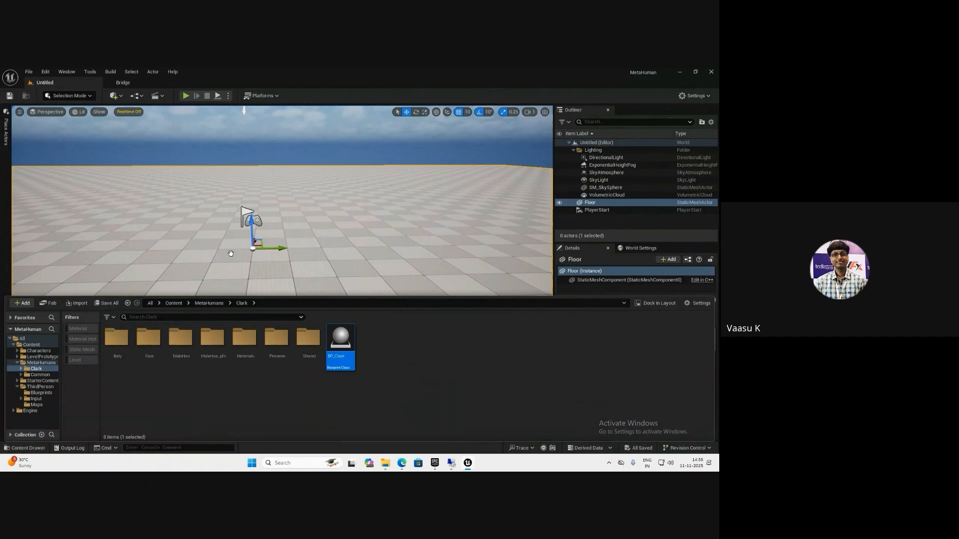
drag(135, 88, 230, 253)
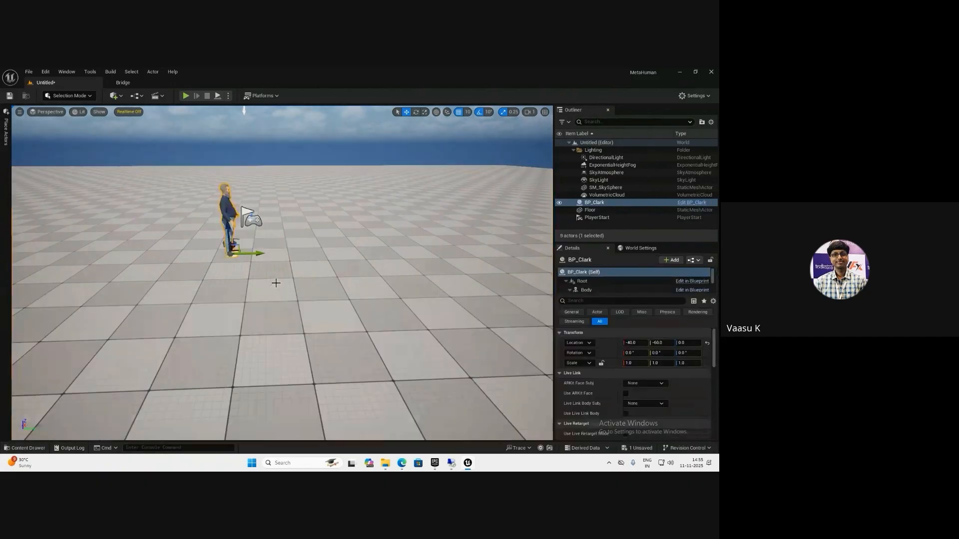
right_drag(233, 265, 158, 263)
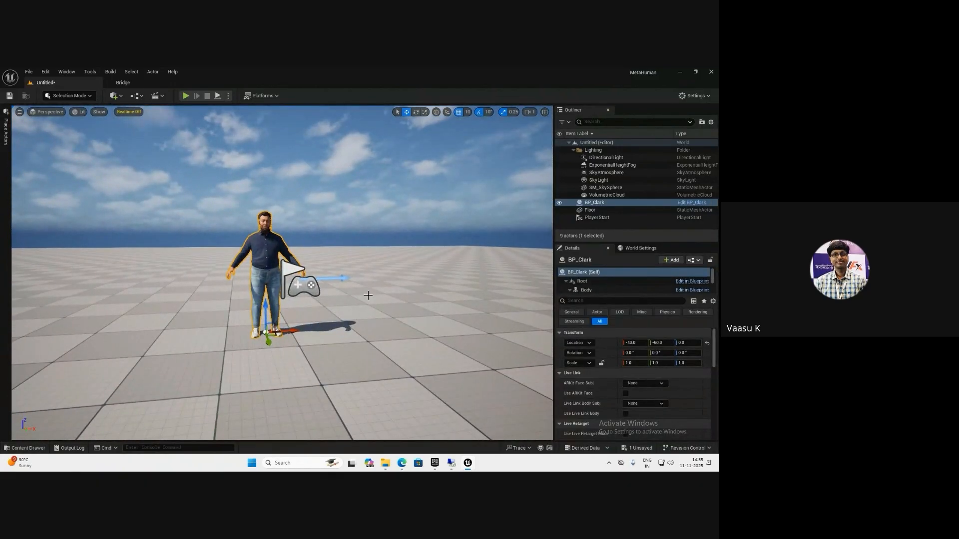
right_drag(368, 295, 390, 310)
- Create a folder named Mixamo_Anim in the project's Content folder and open it
key(ctrl+space)
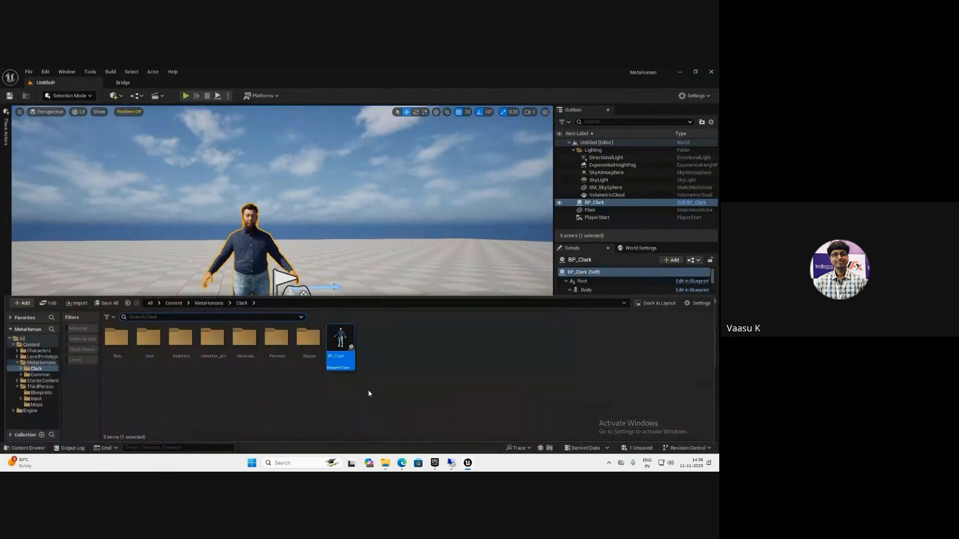
click(30, 345)
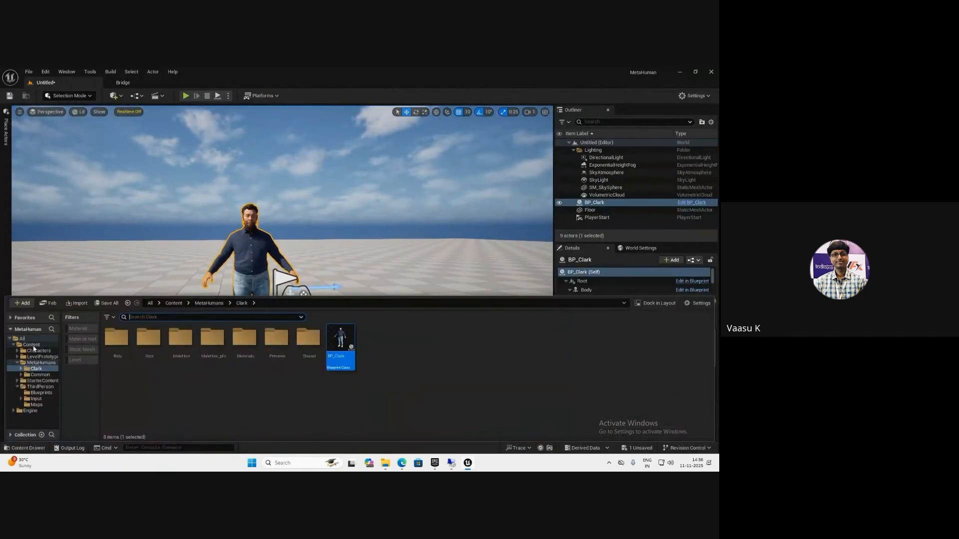
right_click(181, 403)
click(223, 154)
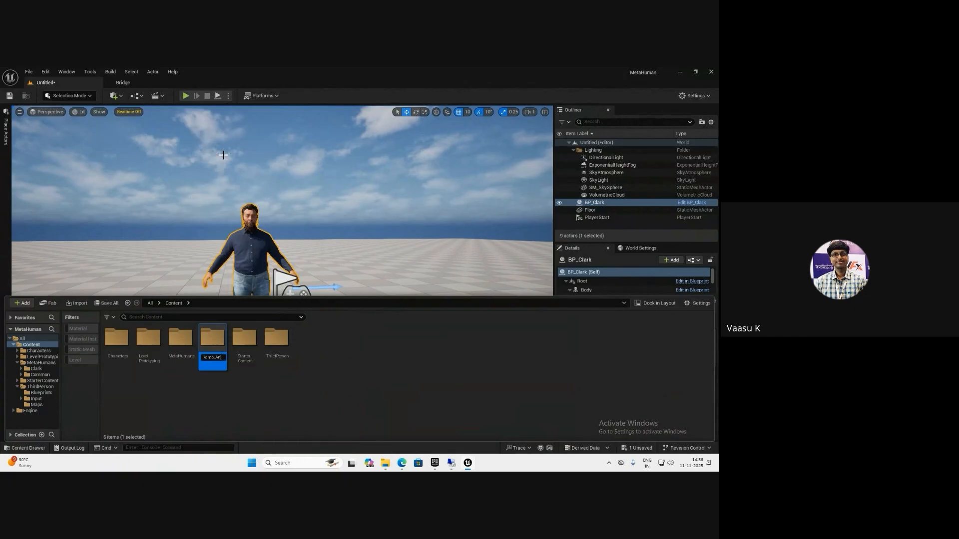
key(Return)
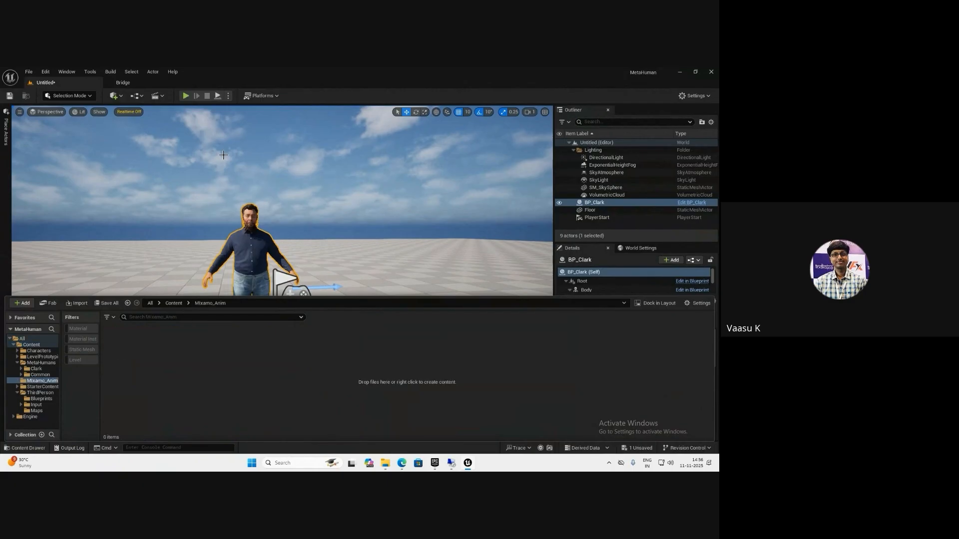
- Import Step Hip Hop Dance.fbx from Downloads into the Mixamo_Anim folder with the default options and preview its animation
right_click(234, 390)
click(140, 239)
scroll(34, 157, up, 3)
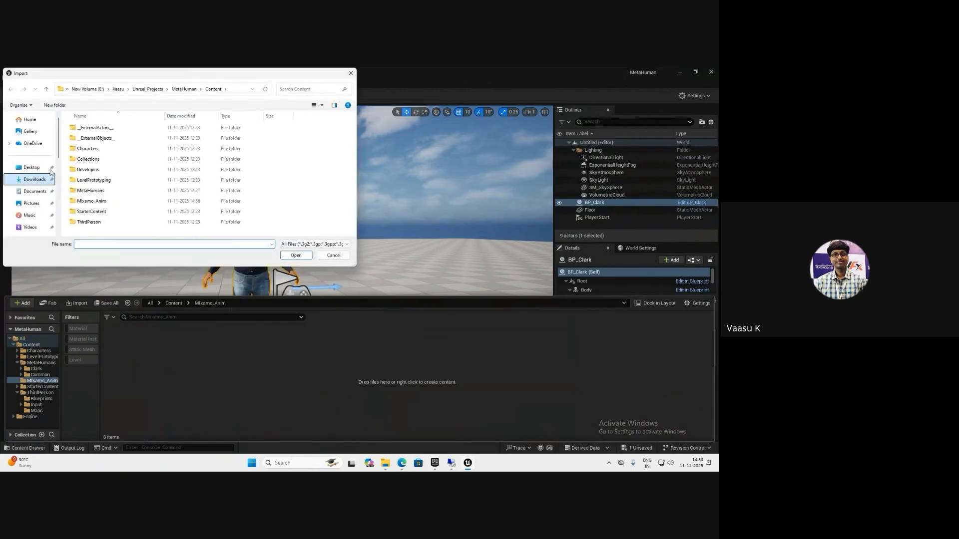
click(34, 179)
double_click(84, 136)
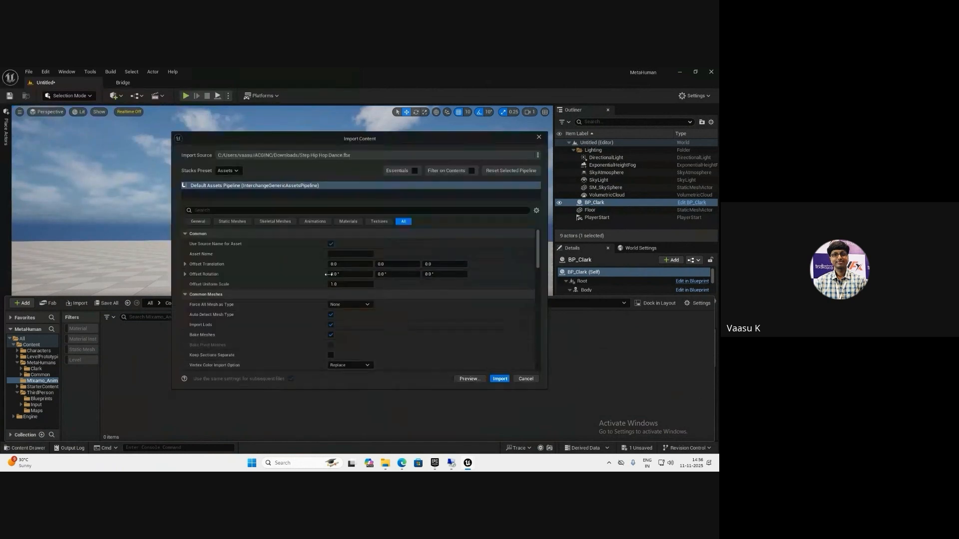
click(500, 379)
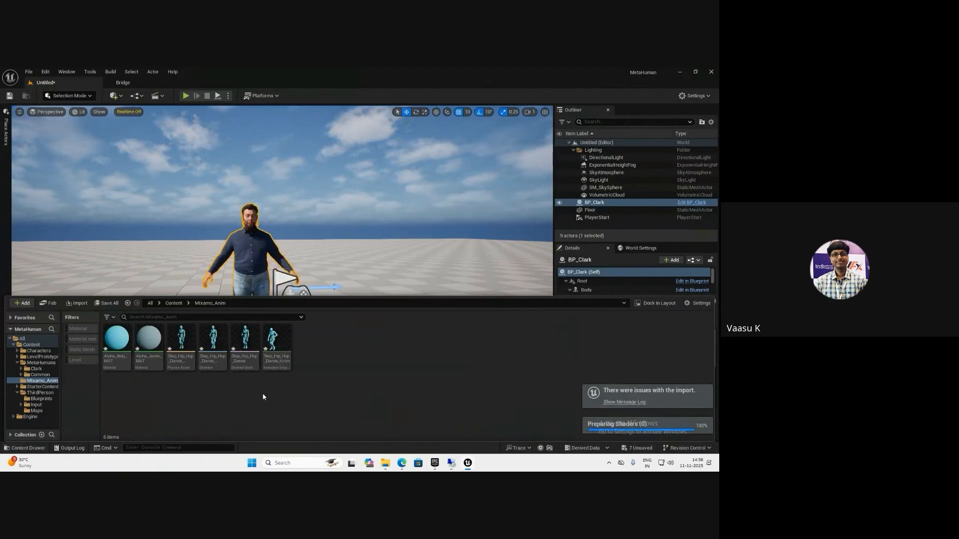
double_click(271, 343)
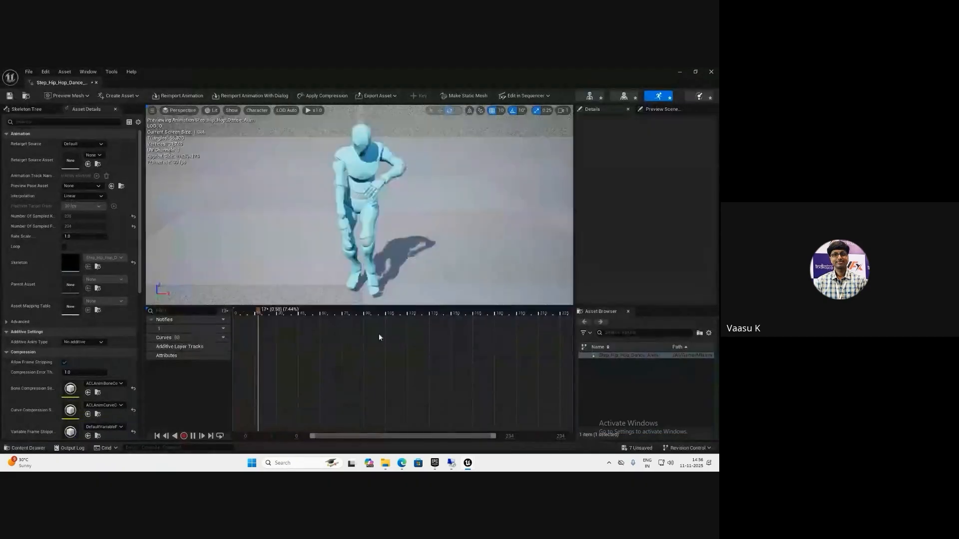
click(96, 83)
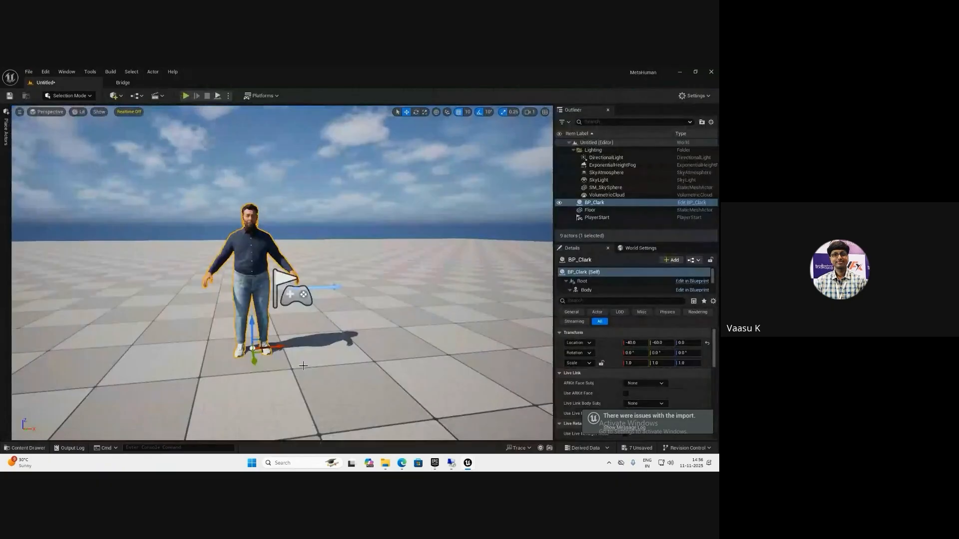
- Start retargeting Step_Hip_Hop_Dance_Anim and set Clark's m_tal_ovw_body as the target skeletal mesh
key(f)
key(ctrl+space)
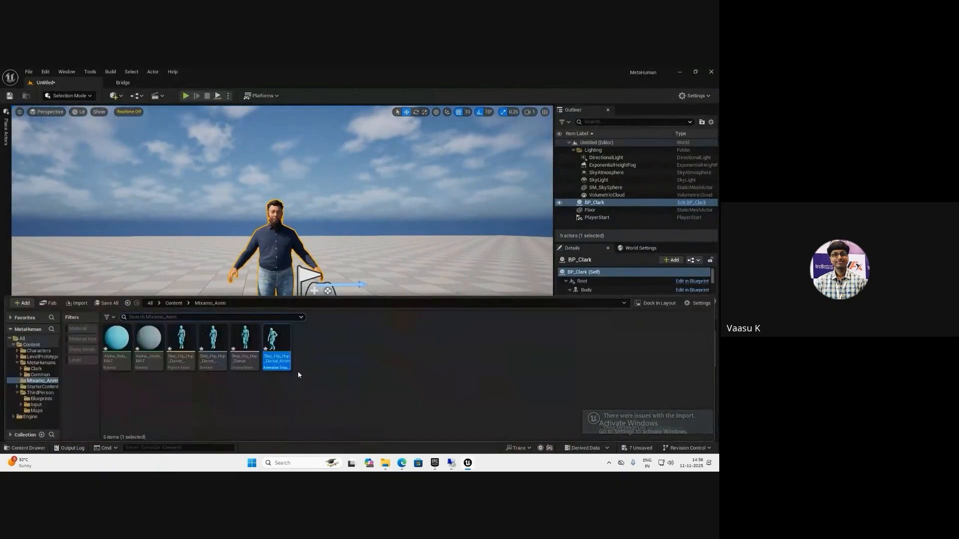
right_click(276, 345)
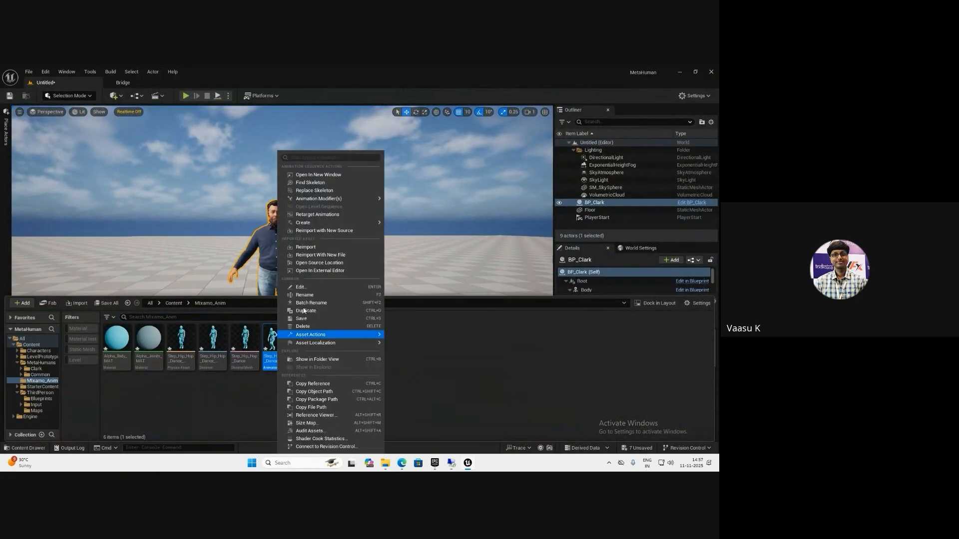
click(323, 218)
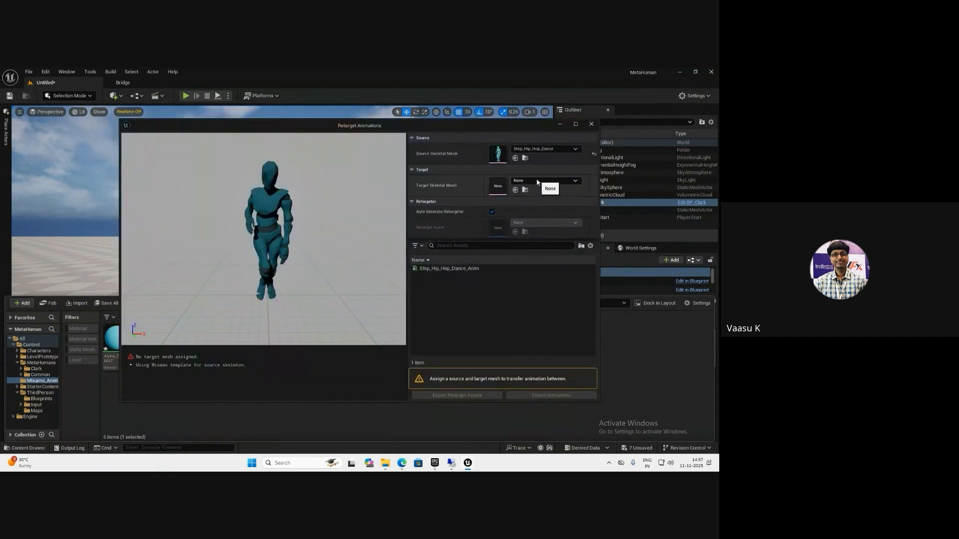
click(537, 181)
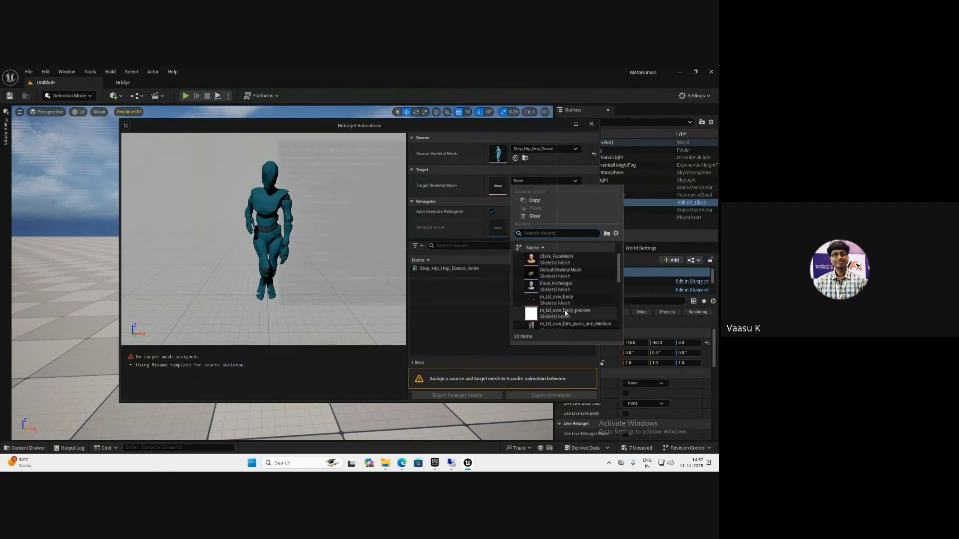
scroll(573, 314, down, 2)
text(body)
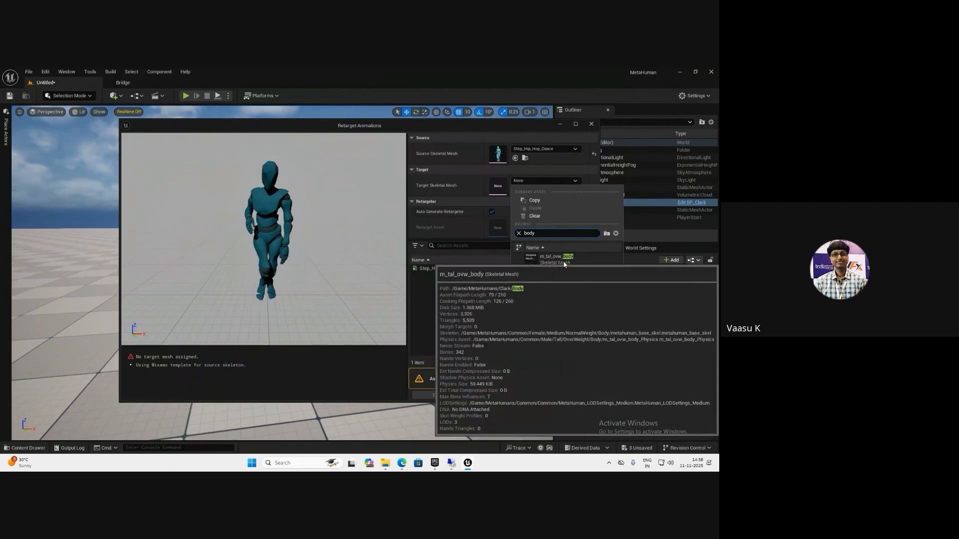
click(564, 263)
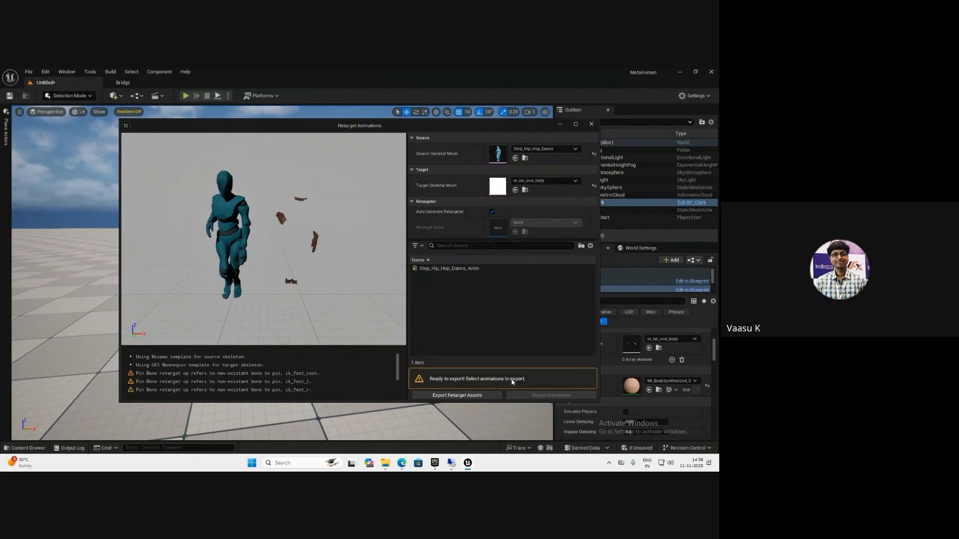
- Export the retargeted Step_Hip_Hop_Dance_Anim to the RetargetAnims folder with the default batch export options
click(437, 269)
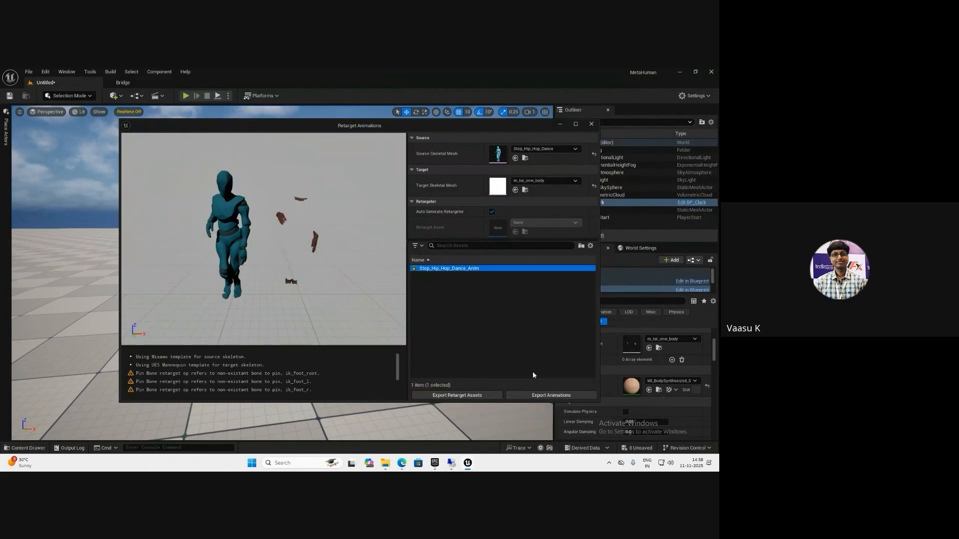
click(553, 396)
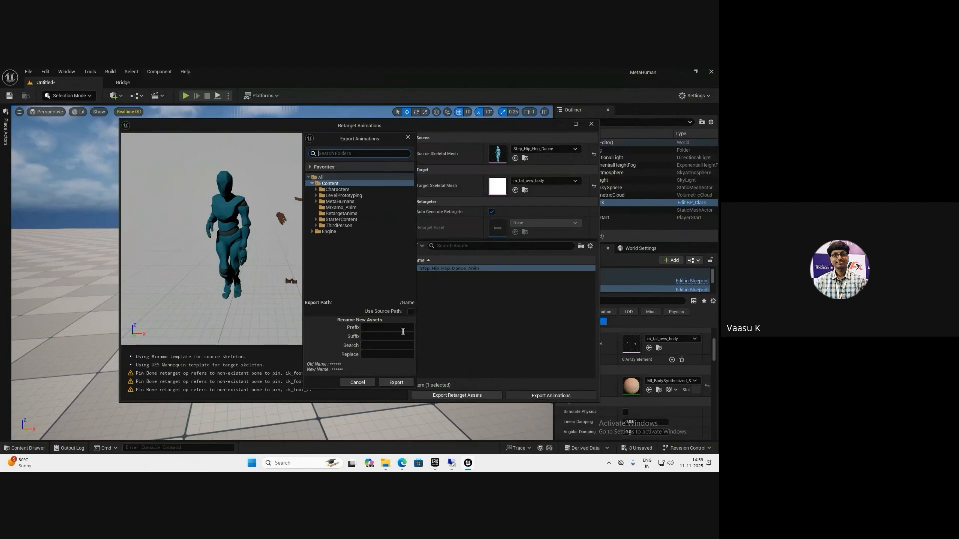
click(345, 208)
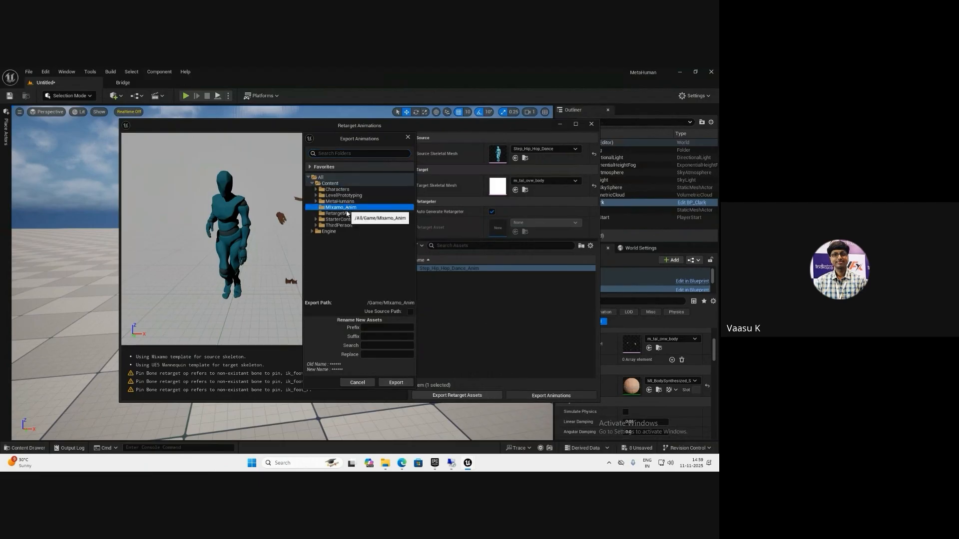
click(344, 214)
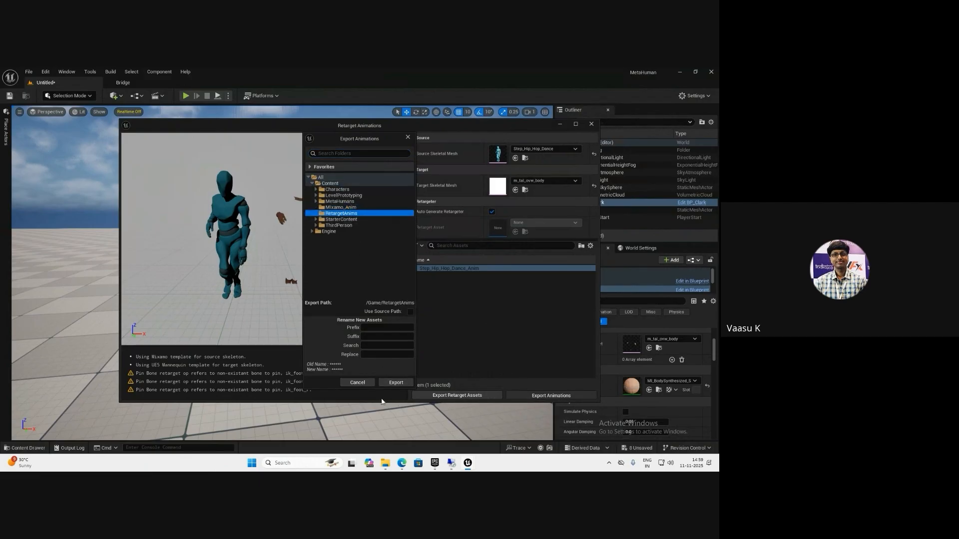
click(396, 383)
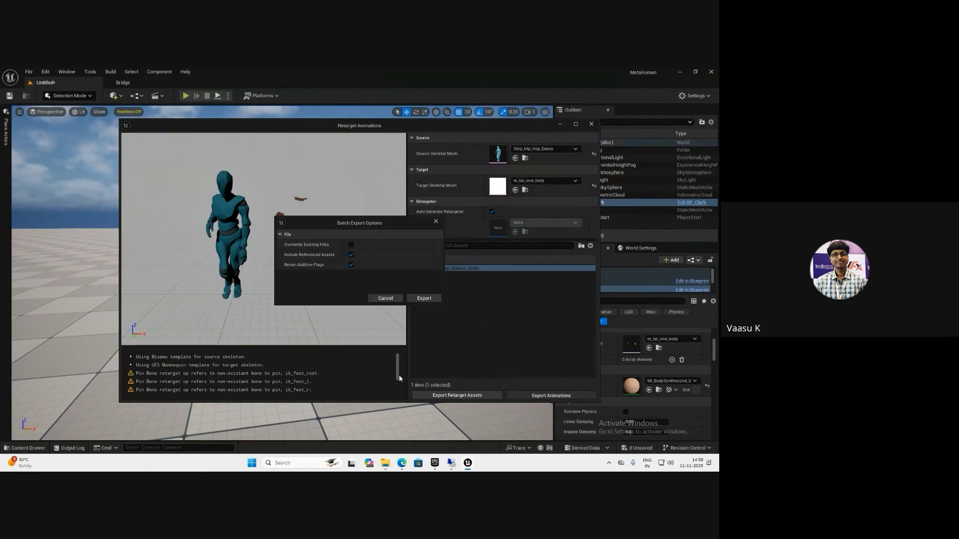
click(429, 301)
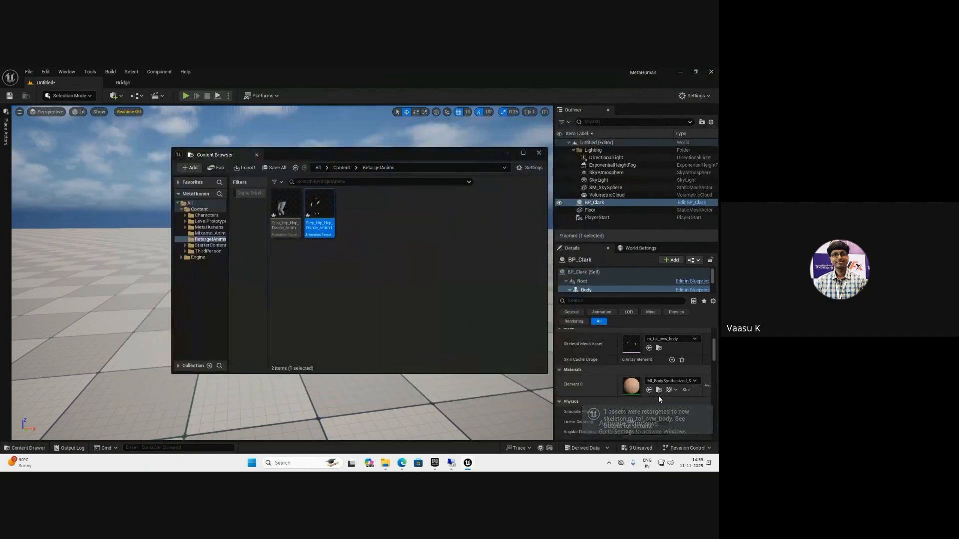
- Set the animation mode of BP_Clark's Body to Use Animation Asset and assign the retargeted hip hop dance animation
drag(464, 155, 338, 350)
scroll(625, 372, up, 3)
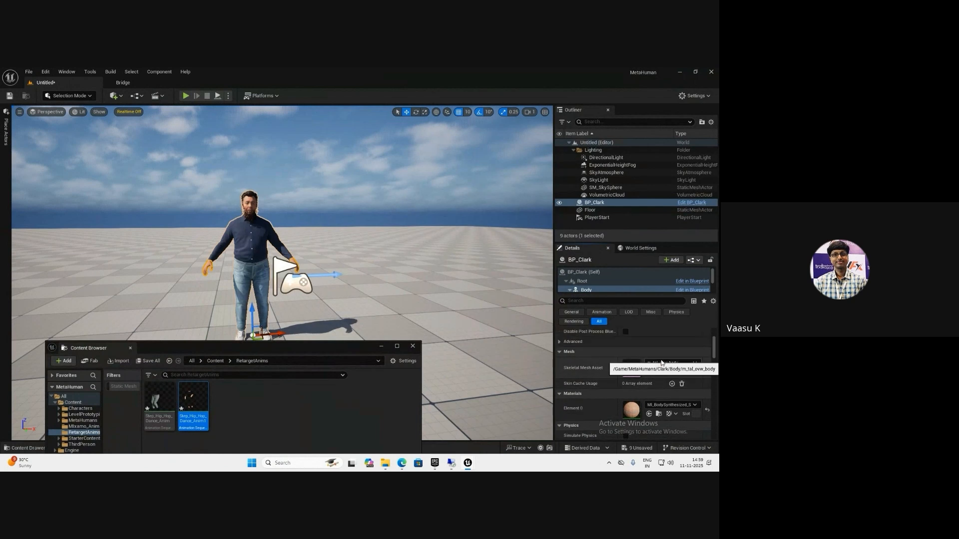
scroll(651, 384, up, 1)
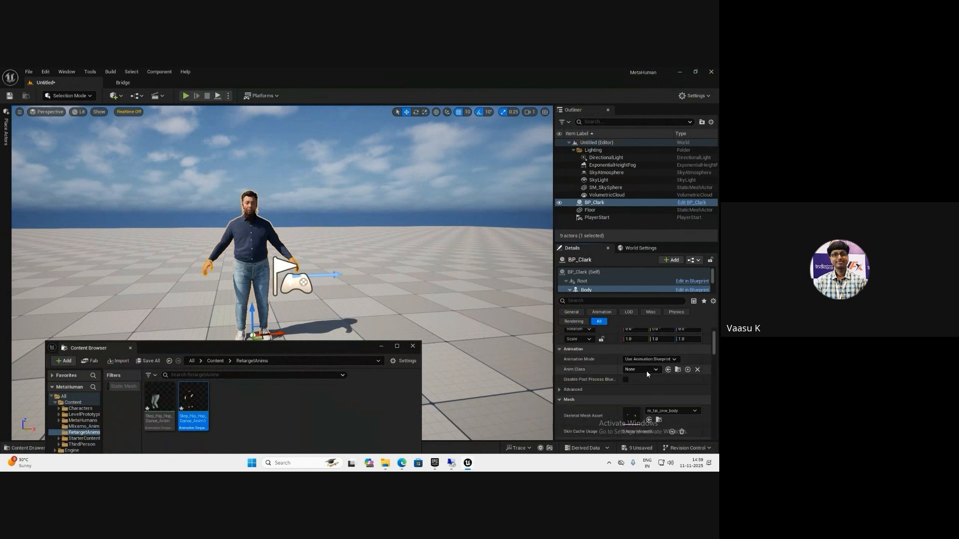
click(647, 370)
click(647, 371)
click(647, 358)
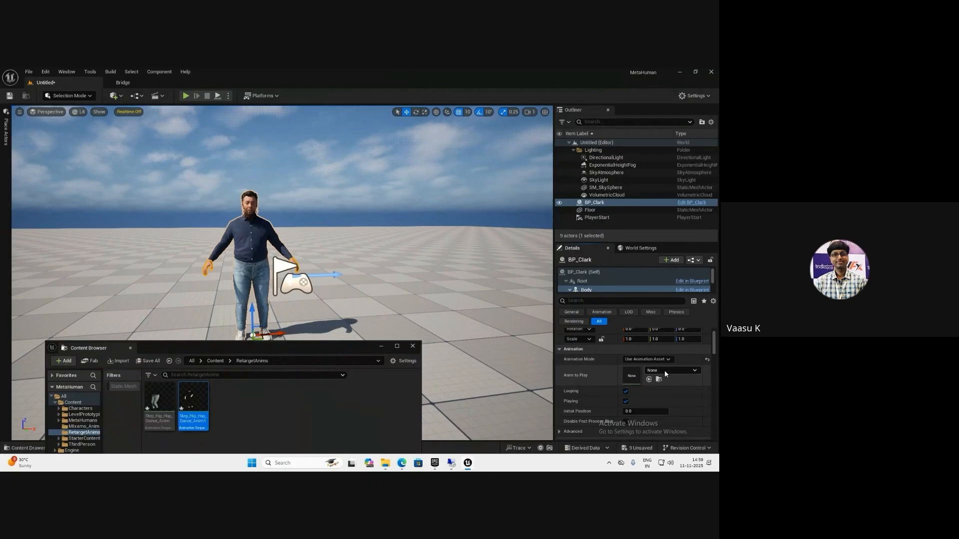
click(674, 371)
click(657, 363)
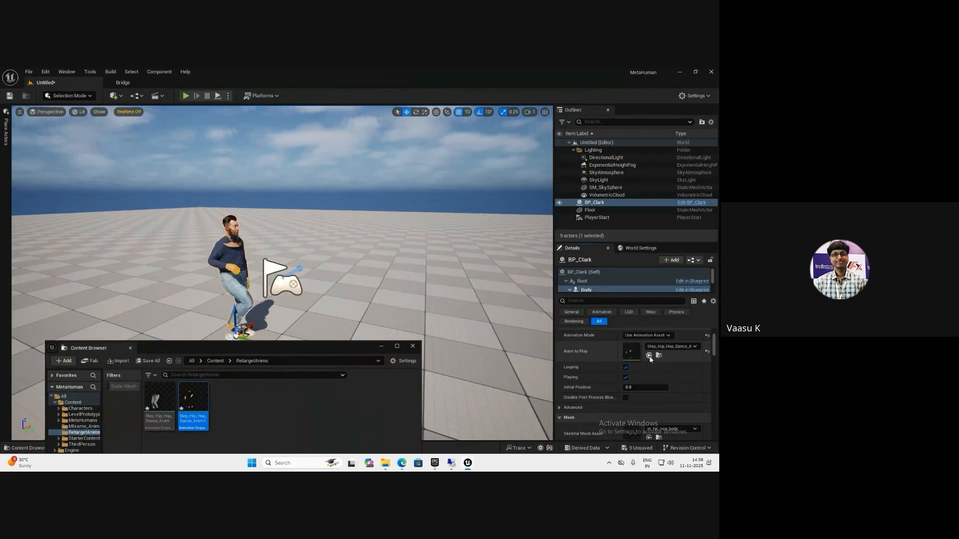
- Simulate the level to watch Clark's dance, close the floating Content Browser, and stop the simulation
click(228, 96)
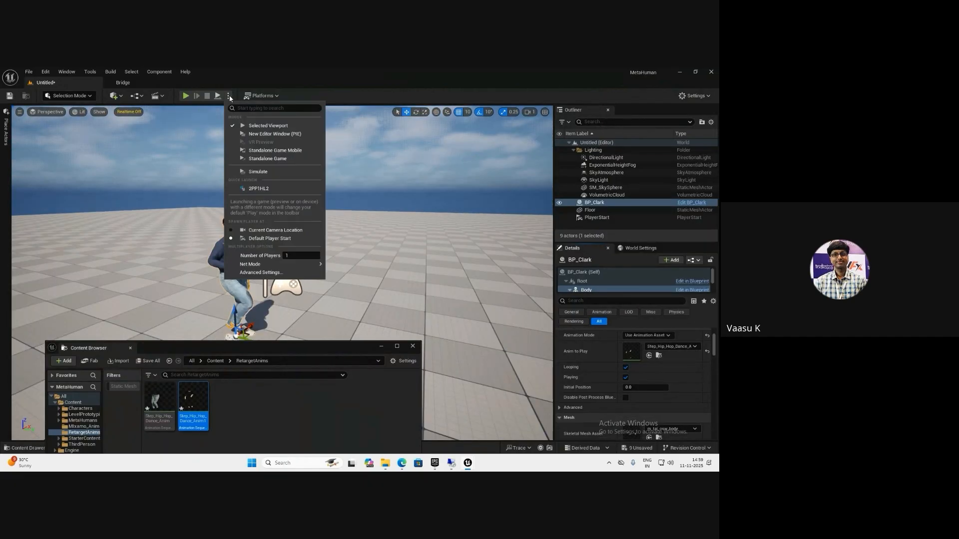
click(267, 173)
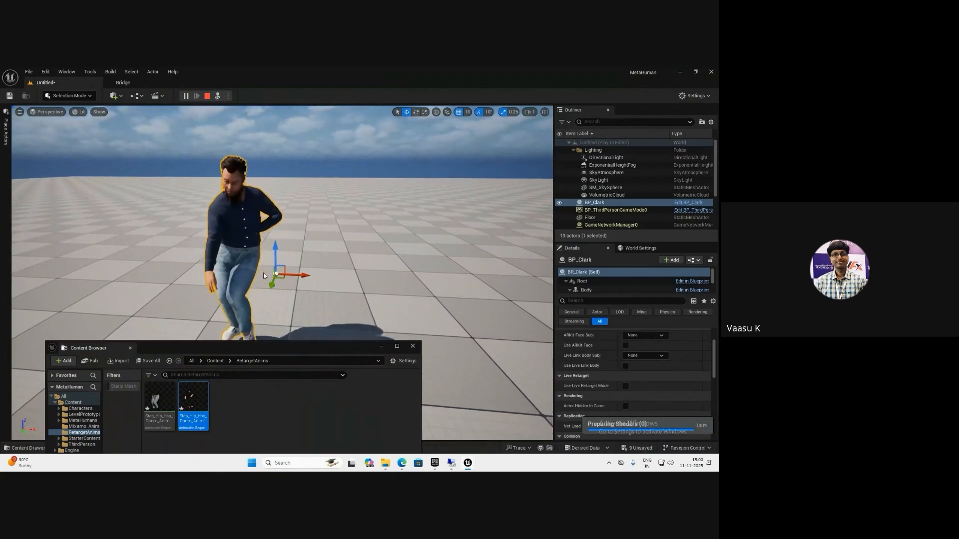
click(413, 346)
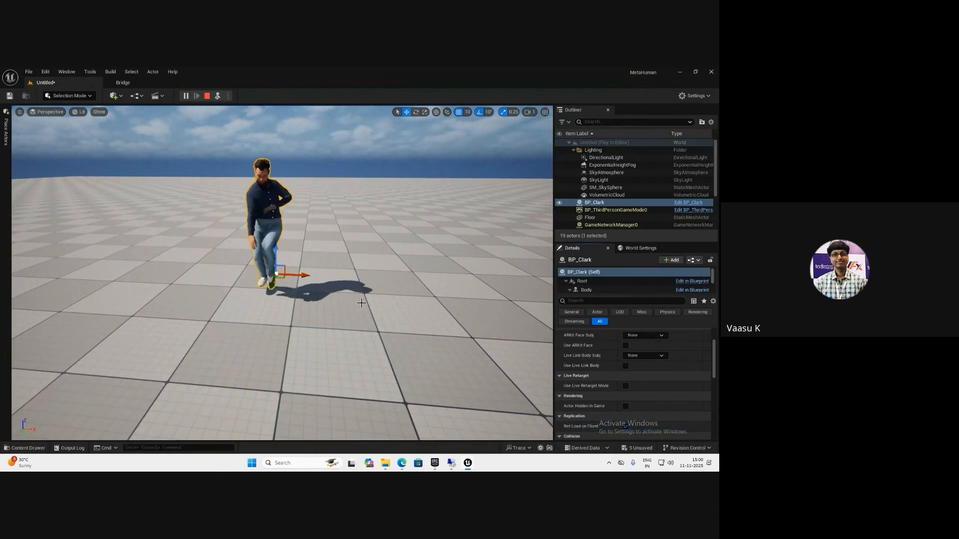
key(Escape)
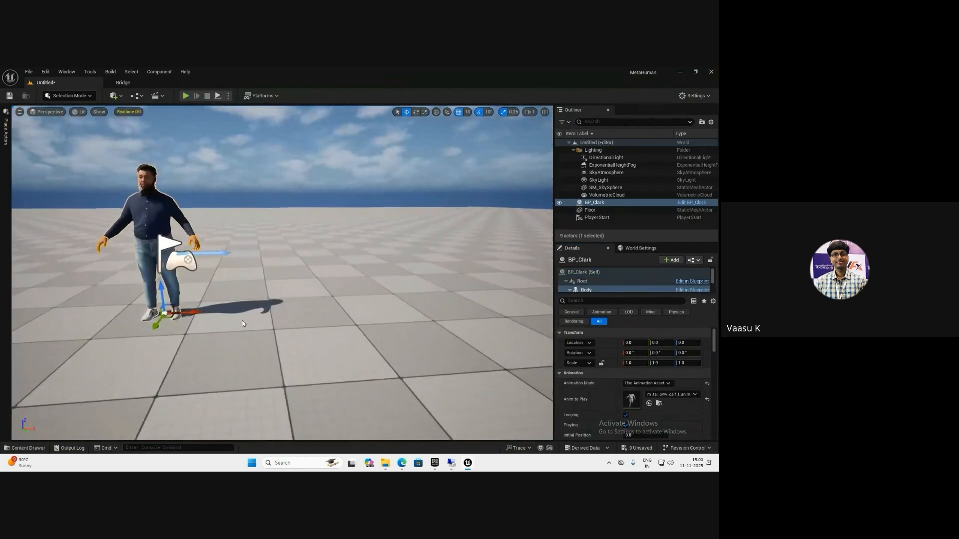
- Place a cube shape on the floor near Clark and stretch it to a scale of about 6 along X
right_drag(243, 324, 172, 317)
click(171, 316)
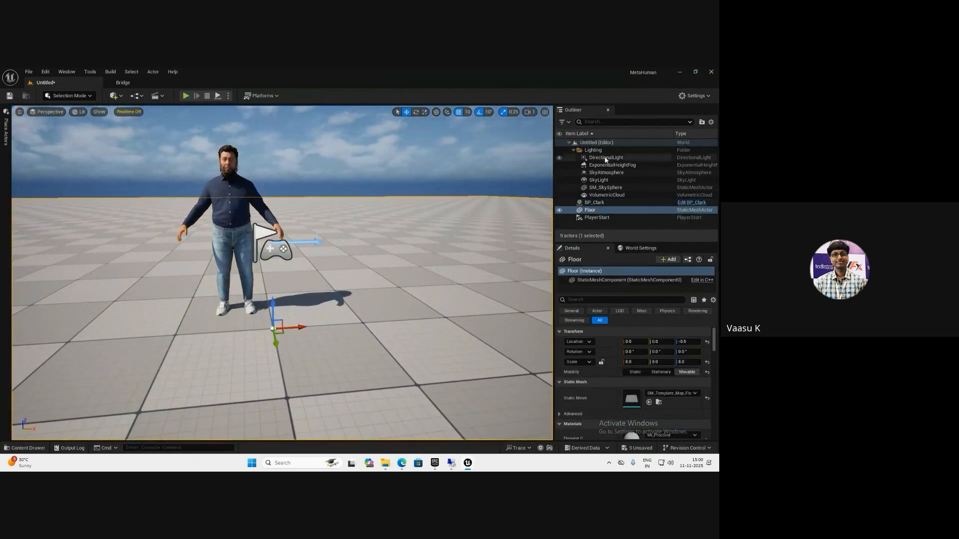
right_drag(348, 300, 335, 309)
click(6, 131)
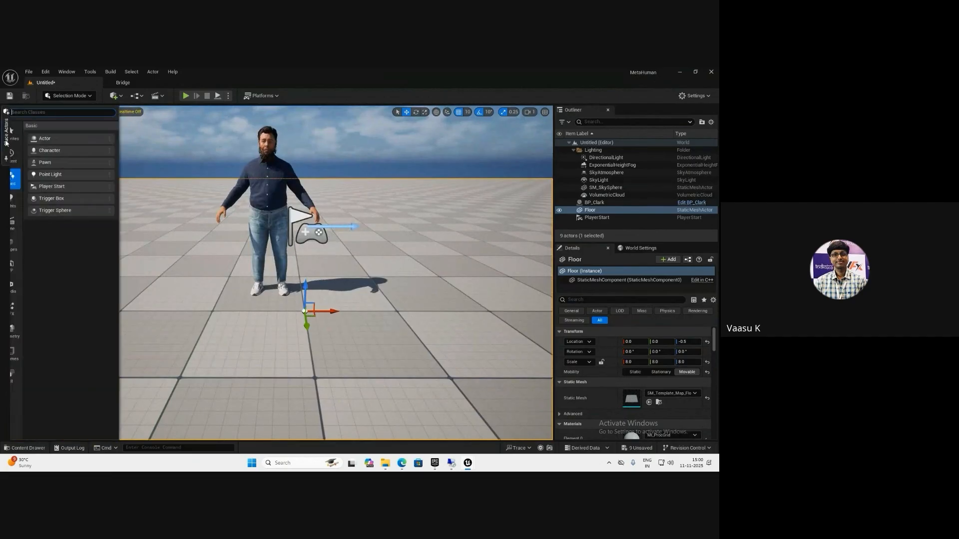
click(22, 243)
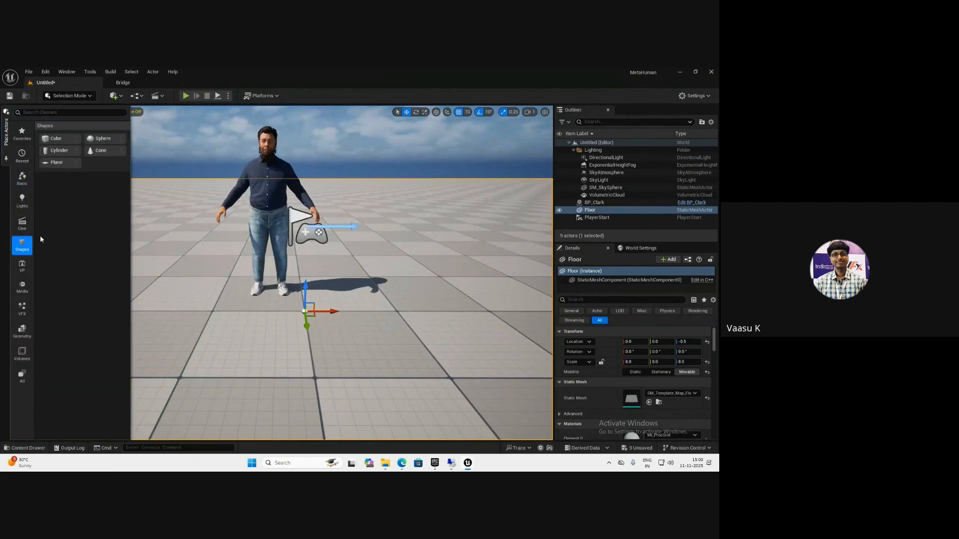
drag(51, 138, 349, 310)
key(r)
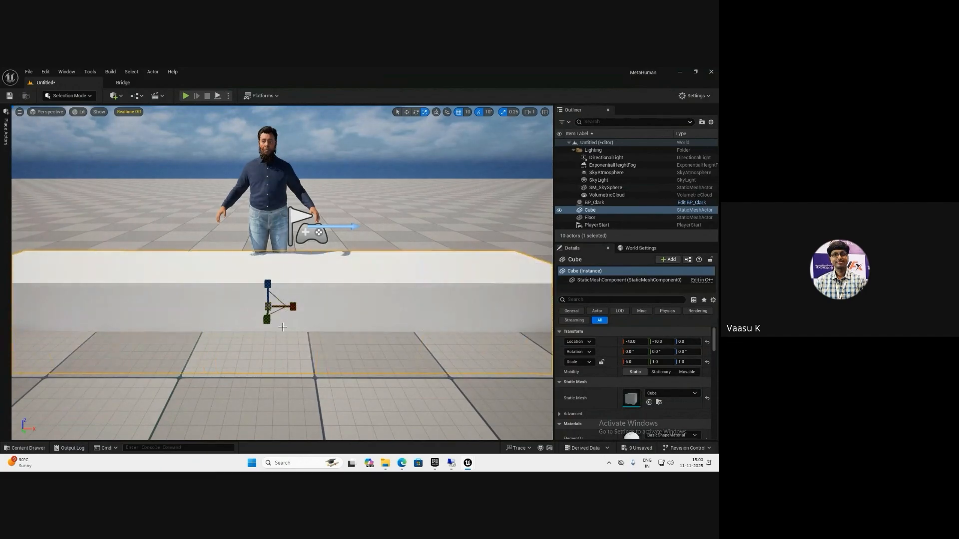
alt+drag(283, 326, 243, 265)
- Delete the original floor and scale the cube into a broad, thin platform beneath Clark
click(218, 251)
key(Delete)
click(247, 292)
alt+drag(341, 301, 361, 305)
key(r)
mouse_move(289, 281)
mouse_down()
mouse_move(296, 301)
mouse_move(289, 263)
mouse_up()
- Drop BP_Clark onto the top surface of the cube platform
click(291, 249)
key(End)
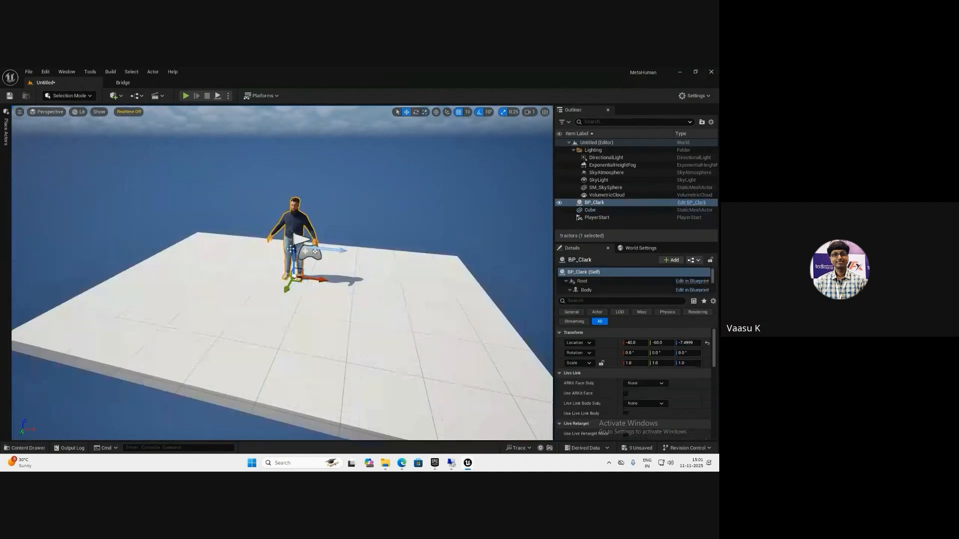
key(w)
right_drag(290, 249, 308, 245)
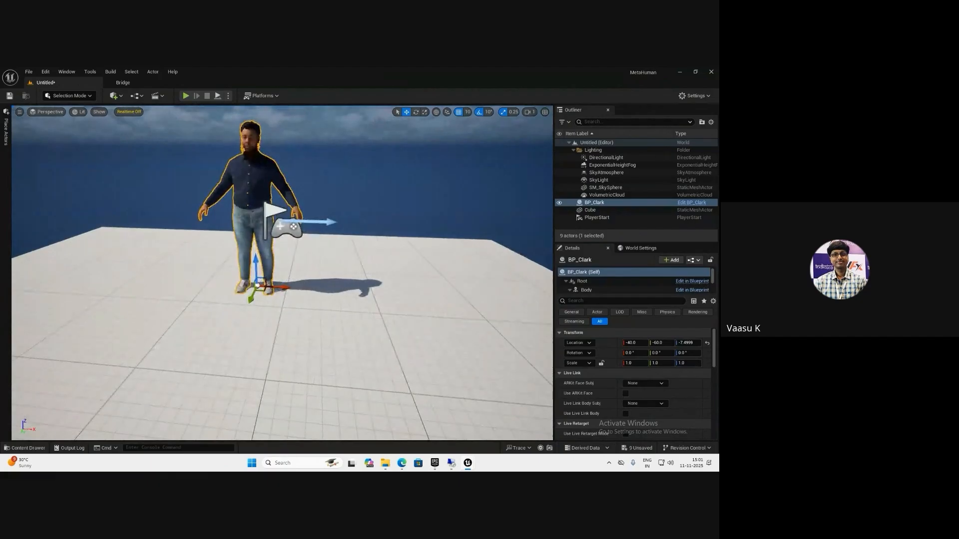
- Reset the locations of the floor cube and the BP_Clark character to the world origin
click(309, 247)
click(707, 342)
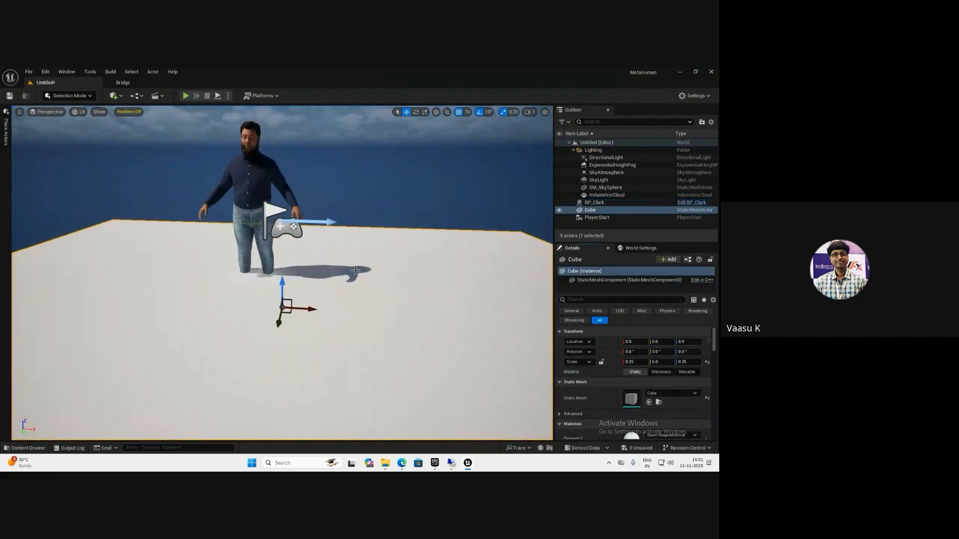
click(251, 231)
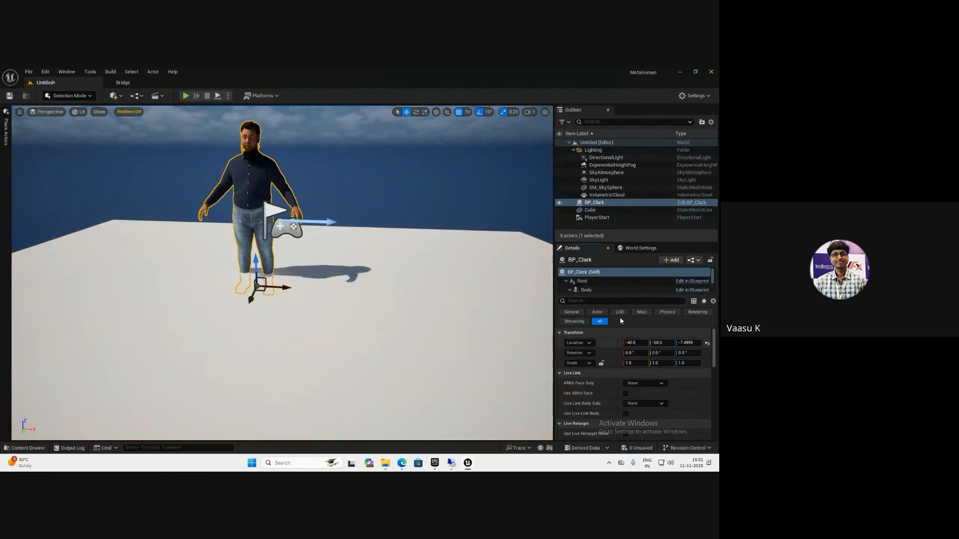
click(707, 343)
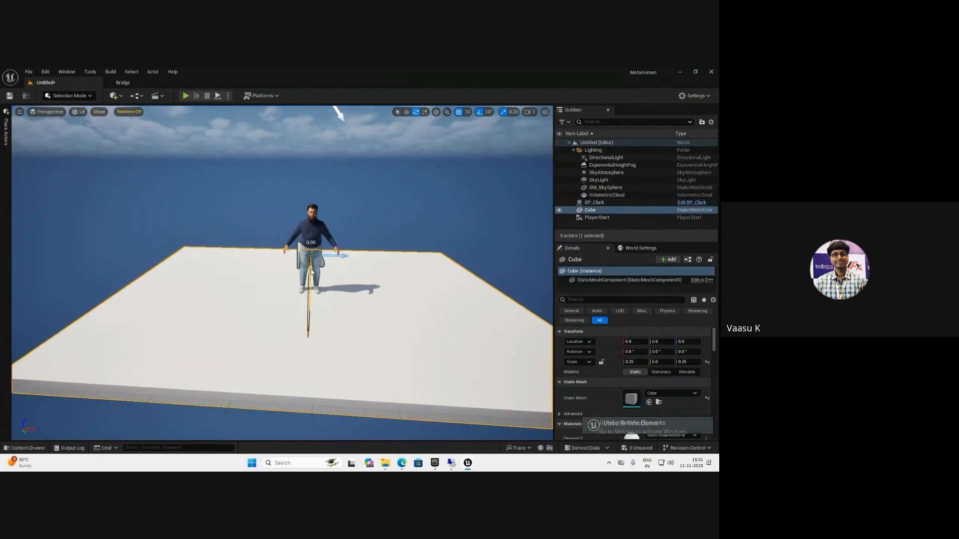
- Duplicate the floor cube with a 90° rotation about X and move the copy to Y -120, Z 170 as a back wall
alt+drag(308, 300, 345, 122)
right_drag(340, 325, 280, 327)
key(w)
drag(216, 302, 252, 184)
scroll(255, 258, up, 2)
mouse_move(287, 216)
right_down()
mouse_move(306, 221)
mouse_move(287, 216)
right_up()
scroll(287, 220, down, 5)
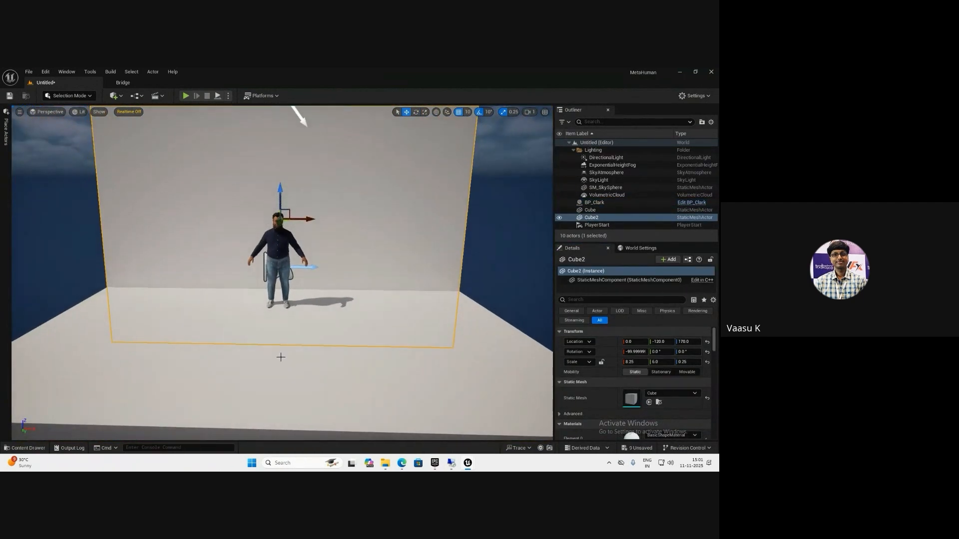
- Scale the floor and back wall cubes together along X to 11.25
shift+click(280, 355)
drag(303, 310, 310, 311)
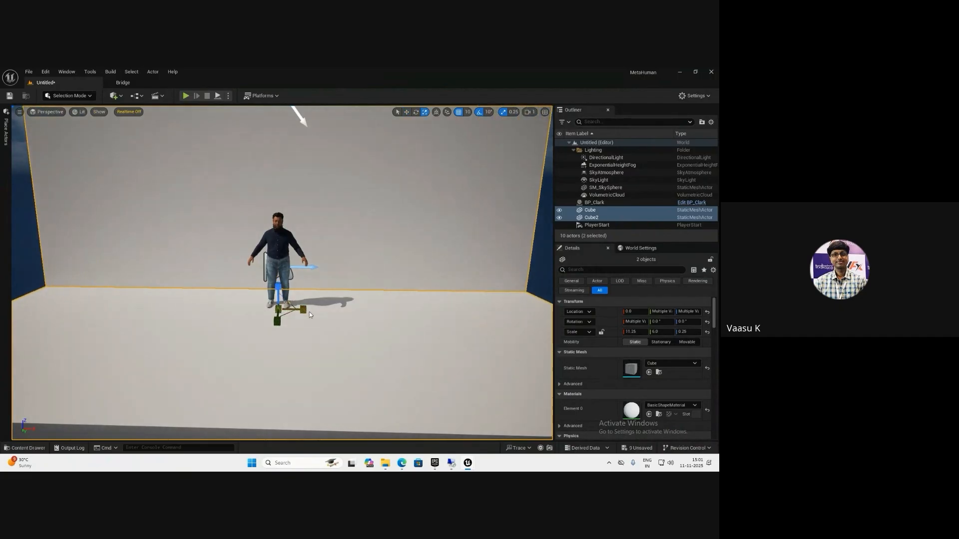
right_drag(310, 312, 306, 291)
- Delete all default actors in the Lighting folder, from DirectionalLight to VolumetricCloud
click(597, 158)
shift+click(606, 194)
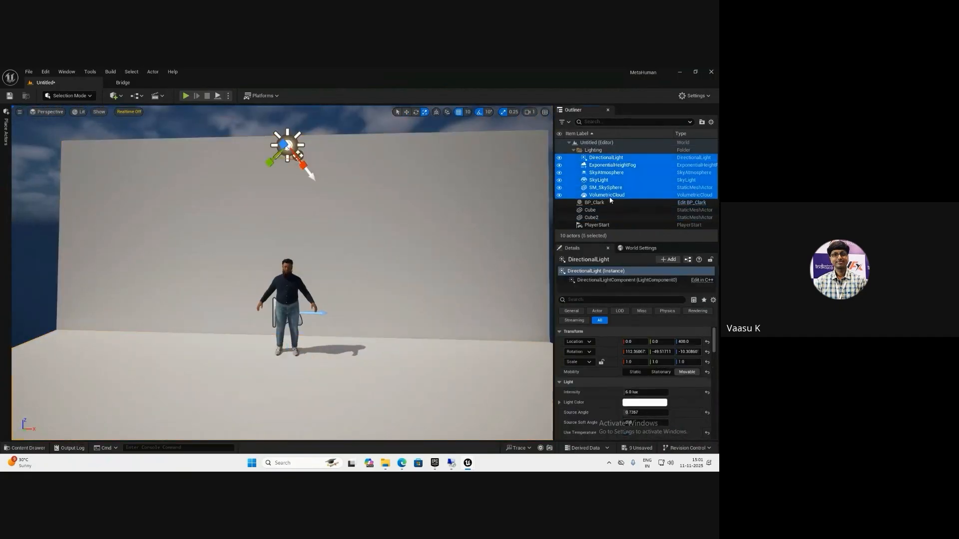
key(Delete)
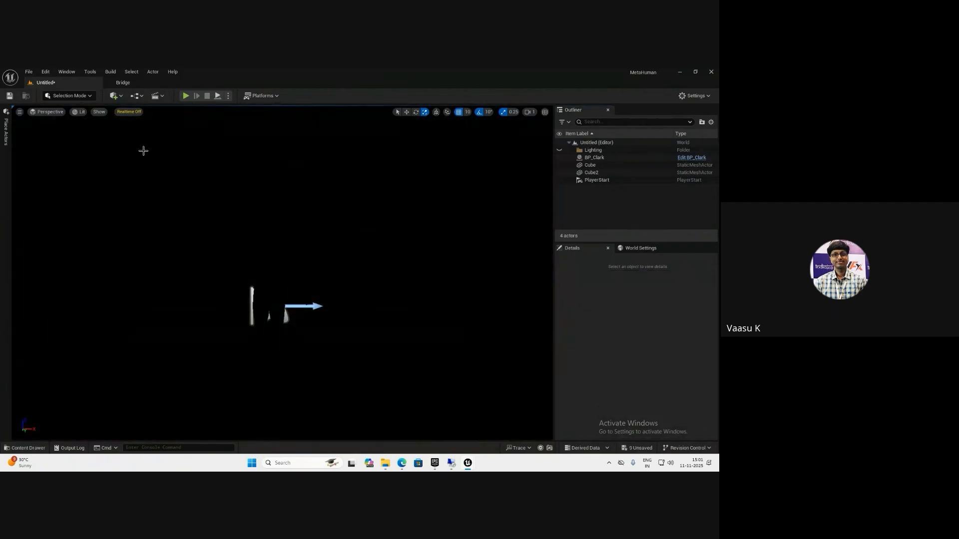
- Place a Rect Light beside the character, raised at about X -150, Y 70, Z 210
click(7, 142)
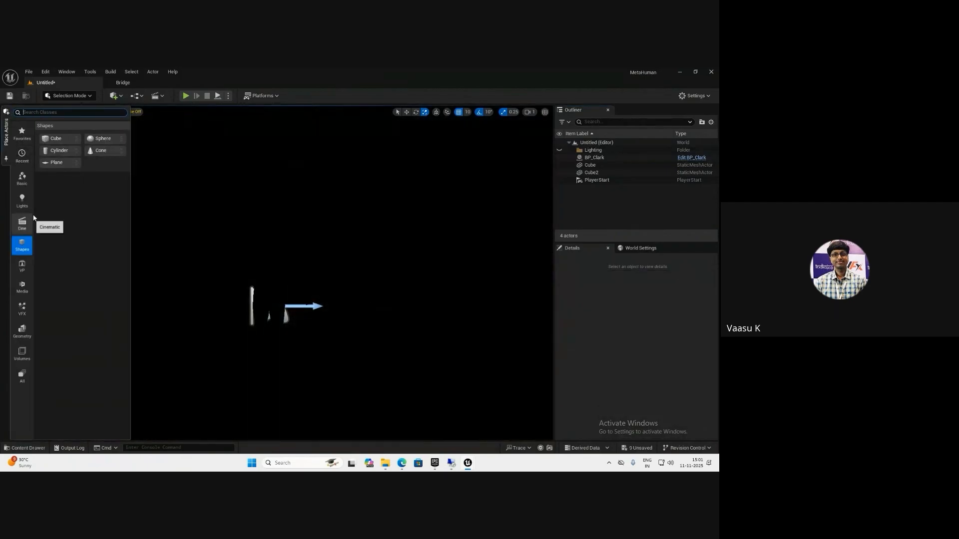
click(22, 201)
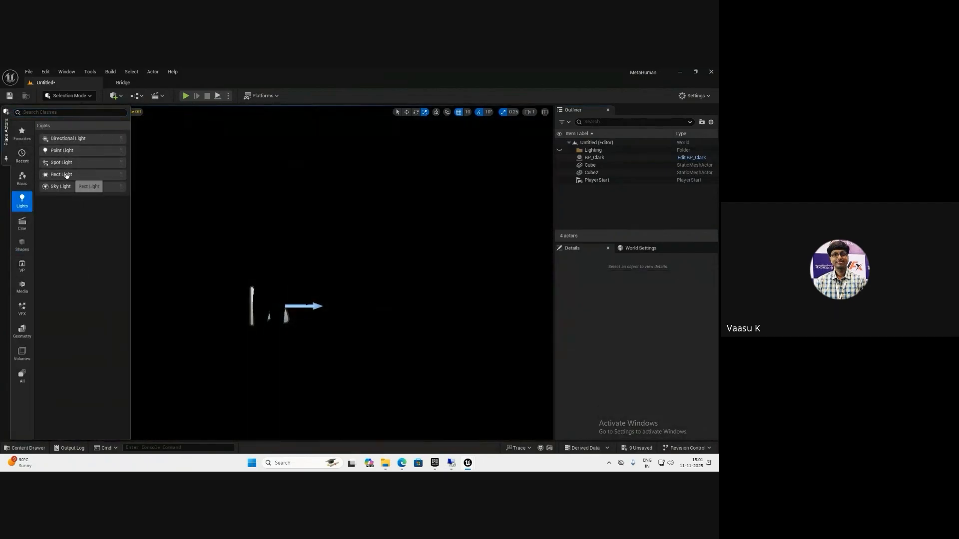
drag(280, 323, 142, 197)
key(e)
key(w)
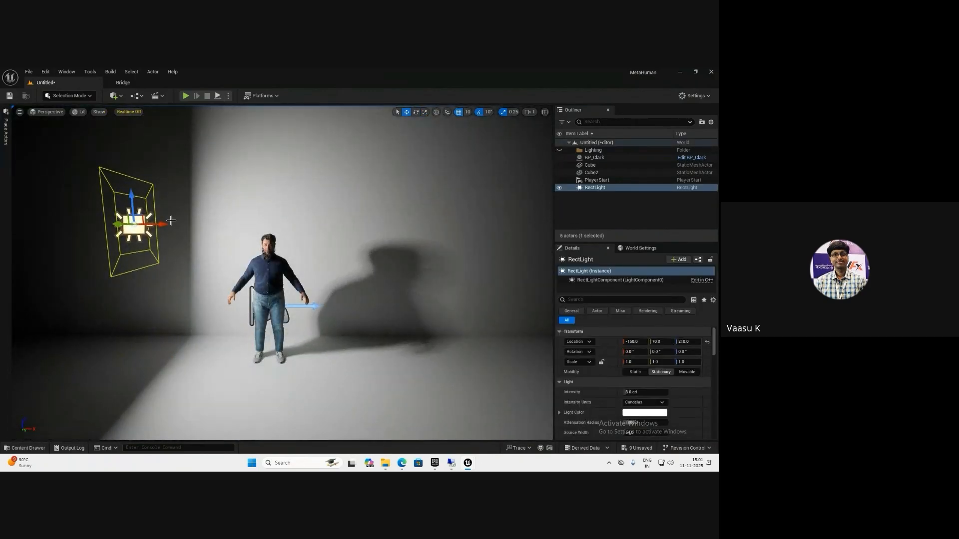
- Tilt the rect light to -10° about Y and move it away from the character to X -200
mouse_move(158, 230)
right_down()
mouse_move(148, 229)
mouse_move(172, 231)
right_up()
drag(115, 224, 99, 258)
key(e)
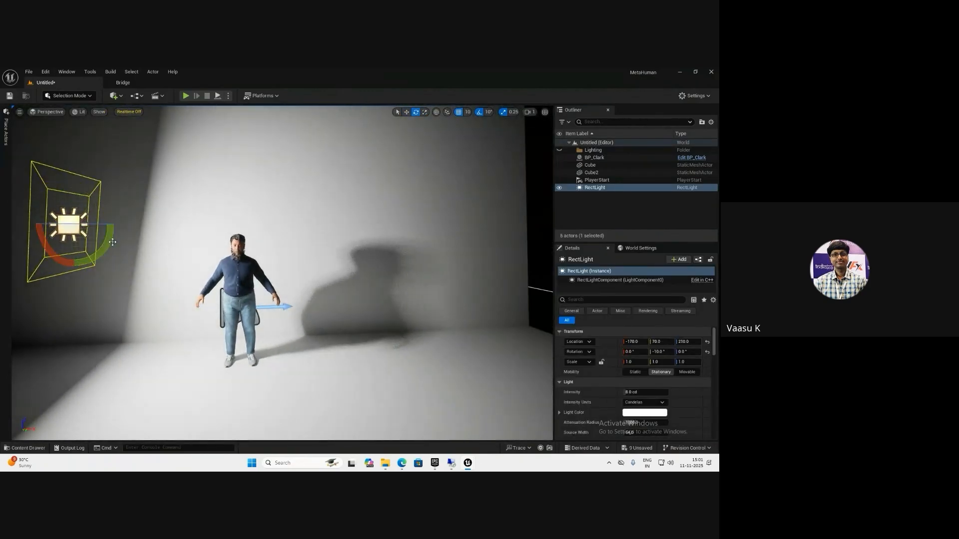
key(w)
drag(98, 225, 68, 224)
right_drag(125, 223, 107, 233)
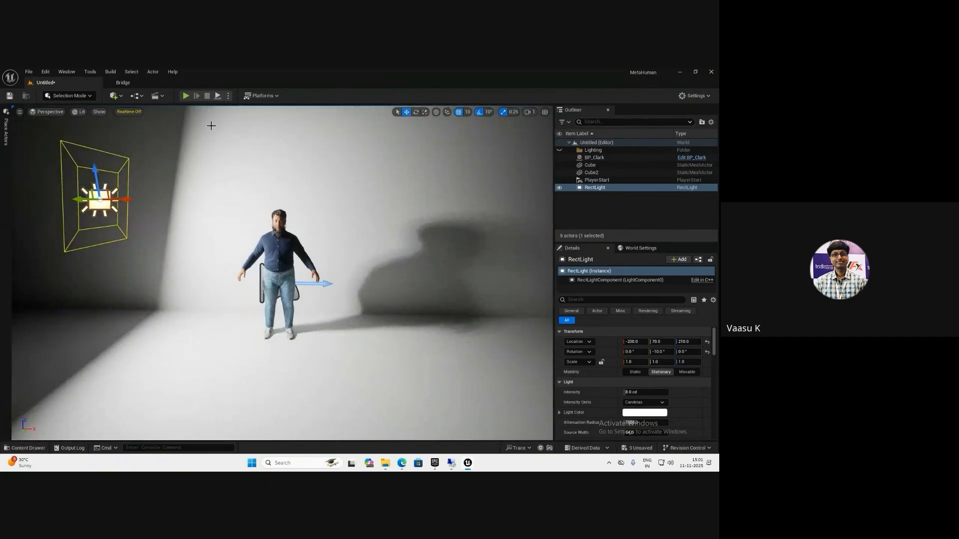
- Add a Post Process Volume to the level
click(120, 95)
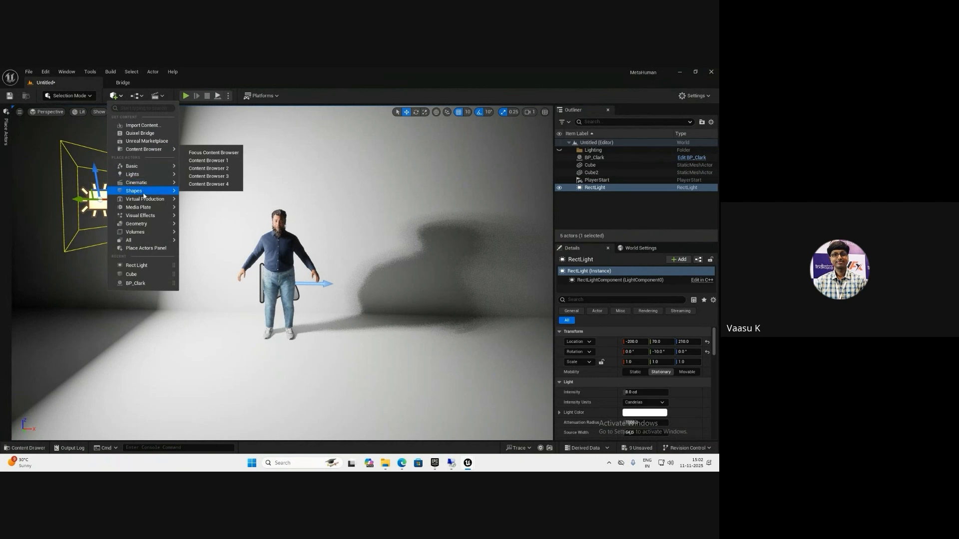
mouse_move(145, 216)
click(207, 218)
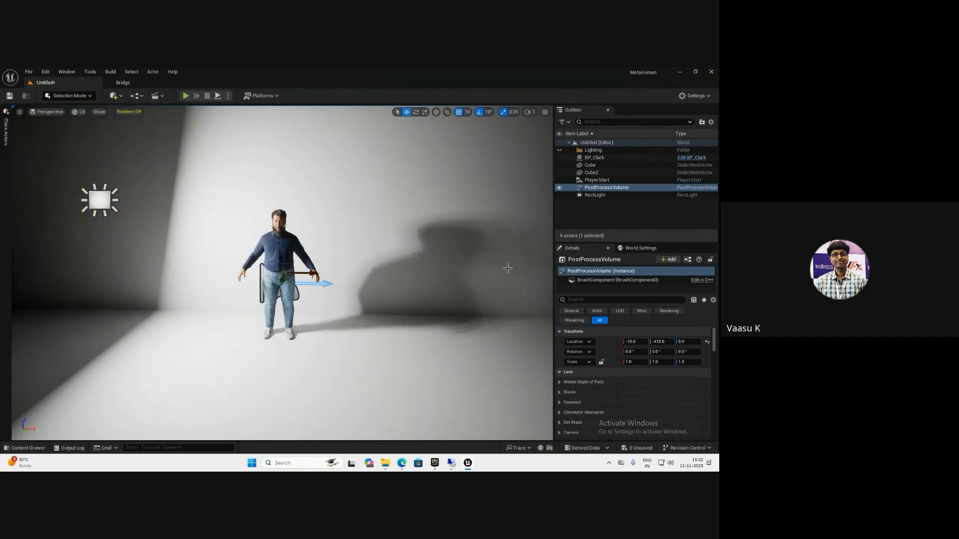
- Enable the Min EV100 and Max EV100 exposure overrides of the post process volume and set both to 1
scroll(620, 384, down, 4)
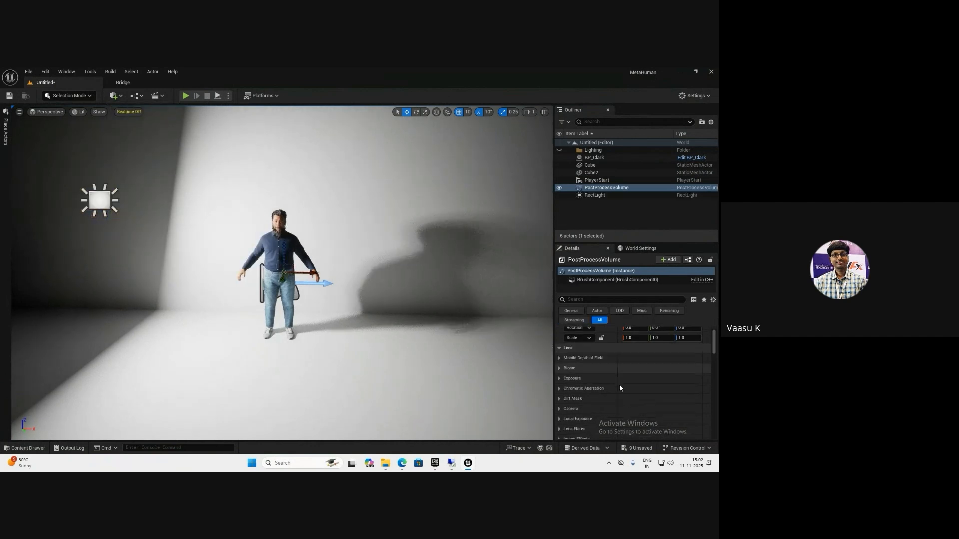
scroll(616, 397, down, 10)
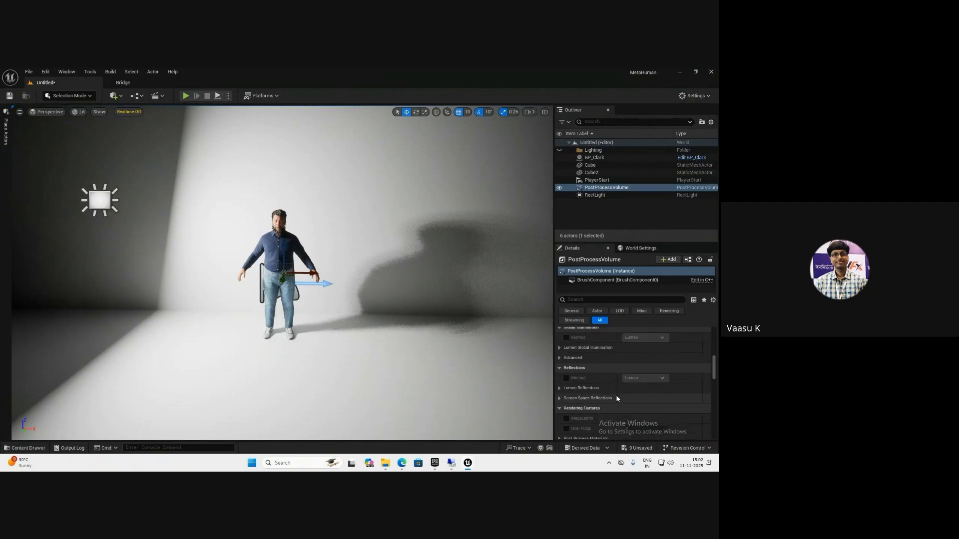
scroll(629, 392, up, 5)
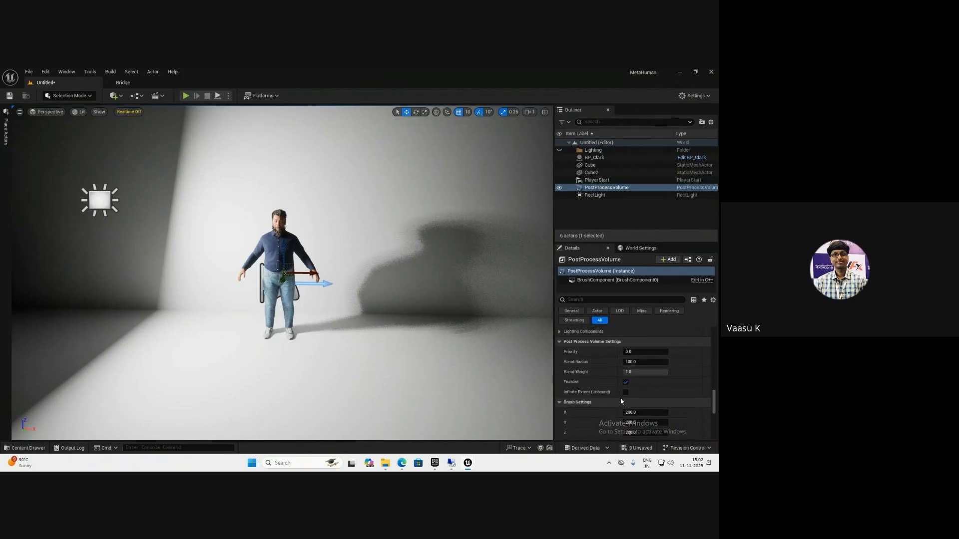
scroll(635, 386, up, 10)
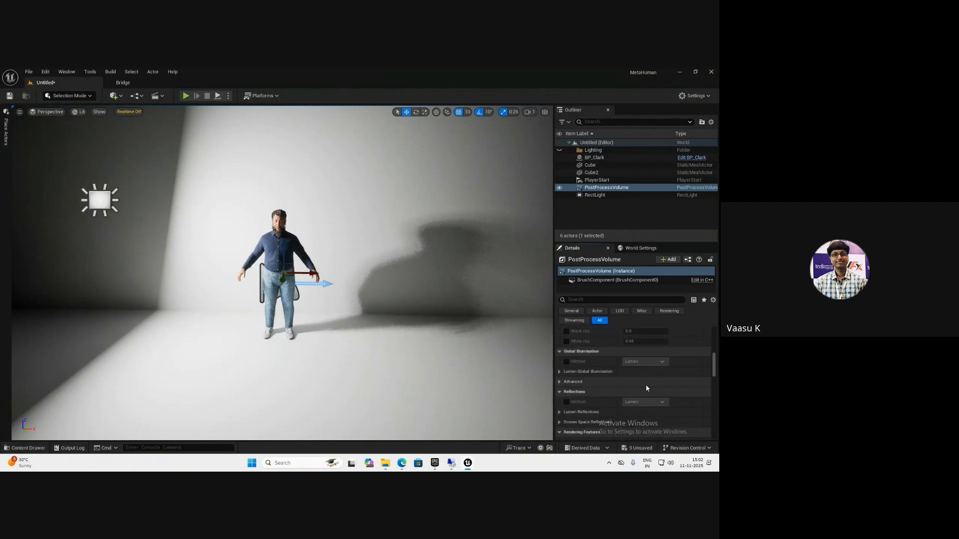
click(560, 403)
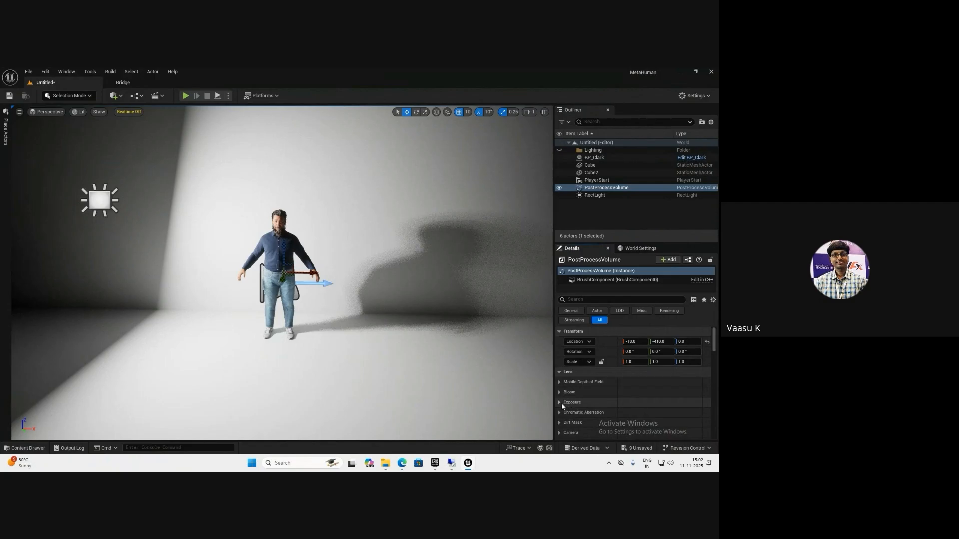
scroll(579, 364, down, 2)
scroll(585, 378, down, 2)
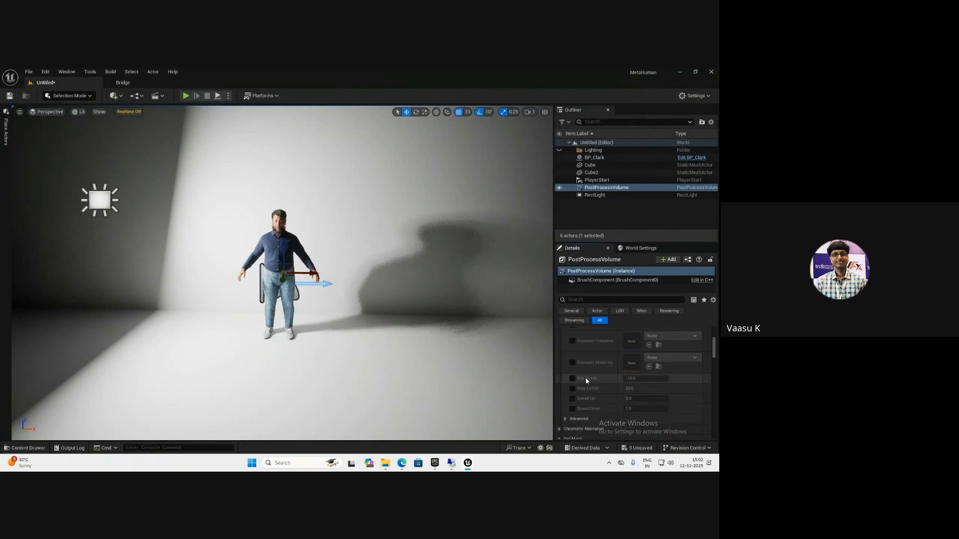
click(572, 378)
click(573, 388)
click(645, 378)
text(1)
click(653, 390)
text(1)
key(Return)
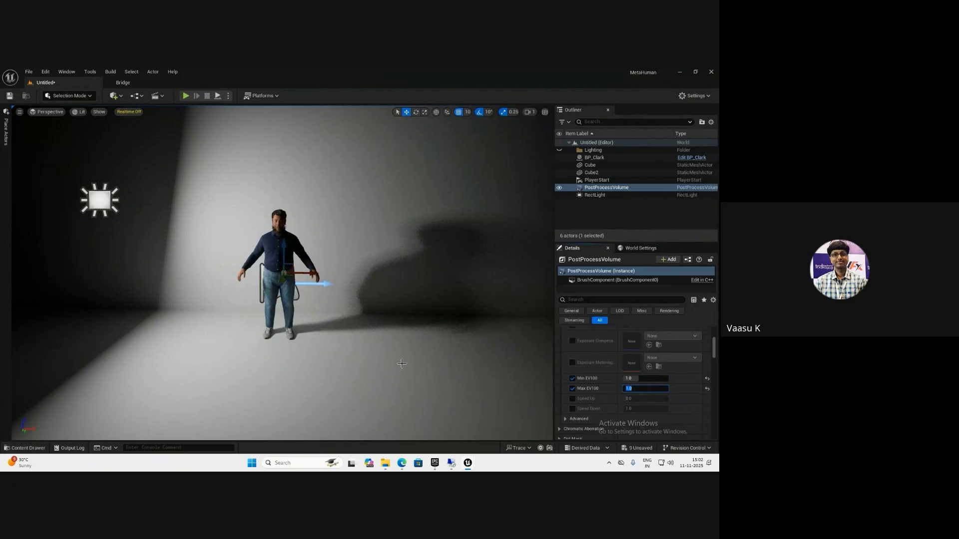
- Duplicate the rect light with a rotation of about -150° and move the copy to the opposite side of the character
right_drag(326, 324, 323, 337)
scroll(324, 337, up, 5)
scroll(323, 337, down, 3)
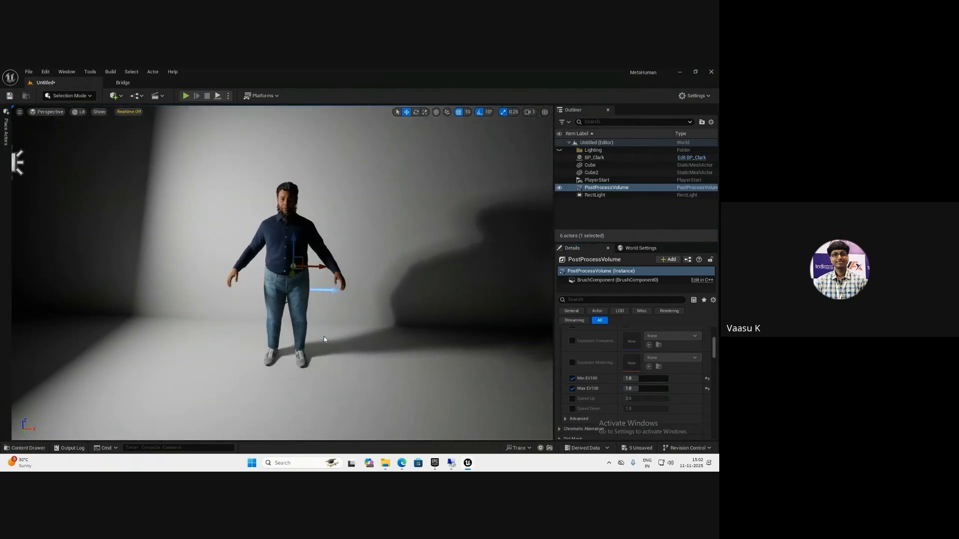
scroll(324, 337, down, 2)
click(107, 203)
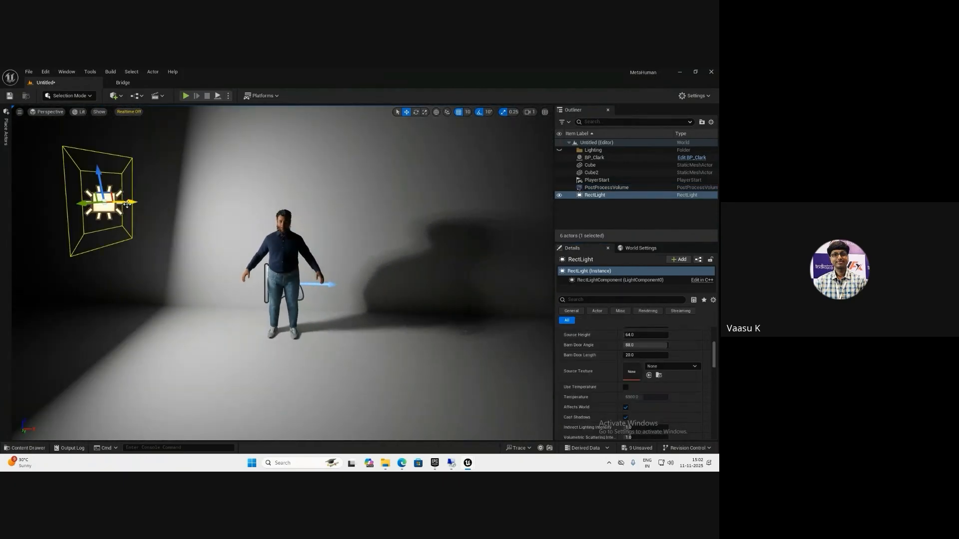
key(e)
alt+drag(129, 203, 65, 232)
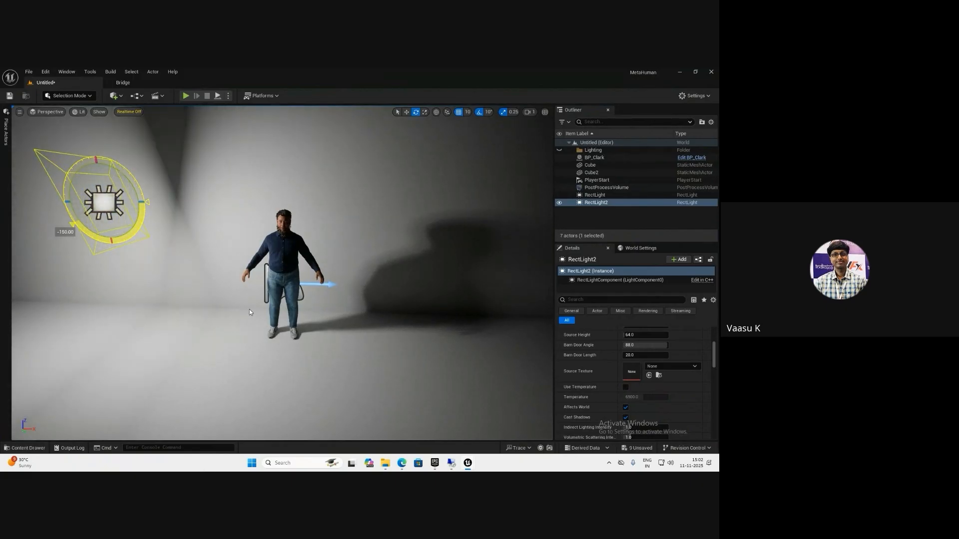
key(w)
drag(122, 203, 560, 230)
right_drag(402, 246, 412, 244)
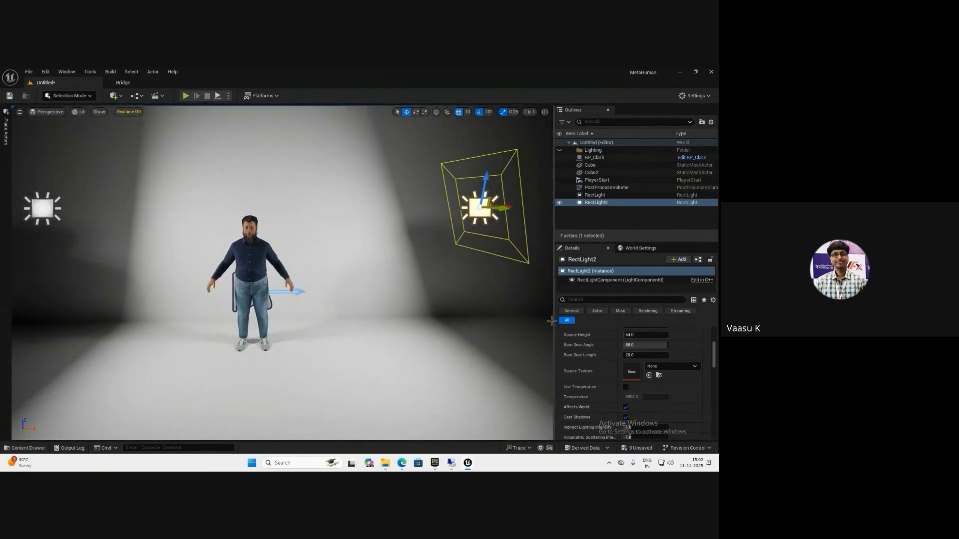
- Change the duplicated rect light's color to a salmon orange
scroll(669, 356, up, 5)
scroll(669, 355, up, 1)
click(648, 378)
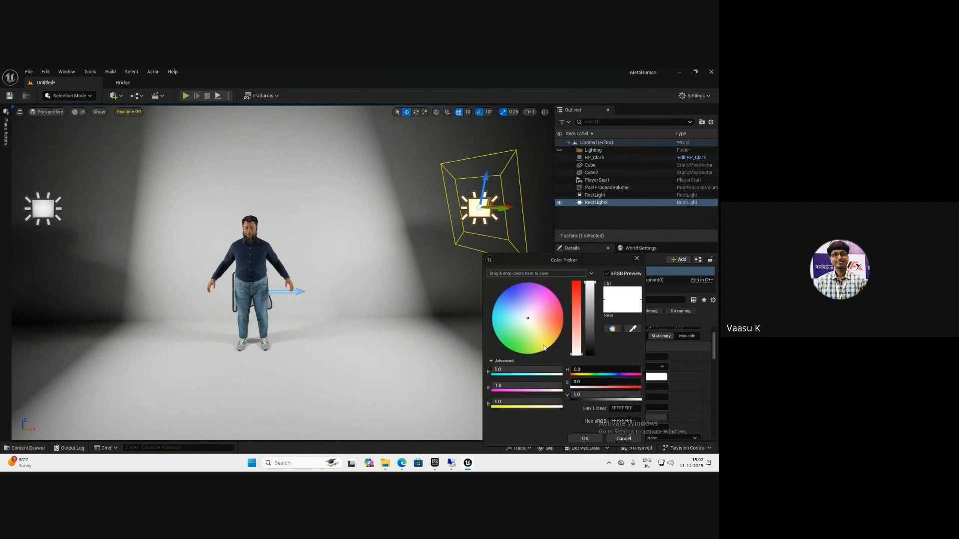
click(549, 326)
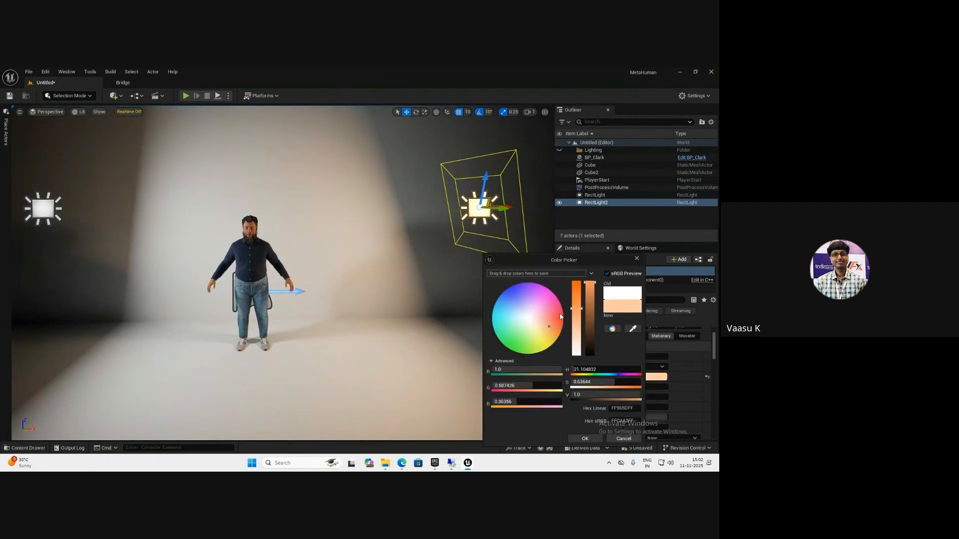
drag(560, 316, 559, 324)
click(582, 437)
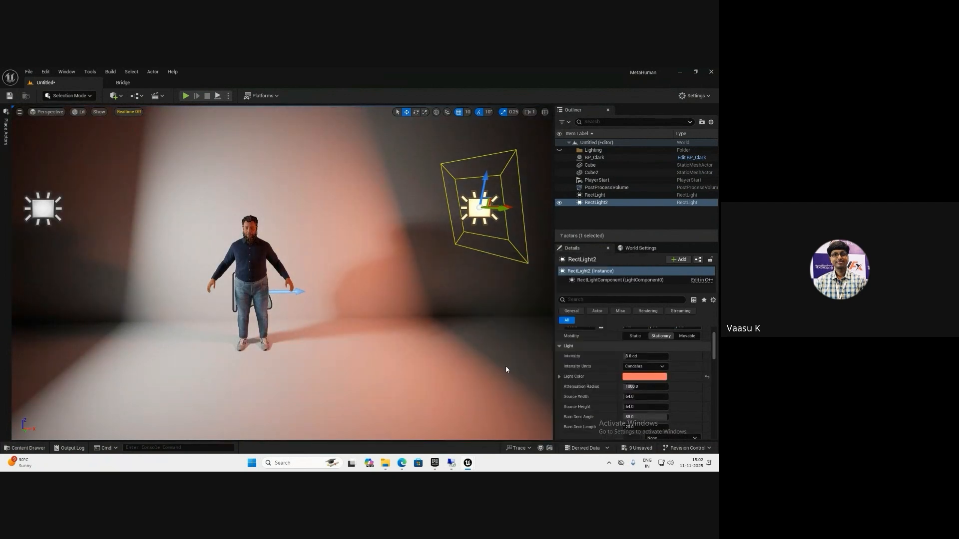
- With the back wall selected, create a material instance of M_Basic_Wall in the StarterContent Materials folder, keeping its default name
click(285, 203)
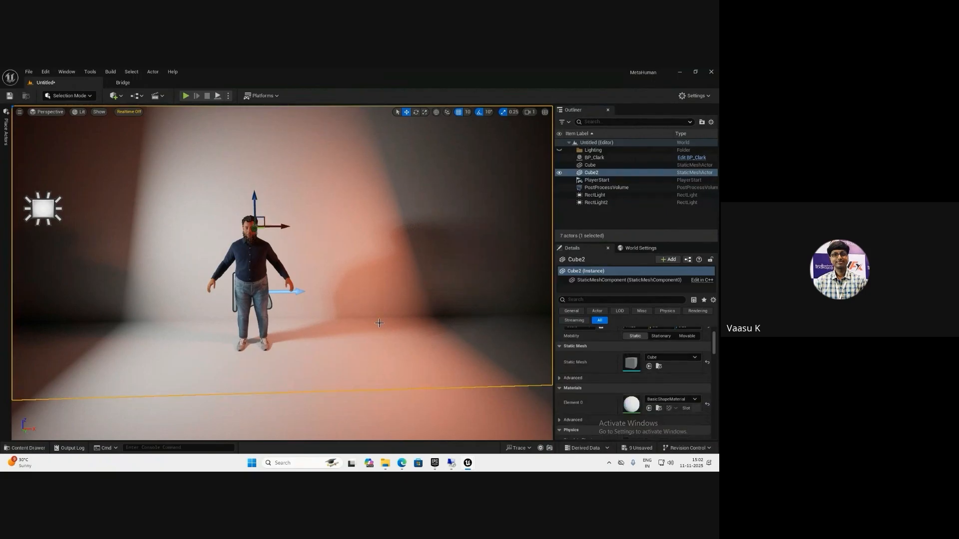
key(ctrl+space)
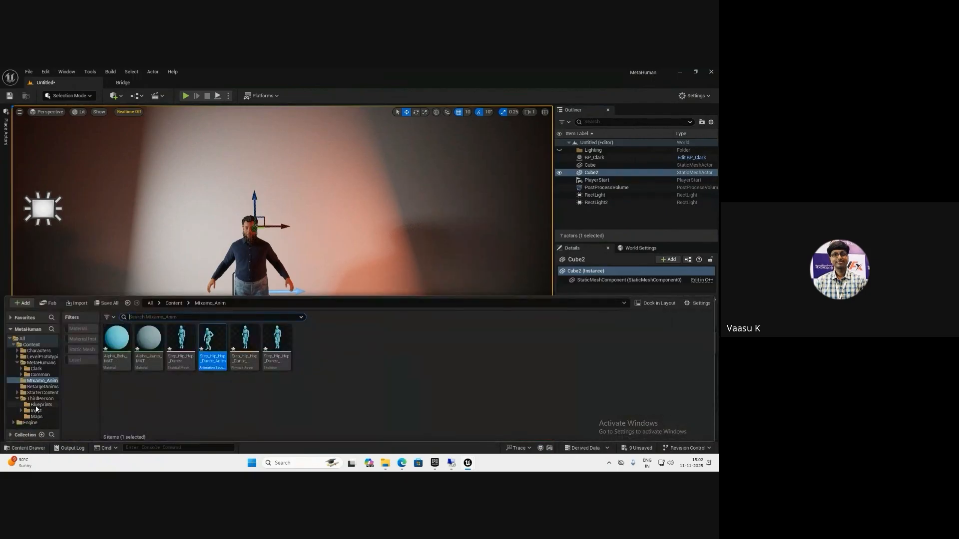
click(43, 392)
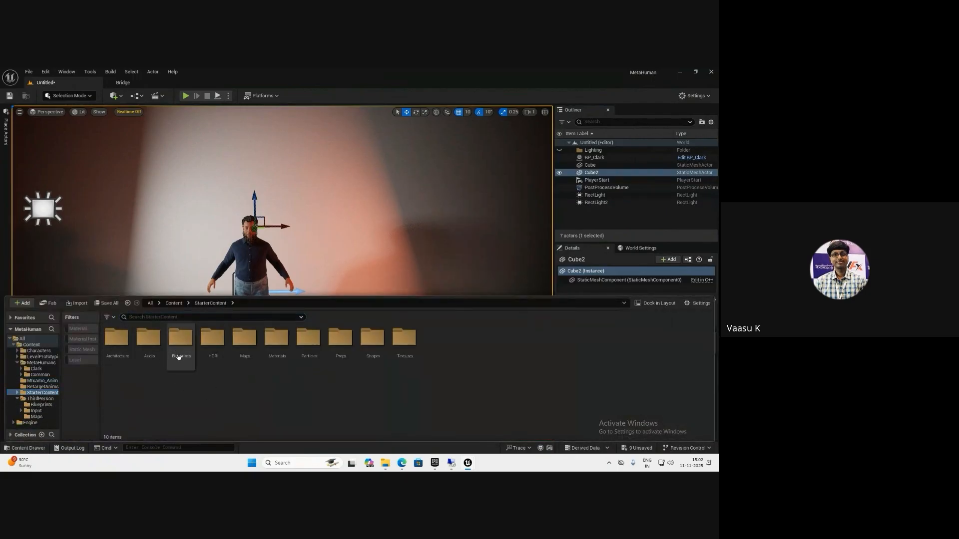
double_click(276, 338)
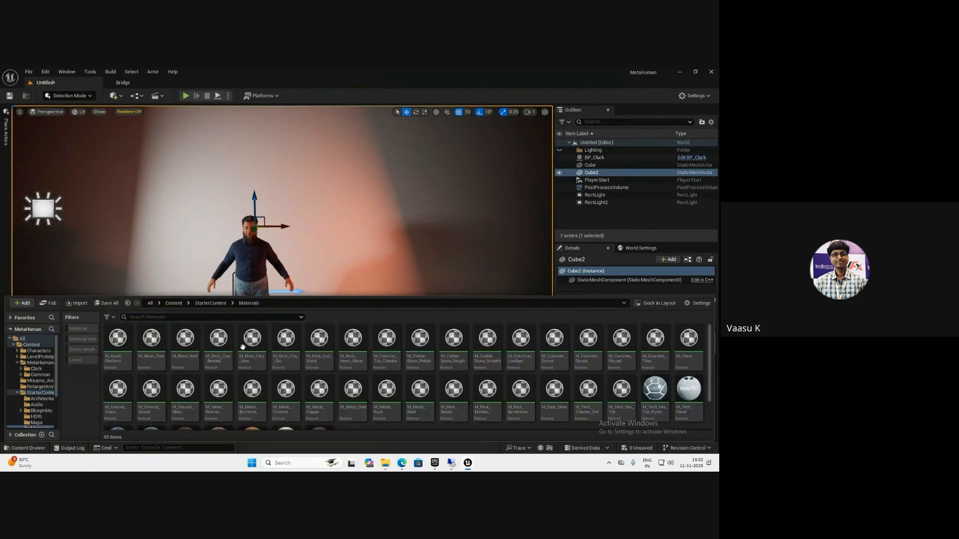
right_click(180, 346)
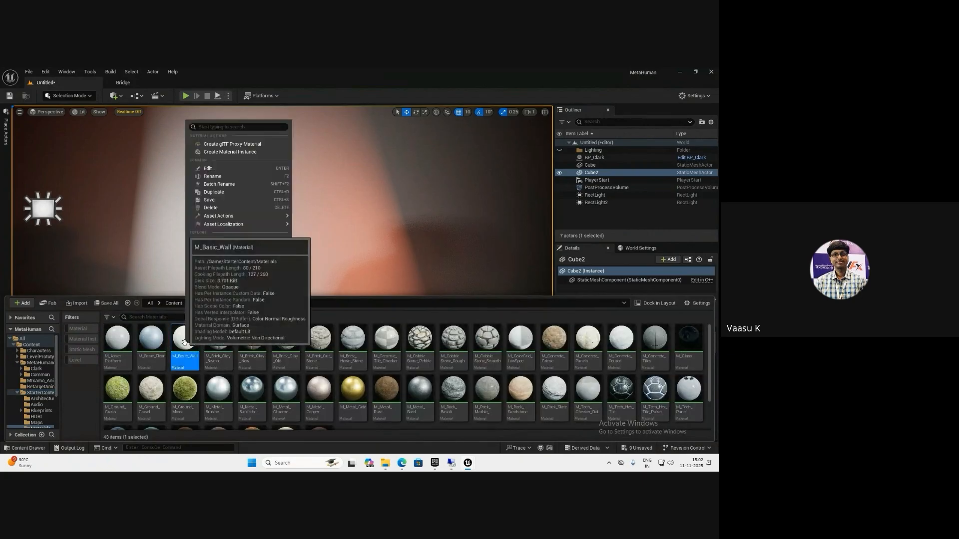
click(237, 152)
key(Return)
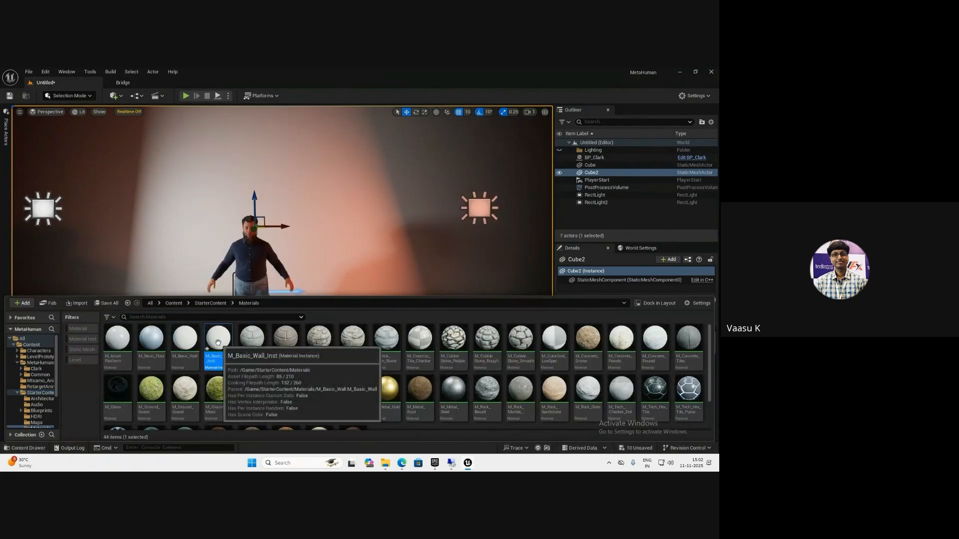
click(371, 250)
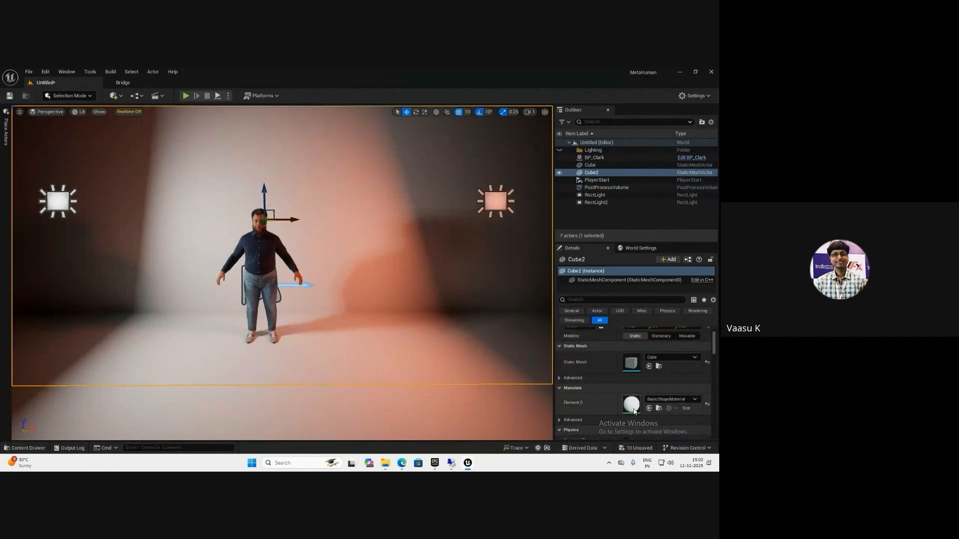
- Assign the M_Basic_Wall_Inst material instance to the back wall
click(649, 409)
right_drag(430, 338, 438, 333)
- Enable the Color parameter of M_Basic_Wall_Inst, darken it to near black and save the material instance
key(ctrl+space)
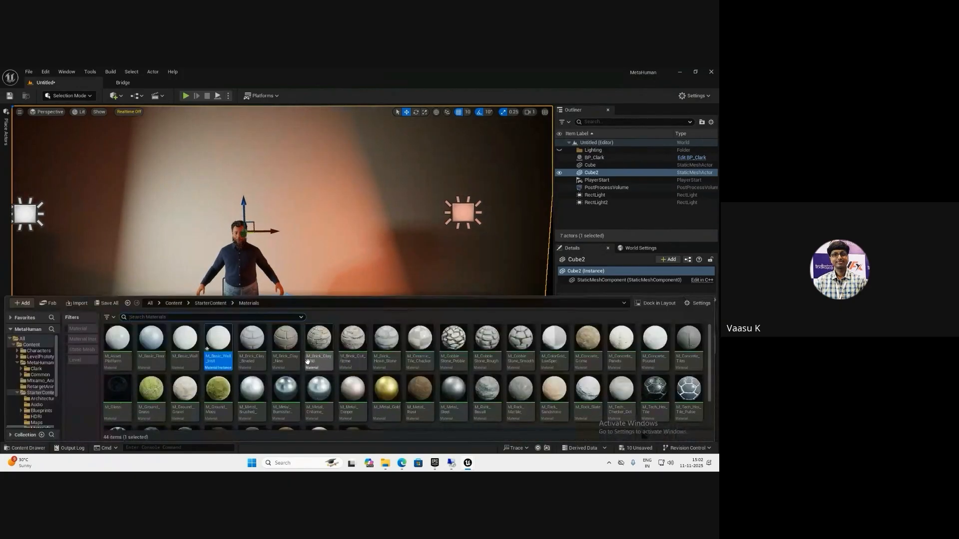
double_click(227, 343)
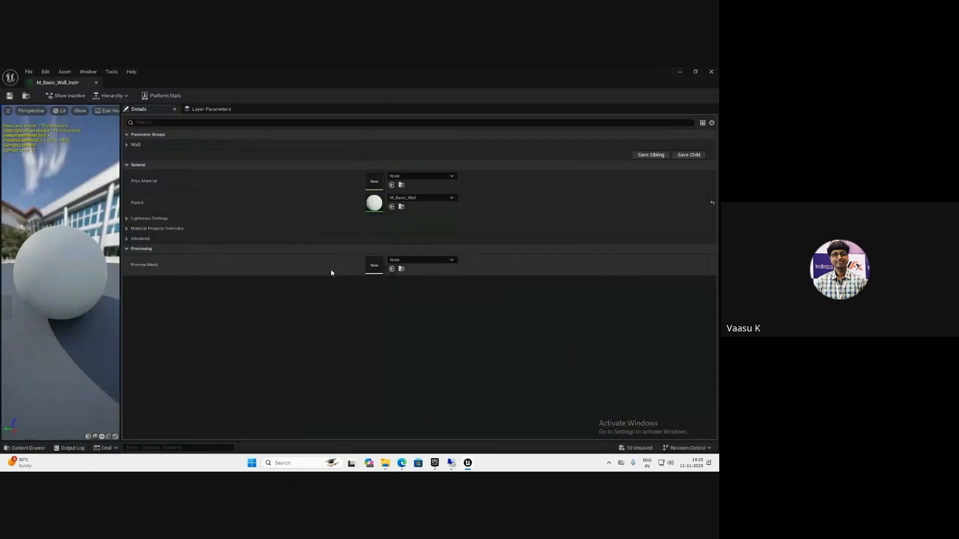
click(127, 145)
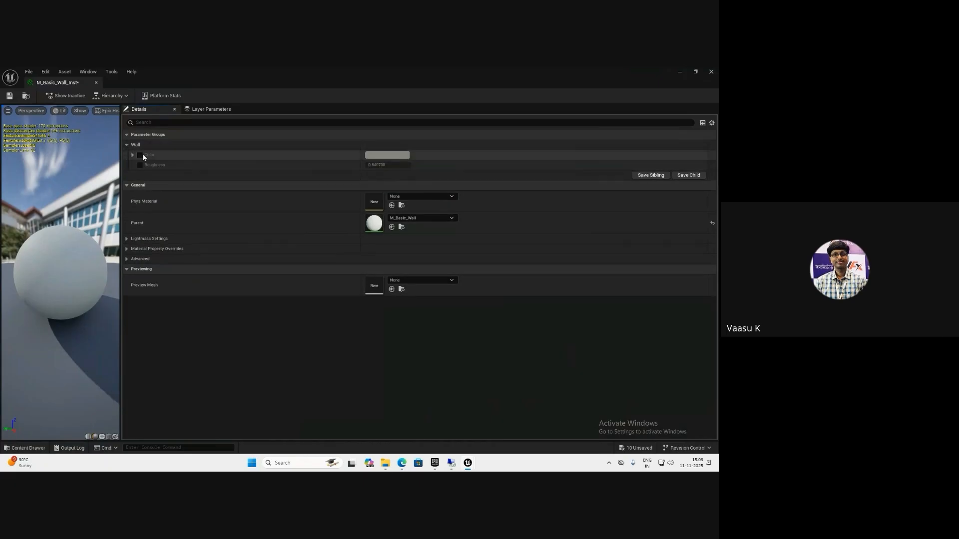
click(388, 155)
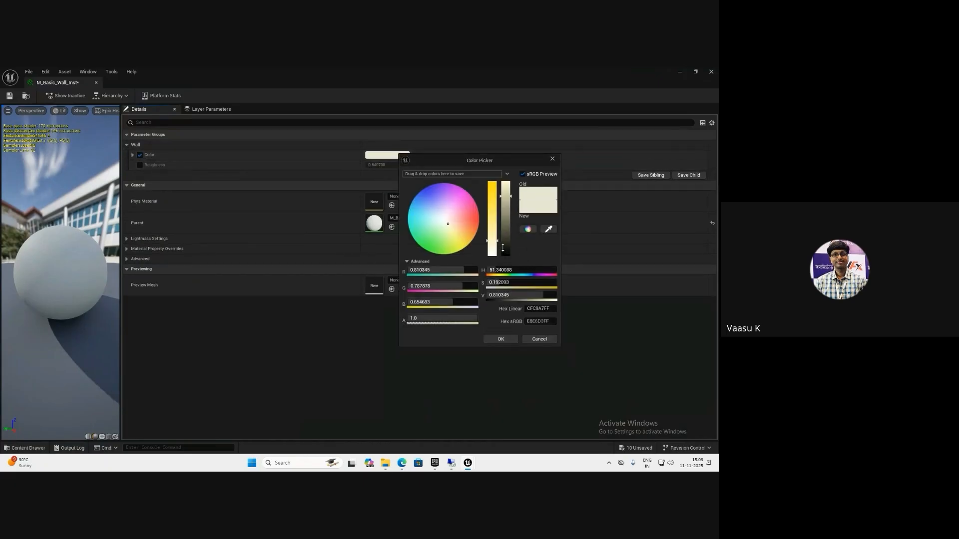
drag(503, 248, 504, 256)
click(500, 340)
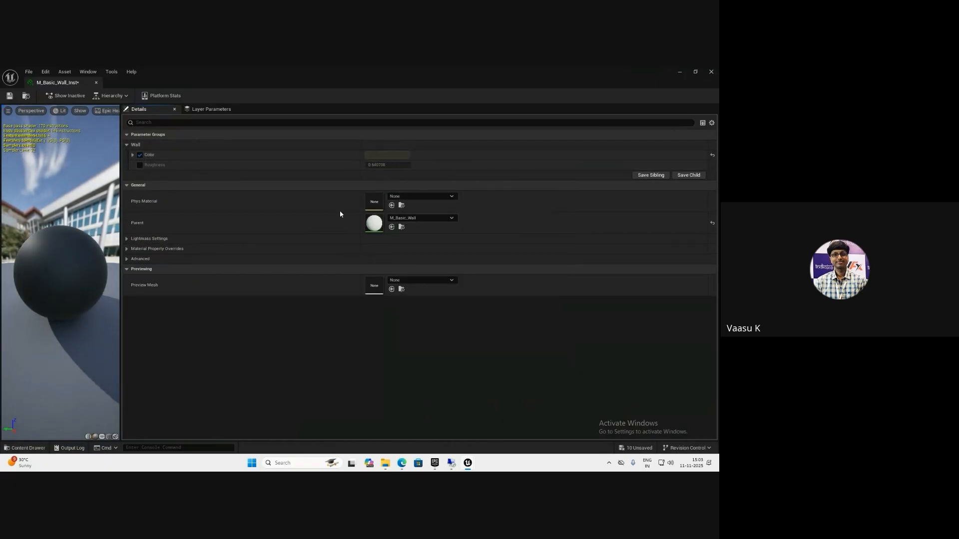
click(9, 95)
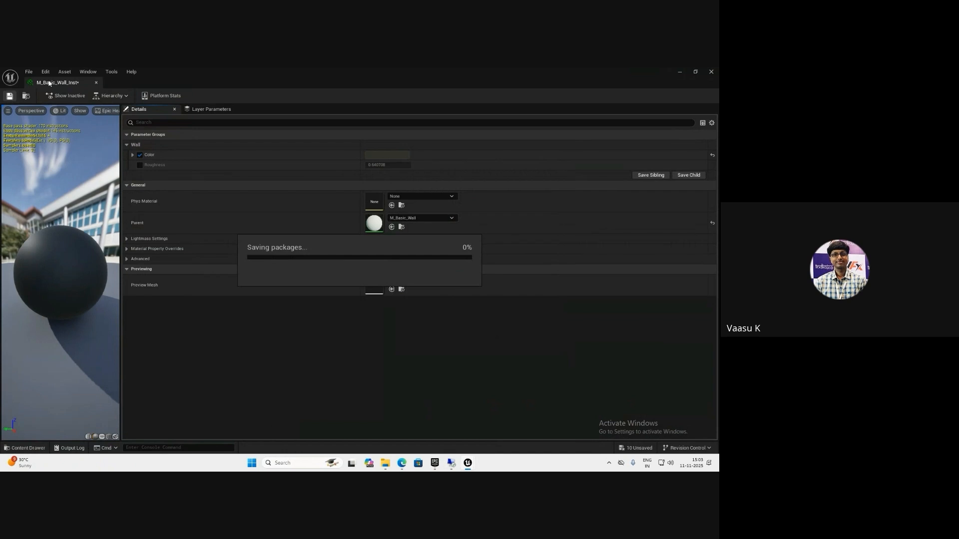
click(96, 82)
- Assign the darkened M_Basic_Wall_Inst material instance to the floor cube
click(649, 409)
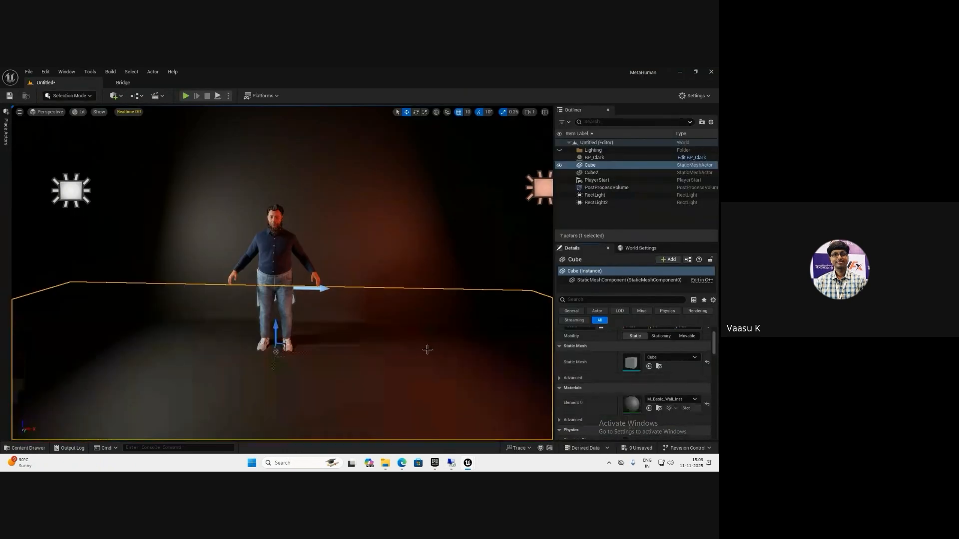
scroll(352, 330, up, 6)
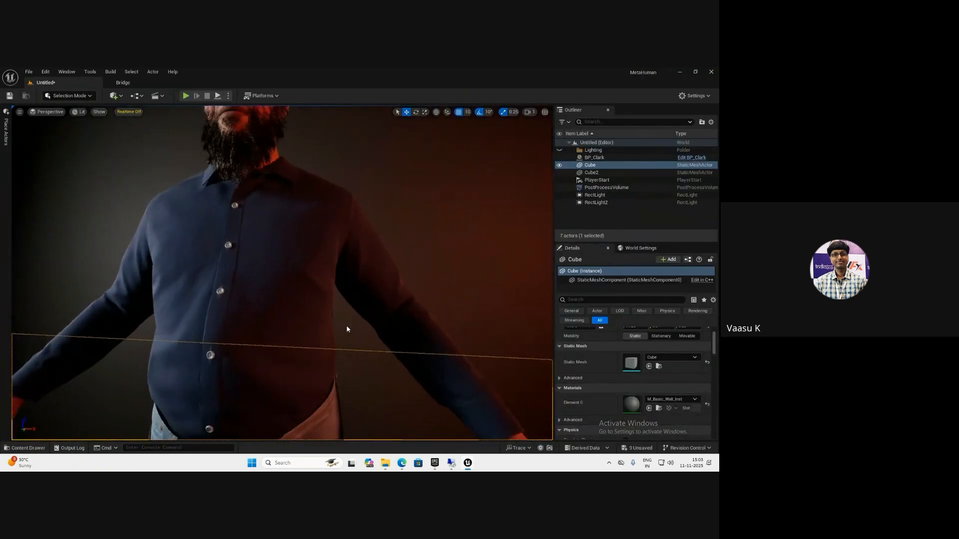
scroll(349, 327, down, 3)
- Add a level sequence saved in the Content folder under the default name NewLevelSequence
key(ctrl+space)
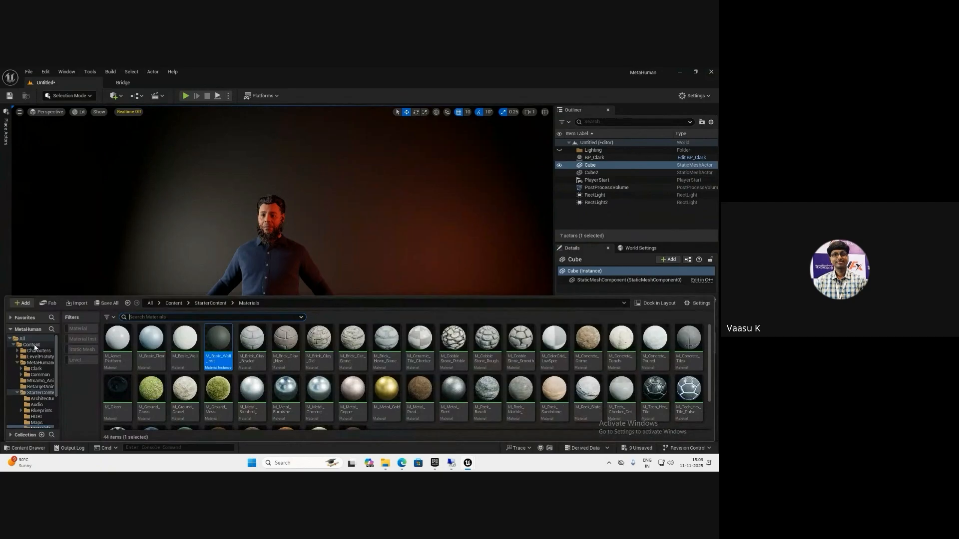
right_click(348, 408)
click(296, 410)
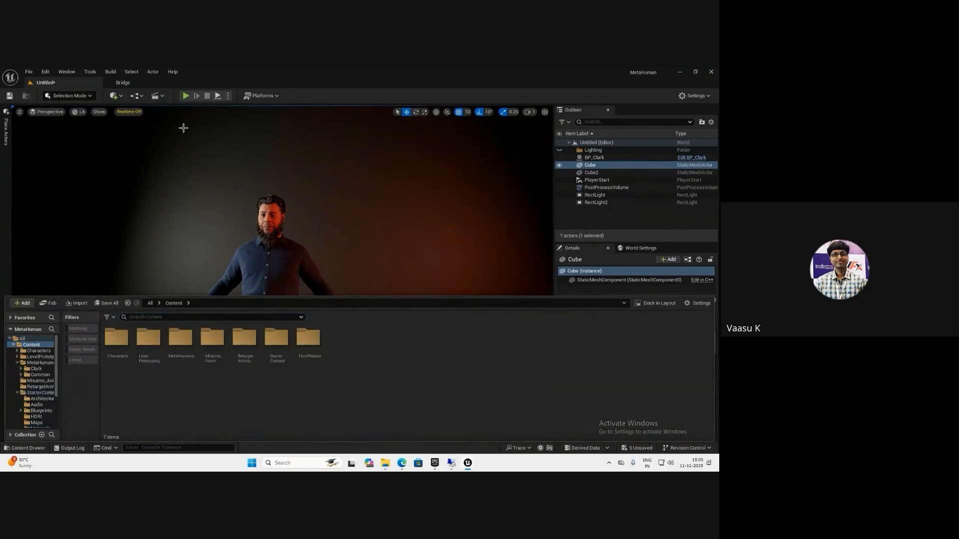
click(158, 95)
click(182, 117)
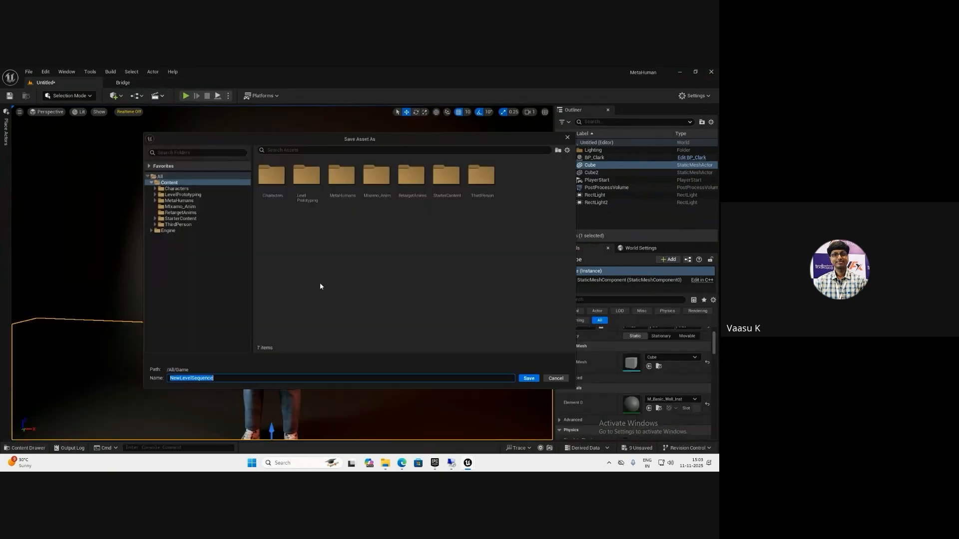
click(529, 378)
- Save the level in the Content folder as Meta_studio
click(9, 95)
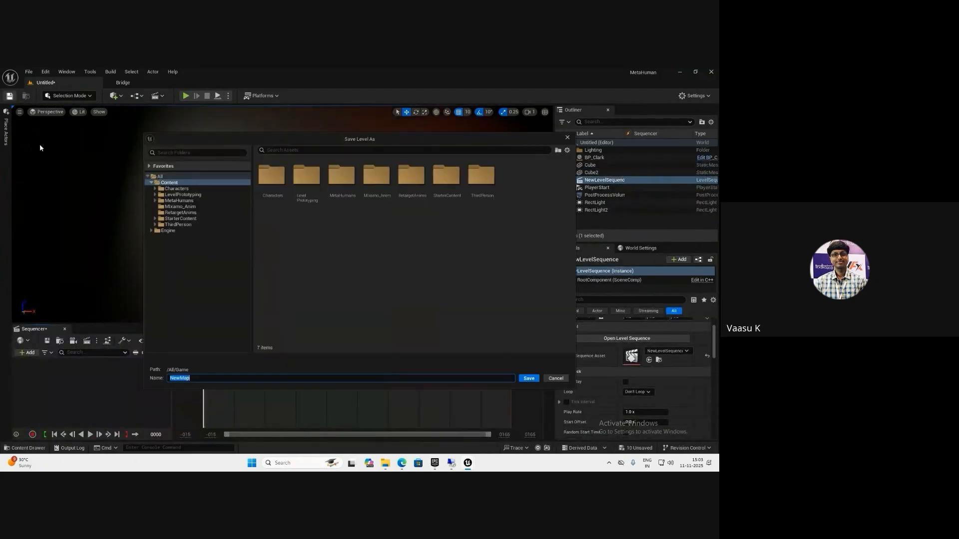
text(Meta_studi)
key(Return)
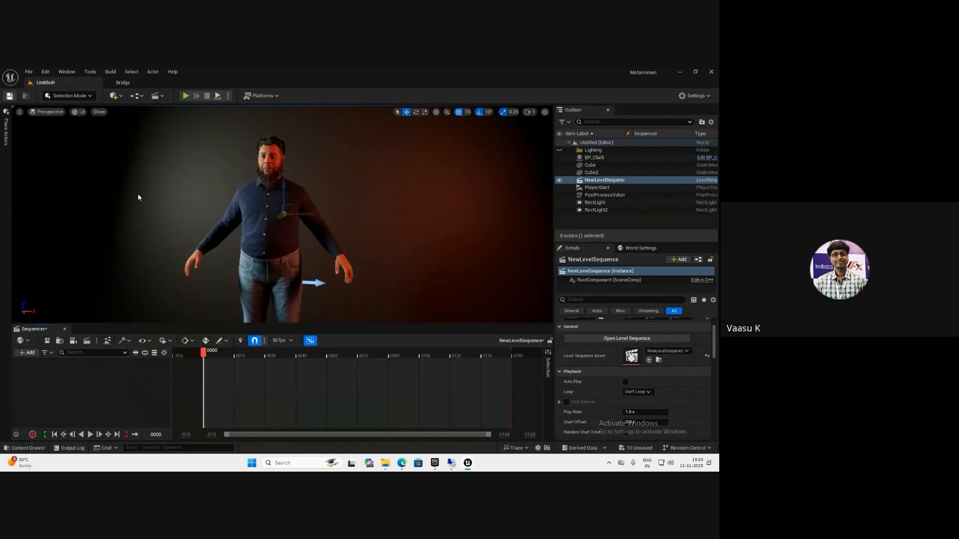
- Duplicate the orange rect light, rotate the copy to face the character and move it in front of him
scroll(263, 240, up, 5)
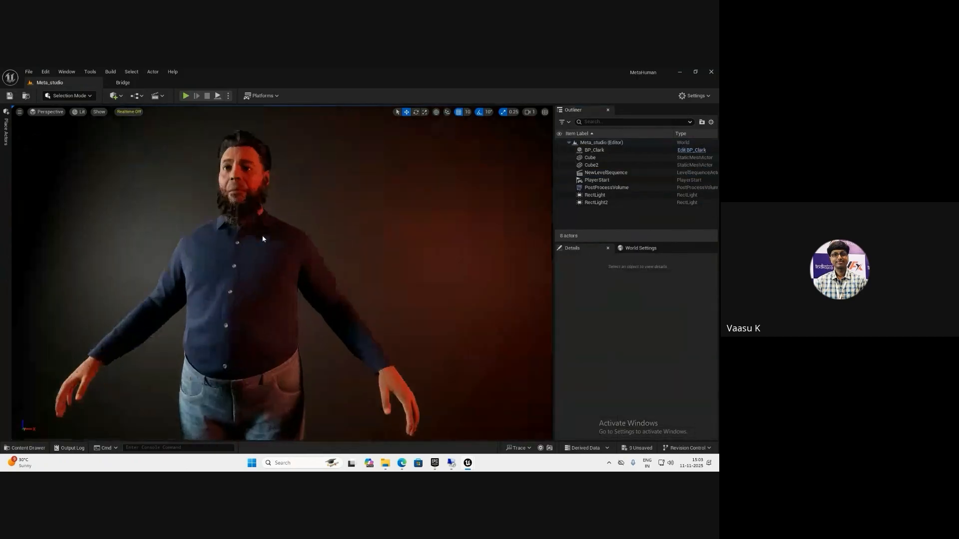
scroll(262, 237, down, 8)
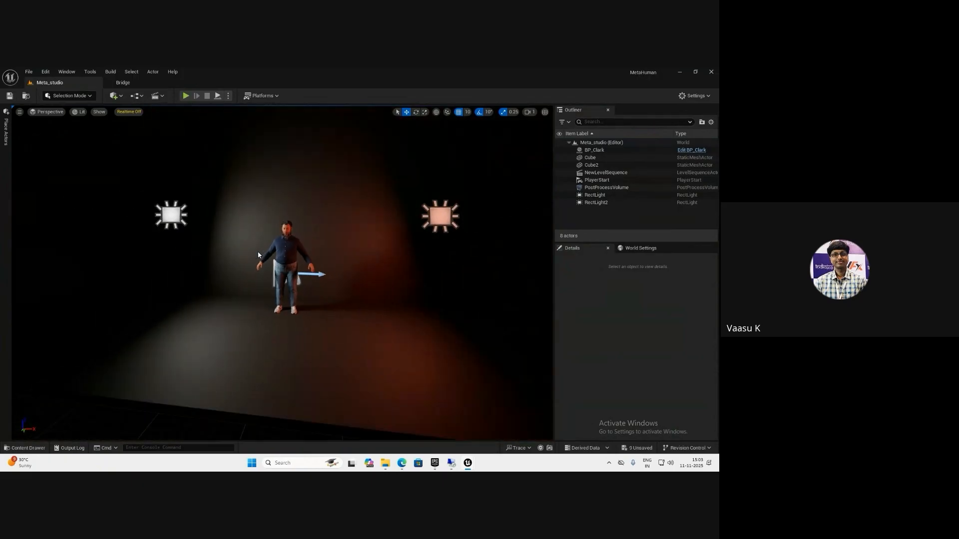
click(431, 221)
key(e)
alt+drag(416, 219, 280, 231)
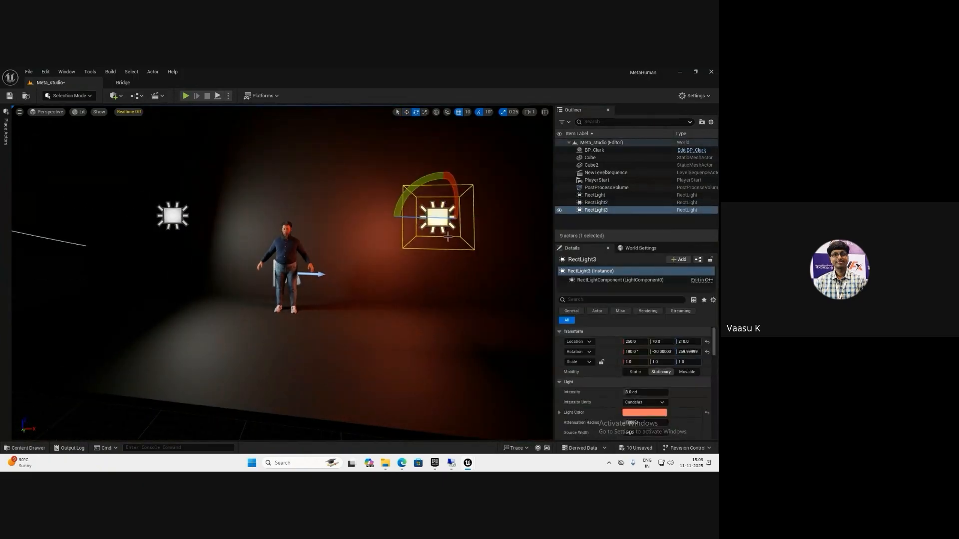
key(w)
alt+drag(379, 253, 431, 257)
middle_drag(432, 257, 449, 258)
drag(352, 206, 99, 212)
alt+drag(93, 260, 253, 271)
key(f)
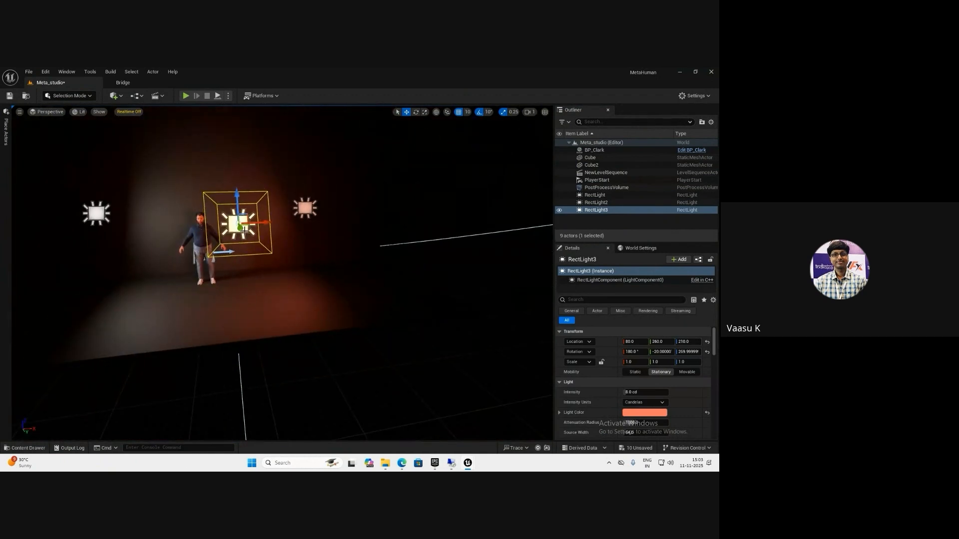
- Change the front rect light's color to a pale warm cream
click(644, 412)
click(543, 325)
scroll(295, 320, up, 10)
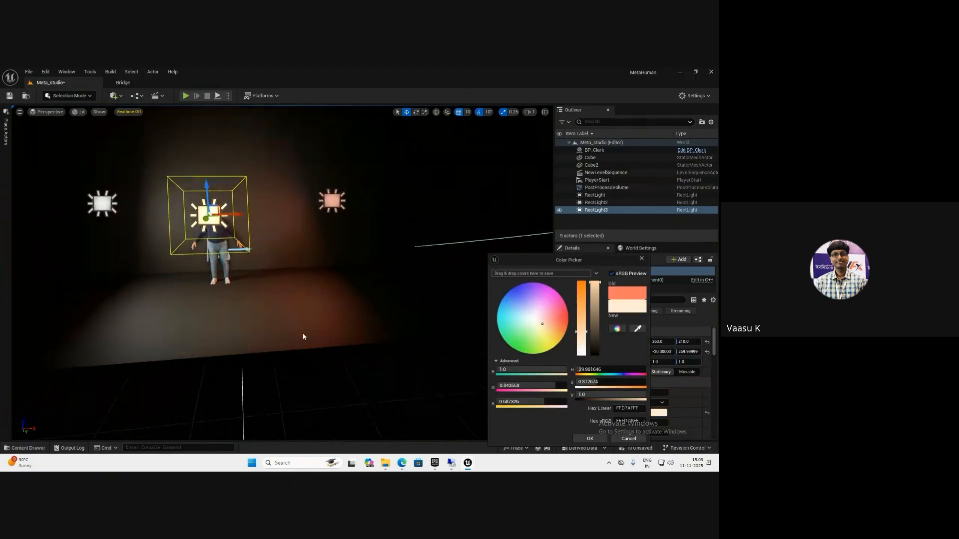
right_drag(254, 321, 220, 319)
- Change the original white rect light's color to light blue
click(165, 219)
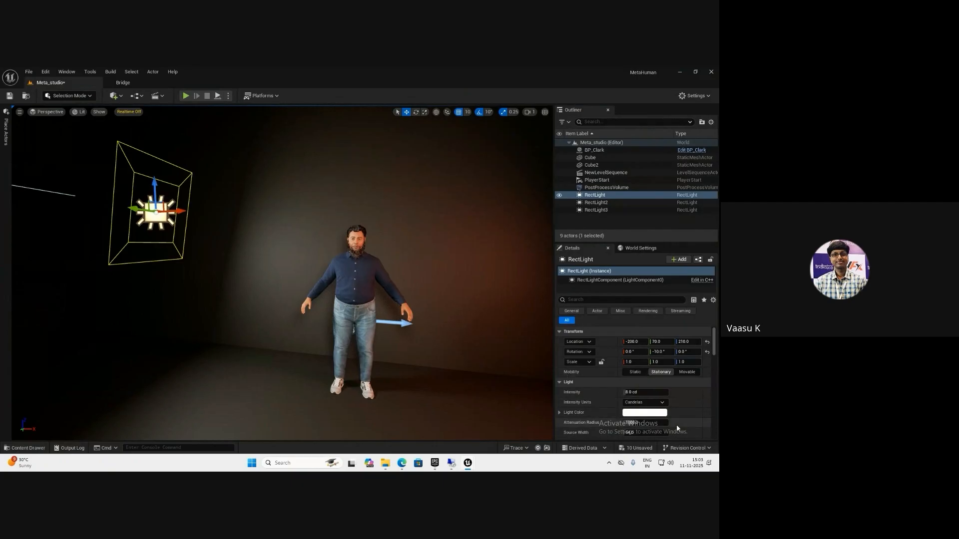
click(657, 413)
click(538, 347)
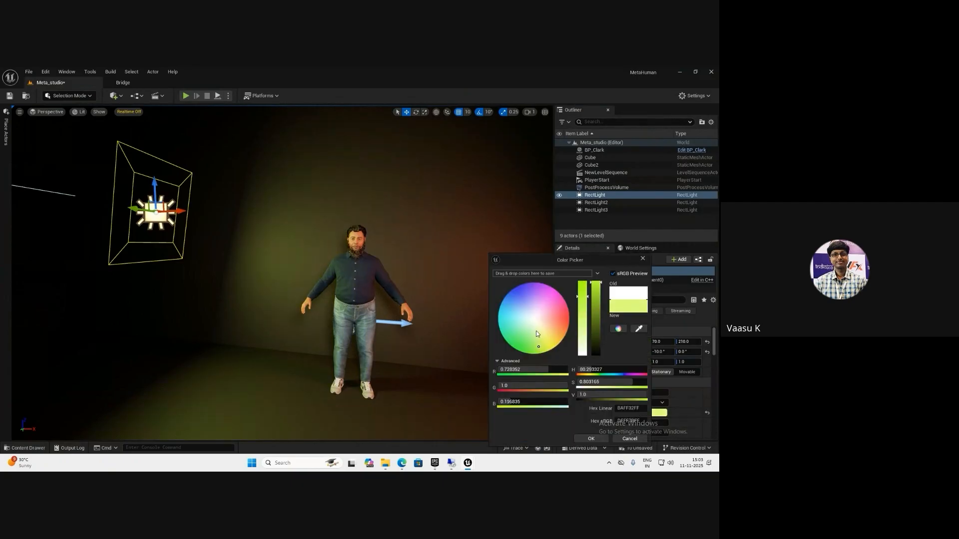
click(506, 303)
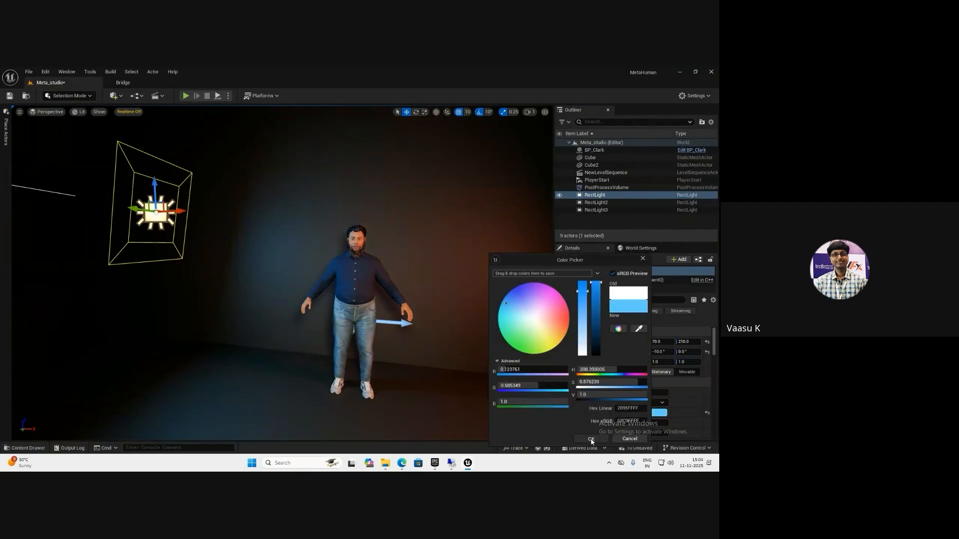
click(590, 439)
scroll(385, 328, up, 8)
scroll(378, 330, down, 8)
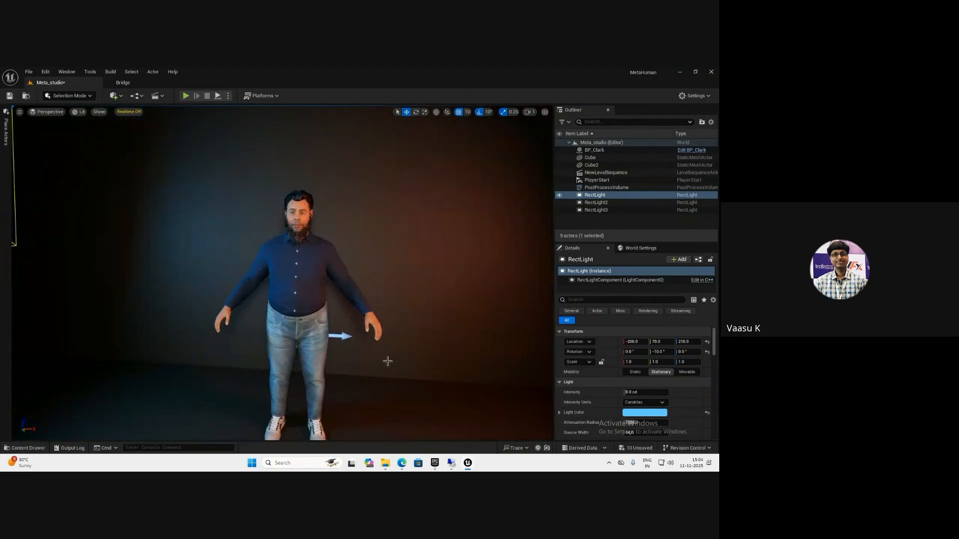
- Open NewLevelSequence, dock the Sequencer Curves window beside the Sequencer and save the sequence
key(ctrl+space)
click(374, 344)
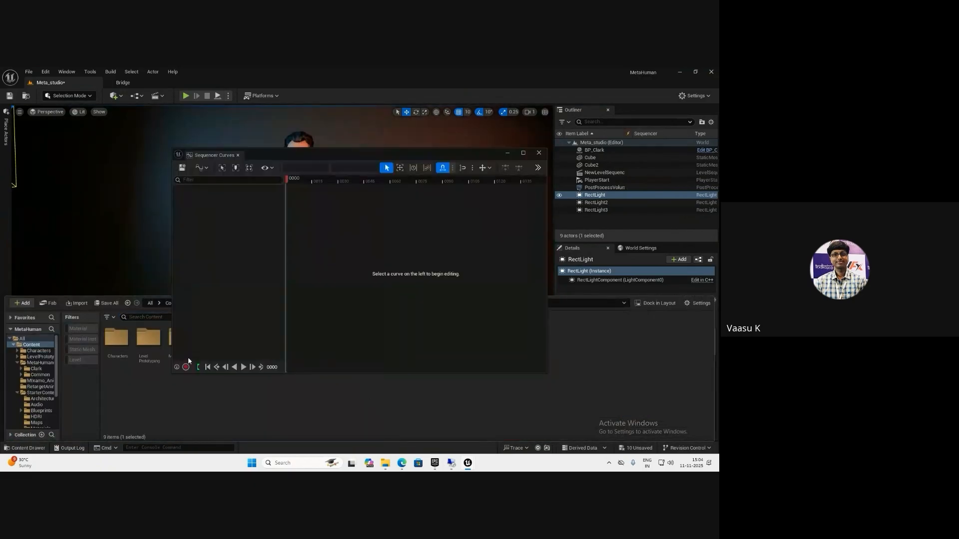
drag(214, 156, 119, 333)
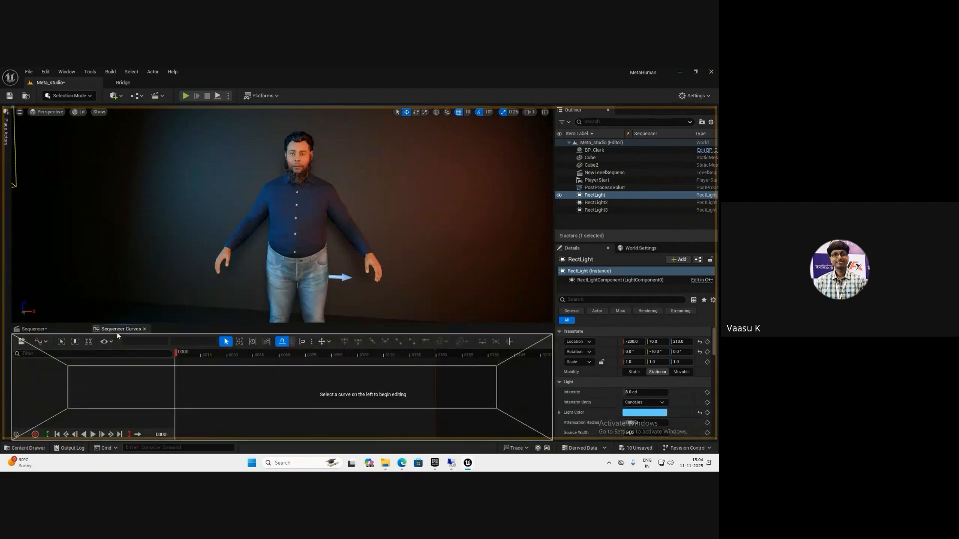
click(52, 331)
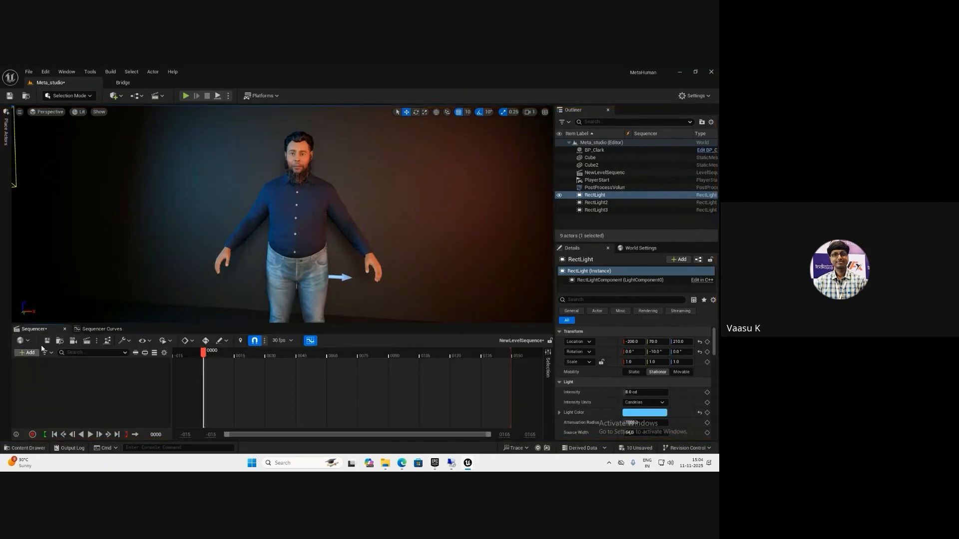
click(46, 341)
- Create a folder named Audio in the Content folder and import the sound file into it
drag(192, 268, 223, 252)
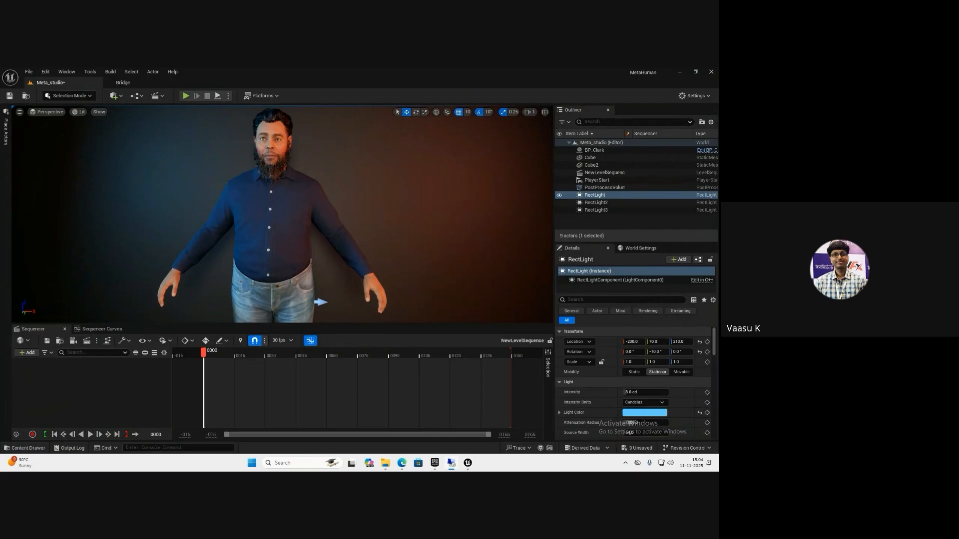
key(ctrl+space)
right_click(232, 421)
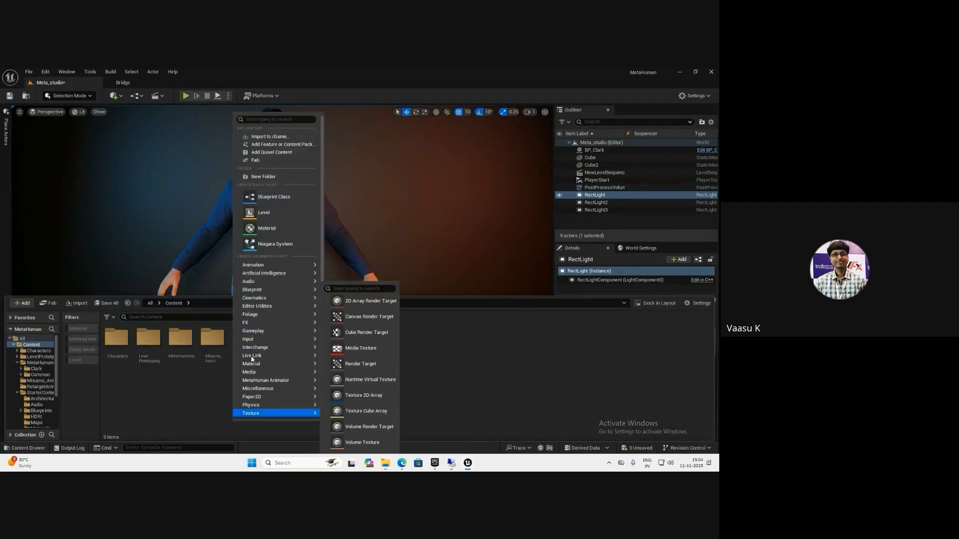
click(267, 177)
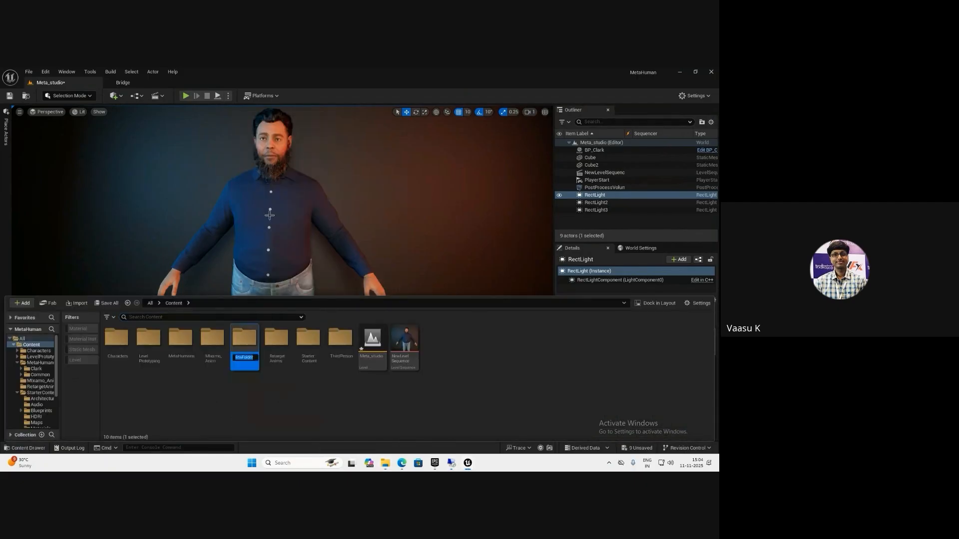
text(Ai)
key(Return)
key(Return)
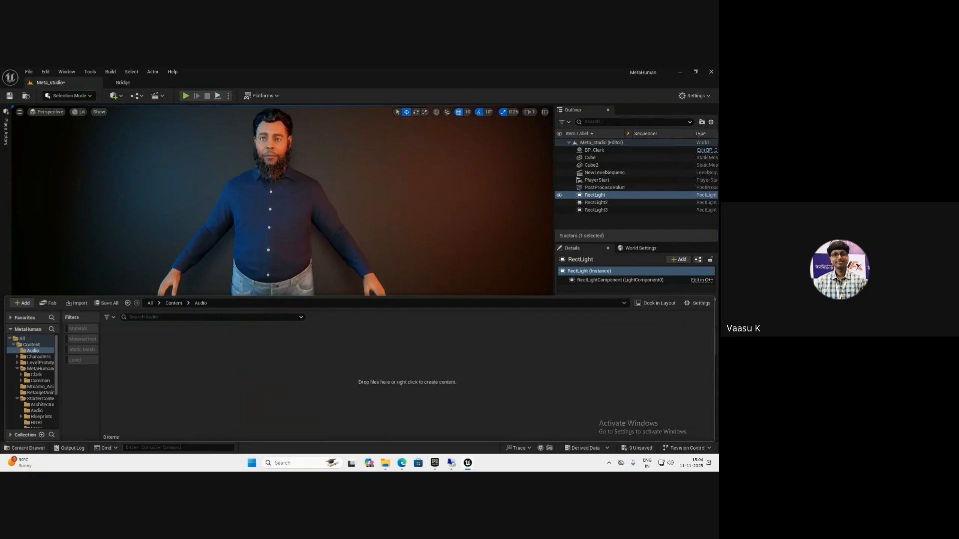
drag(211, 369, 210, 367)
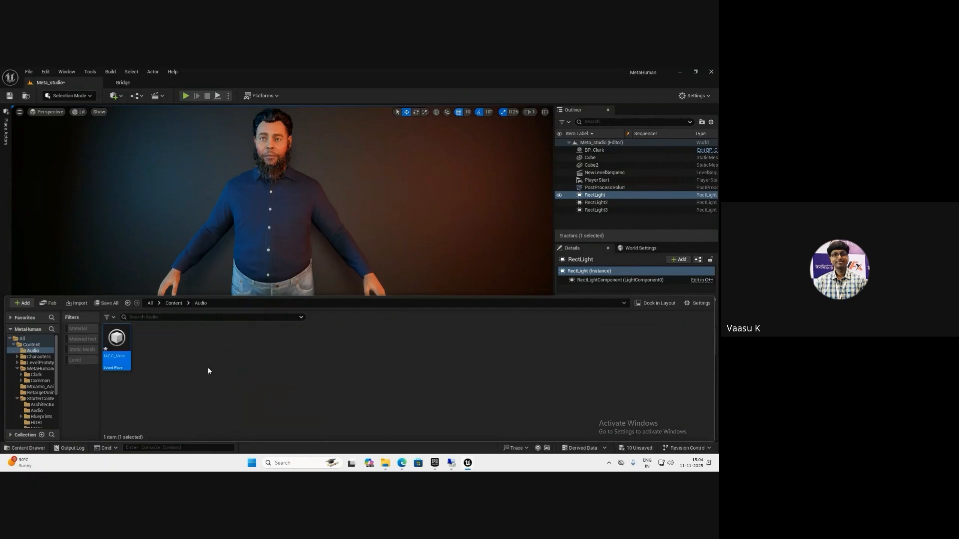
- Create a MetaHuman Performance asset in the Audio folder with its default name and open it
right_click(208, 368)
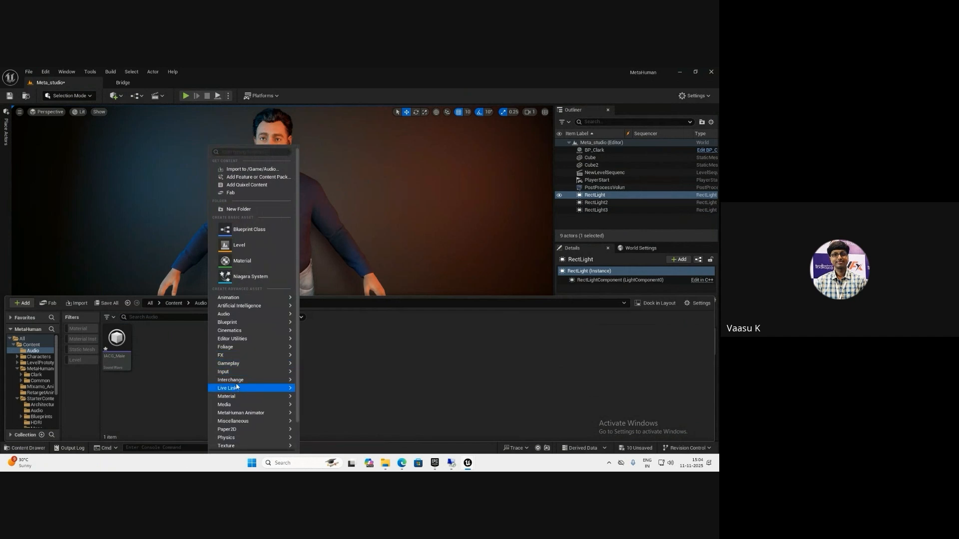
mouse_move(244, 415)
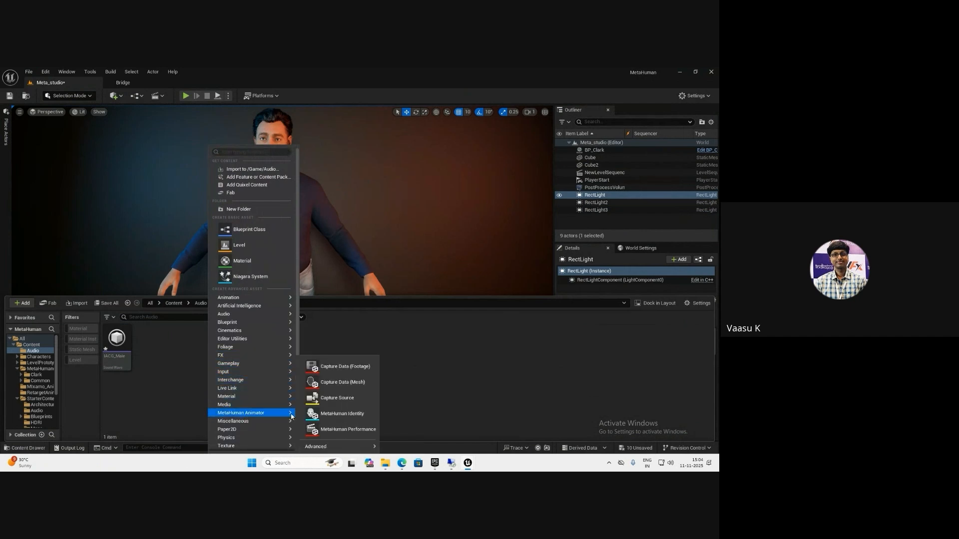
click(347, 429)
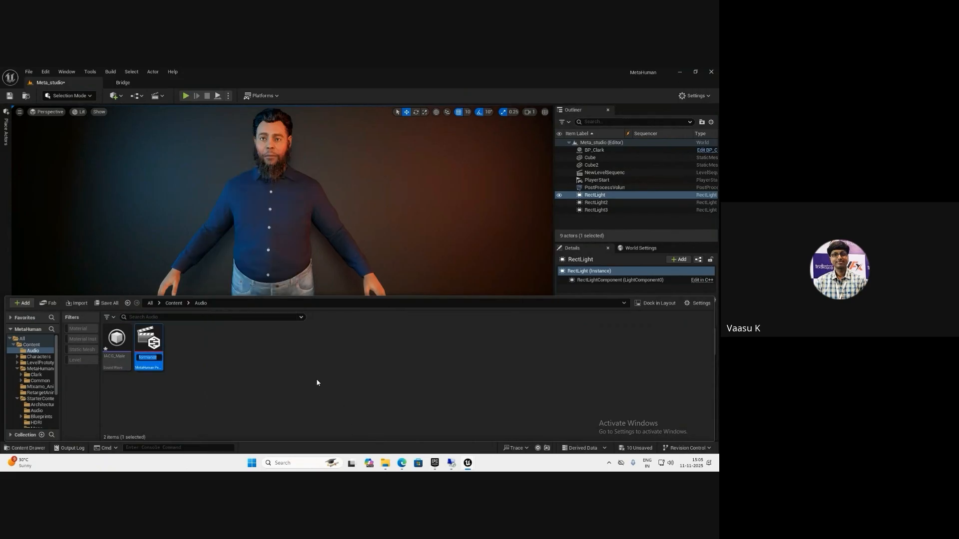
key(Return)
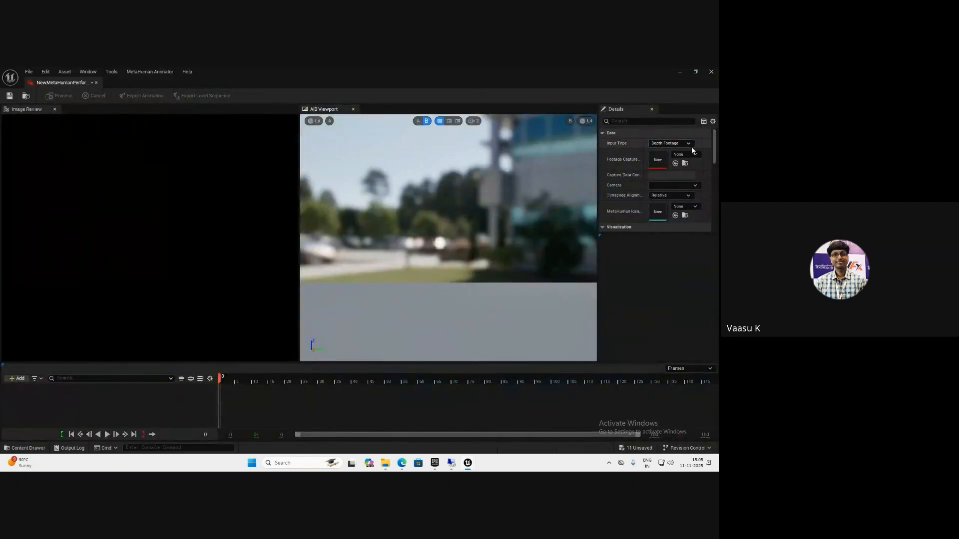
- Set the performance's input type to Audio and assign the IACG_Male sound wave as its audio
click(681, 143)
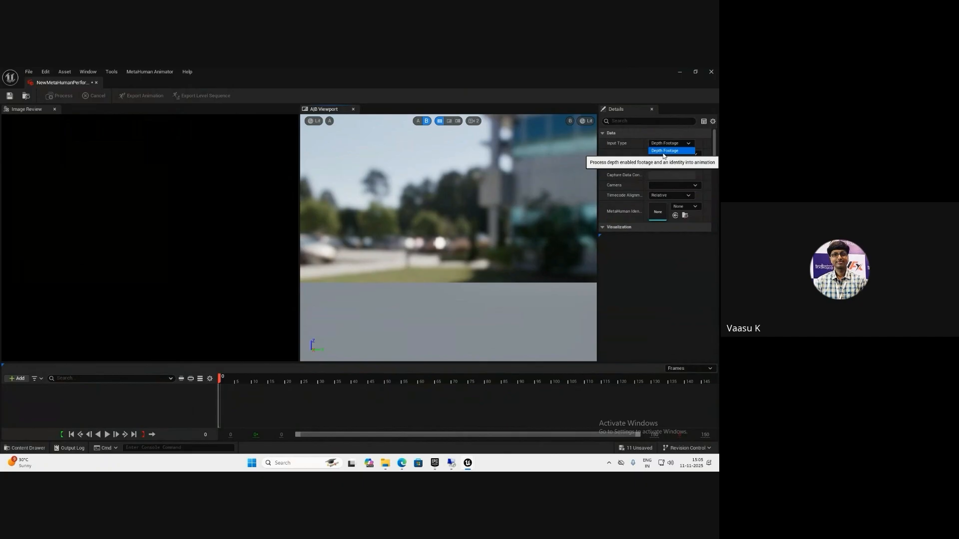
click(669, 157)
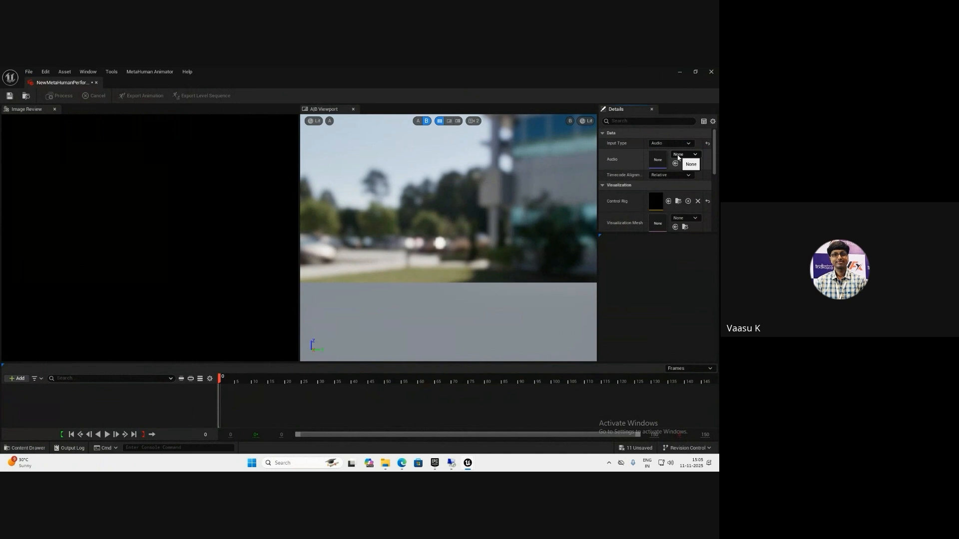
click(683, 154)
click(677, 157)
key(ctrl+space)
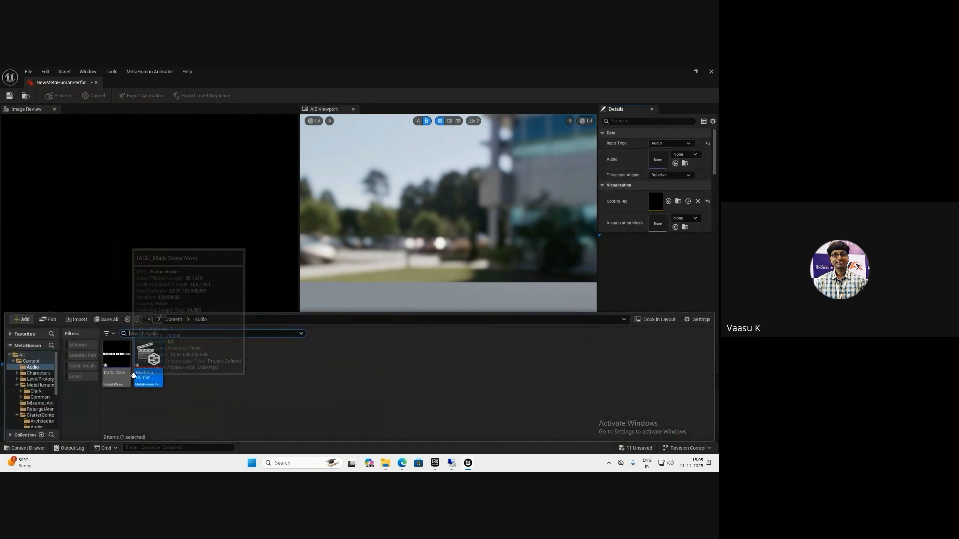
click(116, 359)
click(675, 163)
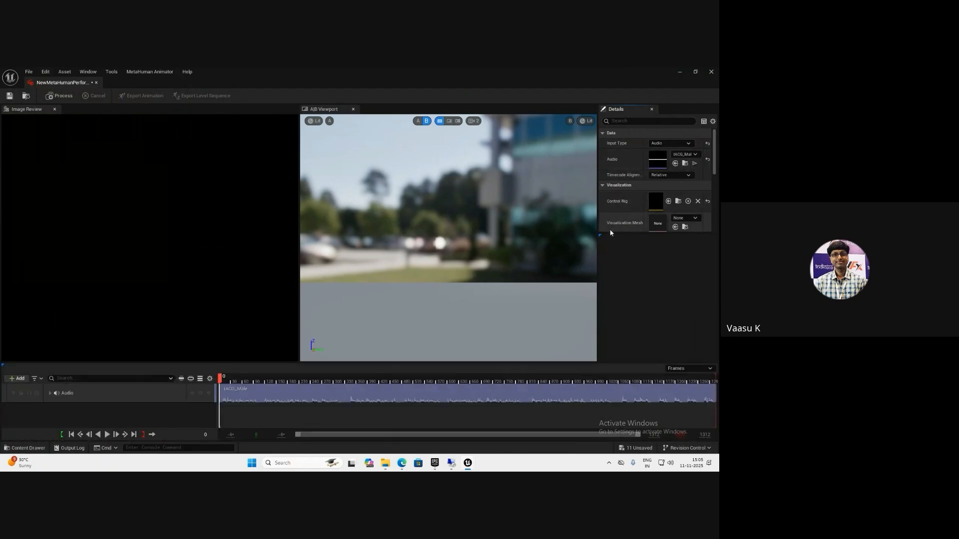
- Set the visualization mesh to Clark_FaceMesh and accept switching to the audio clock source
scroll(684, 222, down, 1)
click(685, 197)
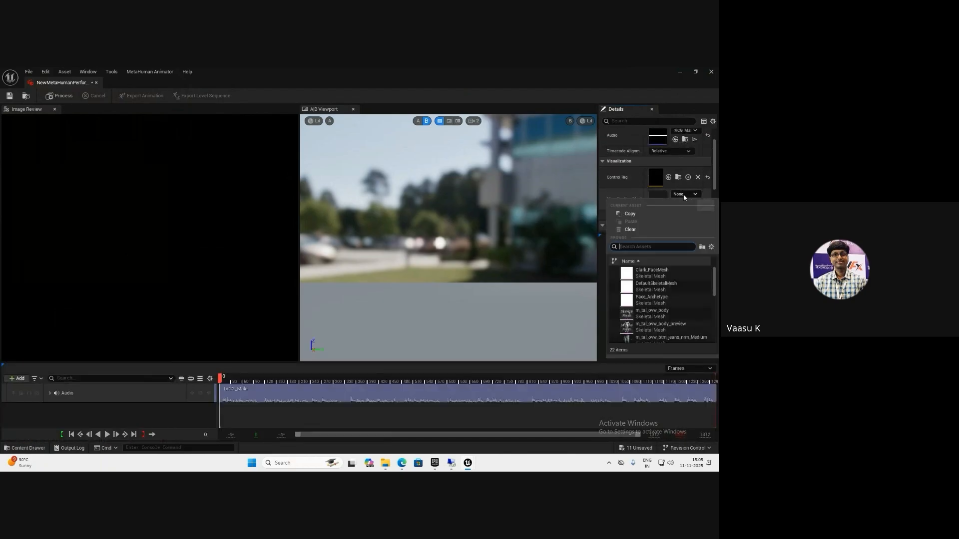
click(665, 272)
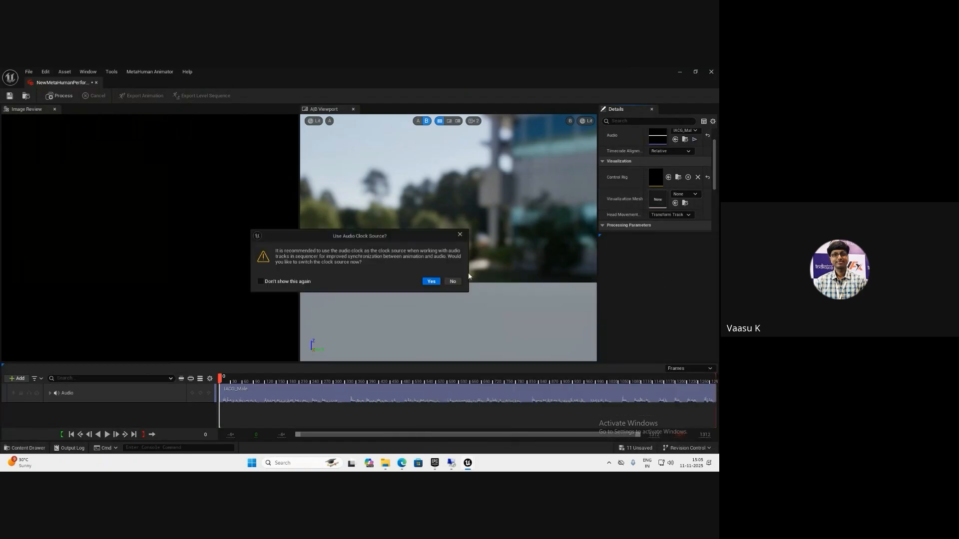
click(431, 282)
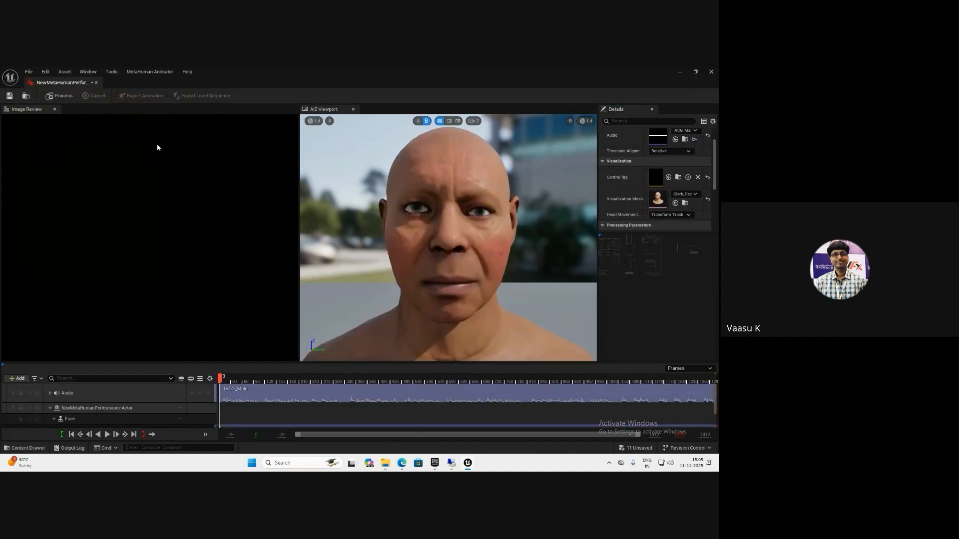
- Process the audio performance and play back part of the facial animation from frame 18
click(56, 97)
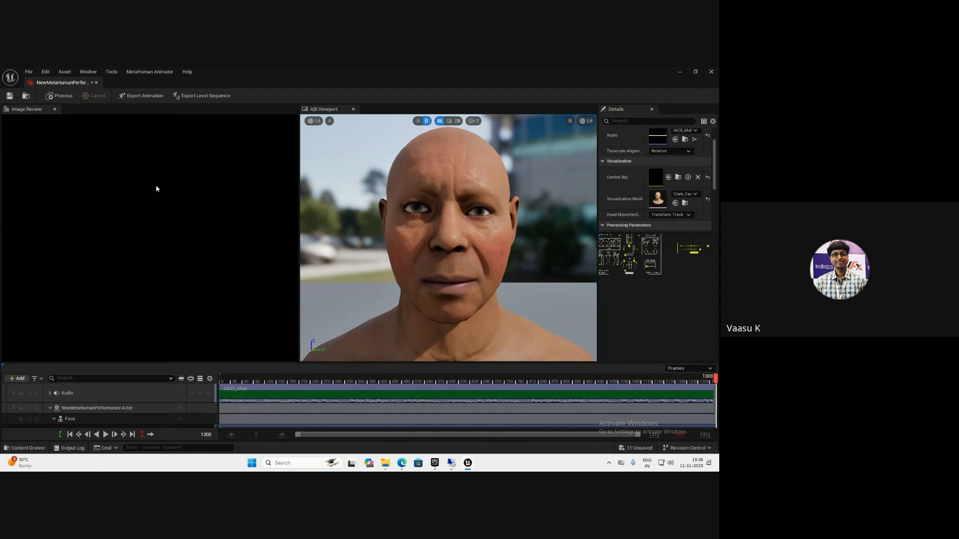
click(227, 381)
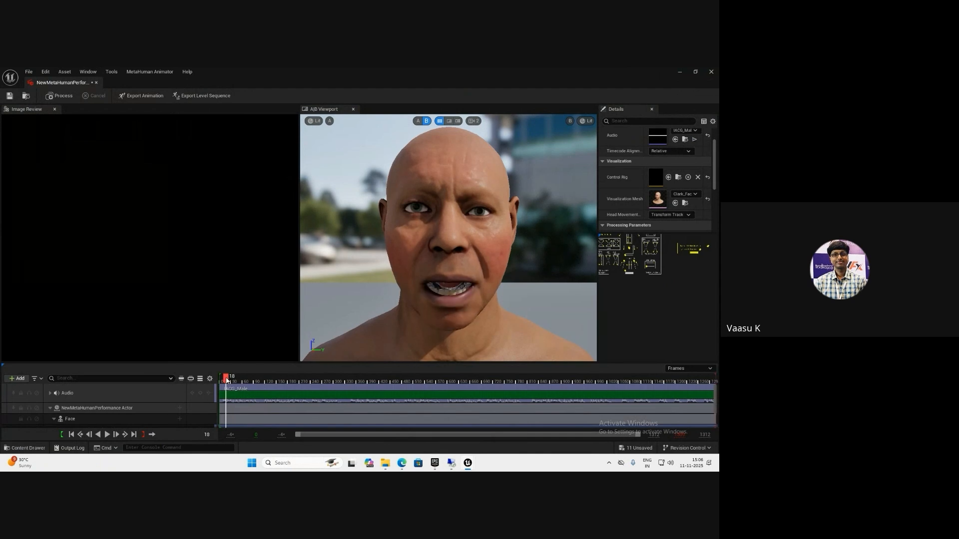
key(space)
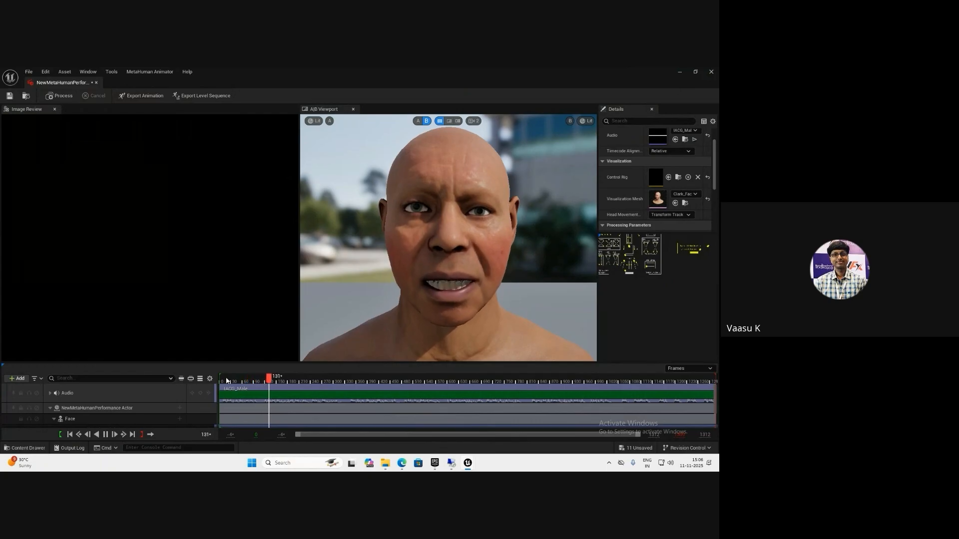
key(space)
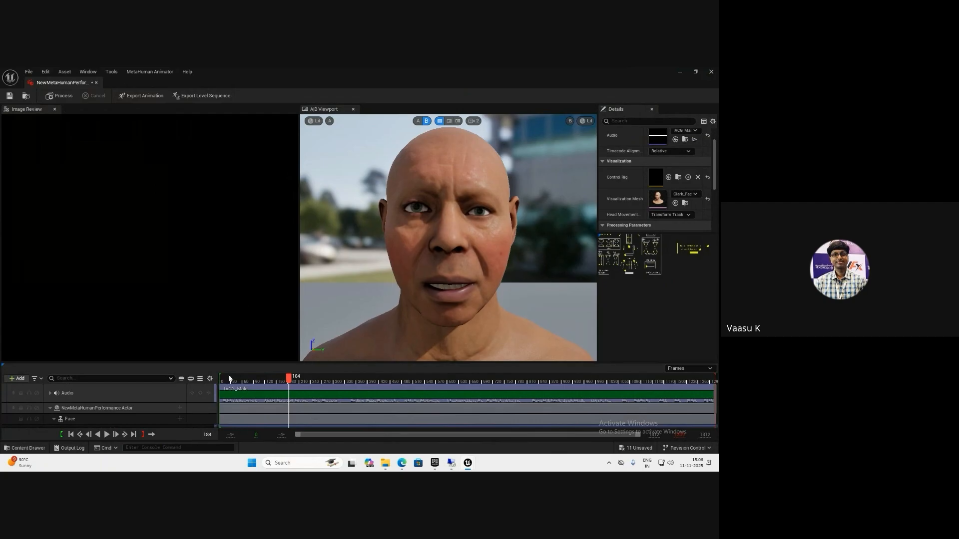
- Save the performance and export its animation to the Audio folder as AS_NewMetaHumanPerformance, targeting Face_Archetype_Skeleton
click(9, 95)
click(146, 97)
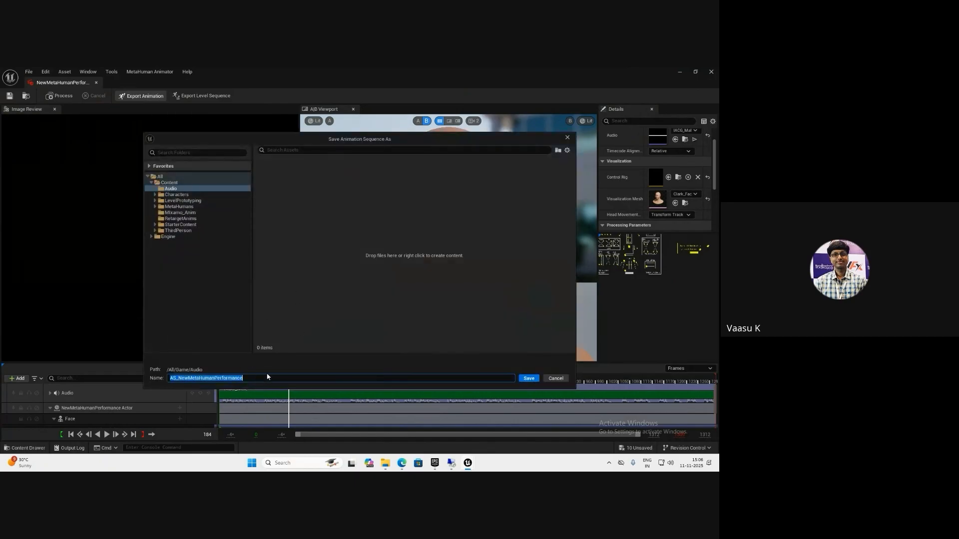
click(528, 378)
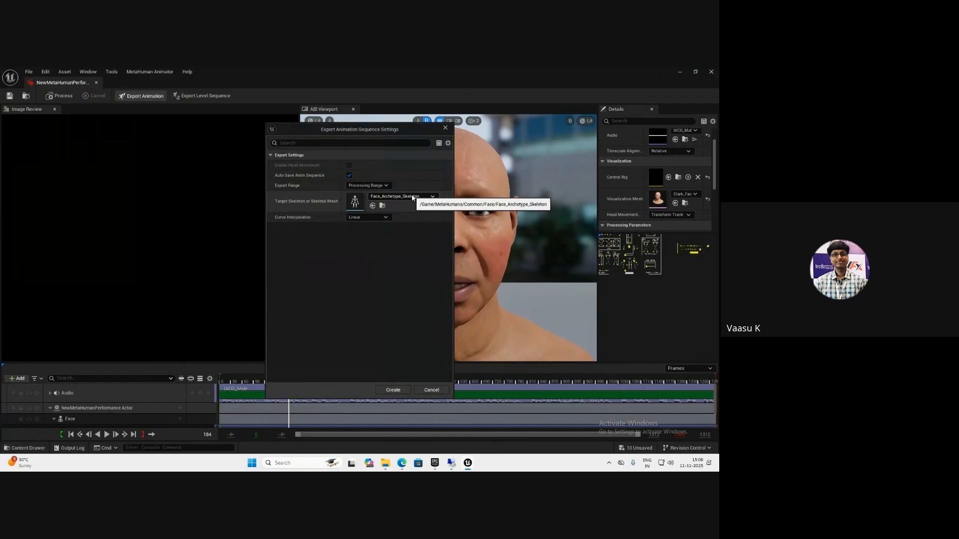
click(392, 390)
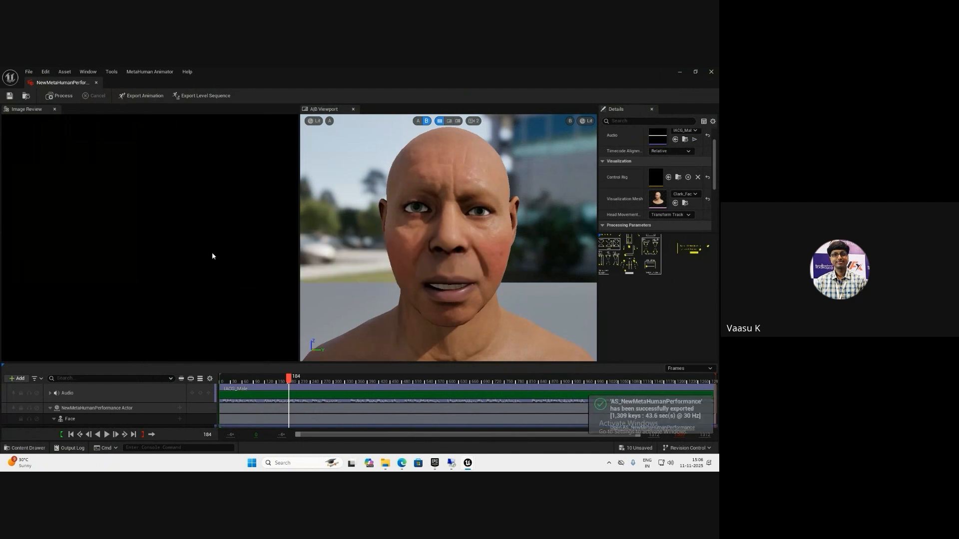
- Dock the MetaHuman Performance editor beside the Meta_studio level and return to the level
click(96, 83)
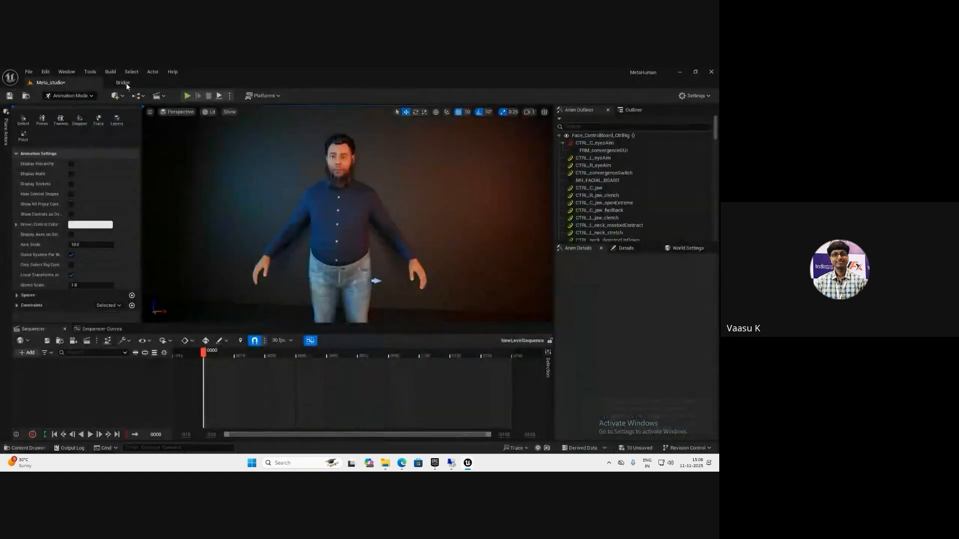
drag(127, 85, 120, 85)
click(71, 83)
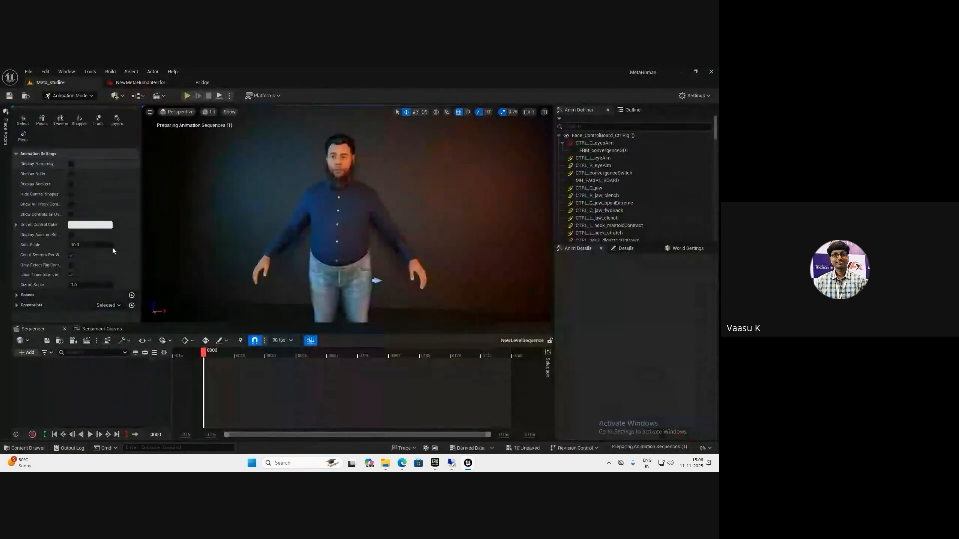
- Select the Clark character in the level and add BP_Clark to the level sequence
click(29, 353)
click(344, 232)
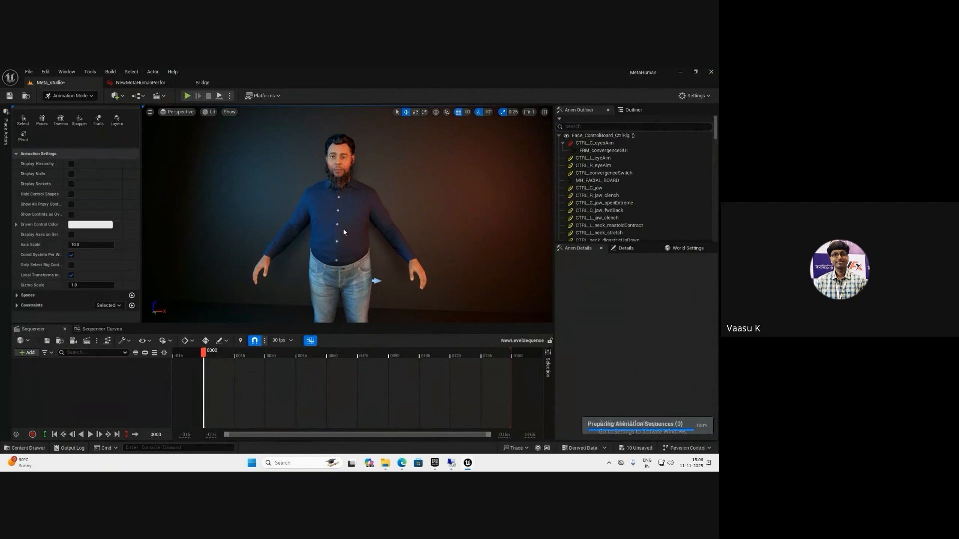
click(344, 232)
click(28, 354)
mouse_move(82, 217)
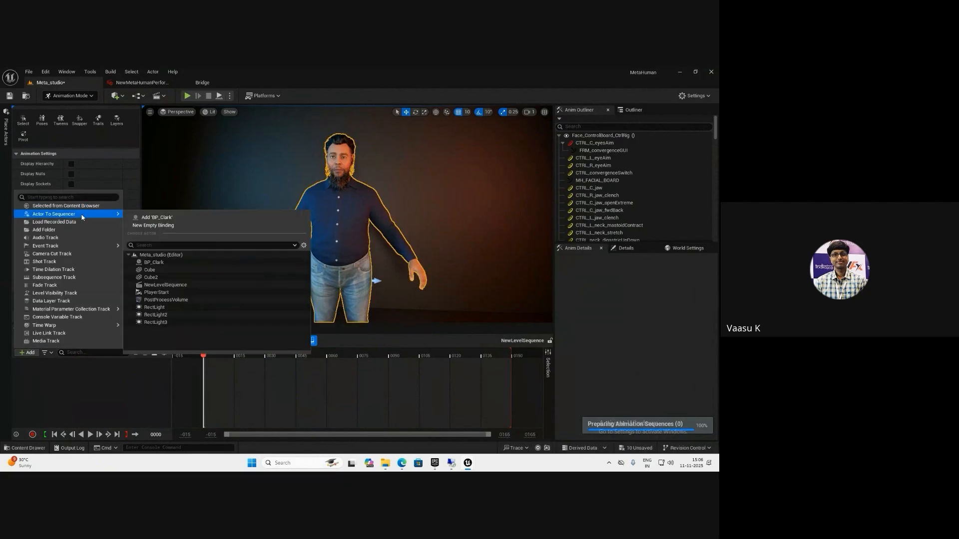
click(163, 213)
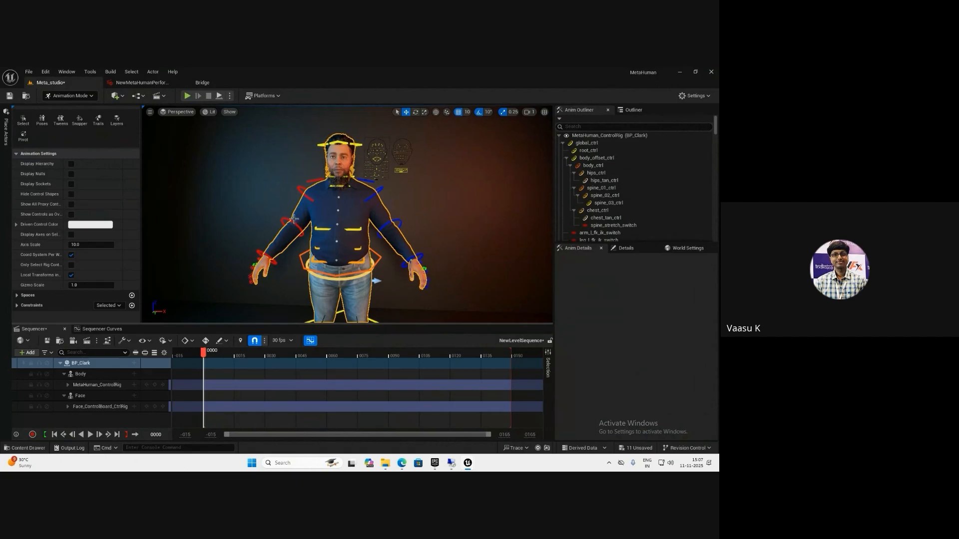
- Try rotating the character's right forearm control, lowerarm_r_fk_ctrl, and undo the rotation
click(291, 222)
key(e)
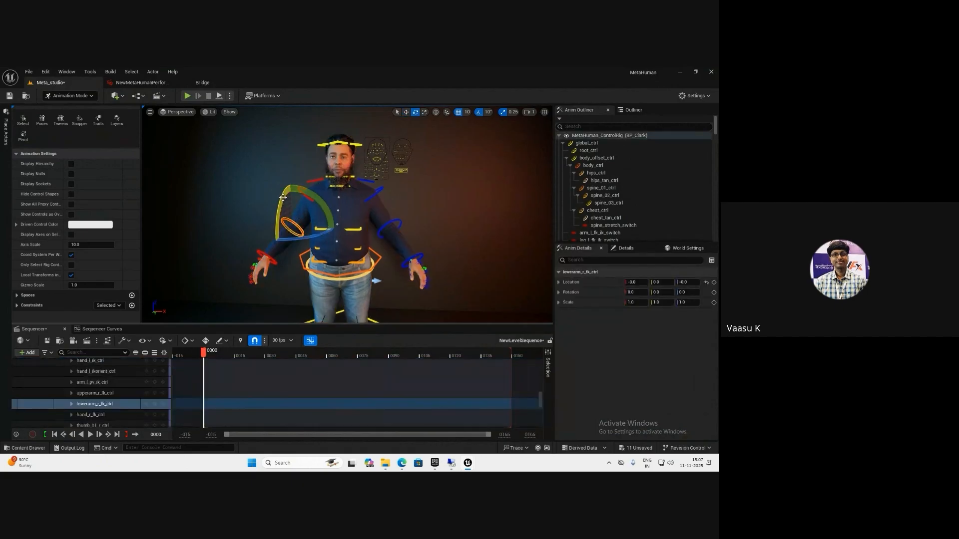
drag(282, 198, 318, 164)
key(ctrl+z)
key(ctrl+z)
- Move the character's body_ctrl down and along Y to location 0, -20, -30
click(367, 180)
scroll(405, 254, up, 4)
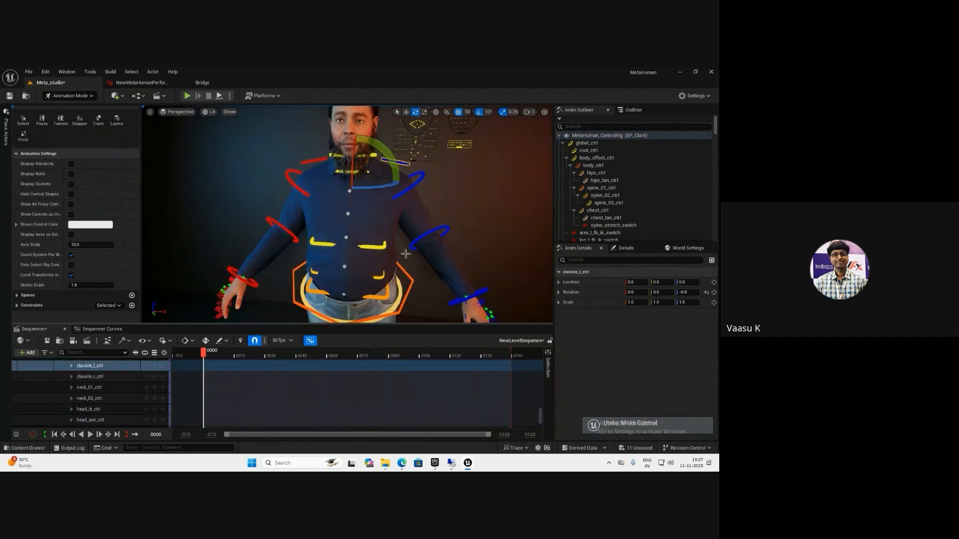
click(410, 274)
scroll(404, 278, down, 5)
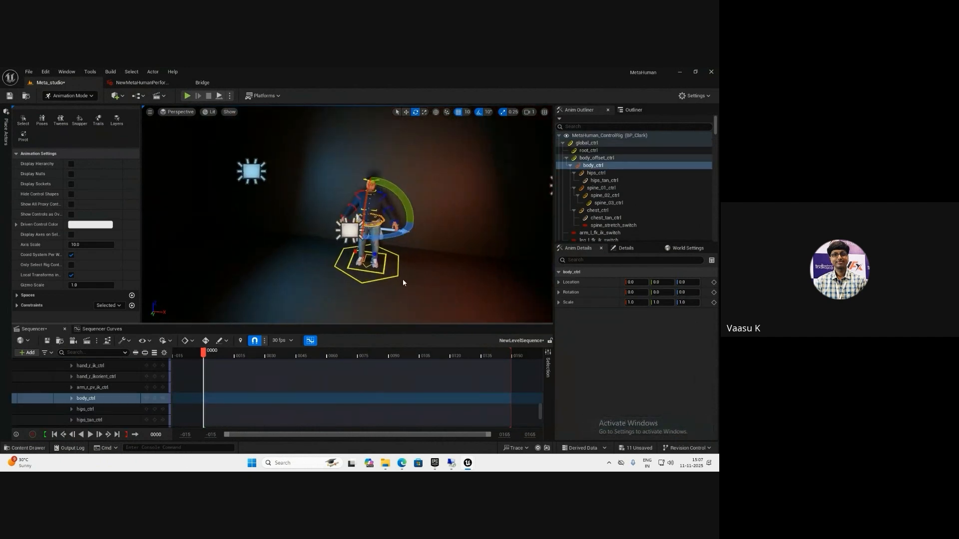
key(w)
drag(381, 202, 383, 216)
drag(376, 249, 383, 216)
right_drag(384, 217, 400, 241)
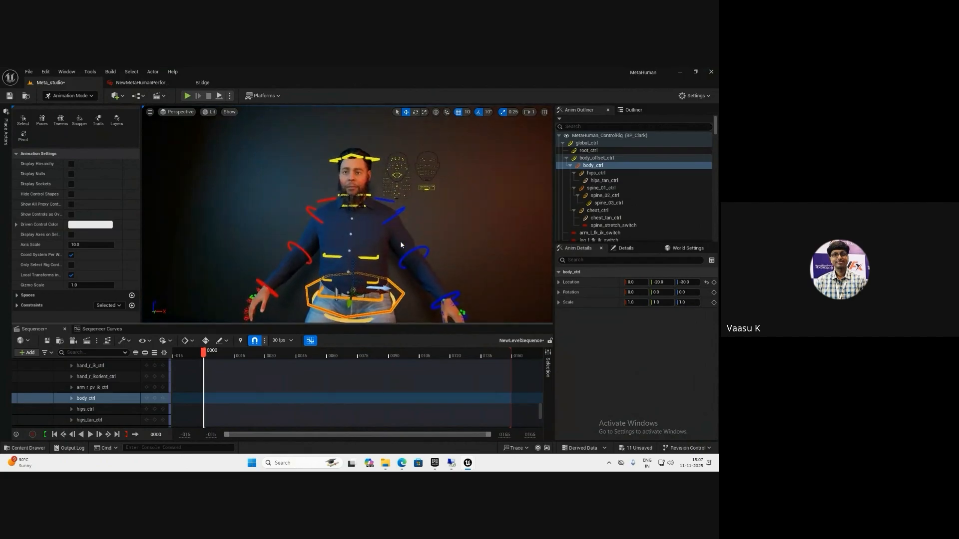
scroll(401, 242, down, 6)
scroll(400, 242, up, 2)
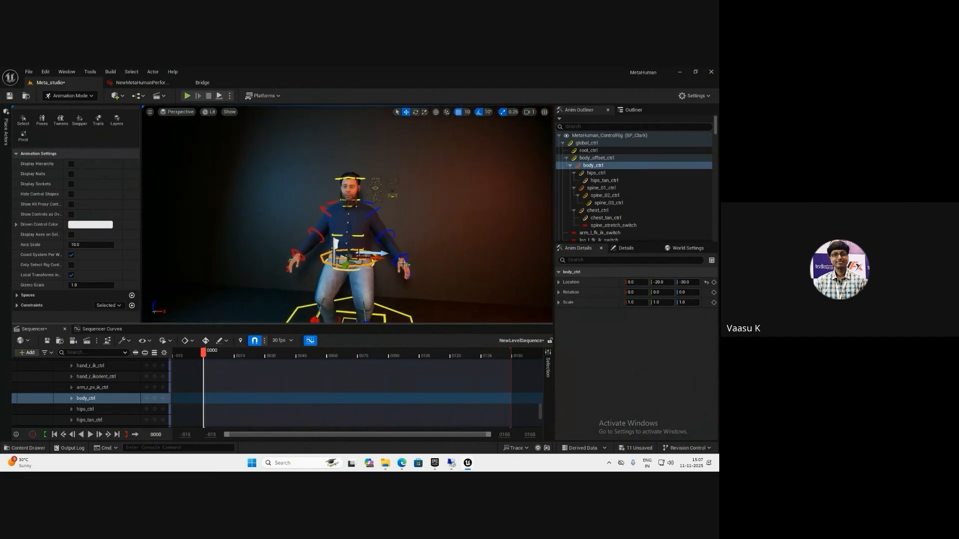
- Turn on automatic keying and lower body_ctrl to Z -50 at frame 38
click(205, 340)
click(281, 356)
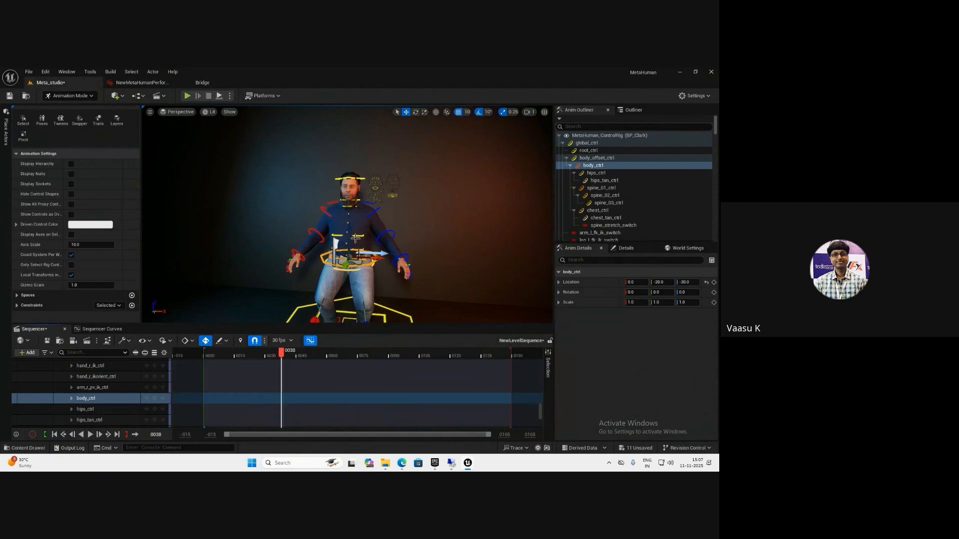
drag(355, 239, 352, 257)
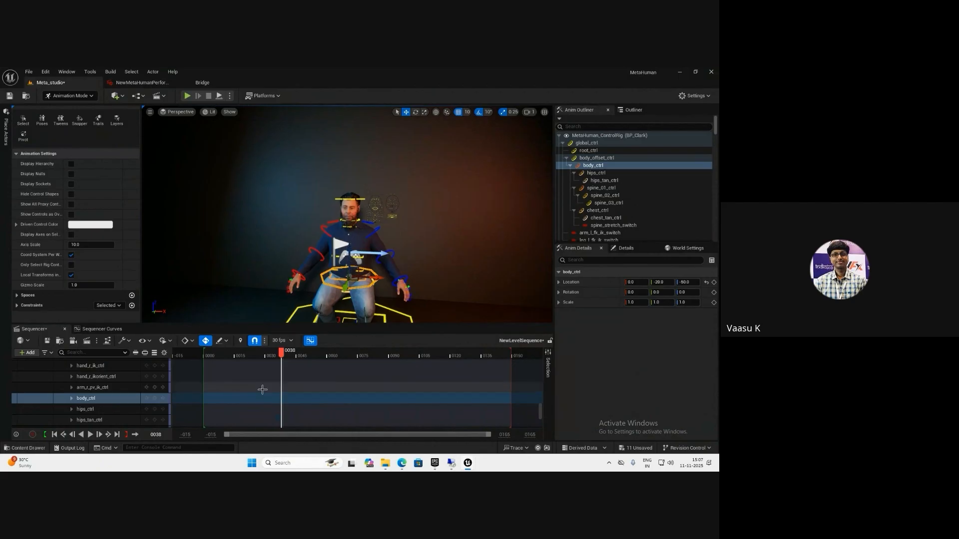
- Add a keyframe for the lowered body_ctrl at frame 53
scroll(262, 389, down, 4)
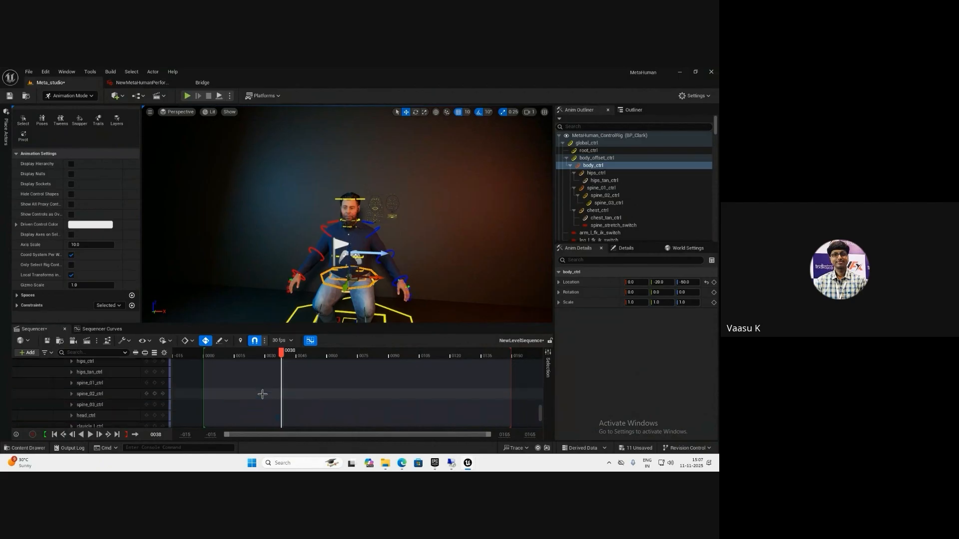
click(206, 356)
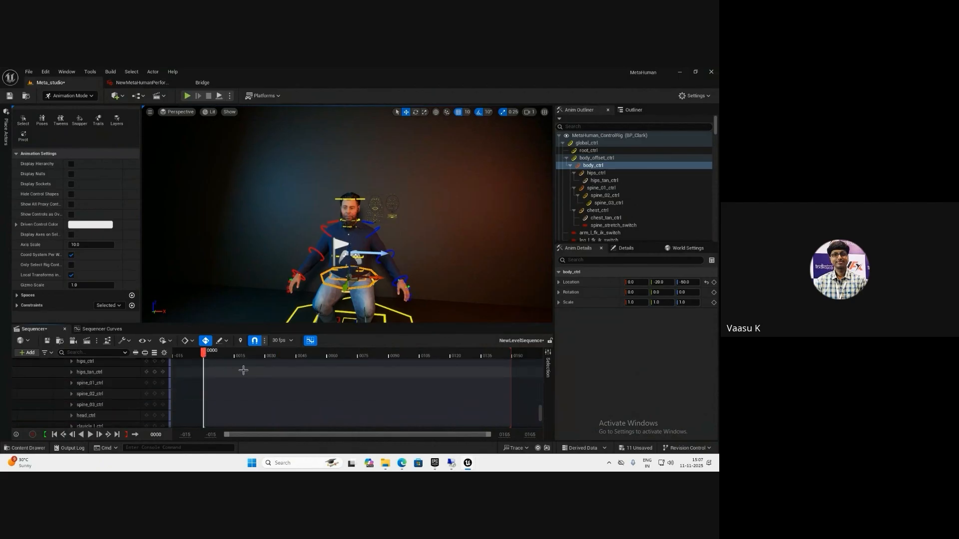
click(312, 355)
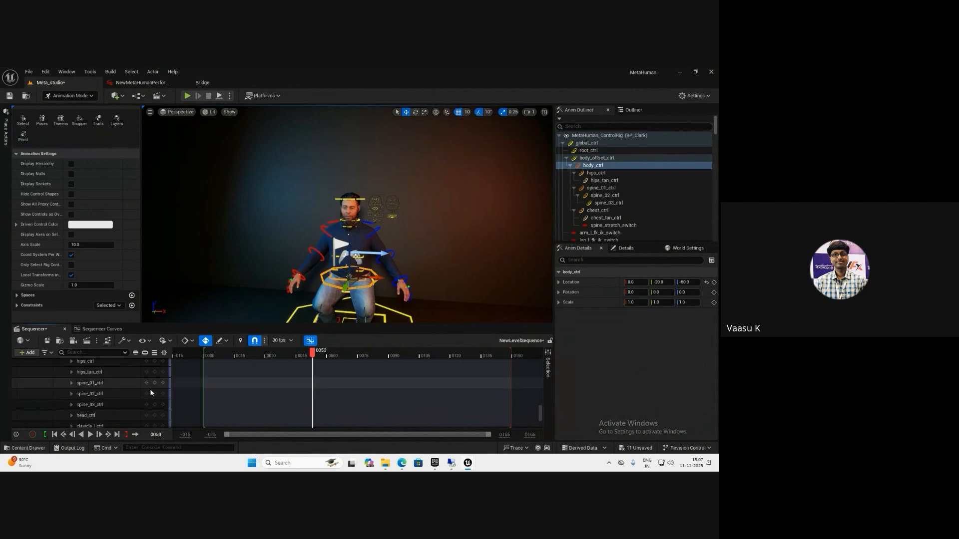
scroll(124, 399, up, 3)
click(163, 386)
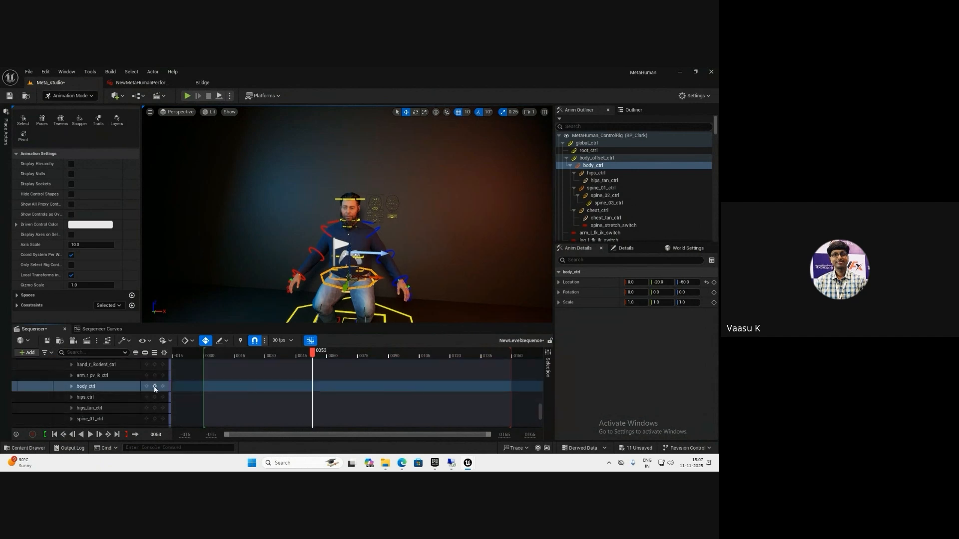
- Raise body_ctrl to Z 0 at frame 0 and scrub to frame 17 to check the crouch motion
click(210, 355)
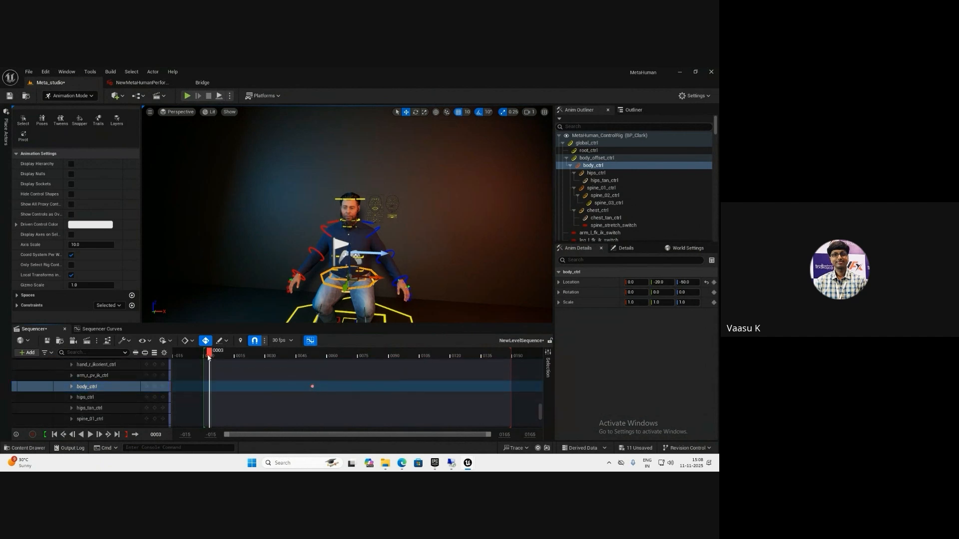
drag(209, 358, 204, 356)
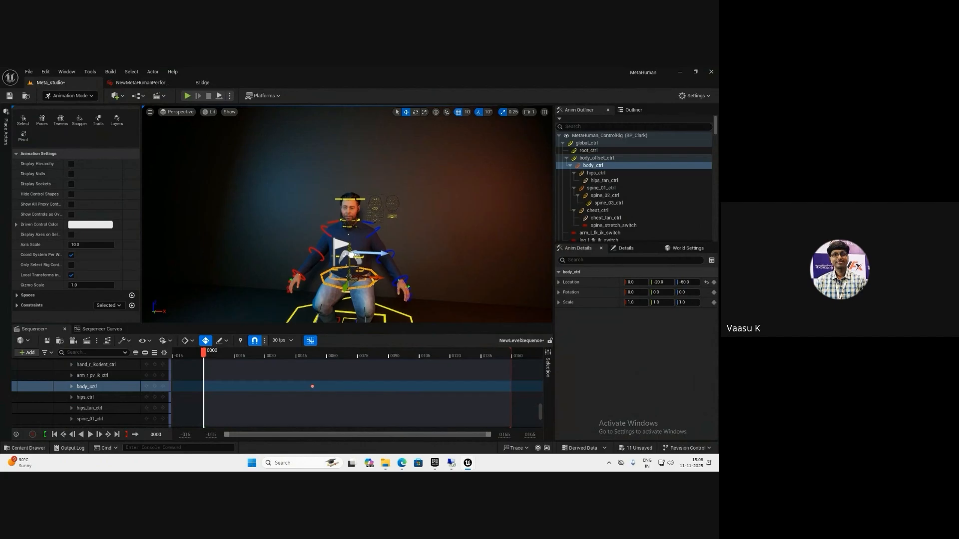
drag(352, 256, 349, 205)
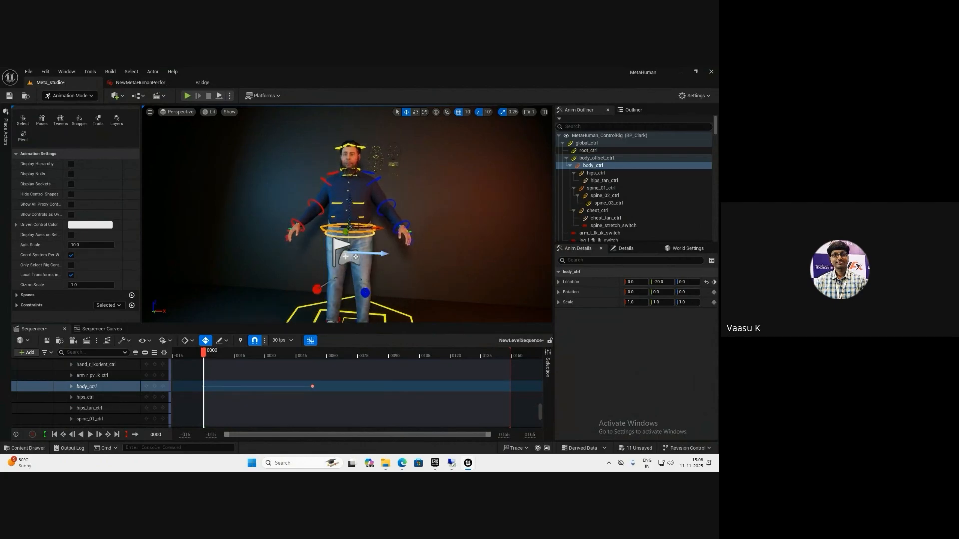
mouse_move(350, 215)
right_down()
mouse_move(351, 245)
mouse_move(355, 227)
right_up()
key(e)
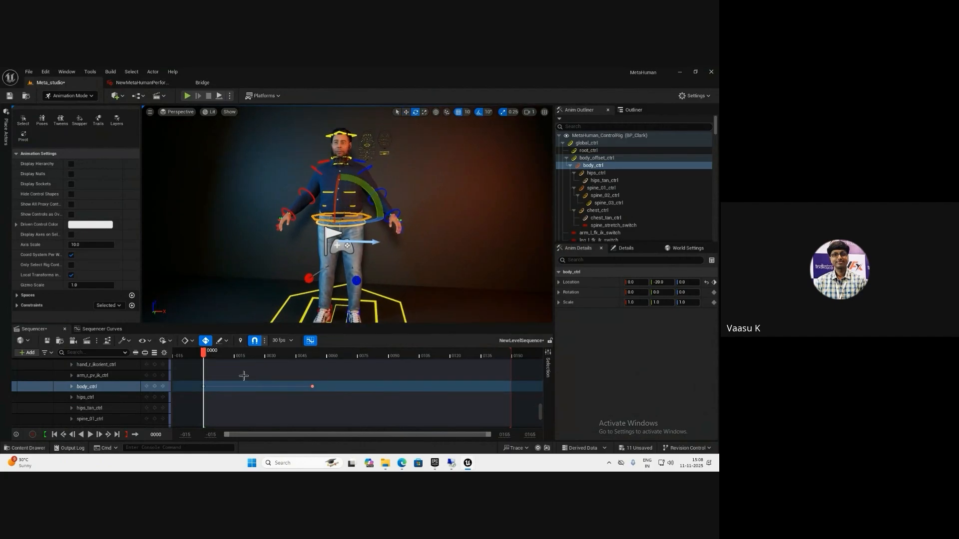
drag(203, 354, 239, 355)
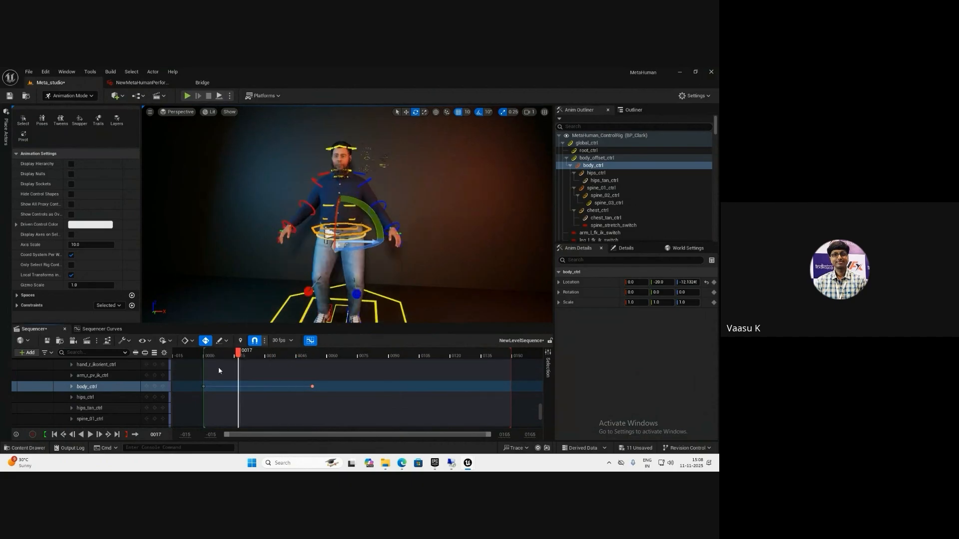
- Play back the crouch animation and remove all keyframes from the body_ctrl track
key(space)
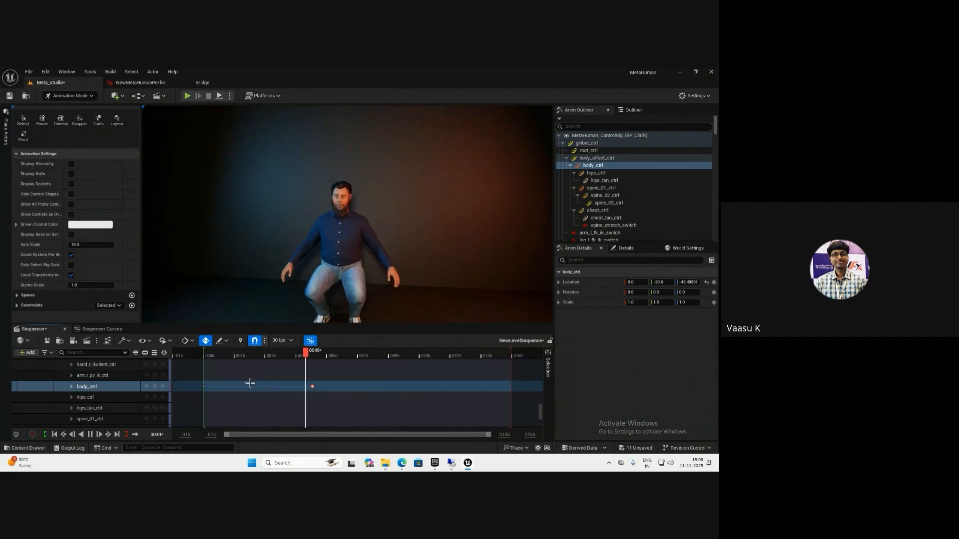
key(space)
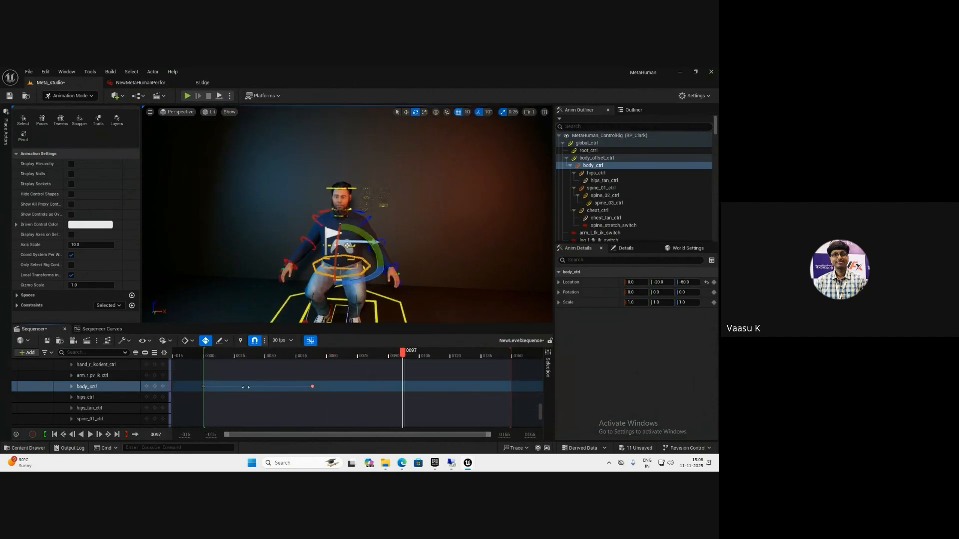
scroll(119, 393, up, 3)
scroll(122, 397, down, 2)
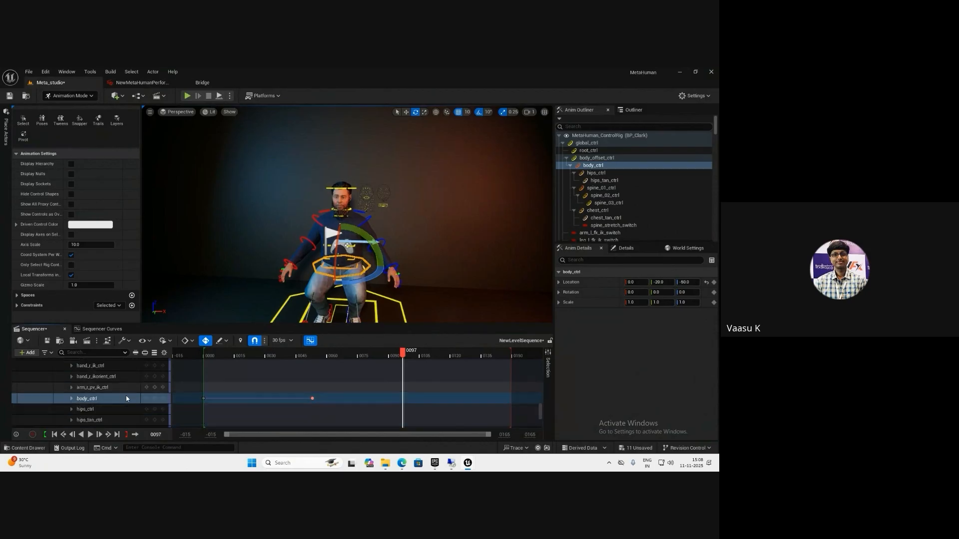
drag(338, 392, 216, 405)
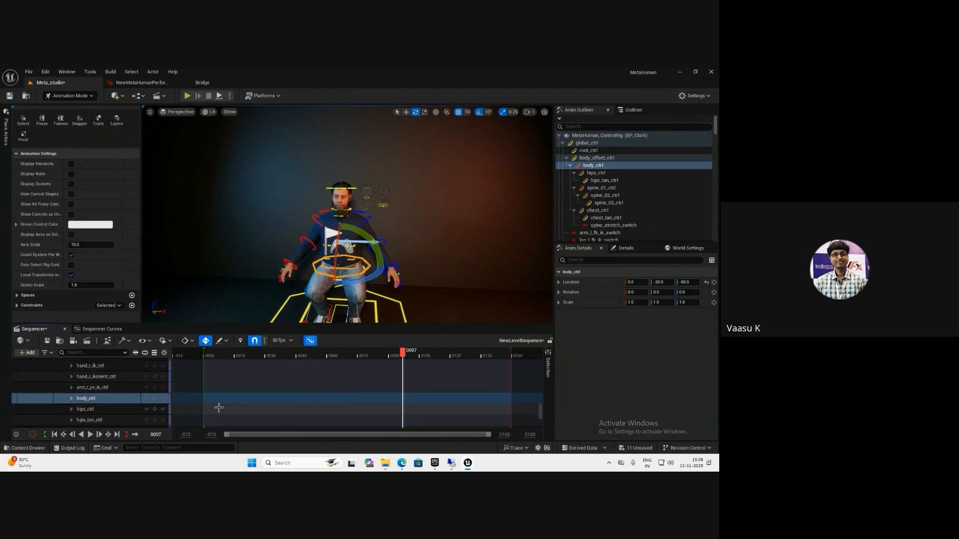
- Collapse the MetaHuman_ControlRig track and delete the Face_ControlBoard_CtrlRig track from the character's Face
scroll(136, 400, up, 5)
scroll(132, 403, up, 10)
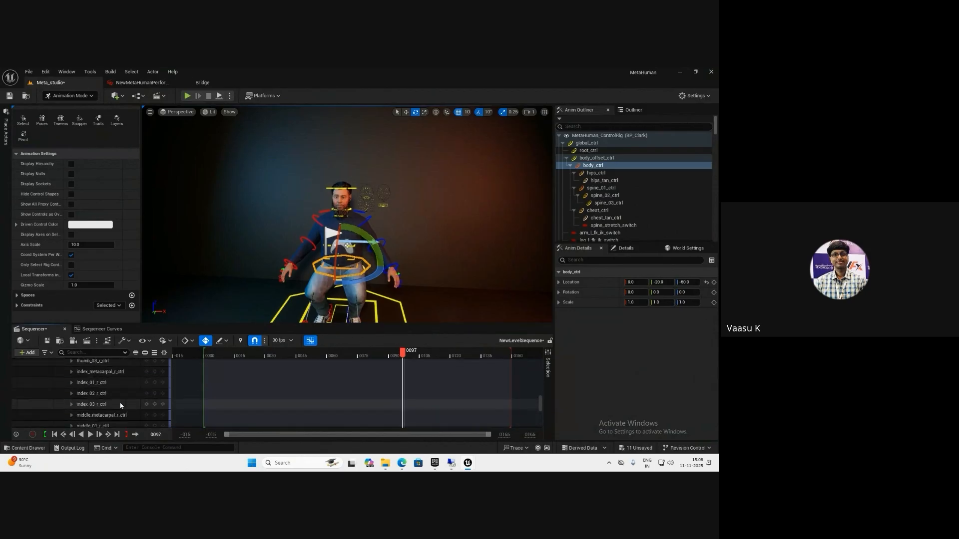
scroll(120, 403, up, 5)
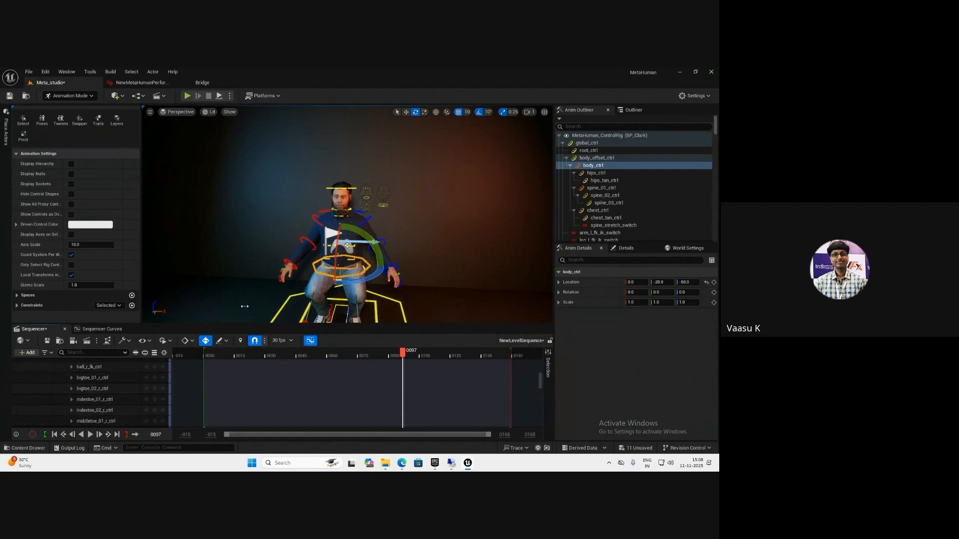
scroll(375, 229, up, 6)
scroll(366, 242, down, 5)
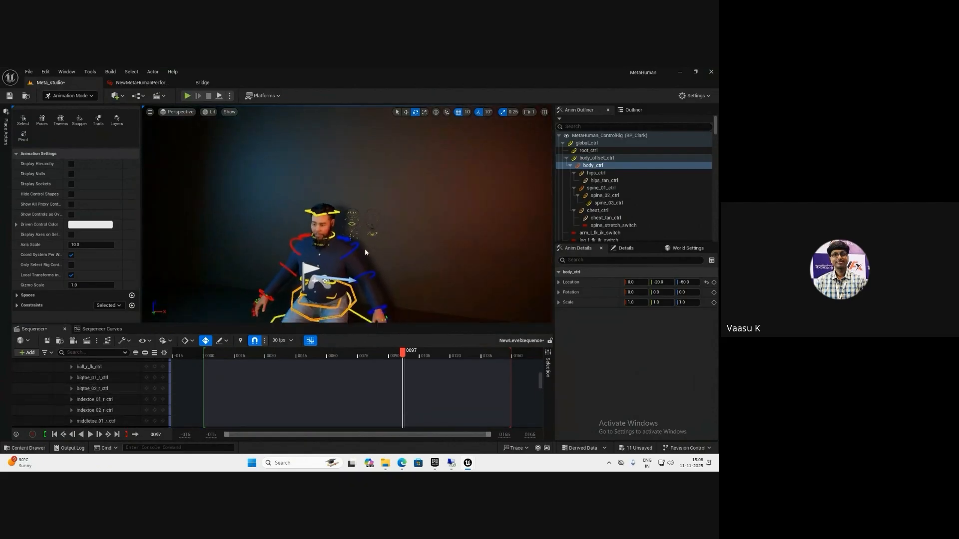
scroll(364, 250, up, 6)
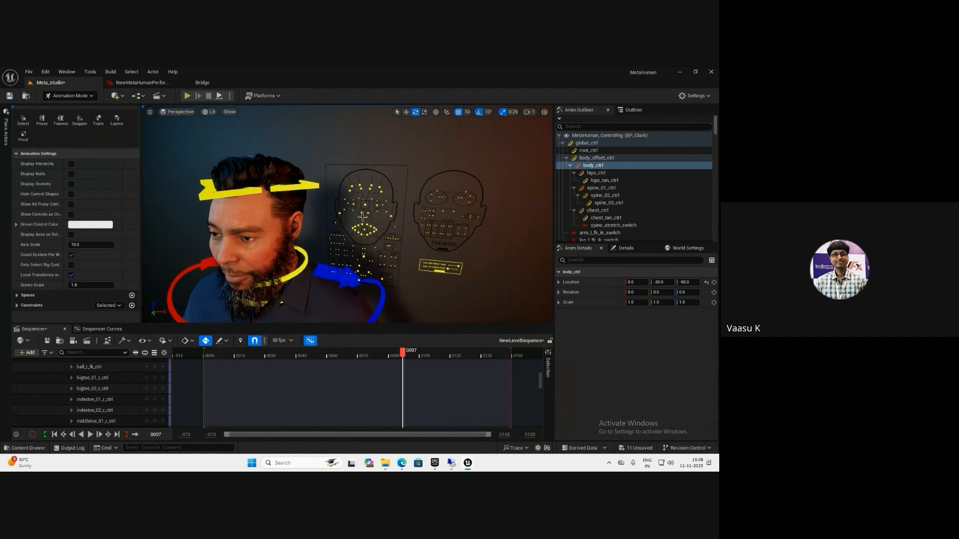
scroll(109, 391, up, 10)
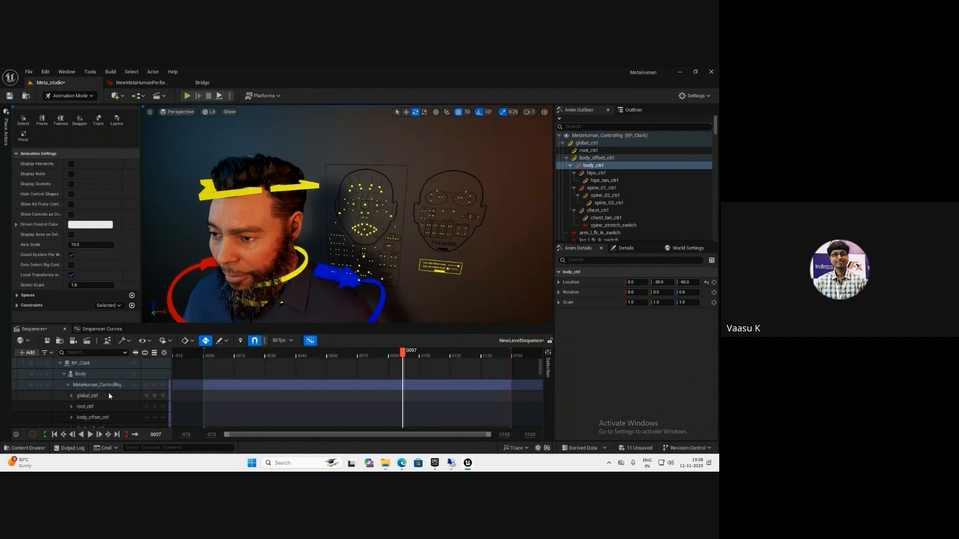
click(68, 384)
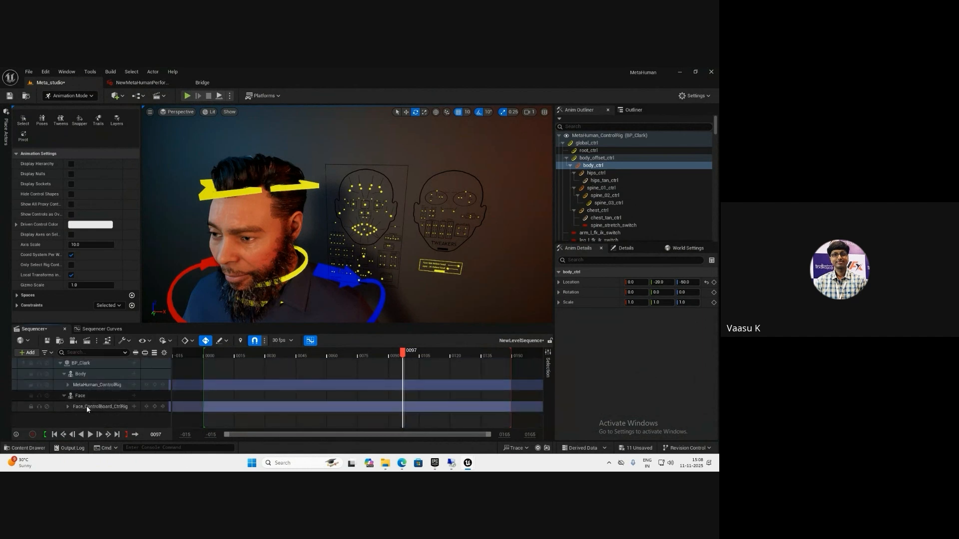
click(87, 407)
key(Delete)
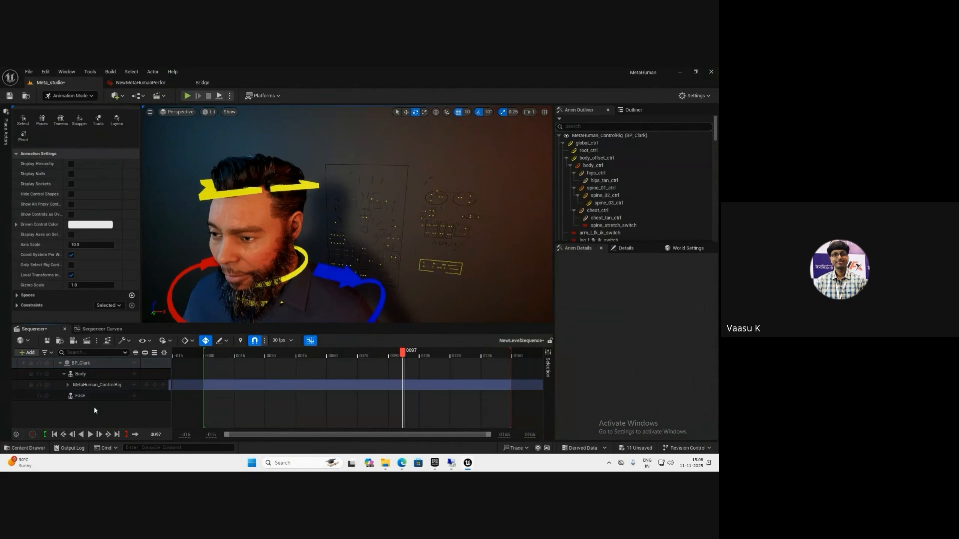
- Try to add the AS_NewMetaHumanPerformance animation to the Face track at frame 97
click(134, 396)
mouse_move(197, 105)
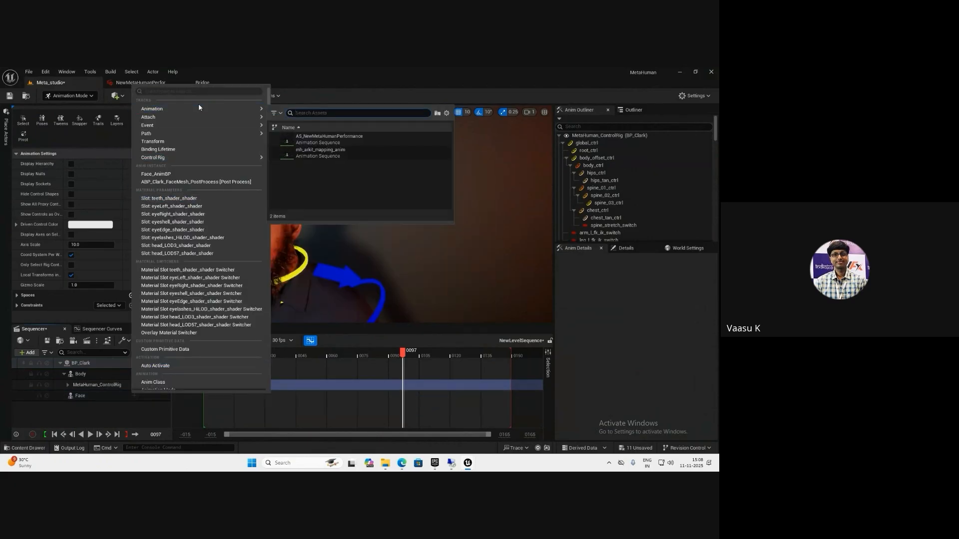
click(329, 141)
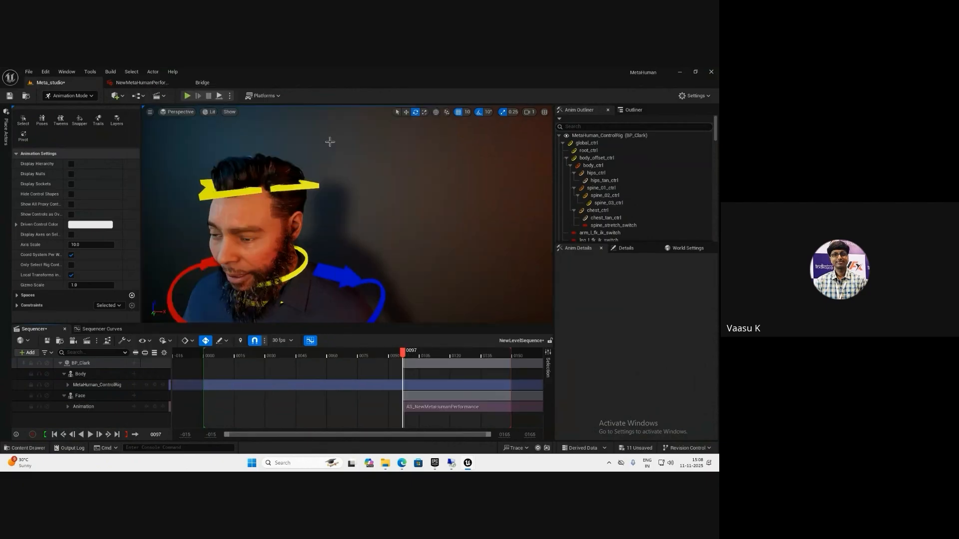
key(ctrl+z)
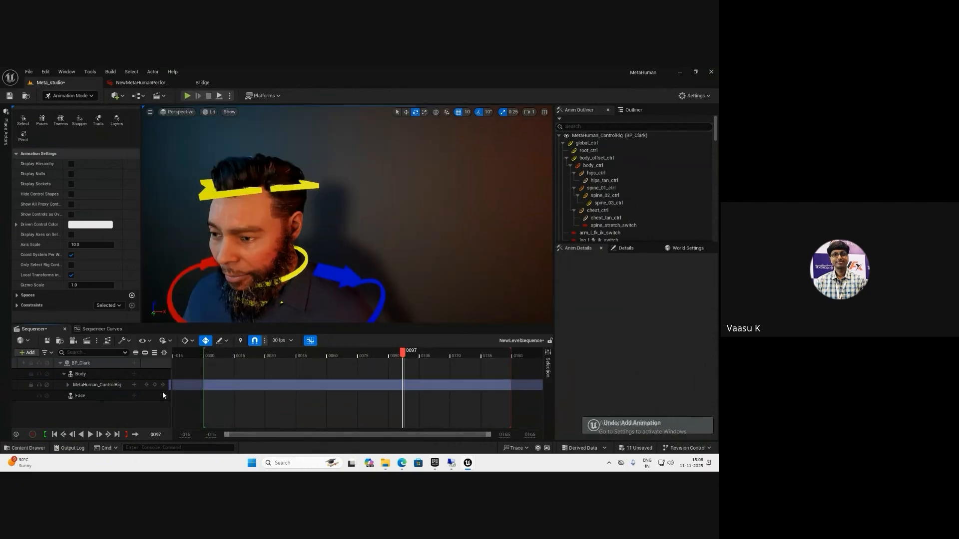
- Add the AS_NewMetaHumanPerformance animation to the Face track at frame 0 and play back the sequence
click(55, 435)
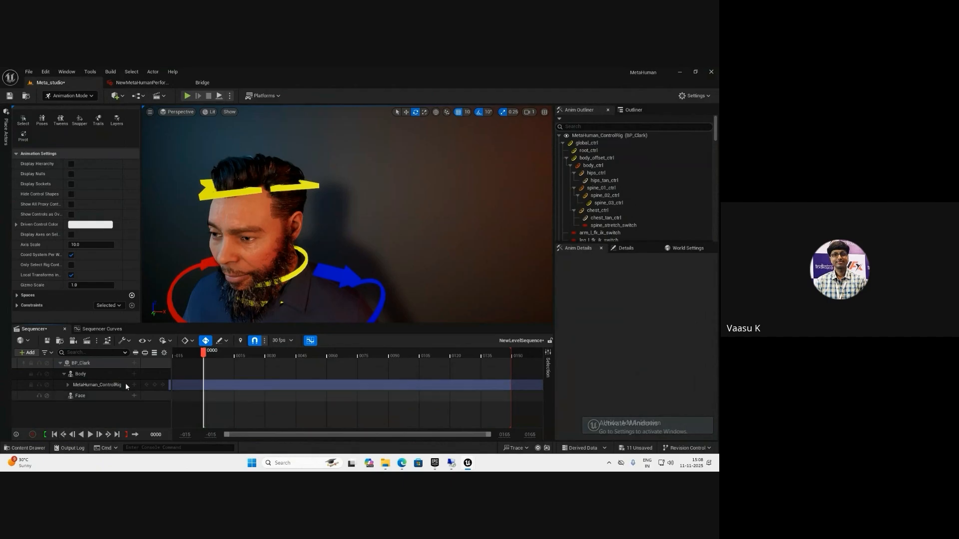
click(134, 396)
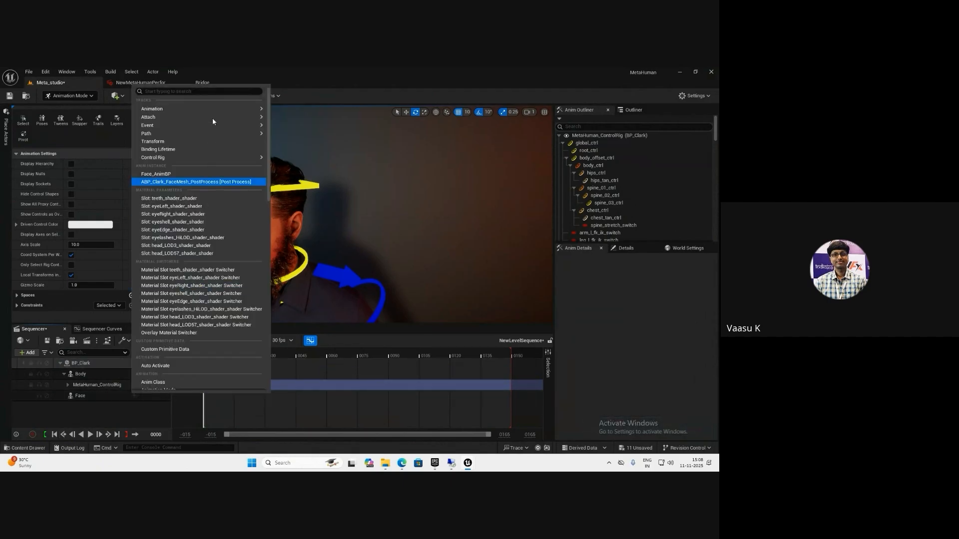
mouse_move(209, 107)
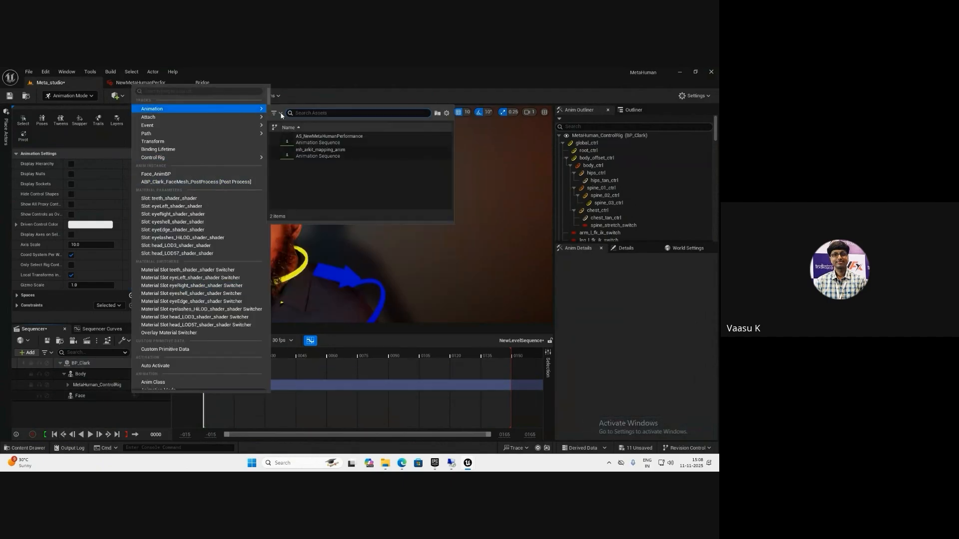
click(334, 143)
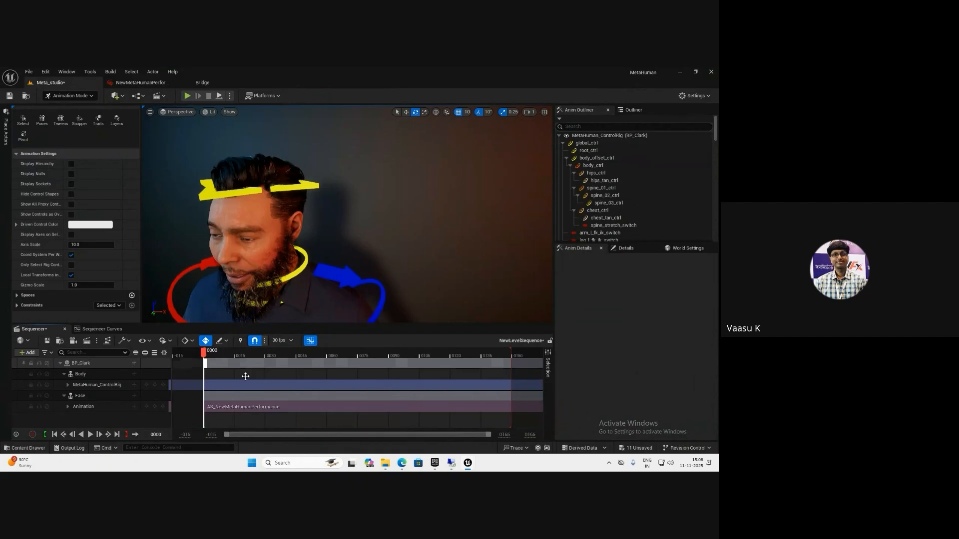
key(space)
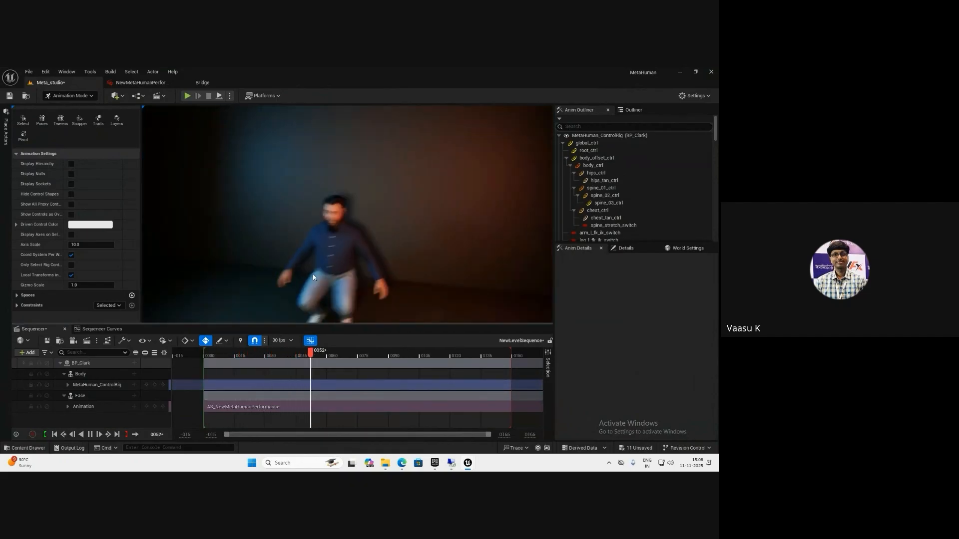
scroll(332, 273, down, 6)
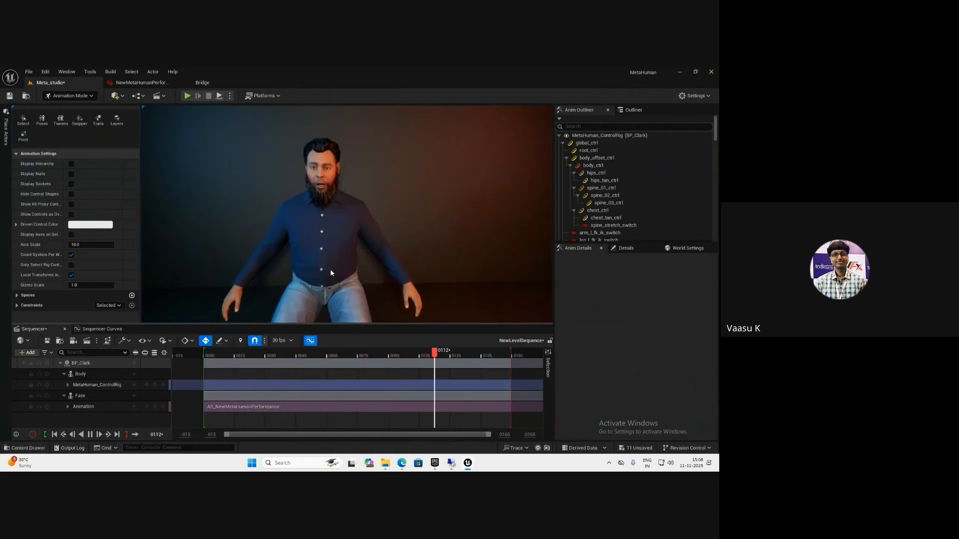
- Add an audio track using the audio clock source and place the male voice sound on it at frame 0
click(213, 355)
click(25, 352)
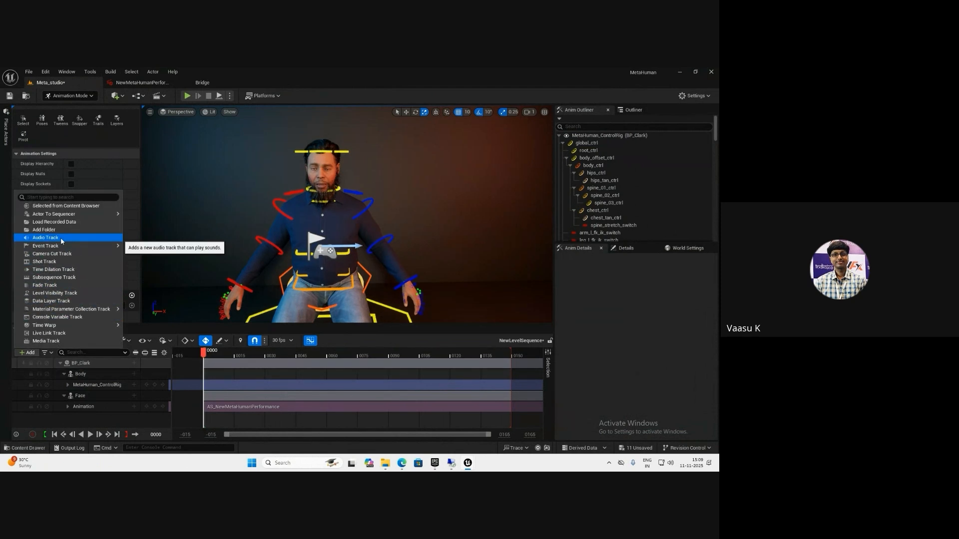
click(45, 237)
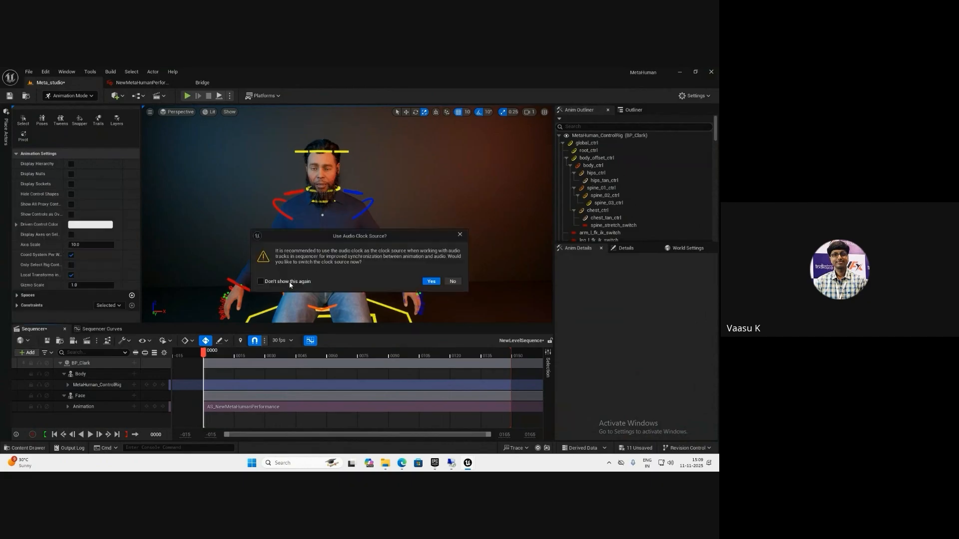
click(432, 281)
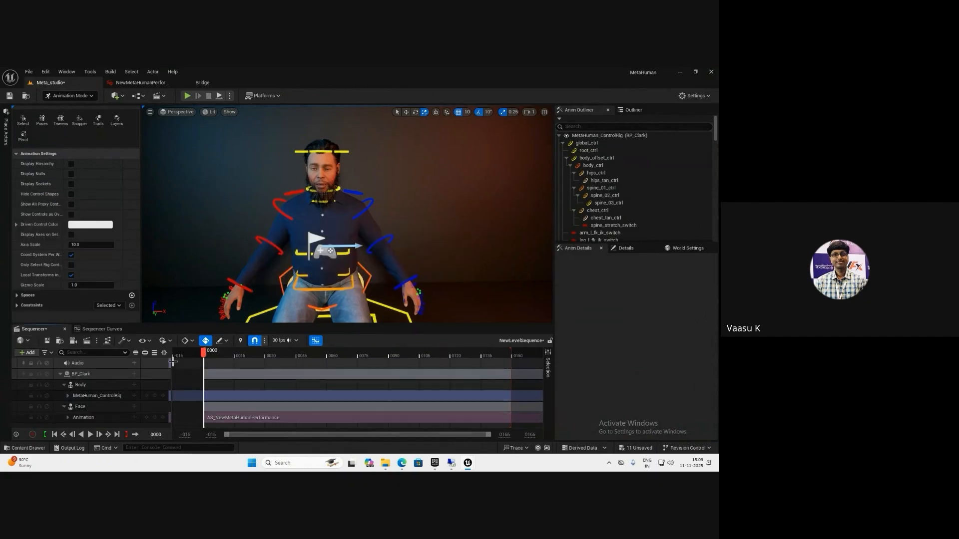
click(133, 363)
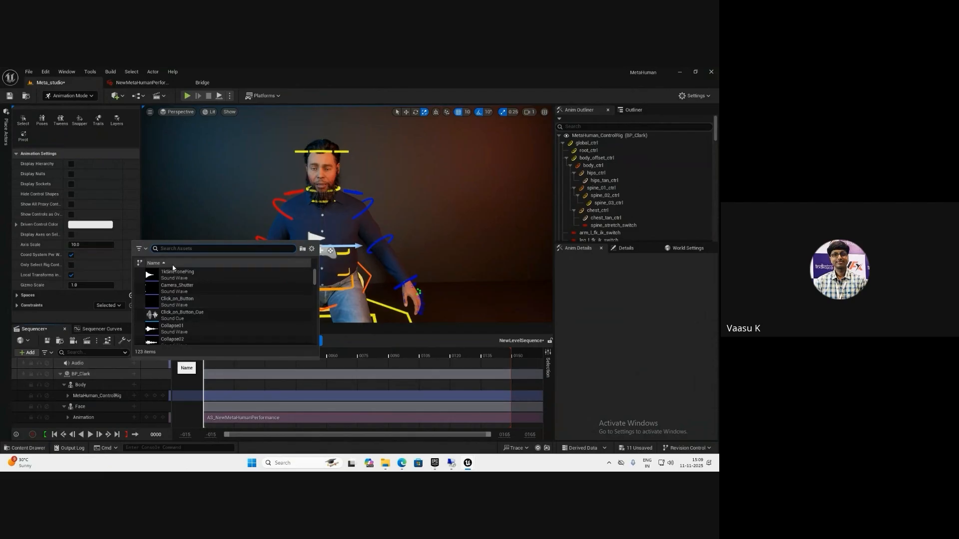
click(175, 291)
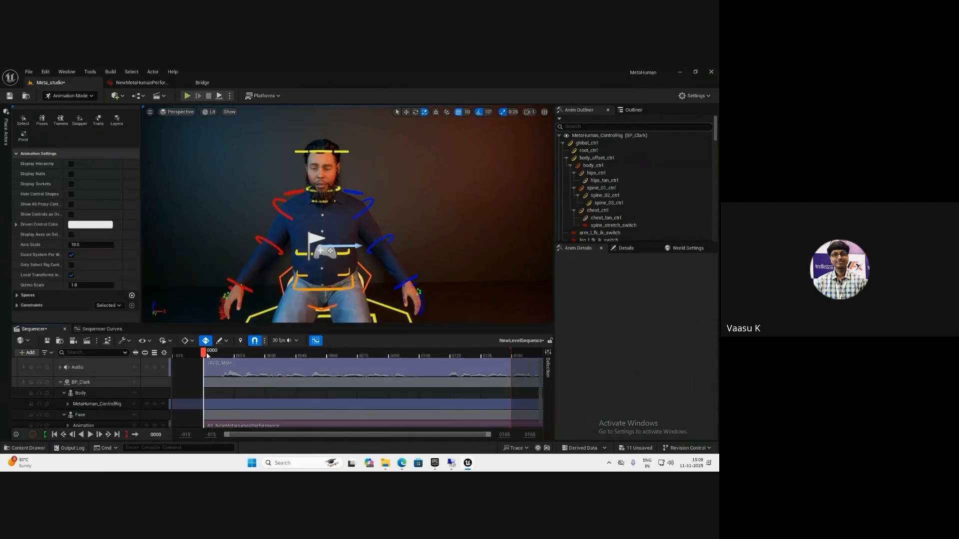
- Create a cine camera with a camera cut in the sequence and frame the character's head and upper body
click(73, 342)
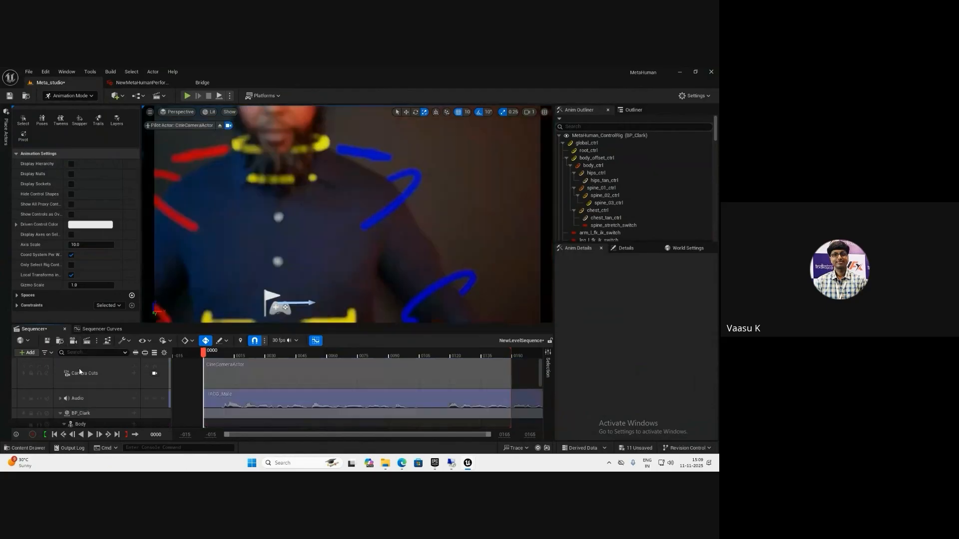
scroll(228, 282, down, 6)
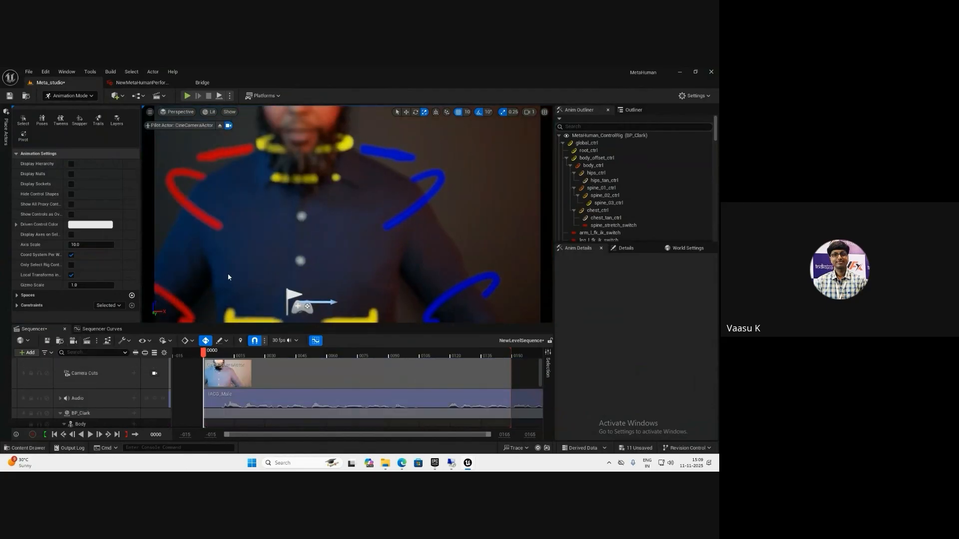
middle_drag(228, 282, 299, 258)
scroll(298, 258, up, 4)
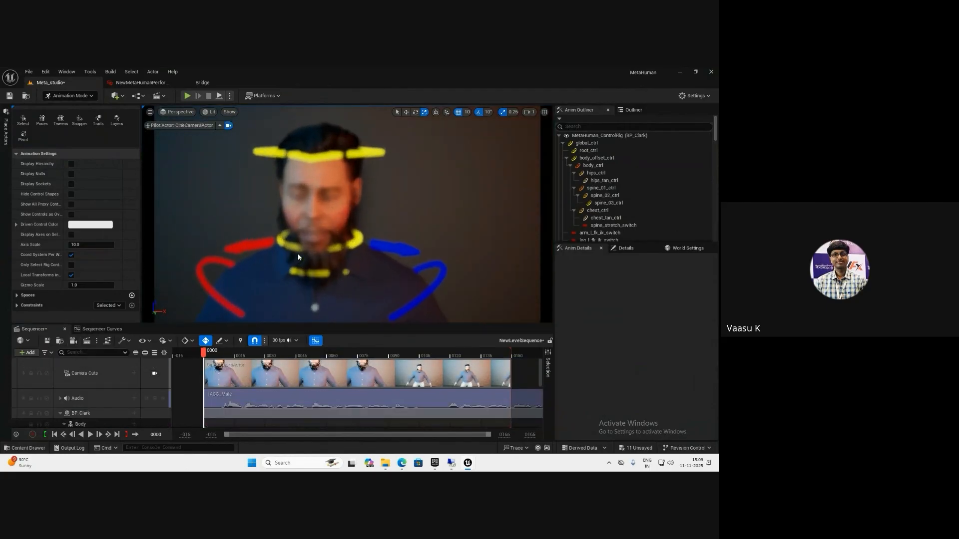
scroll(298, 258, down, 5)
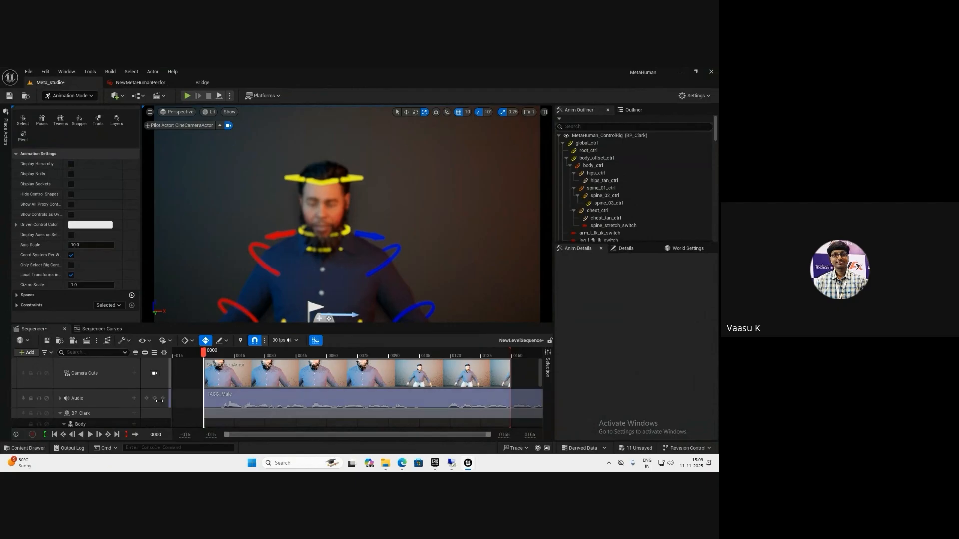
- Set the CineCameraActor's lens settings to the 50mm Prime f/1.8 preset
scroll(119, 406, down, 6)
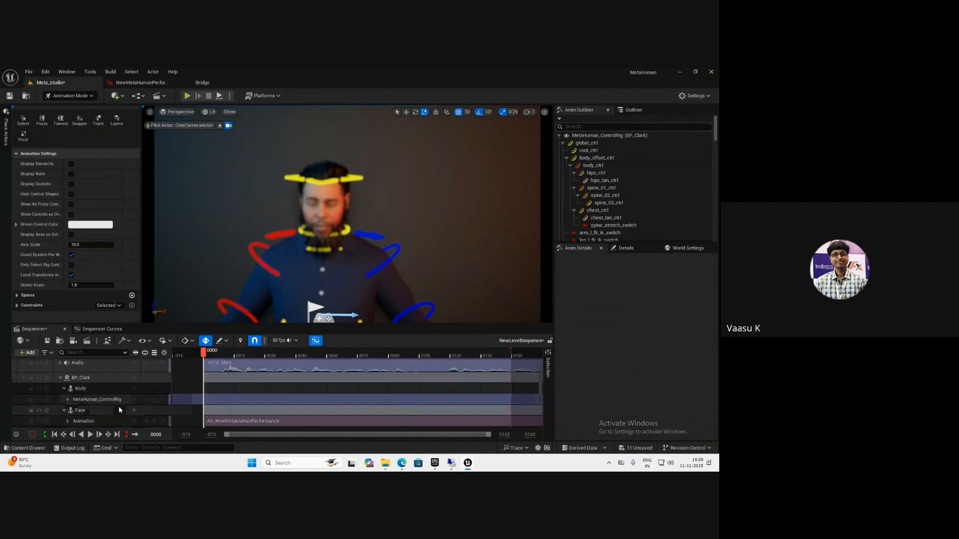
click(86, 373)
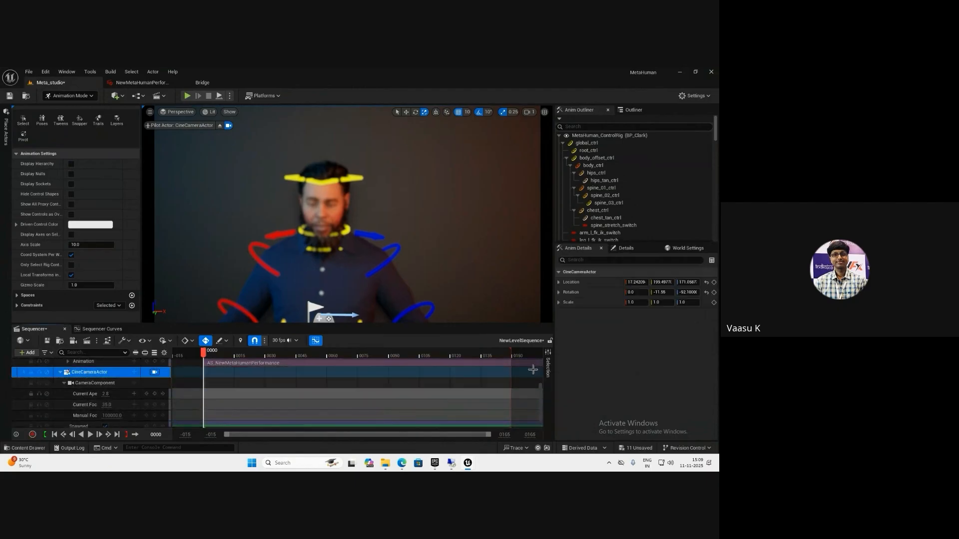
click(626, 248)
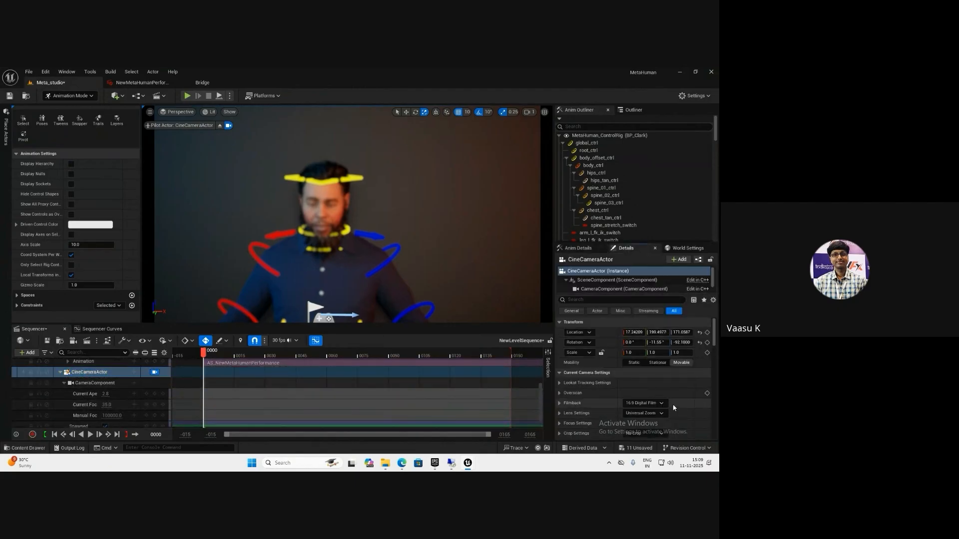
scroll(667, 403, down, 1)
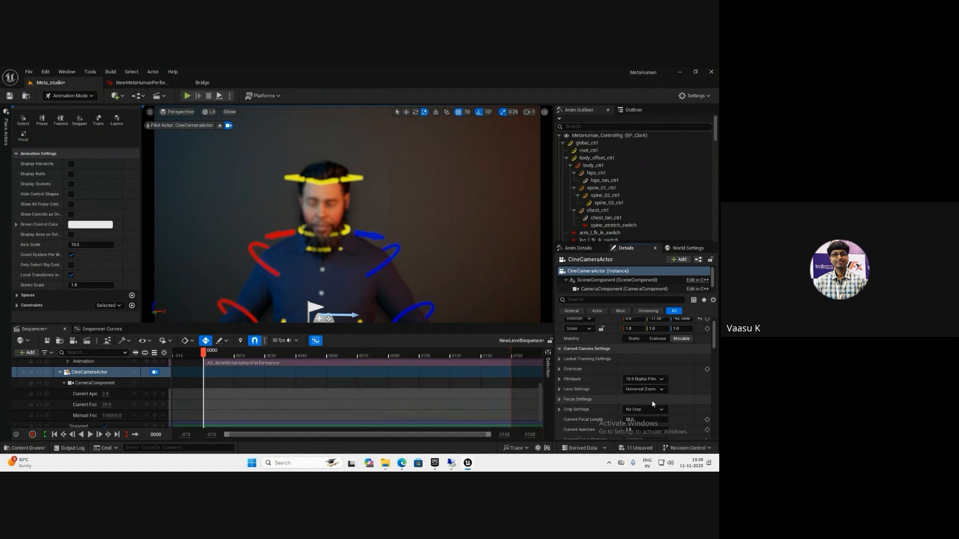
scroll(644, 389, down, 2)
click(654, 367)
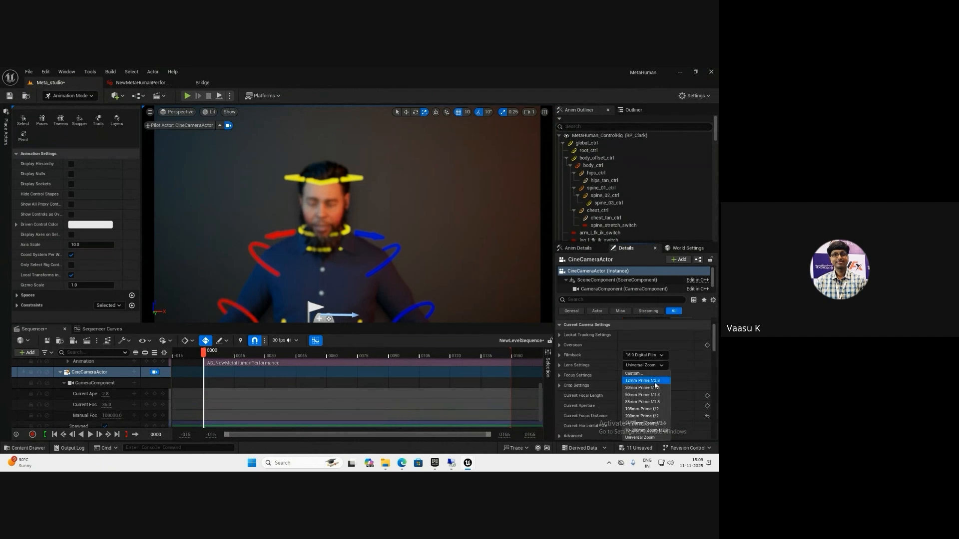
click(653, 395)
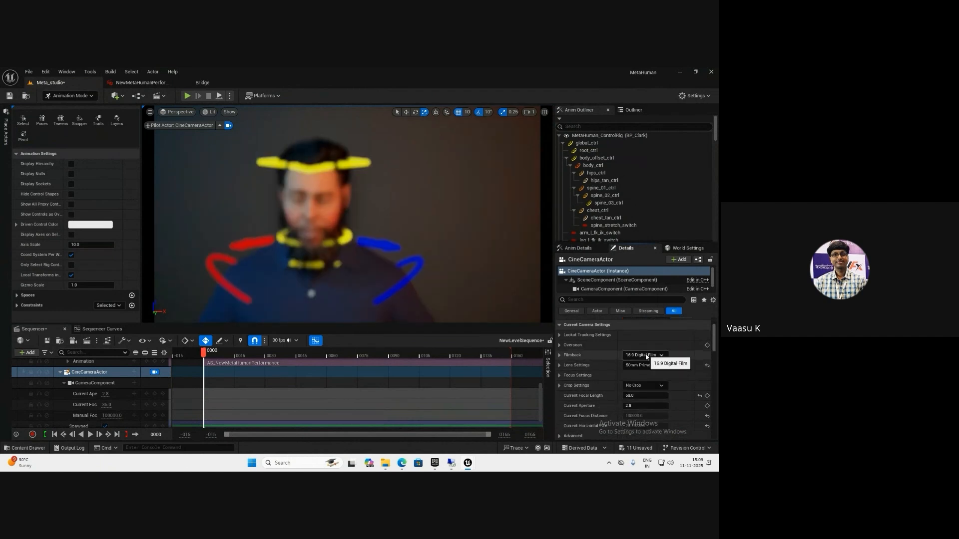
- Set the camera's filmback to 16:9 DSLR and its crop to 2.39, and reframe the character's upper body
click(645, 355)
click(638, 276)
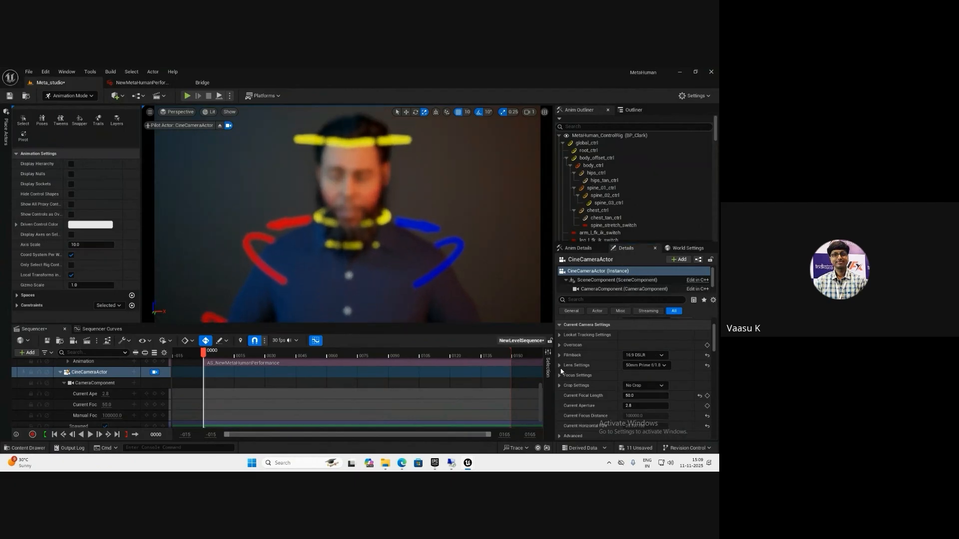
click(661, 386)
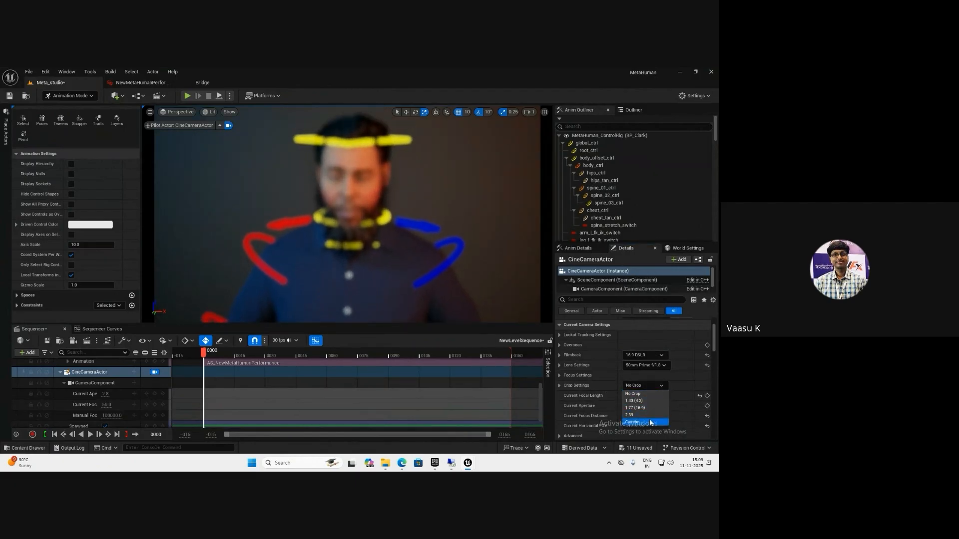
click(644, 416)
scroll(450, 254, down, 4)
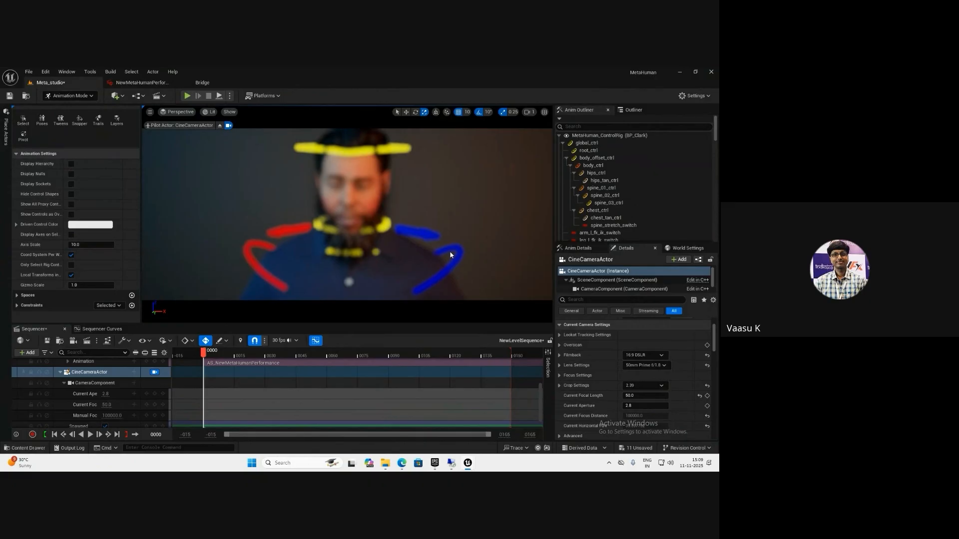
middle_drag(449, 251, 449, 253)
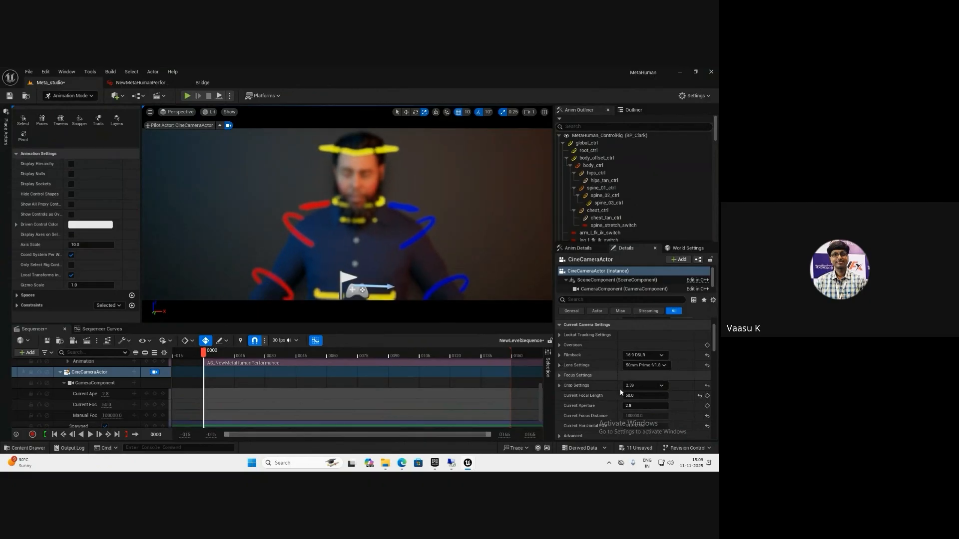
- Set the camera's manual focus distance by sampling a point on the character's bearded face
click(559, 376)
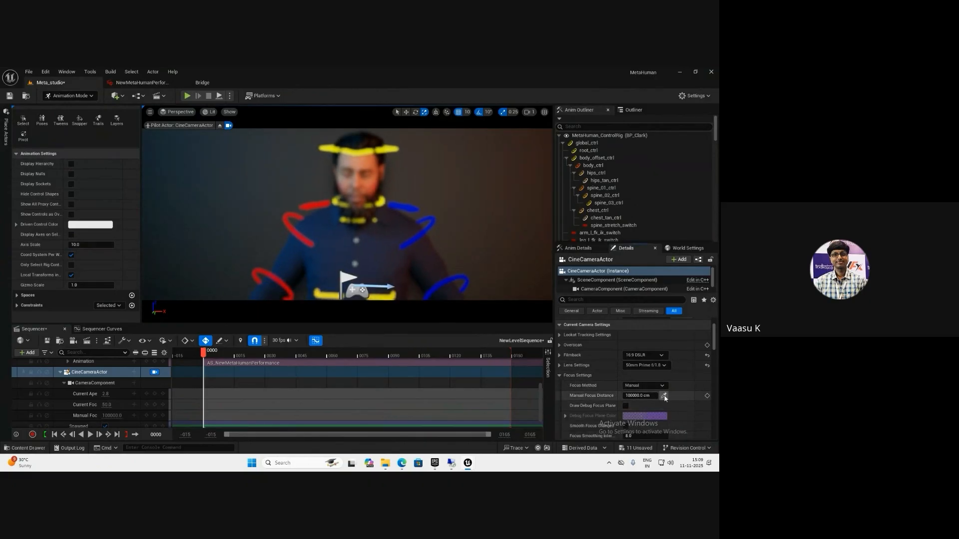
click(359, 210)
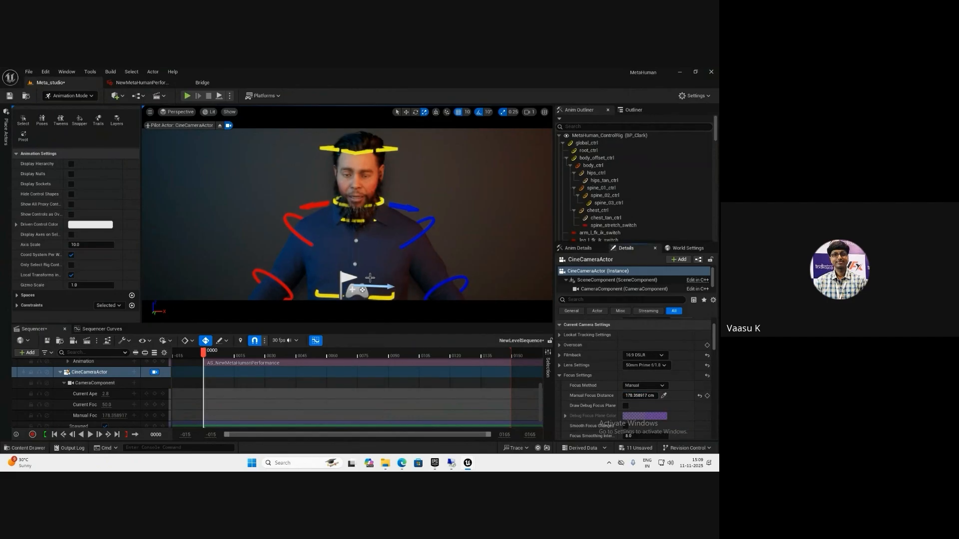
- Switch the editor from Animation Mode to Selection Mode and play the sequence from the start
scroll(103, 368, up, 3)
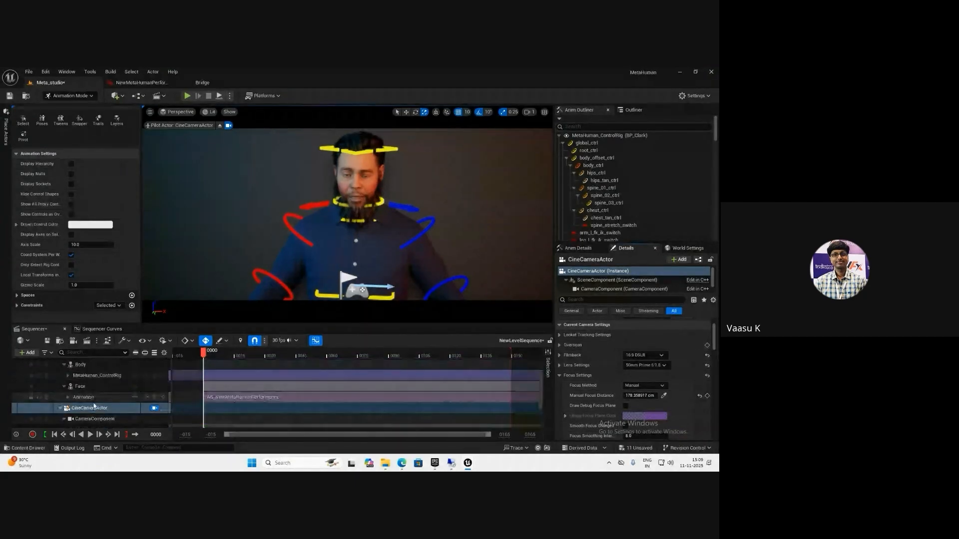
click(67, 96)
click(70, 105)
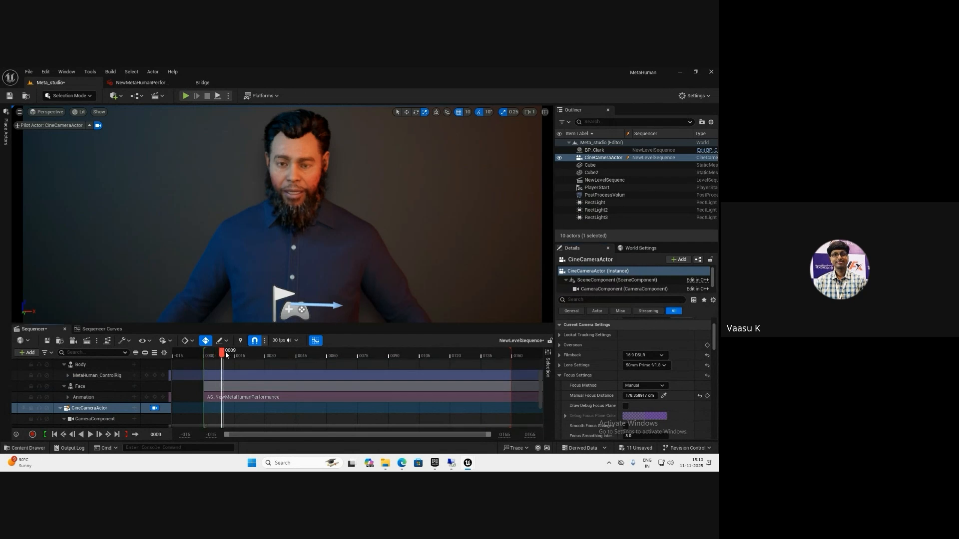
drag(225, 354, 196, 358)
key(space)
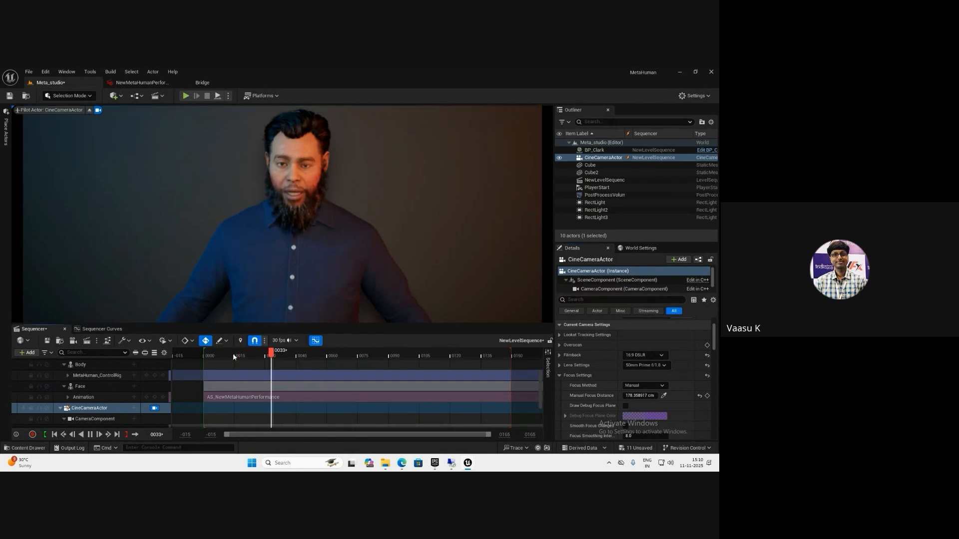
key(space)
- Move the camera closer to frame the character's head and chest, and set the manual focus distance to about 163 cm
right_drag(280, 266, 285, 265)
scroll(281, 263, up, 3)
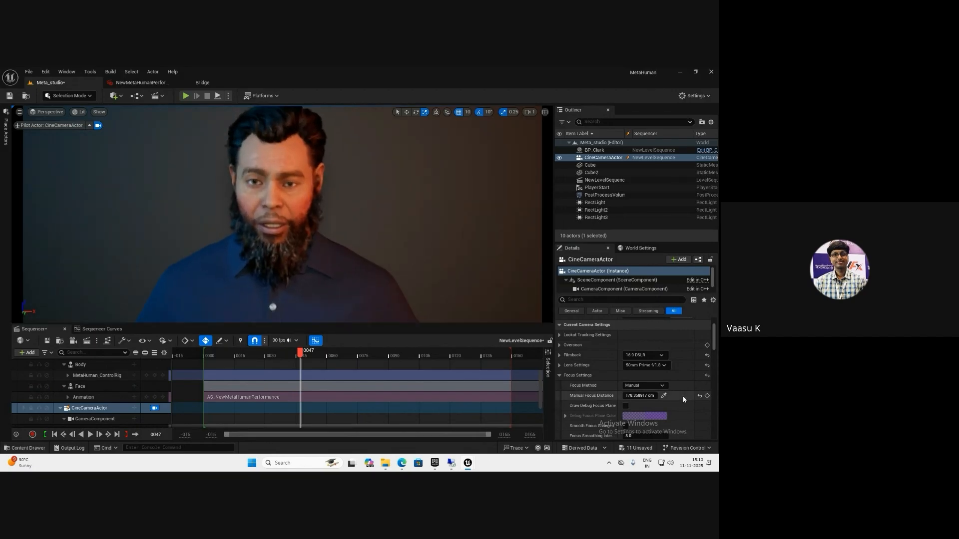
drag(623, 398, 630, 397)
right_drag(307, 262, 306, 257)
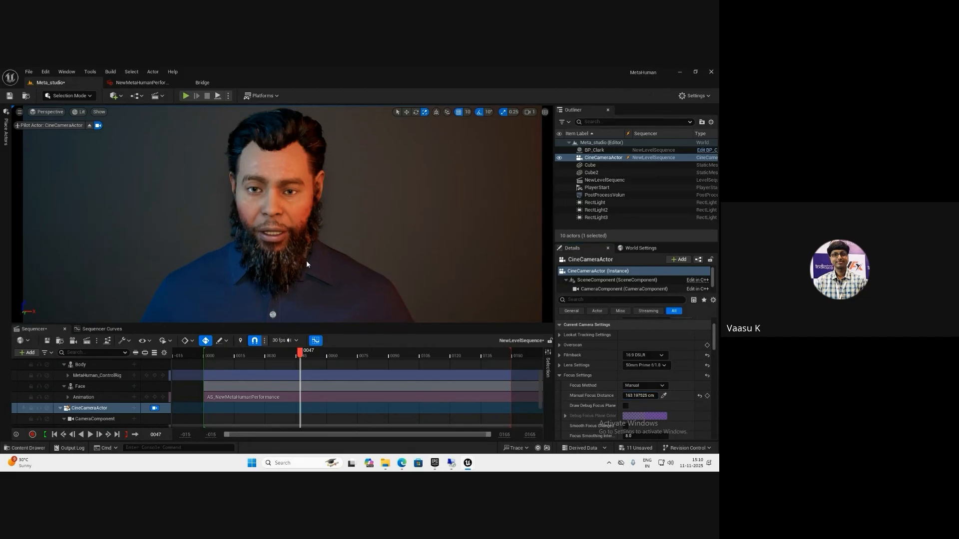
right_click(307, 265)
- Key the CineCameraActor's manual focus distance at the start of the sequence
drag(300, 352, 205, 356)
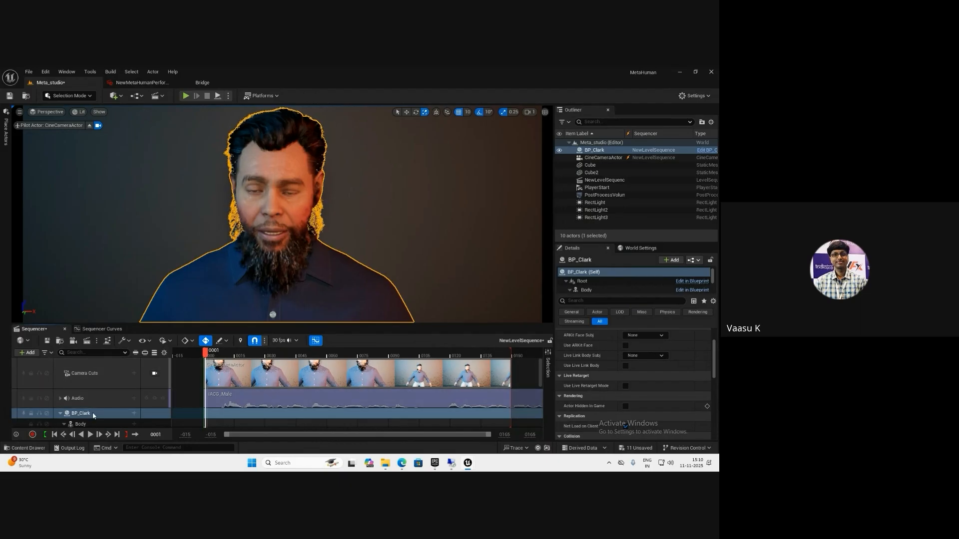
scroll(92, 405, down, 5)
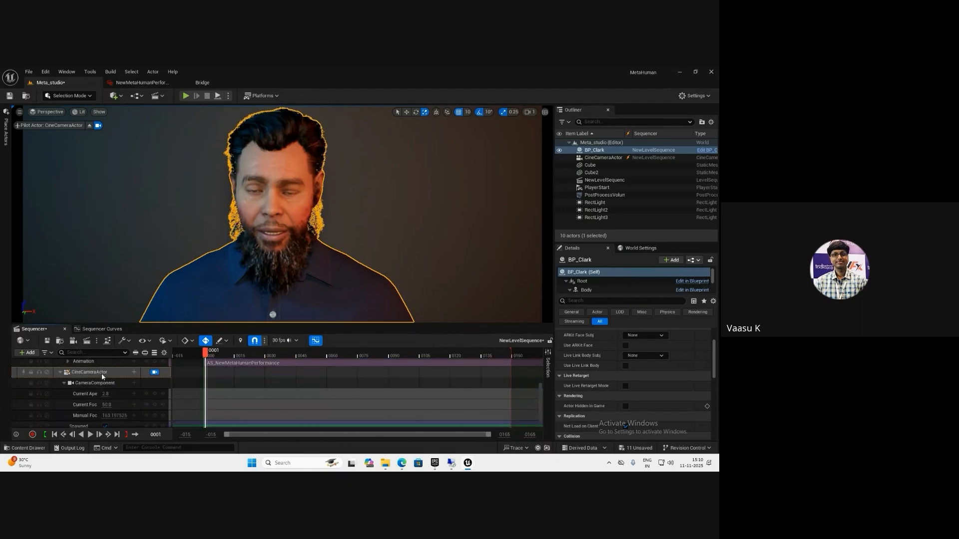
click(103, 374)
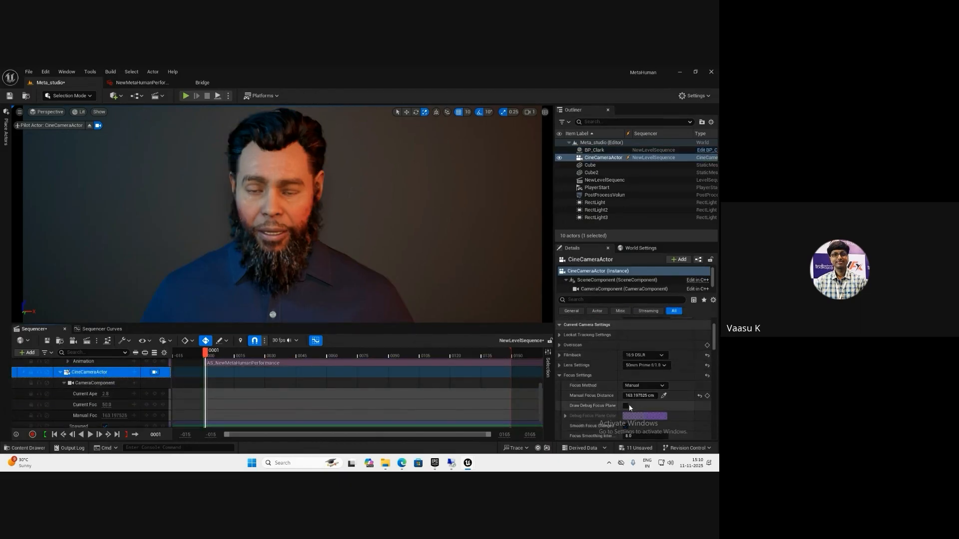
click(707, 396)
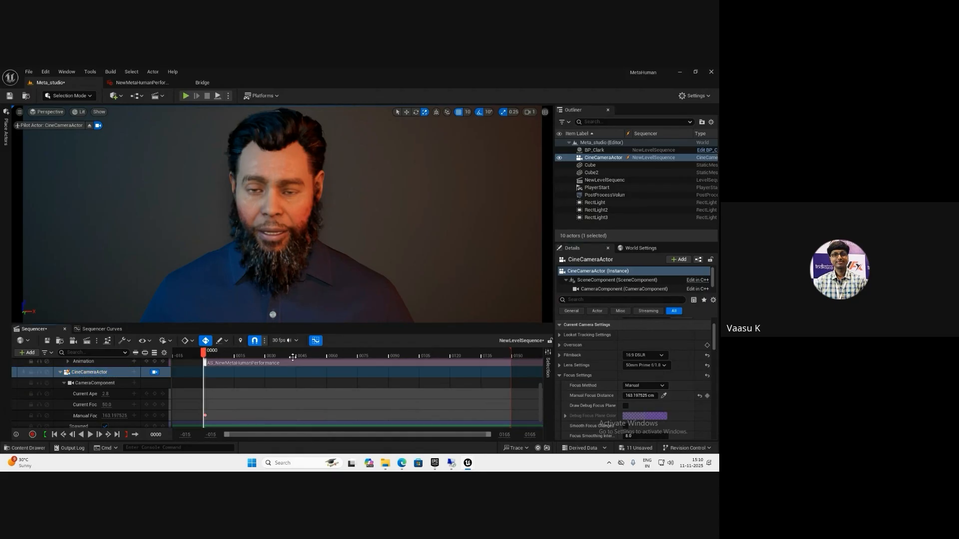
- Scrub through the sequence with the close framing and key the camera's transform at frame 0
drag(205, 353, 411, 354)
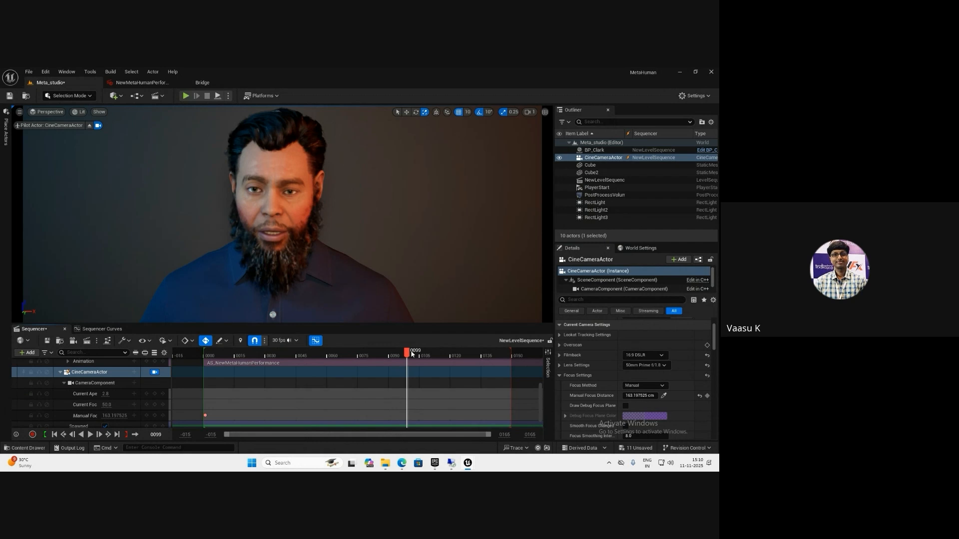
scroll(141, 388, down, 1)
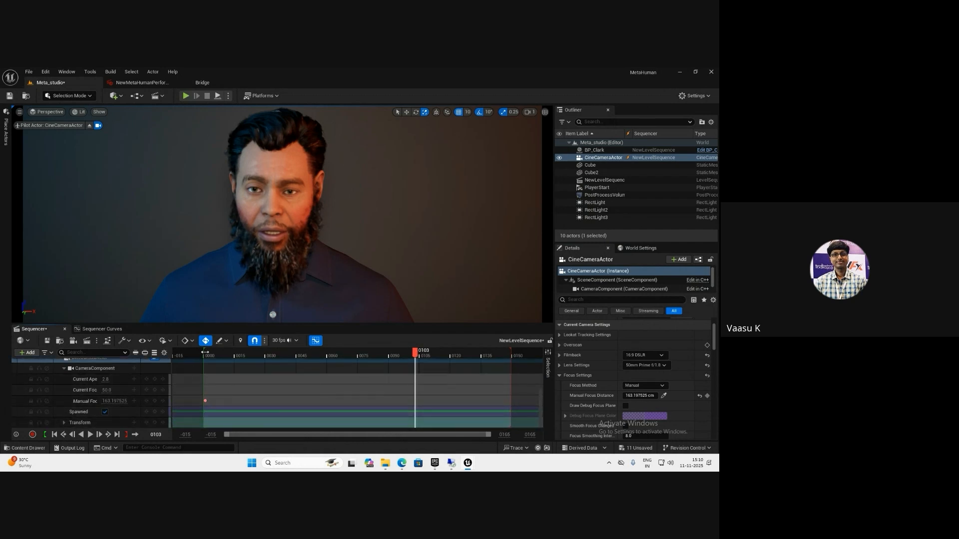
click(205, 354)
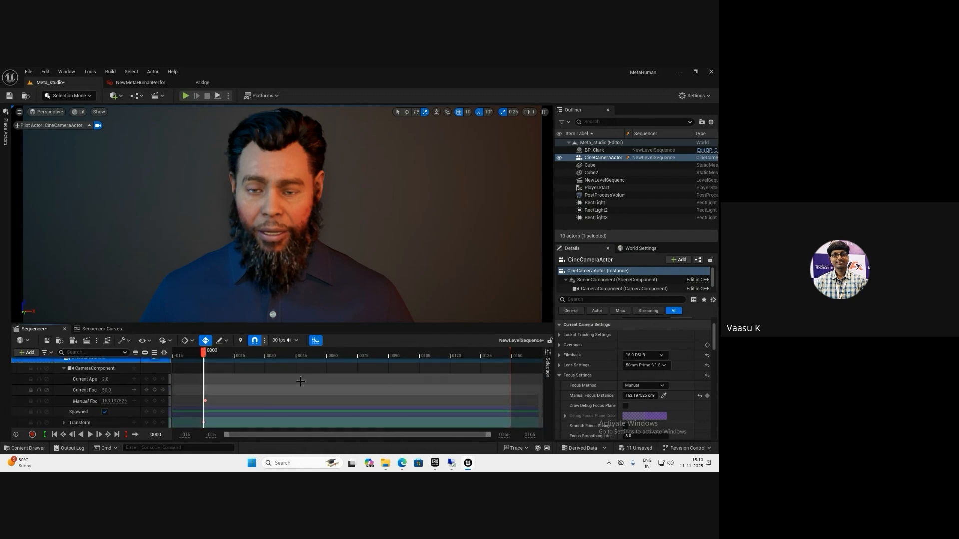
- At frame 115, pull the camera back to a wider shot of the character and key its transform
click(440, 356)
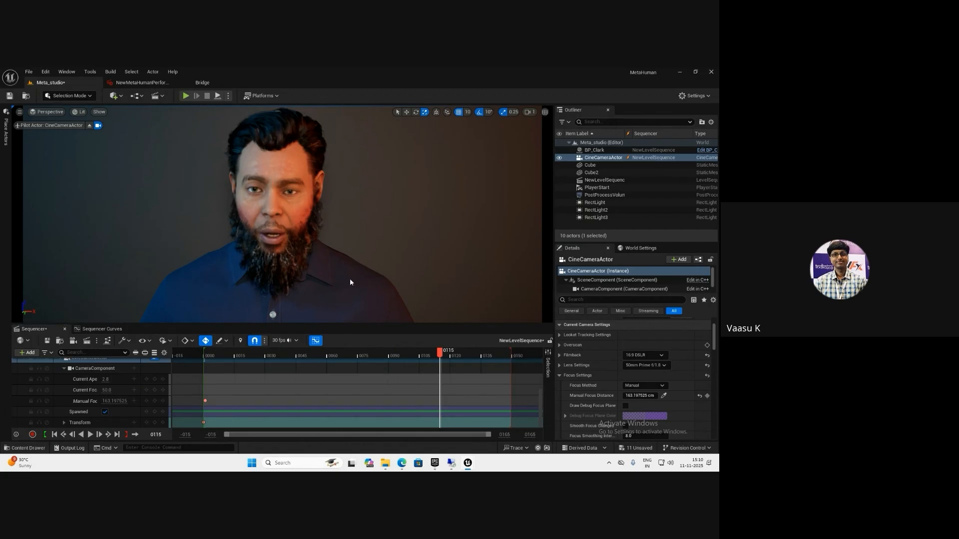
scroll(350, 282, down, 3)
middle_drag(350, 282, 349, 268)
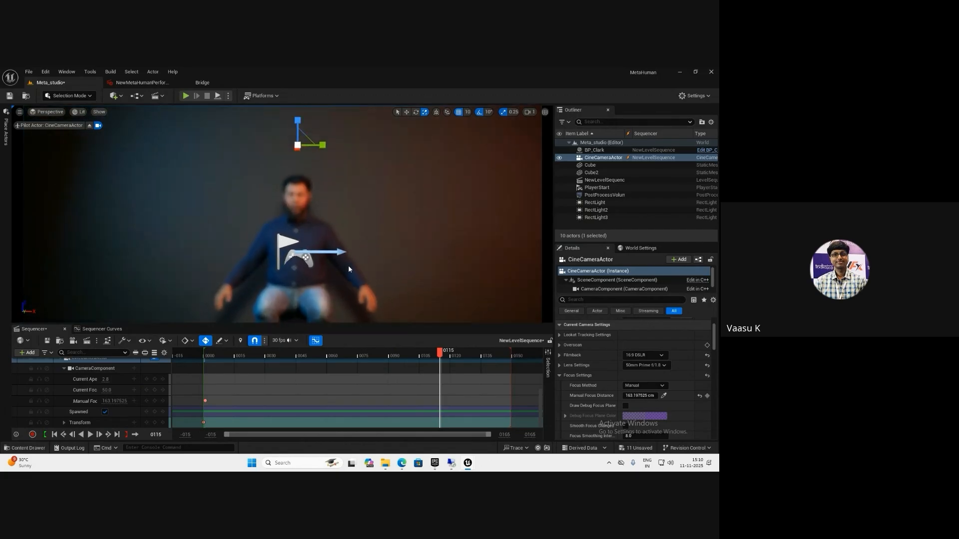
scroll(349, 269, up, 3)
key(s)
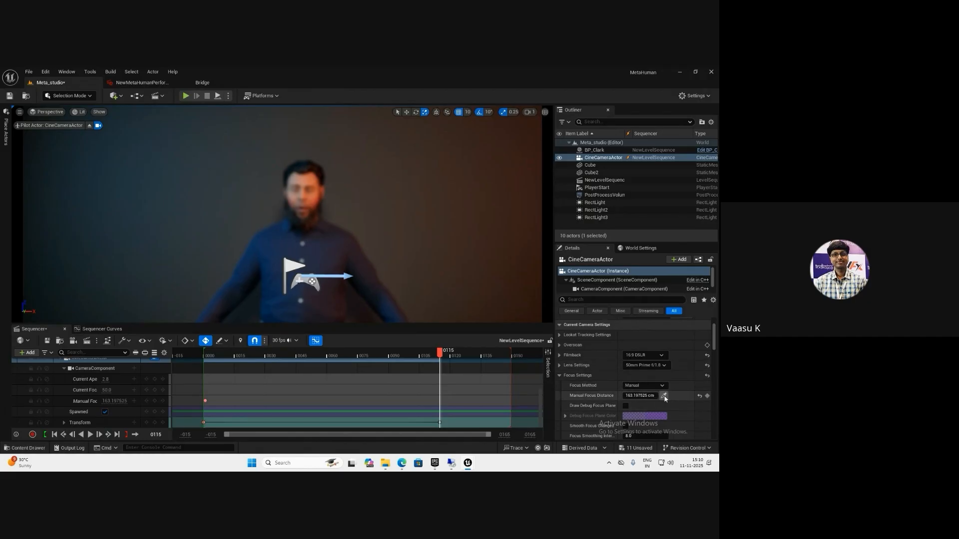
- Refocus the camera on the character's face at frame 115 and play the camera move from the start
click(312, 201)
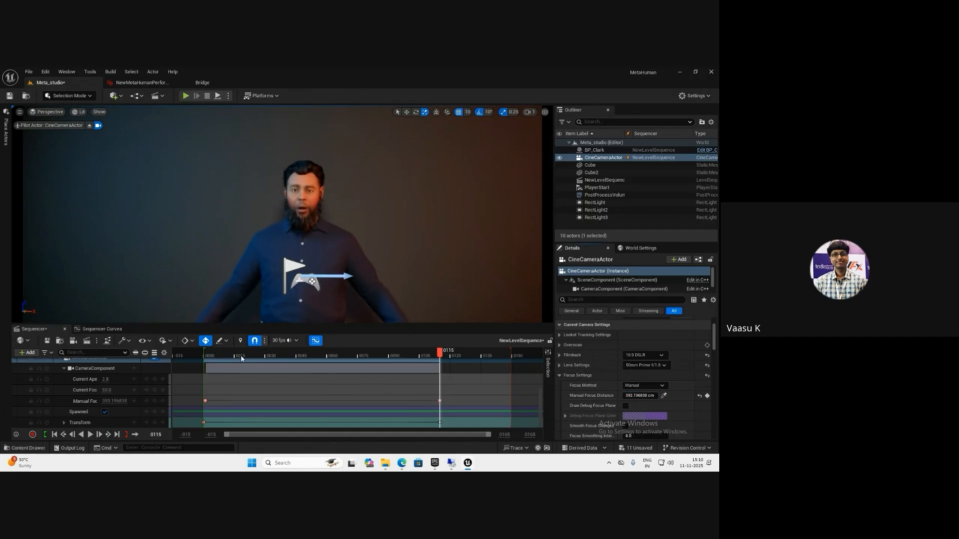
drag(241, 357, 204, 358)
key(space)
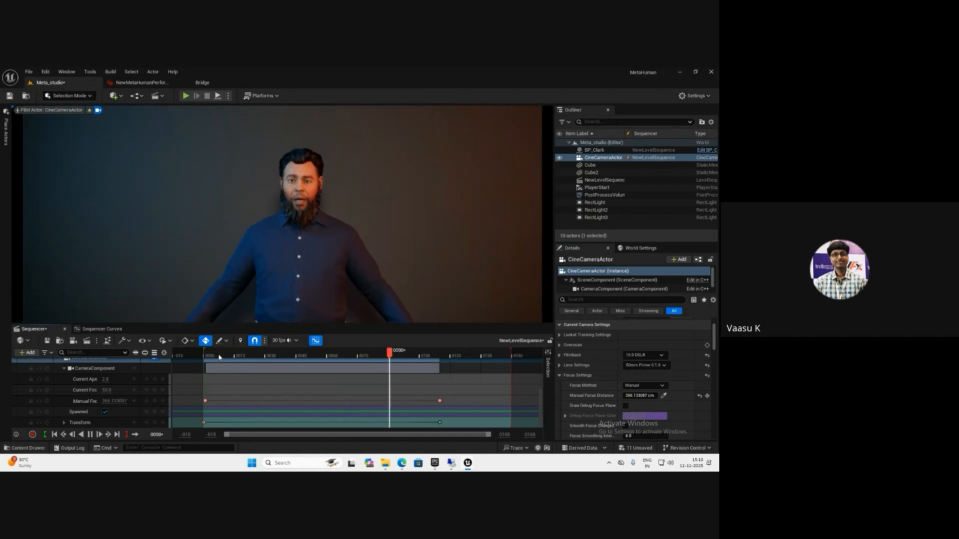
key(space)
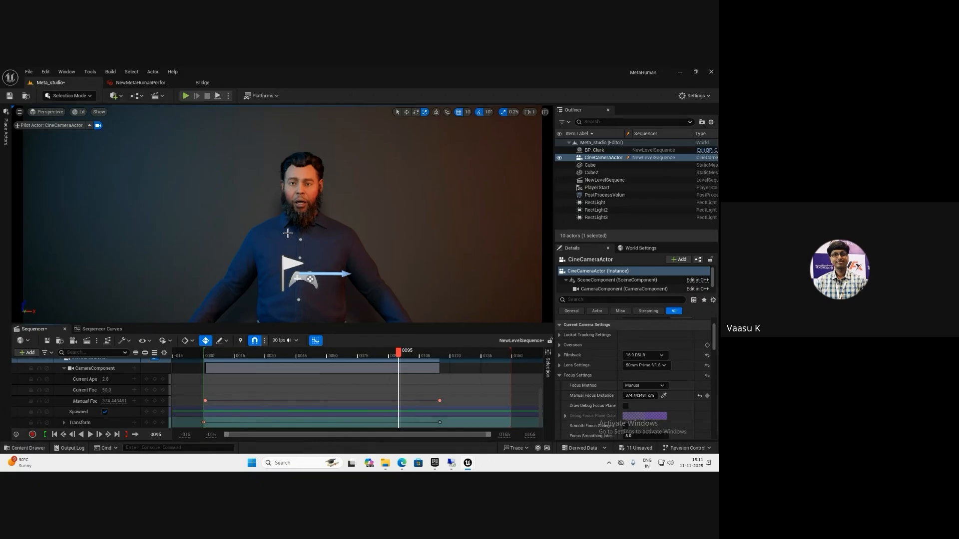
- Switch to Mixamo in the browser and search its animations for "talking"
mouse_move(398, 456)
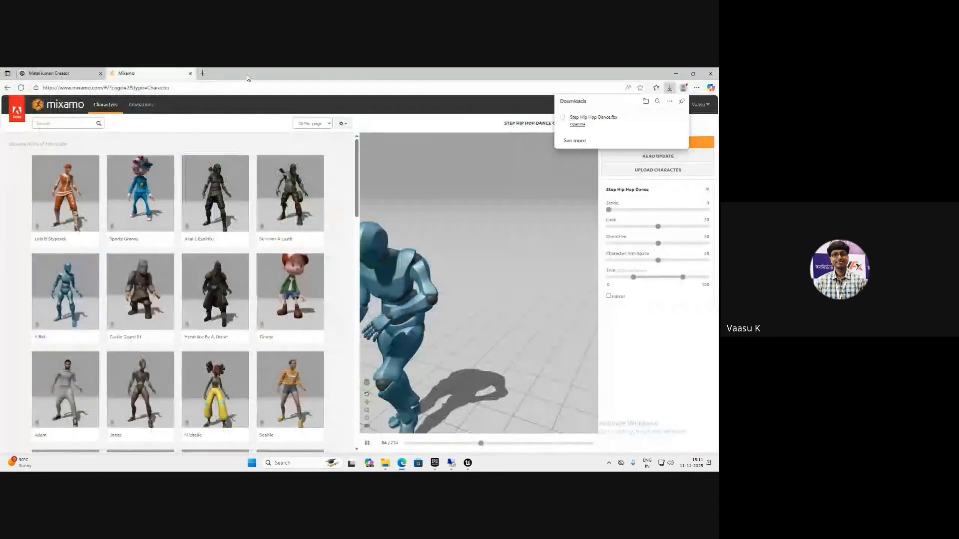
click(483, 424)
click(59, 123)
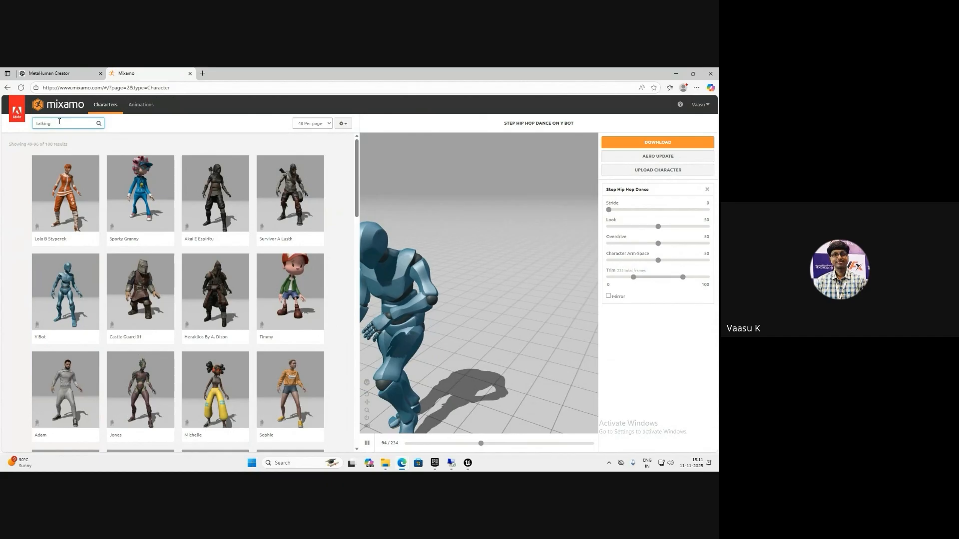
key(Return)
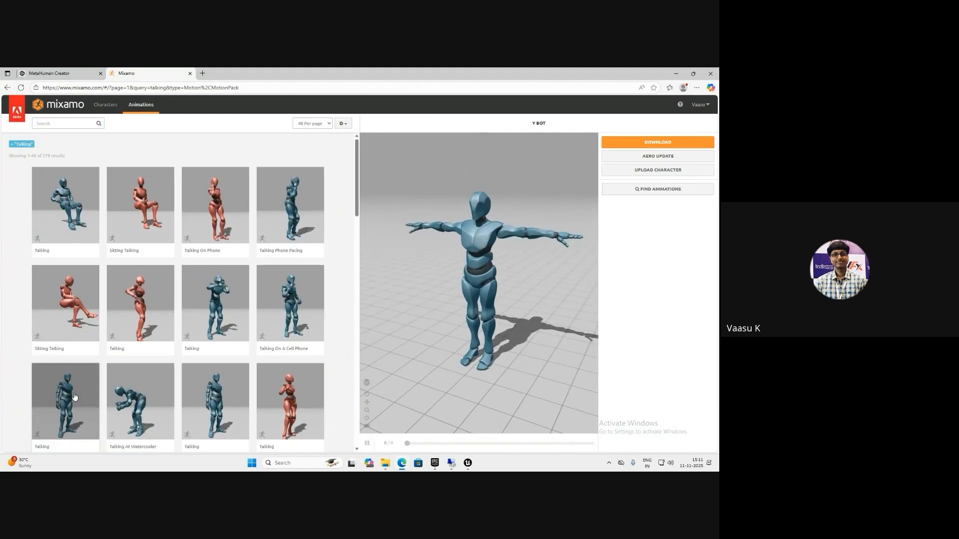
scroll(74, 397, down, 2)
scroll(68, 250, up, 2)
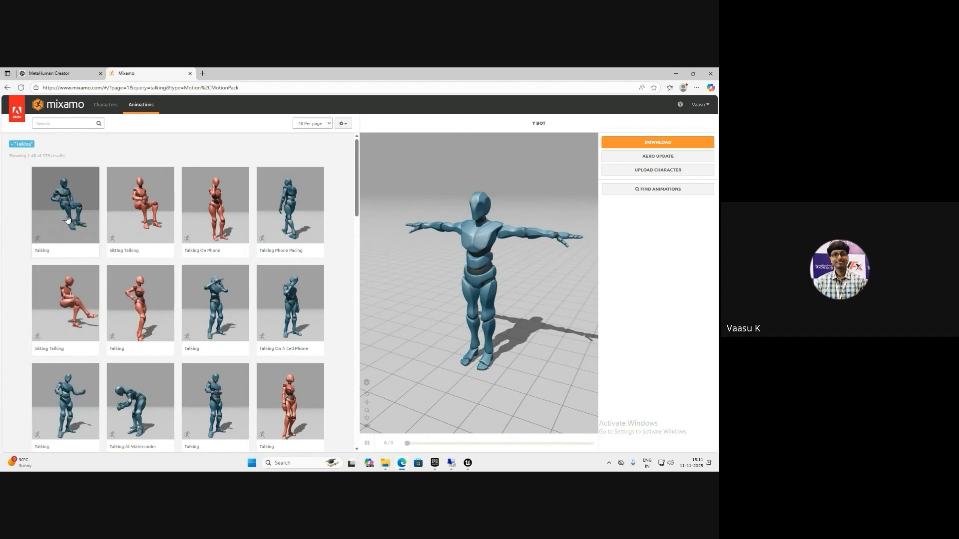
- Preview the Sitting Talking animation on Y Bot, and choose a standing Talking animation with hand gestures instead
click(78, 299)
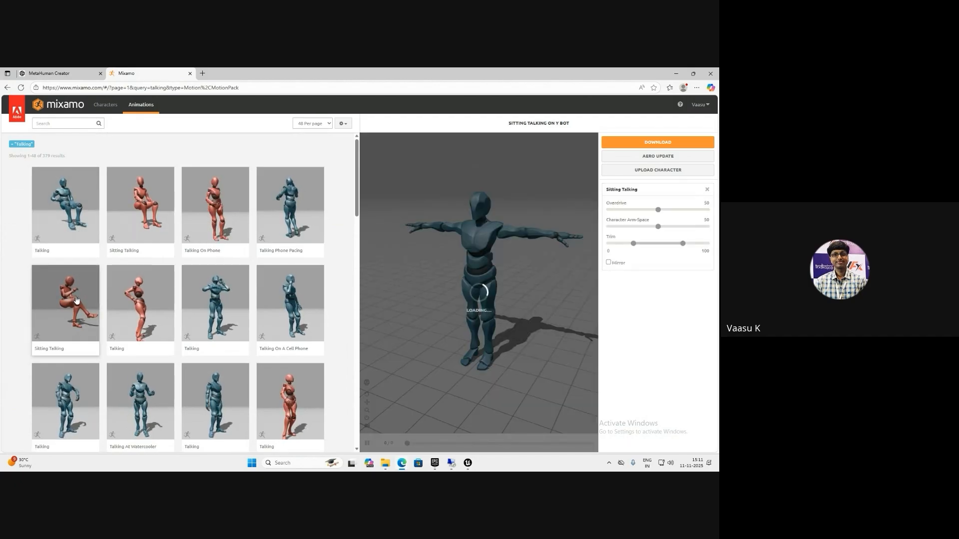
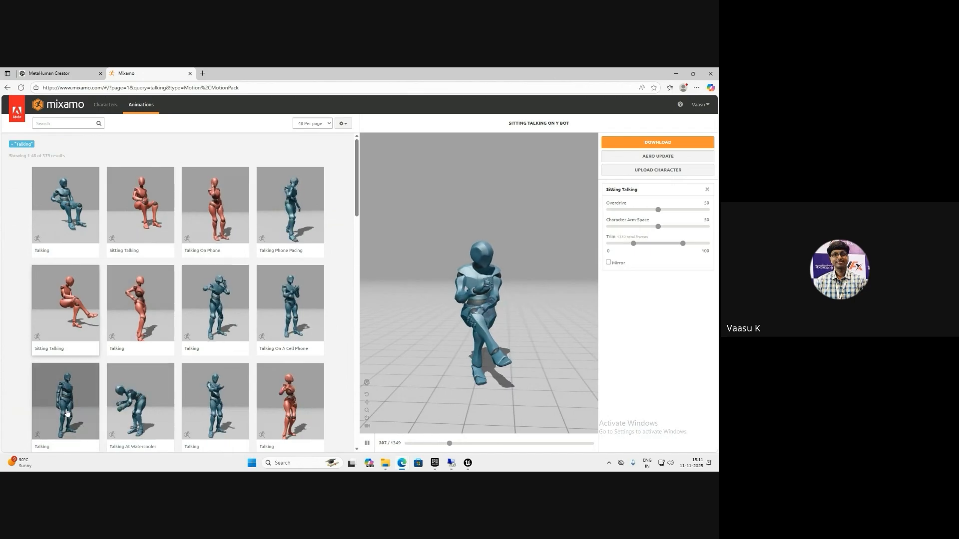
scroll(67, 412, down, 3)
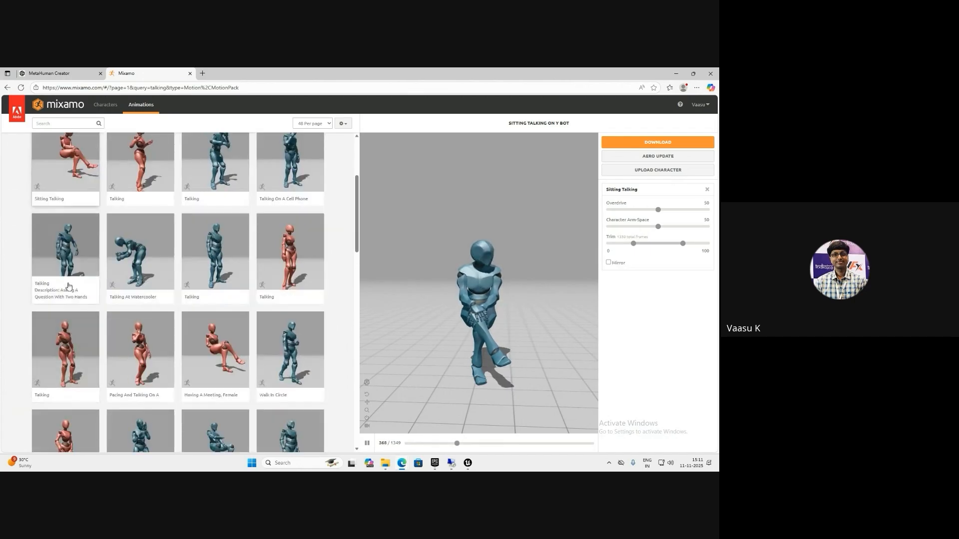
click(68, 347)
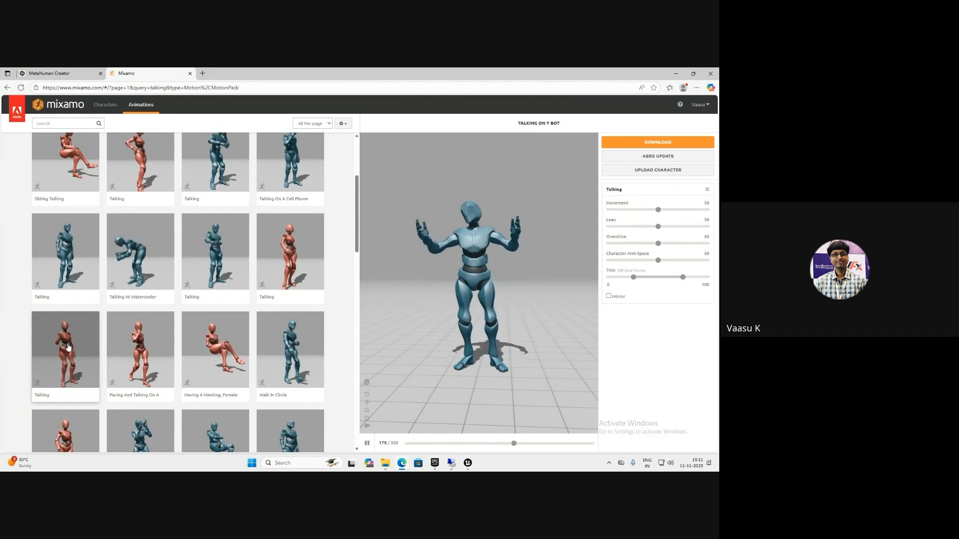
- Download the chosen Talking animation as FBX Binary without skin at 30 frames per second
click(658, 143)
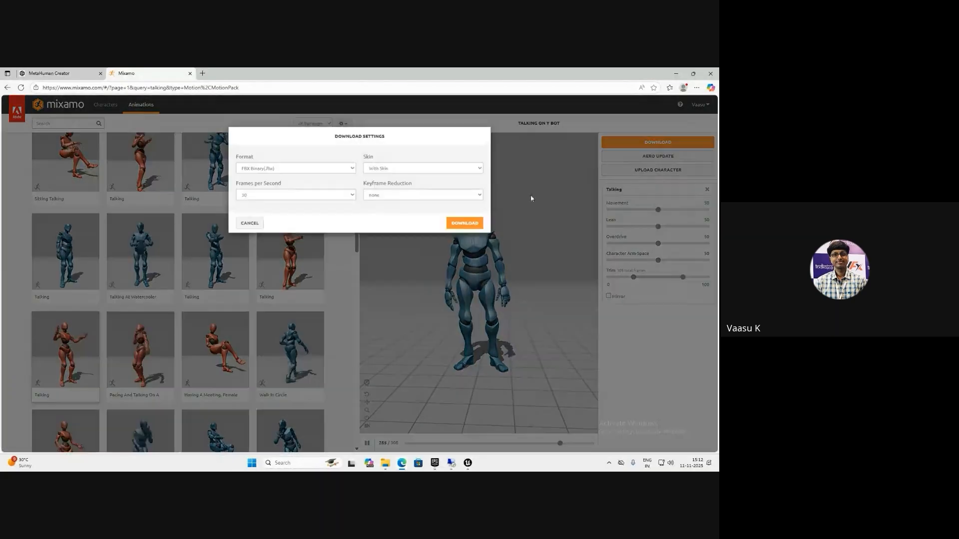
click(417, 174)
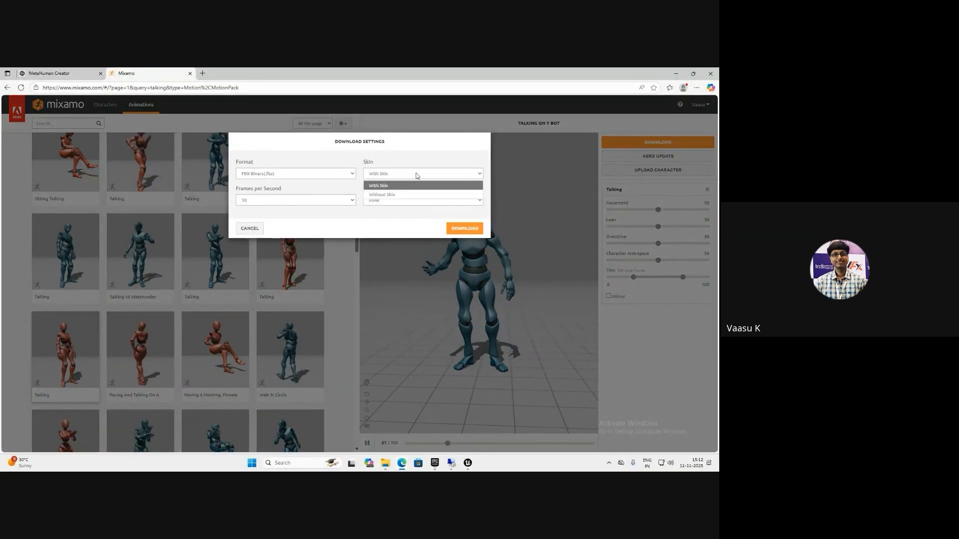
click(396, 195)
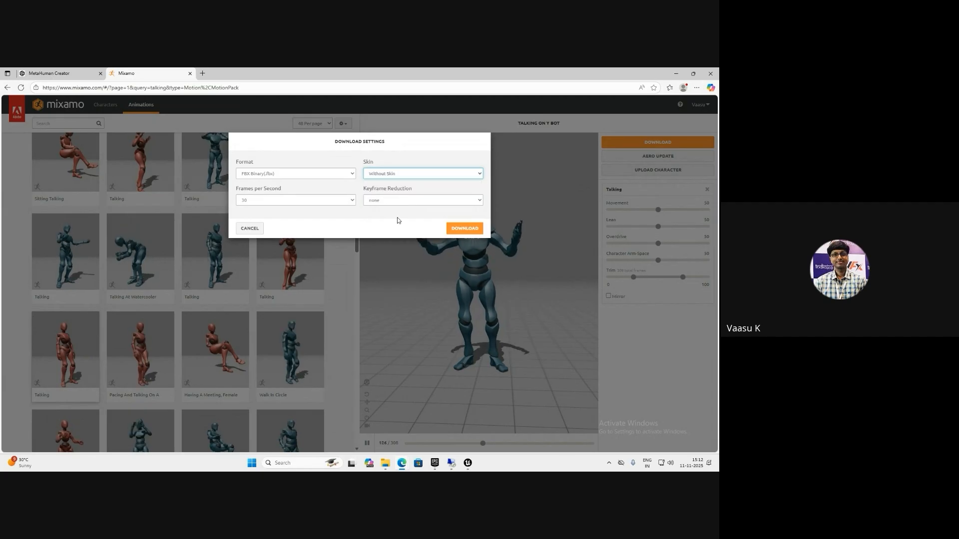
click(464, 229)
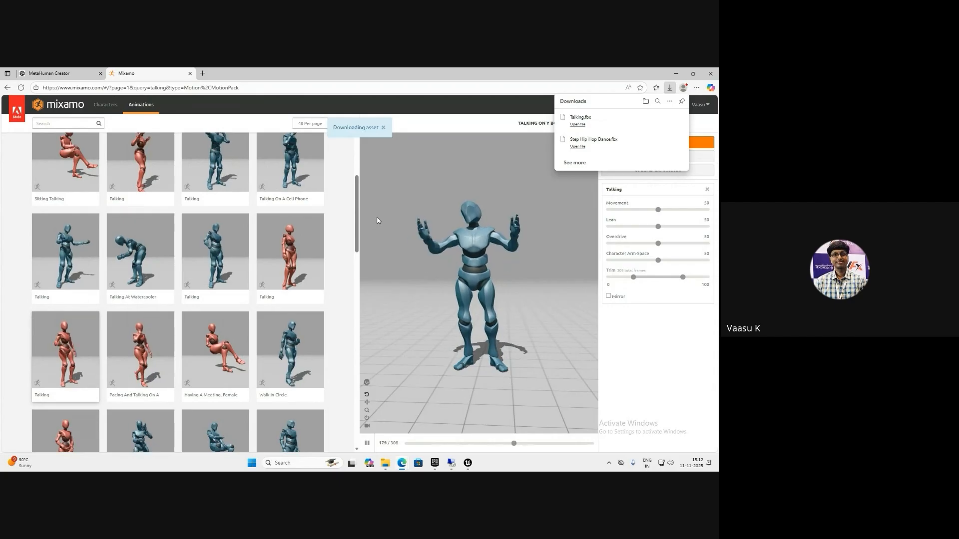
- Switch to Unreal Editor and choose Talking.fbx from Downloads for import into the Mixamo_Anim folder
key(alt+Tab)
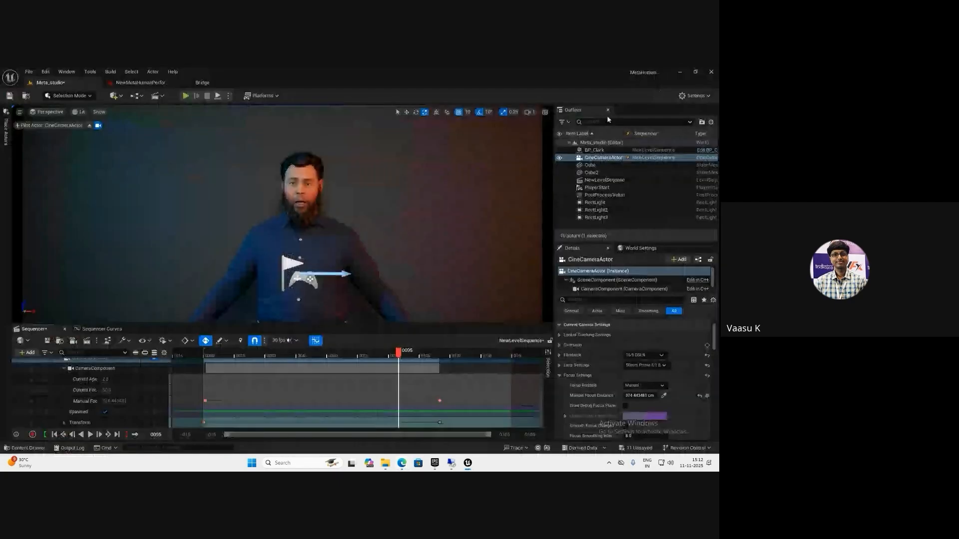
key(ctrl+space)
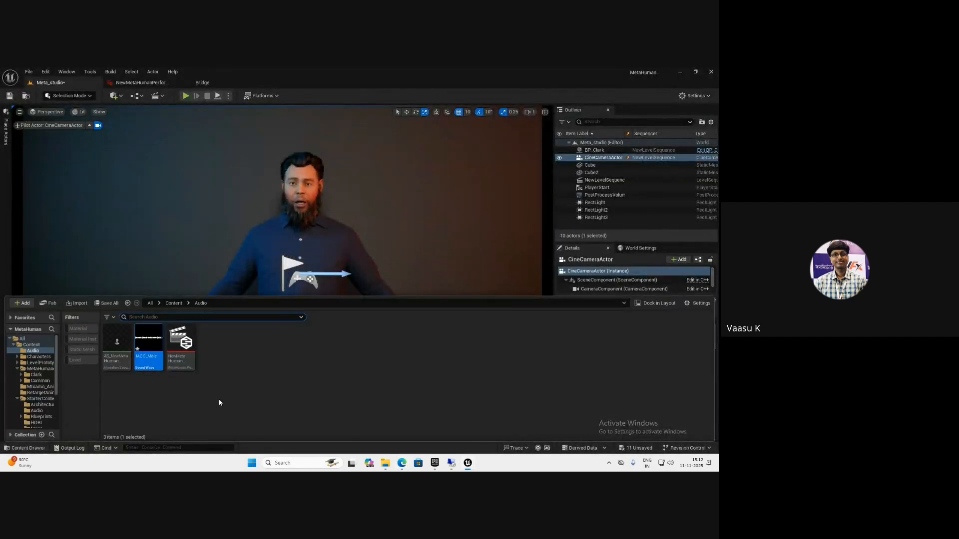
click(40, 389)
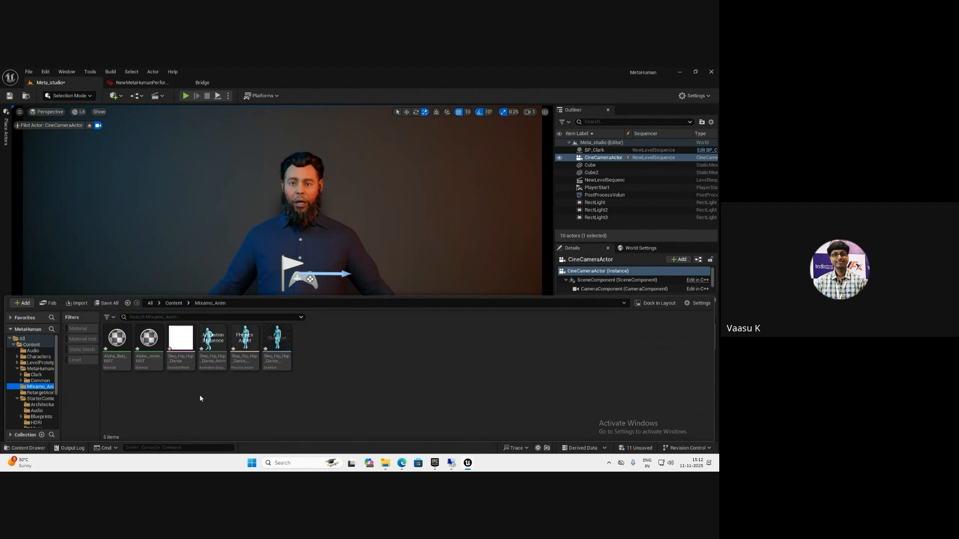
right_click(200, 395)
click(270, 115)
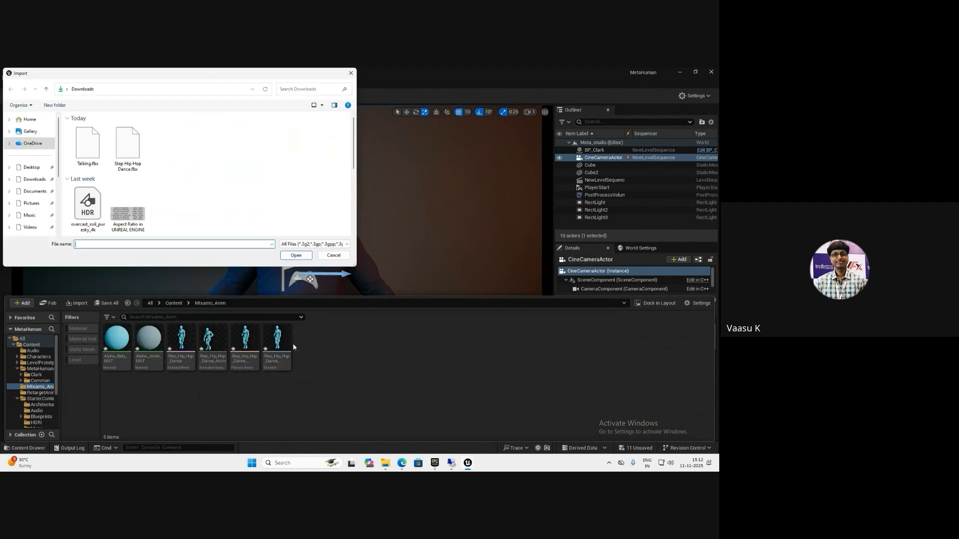
double_click(88, 147)
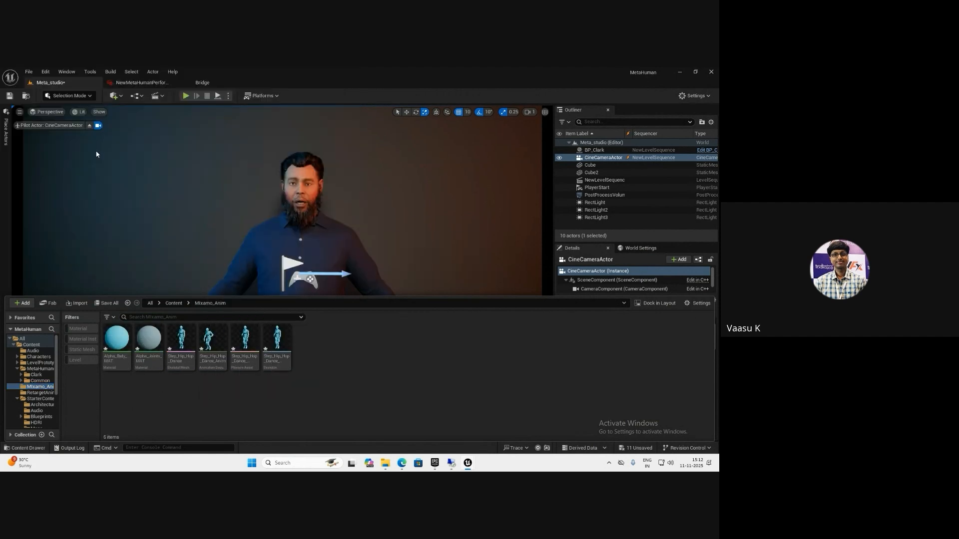
- Import the Talking animation with Step_Hip_Hop_Dance_Skeleton as its skeleton and select the imported sequence
scroll(384, 314, down, 5)
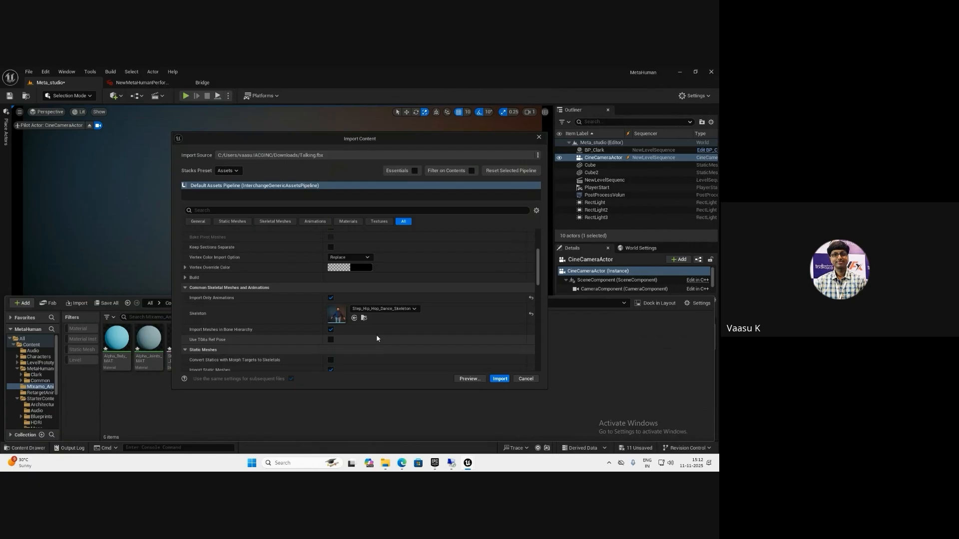
click(384, 309)
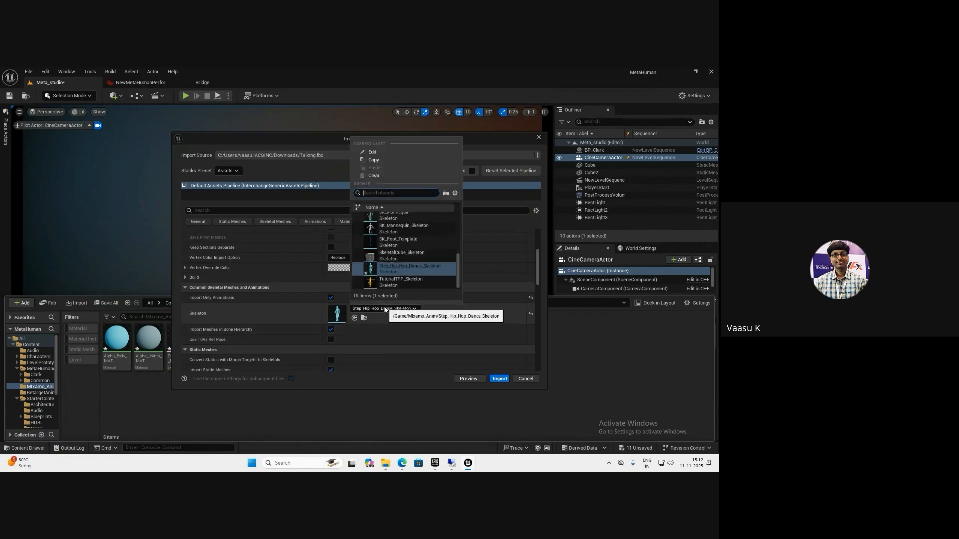
click(384, 309)
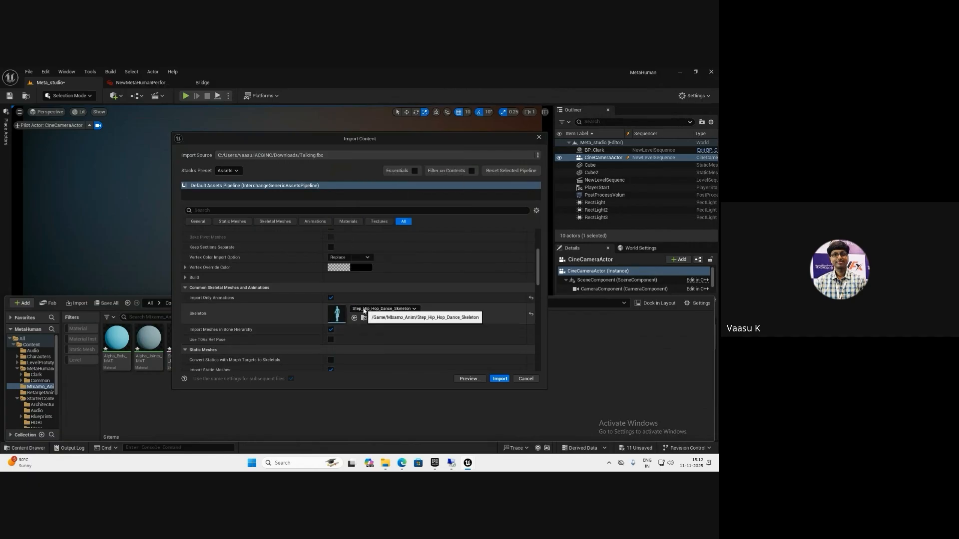
click(500, 379)
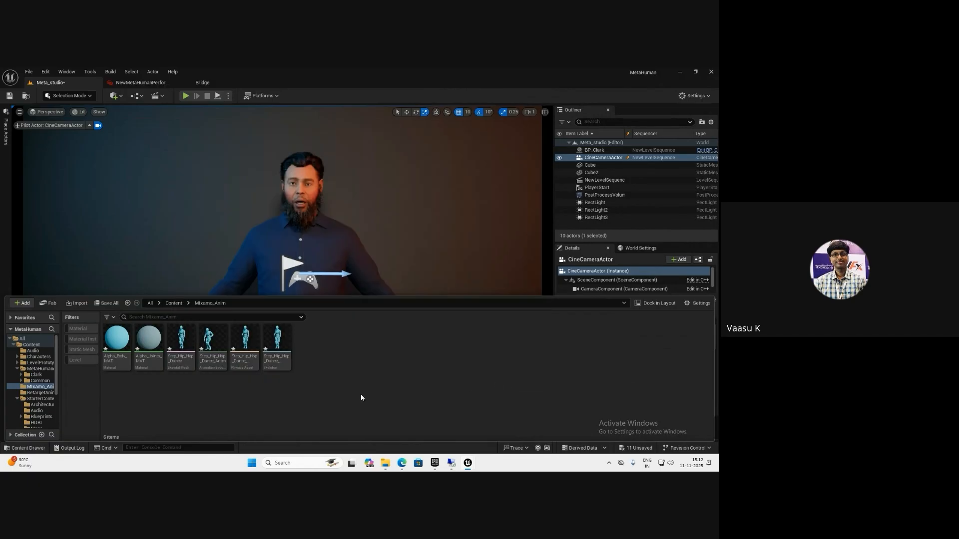
mouse_move(308, 344)
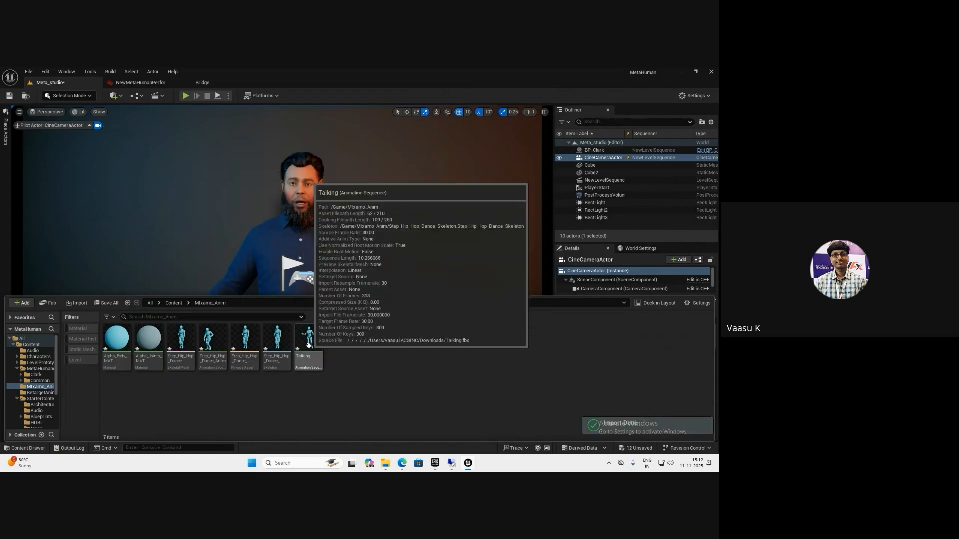
click(309, 344)
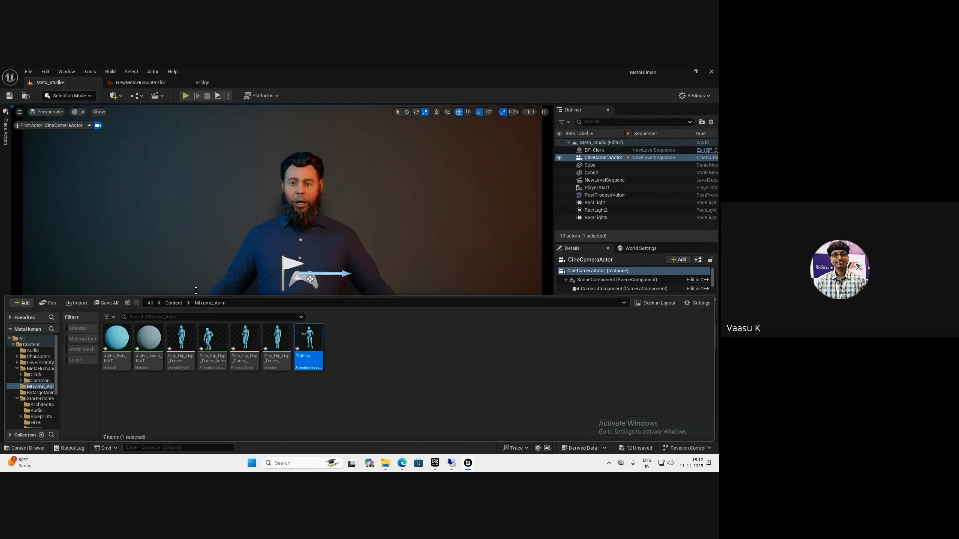
- Delete the MetaHuman_ControlRig track under BP_Clark's Body in the level sequence
click(136, 267)
scroll(116, 401, up, 5)
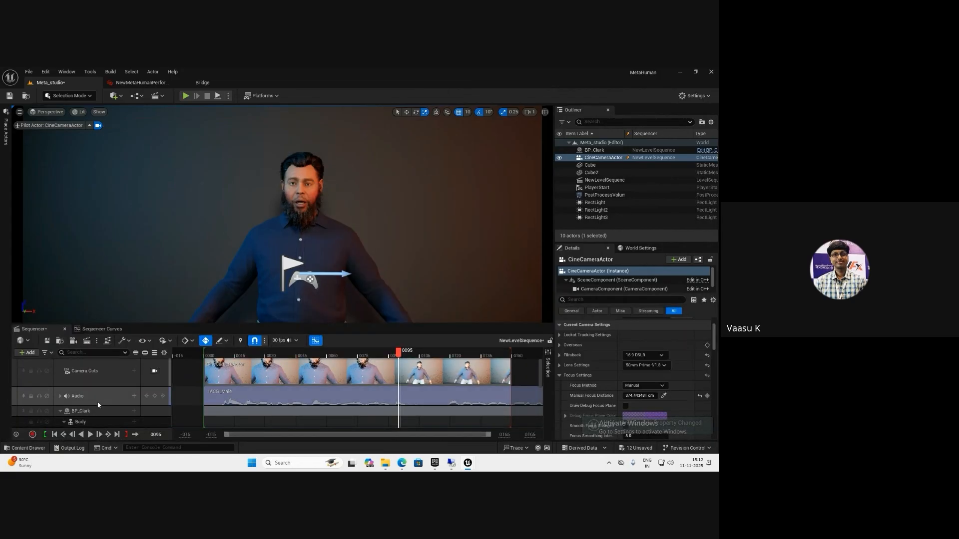
scroll(97, 405, down, 2)
click(98, 400)
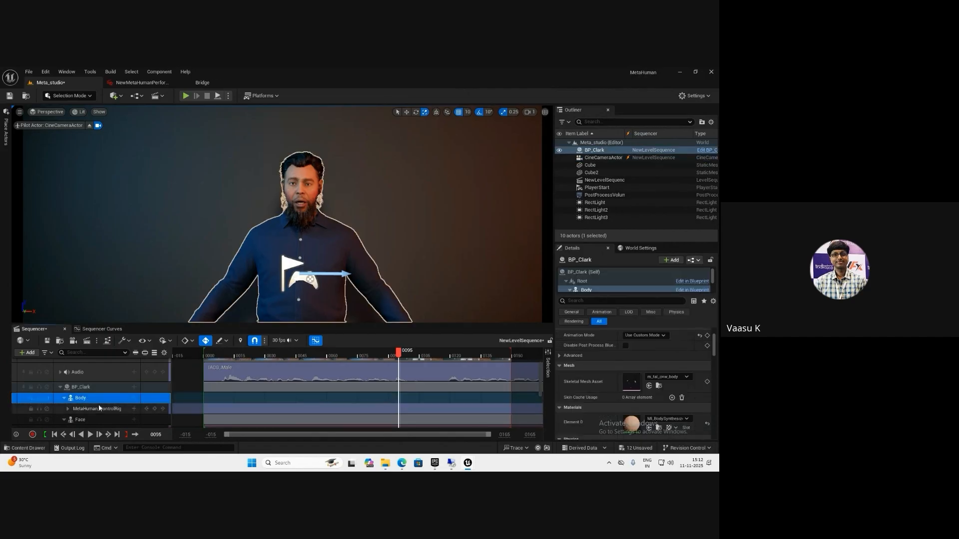
click(98, 410)
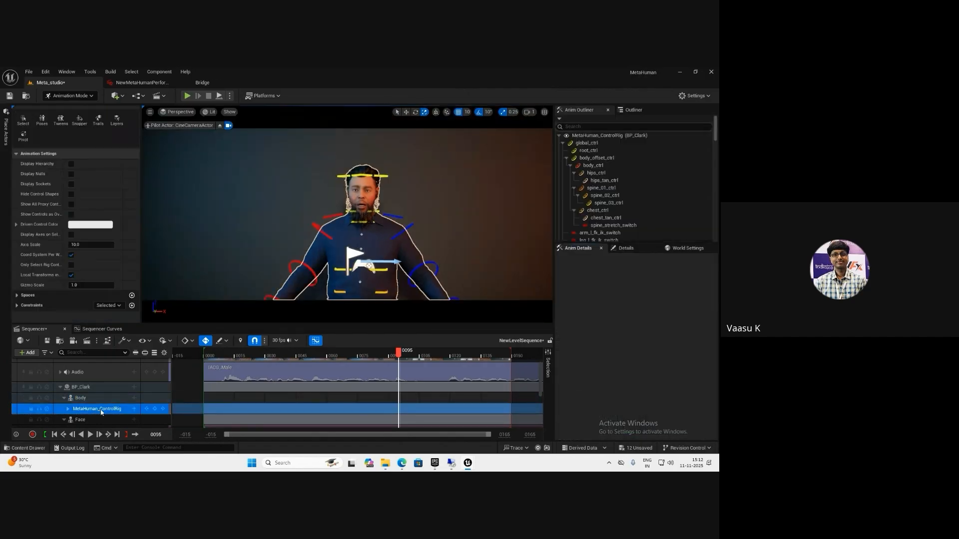
key(Delete)
click(104, 397)
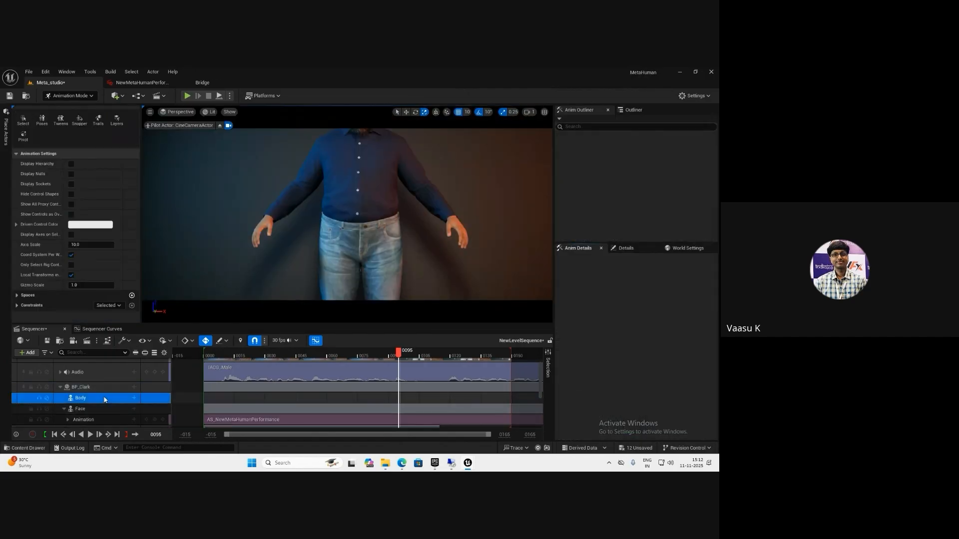
click(134, 398)
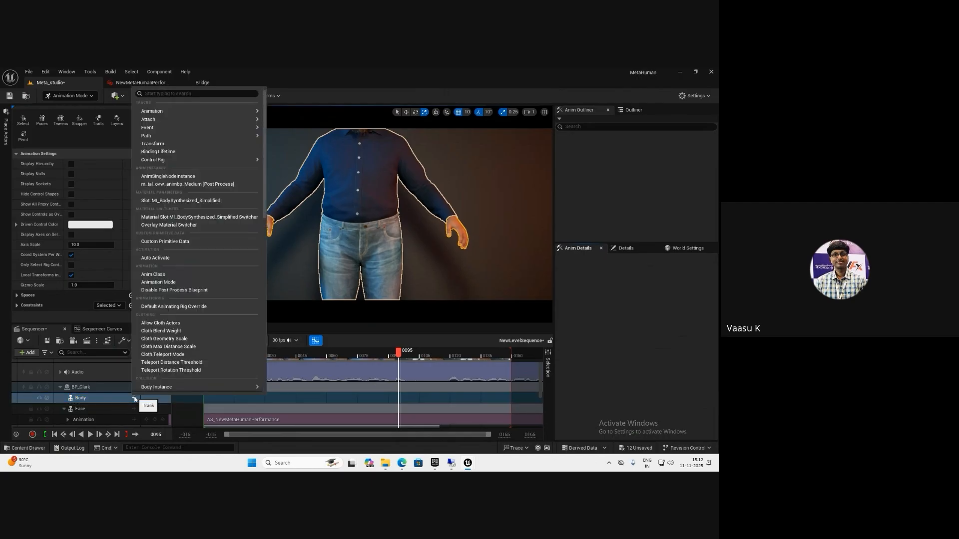
mouse_move(181, 111)
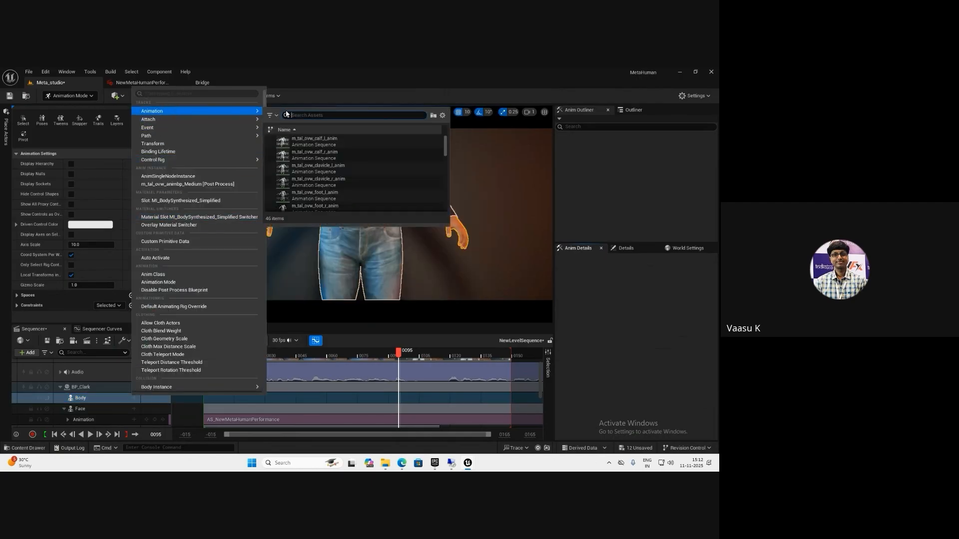
click(229, 80)
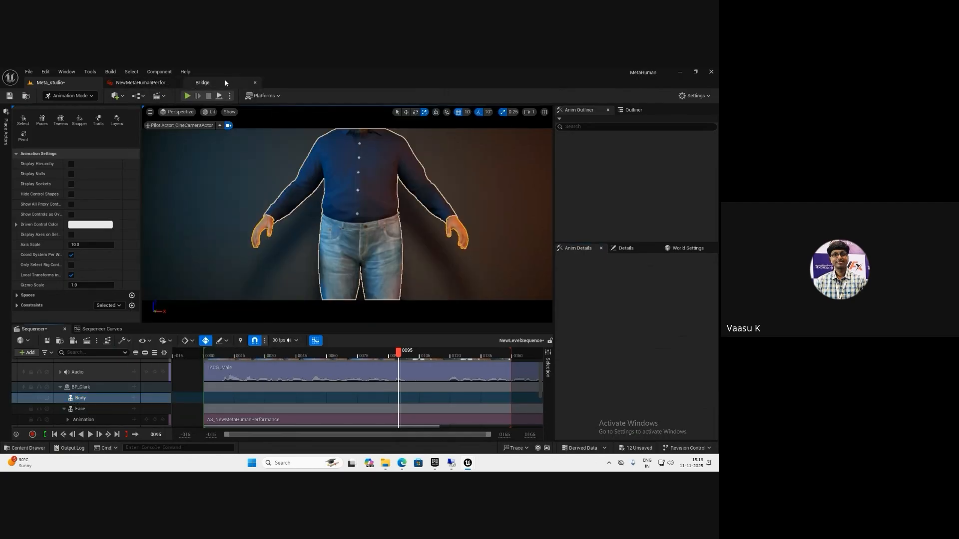
click(226, 82)
click(65, 82)
- Start retargeting the Talking animation from Mixamo_Anim, with m_tal_ovw_body as the target skeletal mesh
key(ctrl+space)
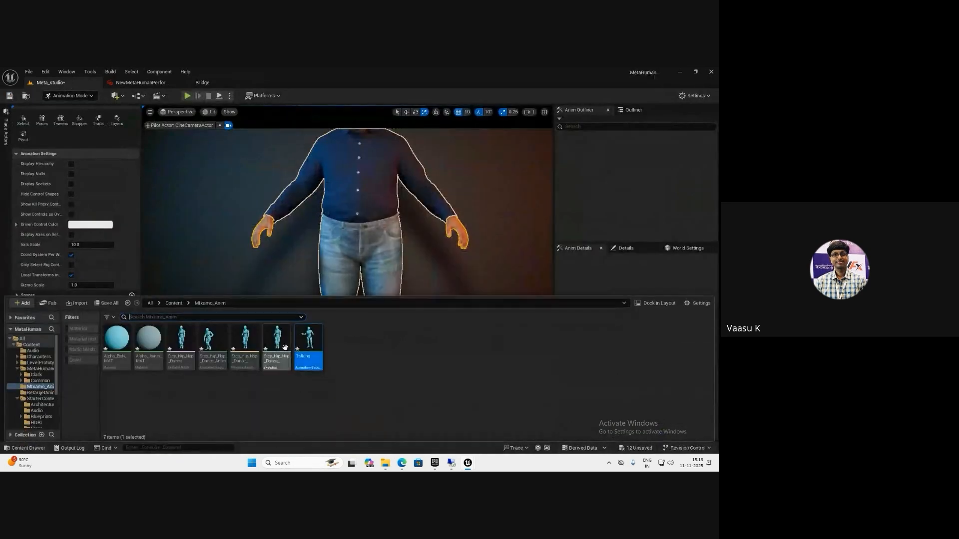
right_click(315, 347)
mouse_move(316, 346)
click(352, 214)
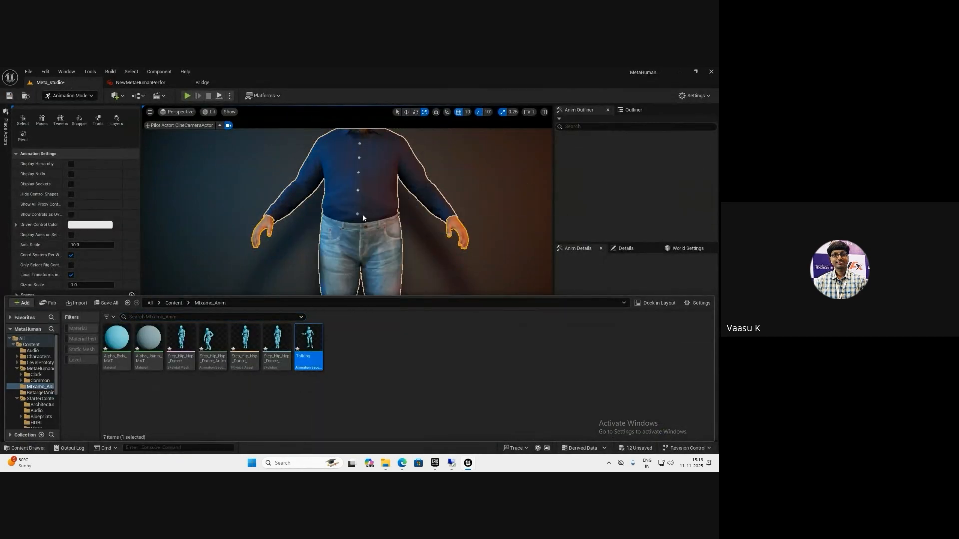
click(524, 181)
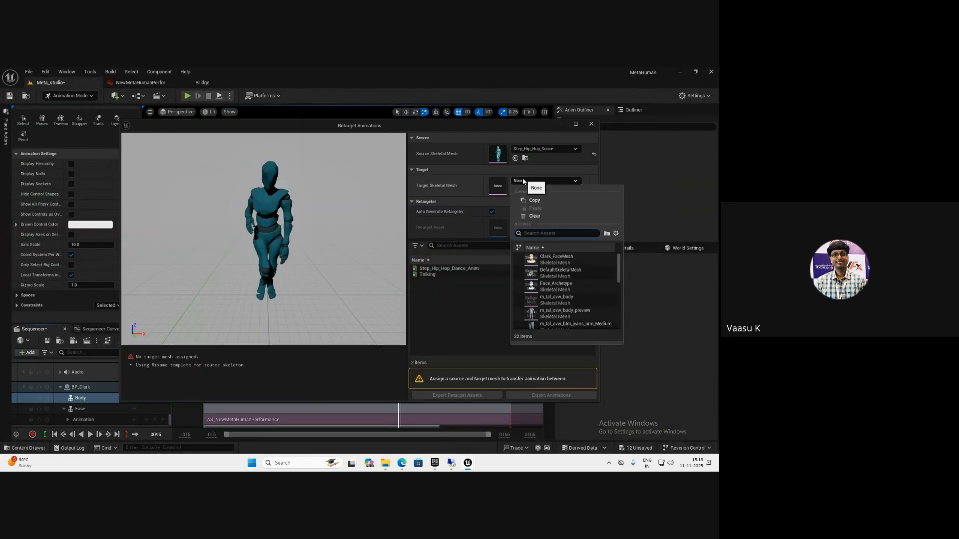
click(564, 302)
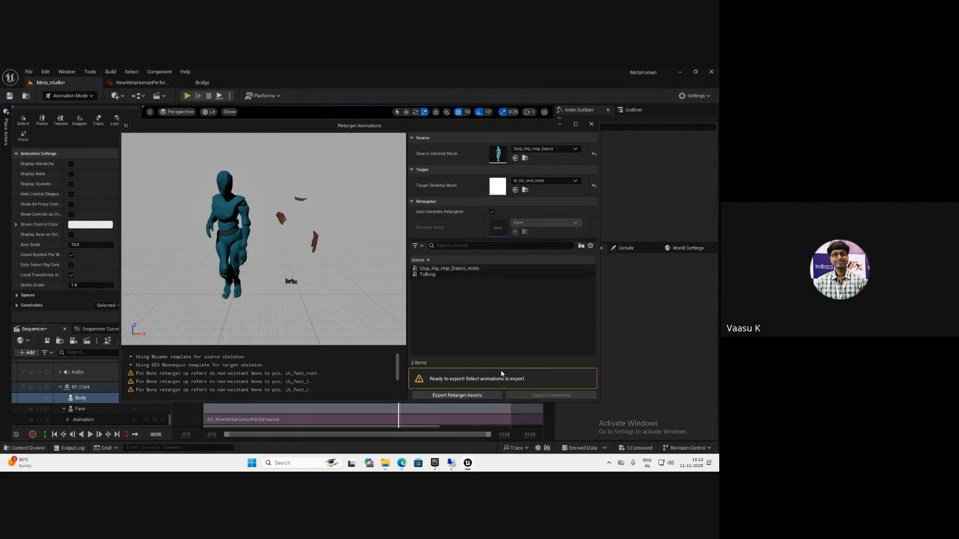
- Export only the retargeted Talking animation to the RetargetAnims folder with the default batch options, and dismiss the separate content browser
click(428, 274)
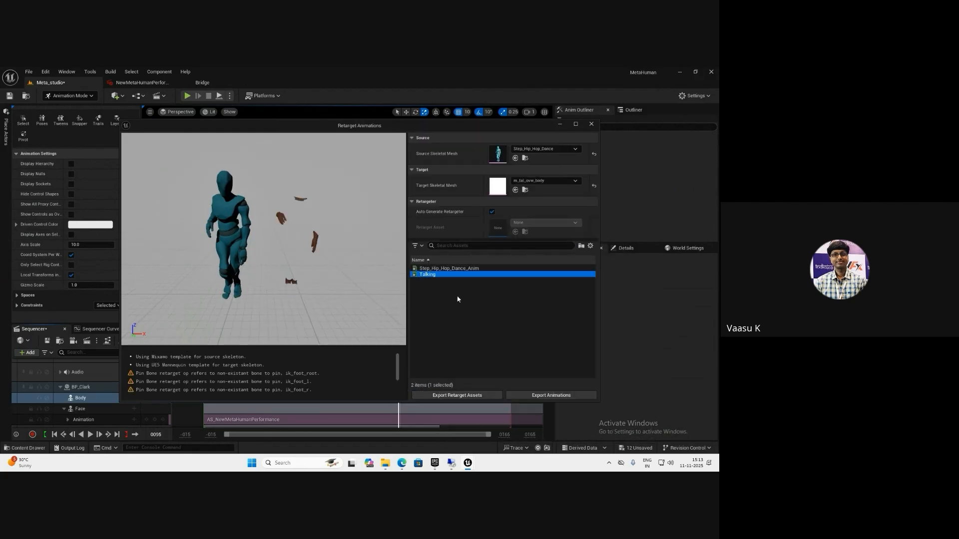
click(549, 396)
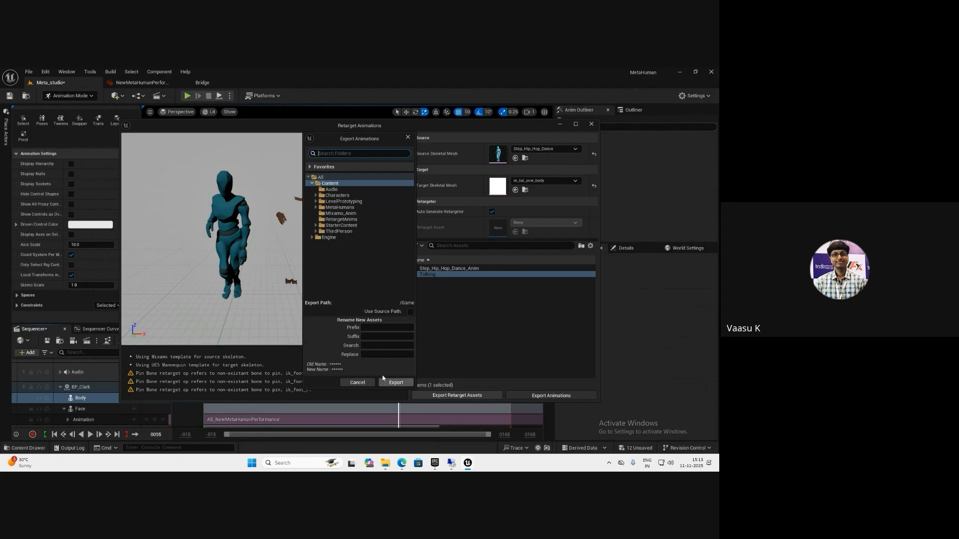
click(344, 220)
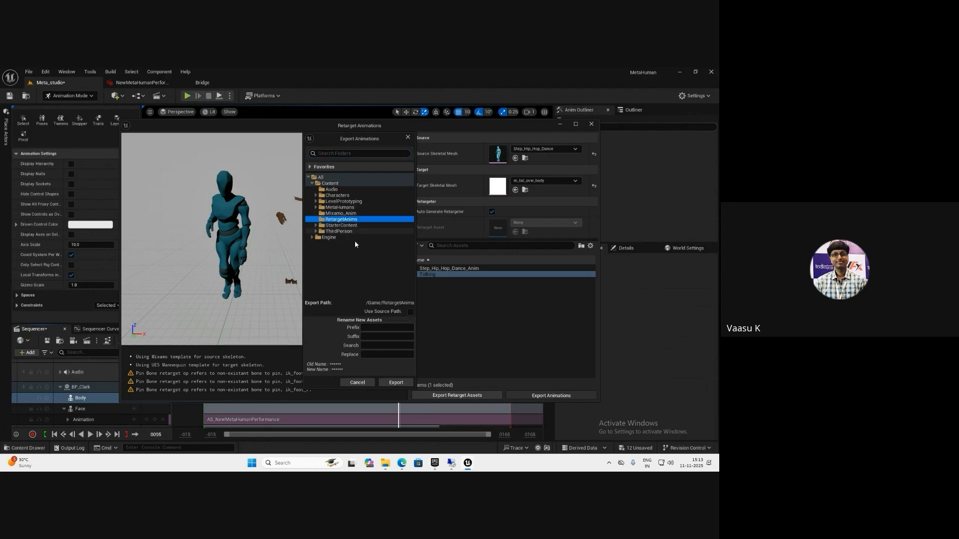
click(396, 383)
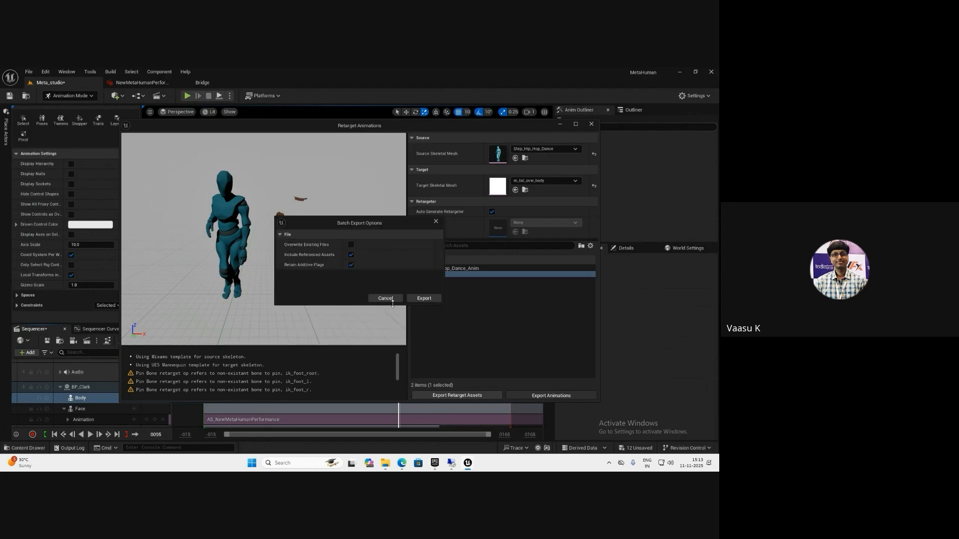
click(416, 298)
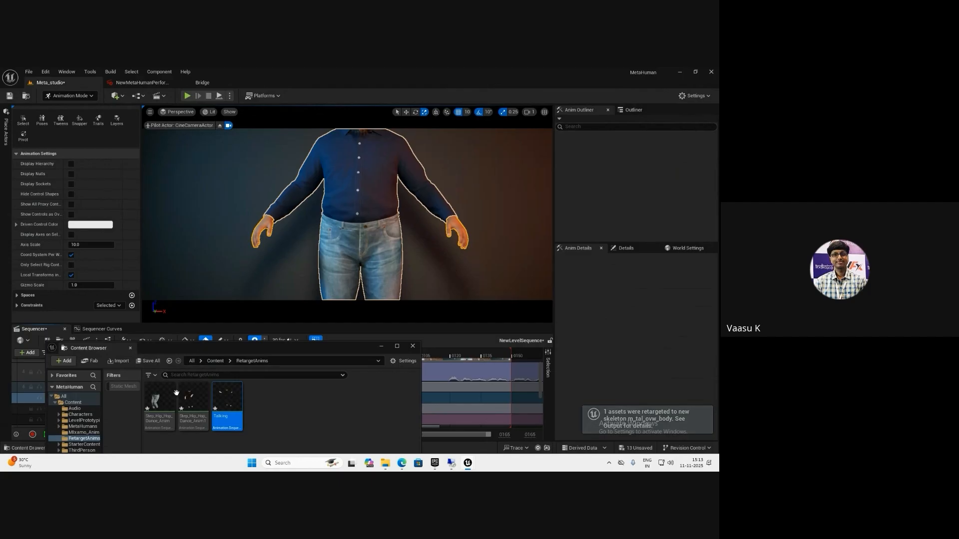
click(382, 347)
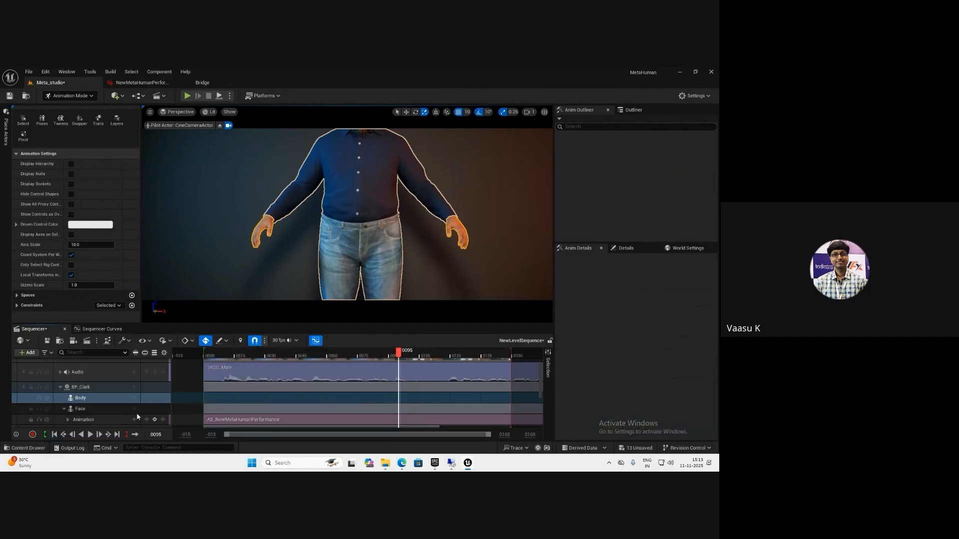
- Add the Talking animation to BP_Clark's Body track in the level sequence
click(134, 399)
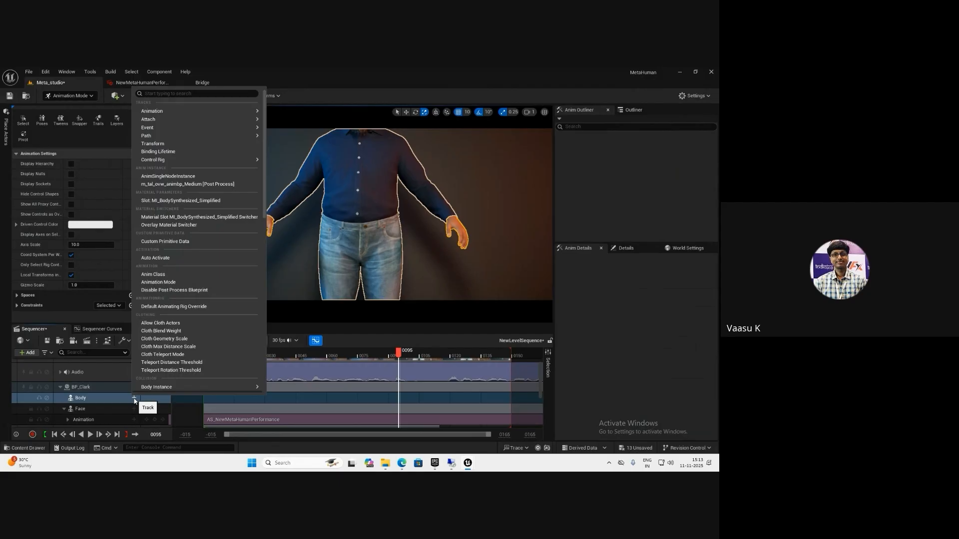
mouse_move(188, 111)
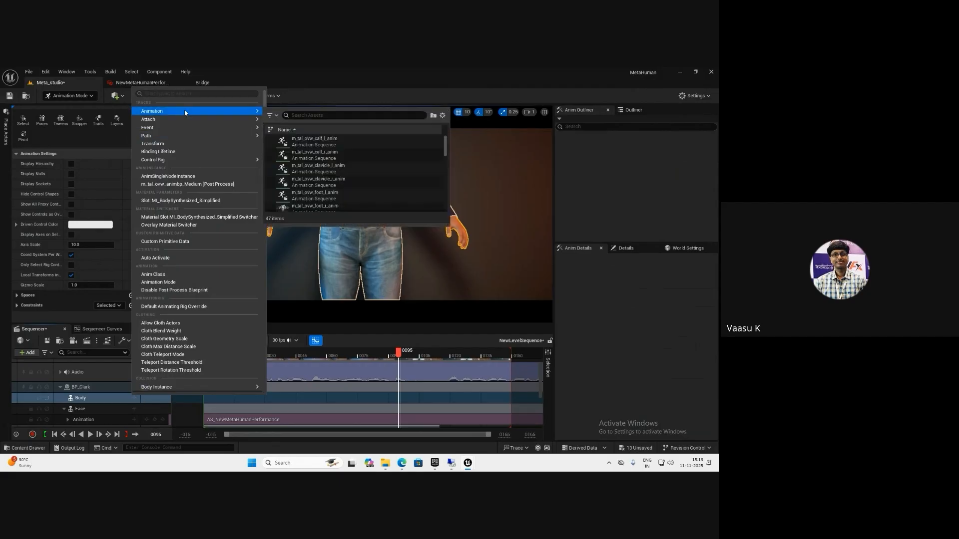
click(317, 113)
text(talk)
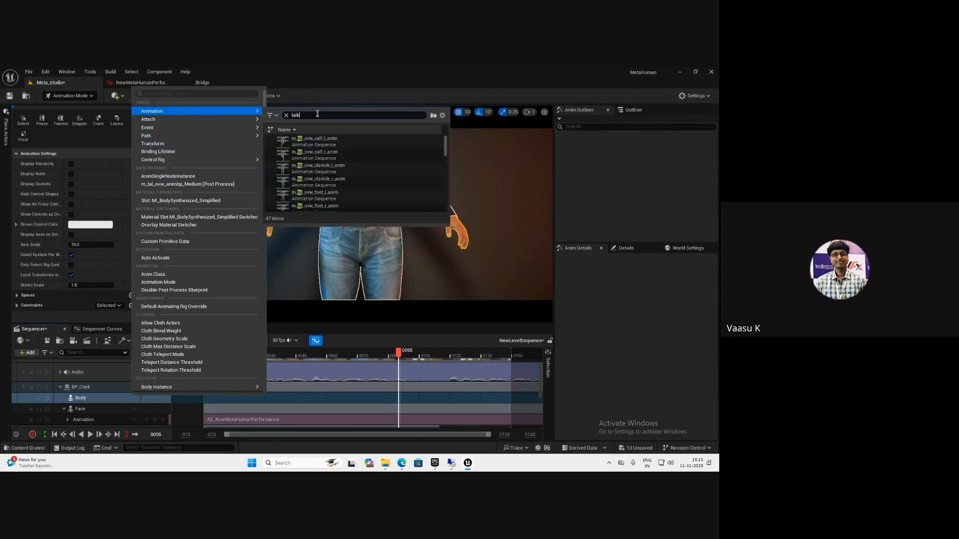
click(292, 143)
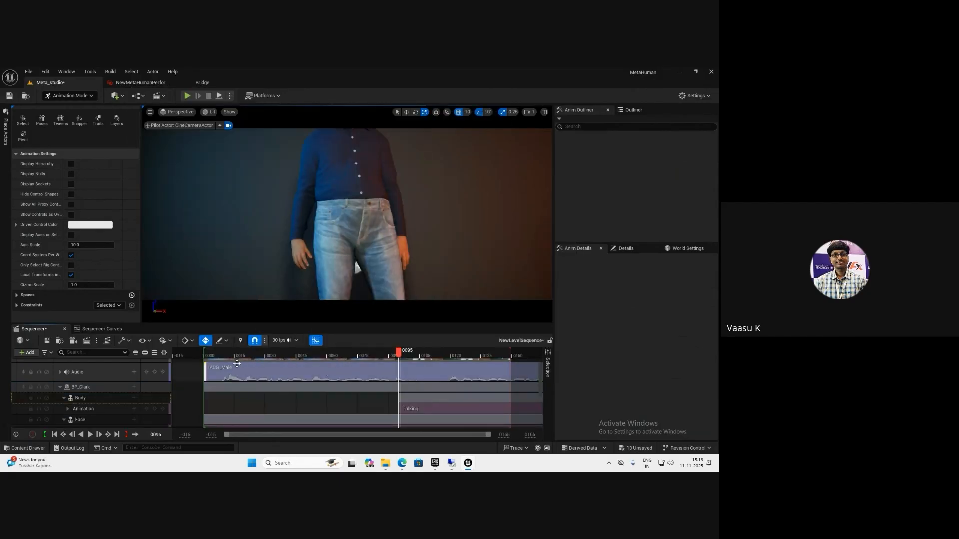
- Reframe the cine camera at frame 0 so the character shows from the head down to the thighs
click(205, 354)
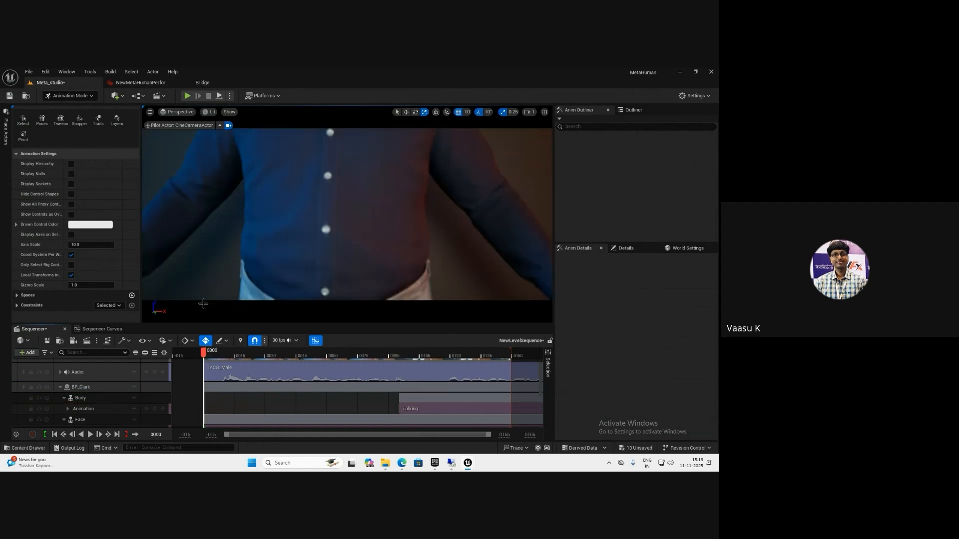
scroll(116, 406, down, 3)
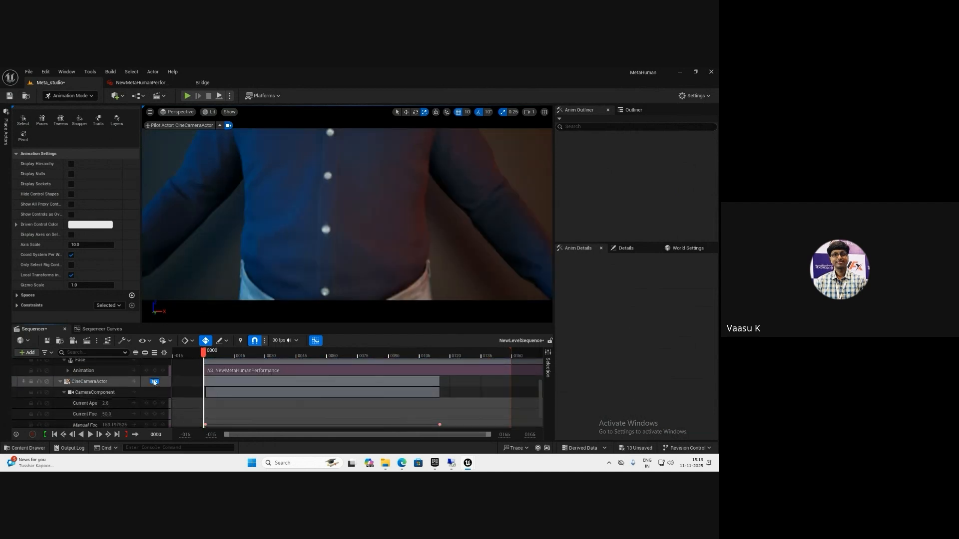
click(154, 382)
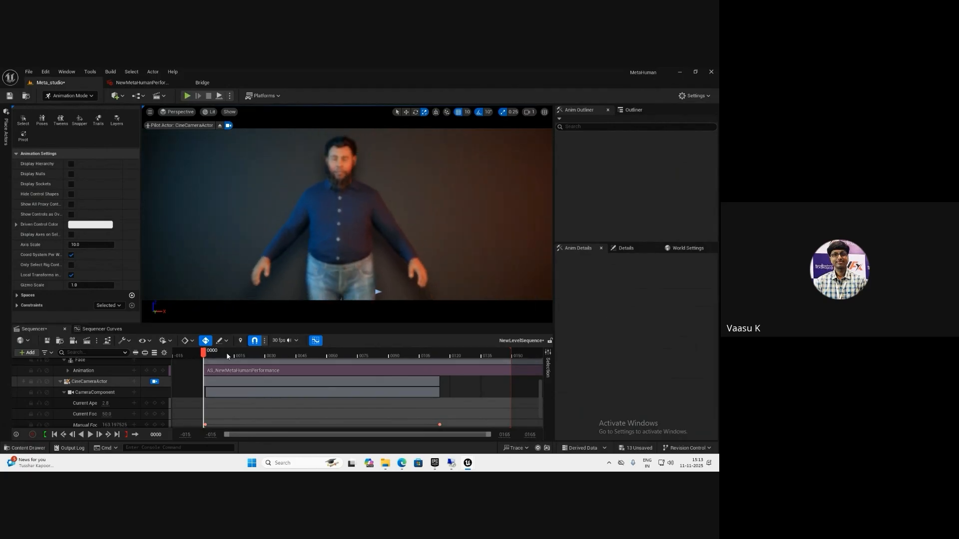
mouse_move(205, 356)
mouse_down()
mouse_move(324, 356)
mouse_move(207, 357)
mouse_up()
- Move the Talking clip on the Body track so that it starts at frame 0
scroll(133, 403, up, 3)
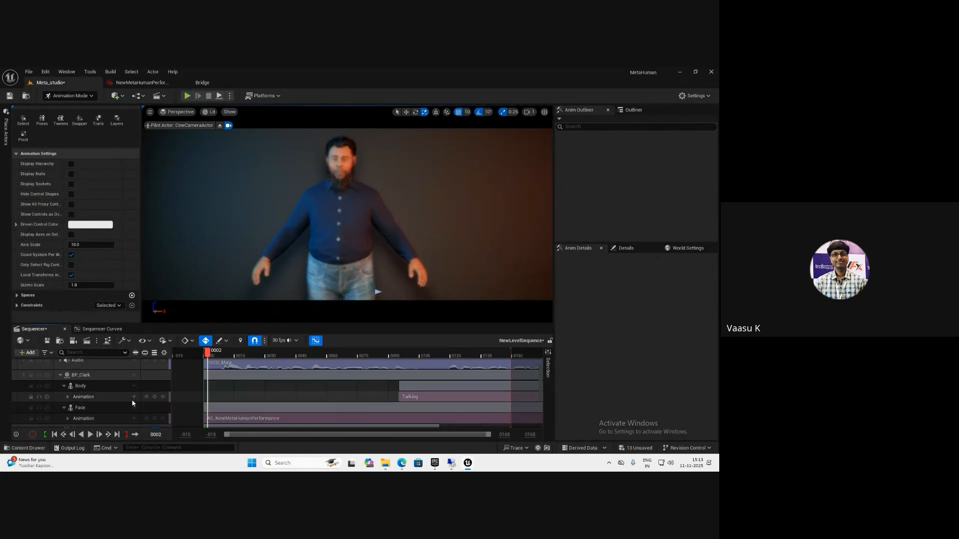
drag(400, 396, 224, 398)
drag(209, 354, 203, 355)
- Play the sequence and examine the character's full-body talking pose from outside the cine camera
key(space)
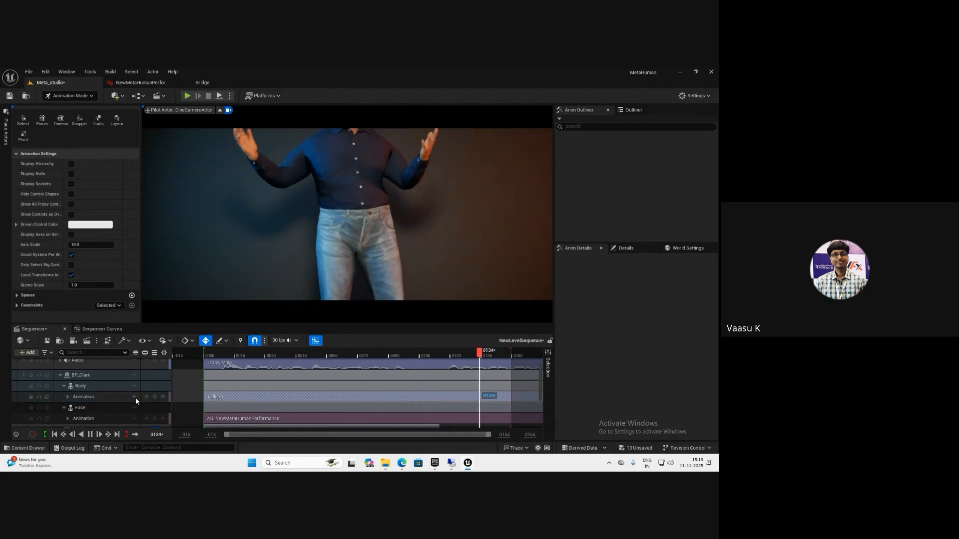
click(110, 411)
scroll(125, 402, down, 2)
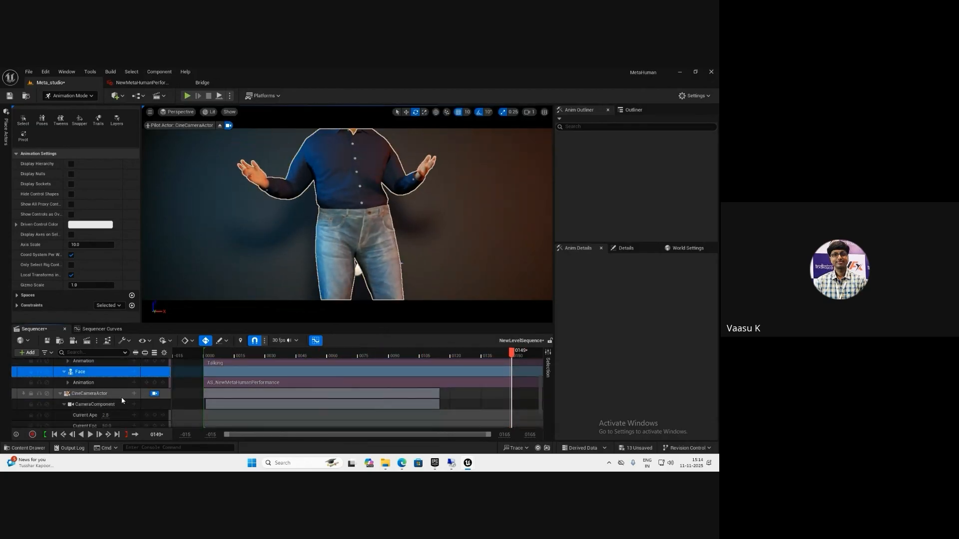
click(154, 393)
key(f)
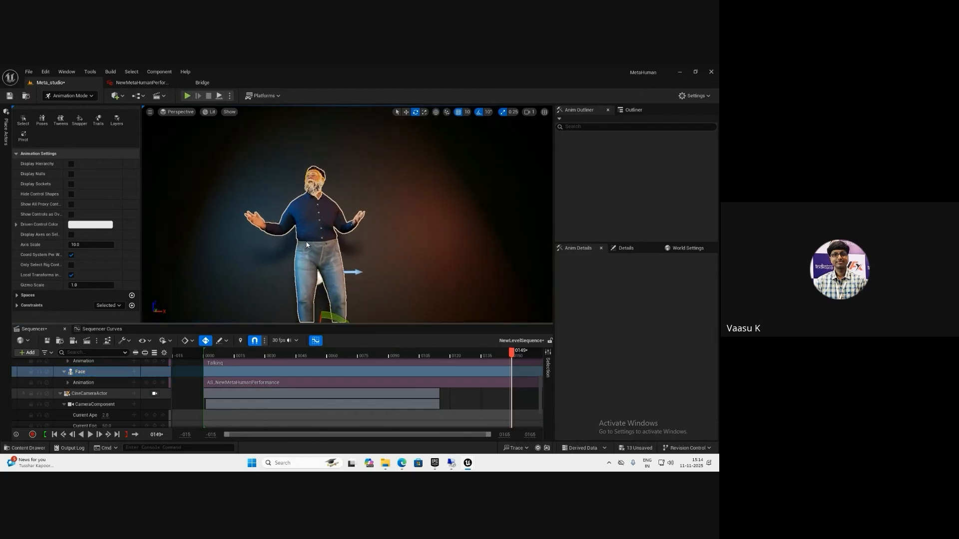
key(space)
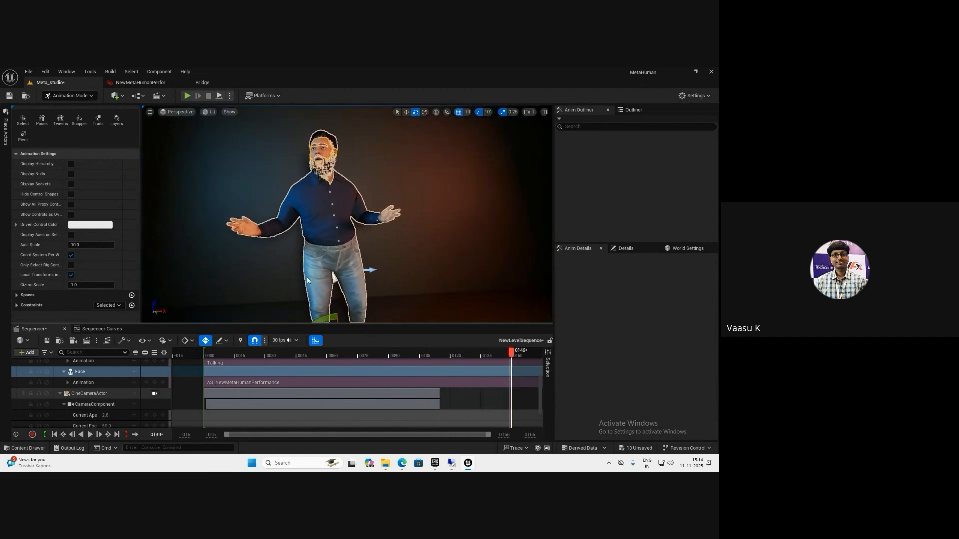
key(alt+Tab)
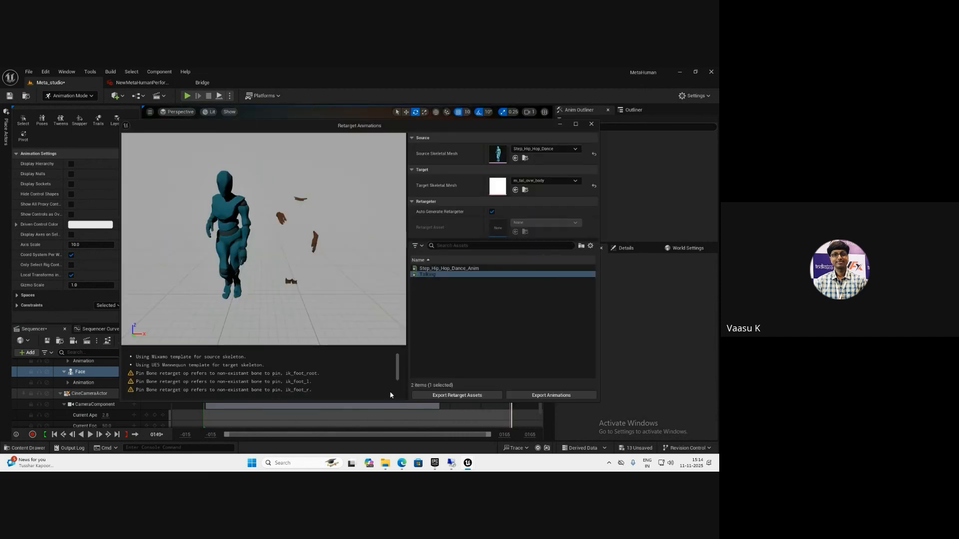
key(alt+Tab)
mouse_move(402, 463)
click(475, 428)
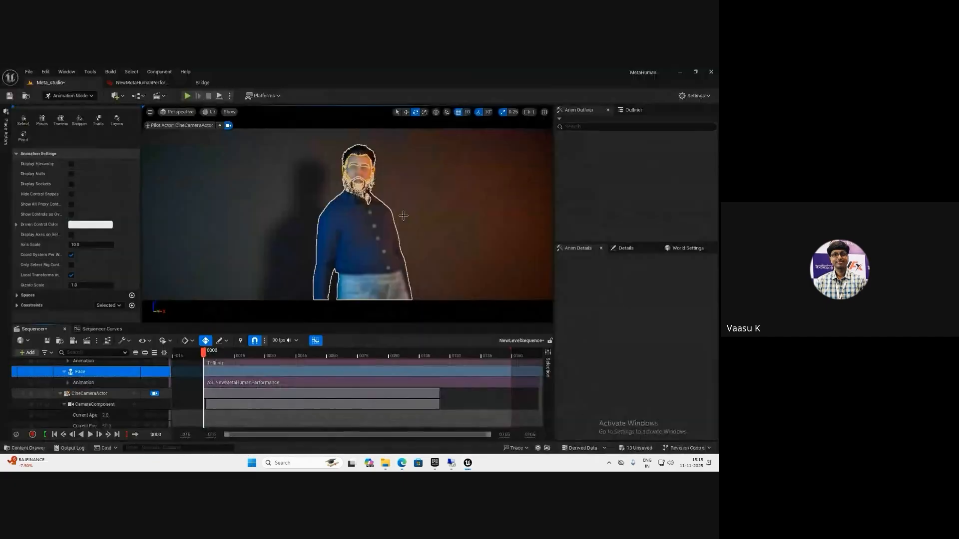
- Set the CineCameraActor's manual focus distance at frame 0 by sampling the character's face, about 415.58 cm
click(89, 393)
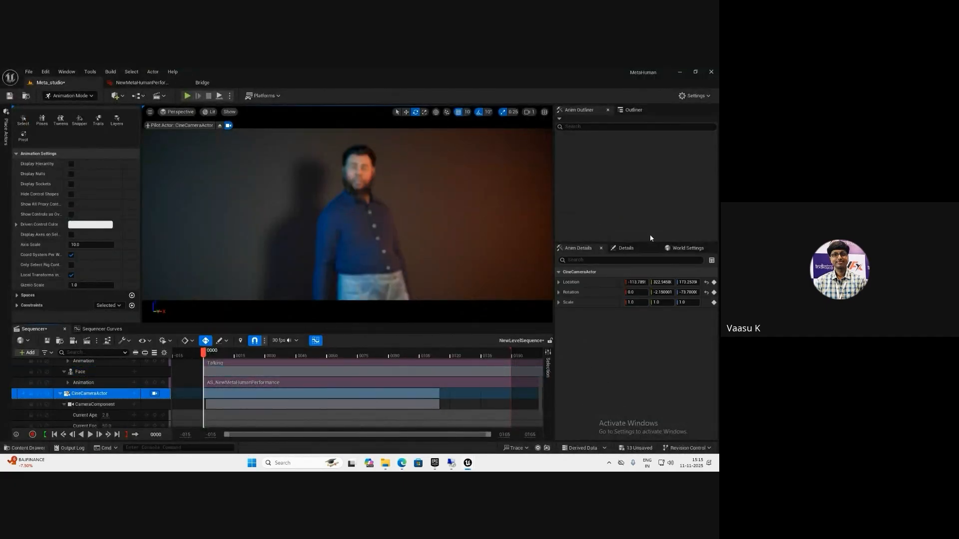
click(626, 248)
click(663, 395)
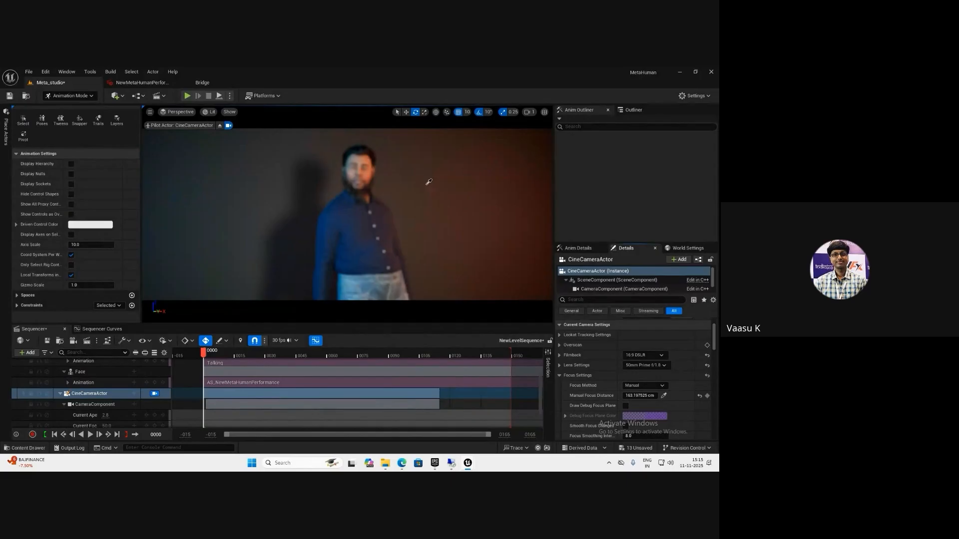
click(360, 161)
- Delete the CineCameraActor's end keyframes, keeping the ones at the start of the sequence
click(340, 373)
scroll(340, 373, down, 2)
drag(461, 398, 337, 430)
key(Delete)
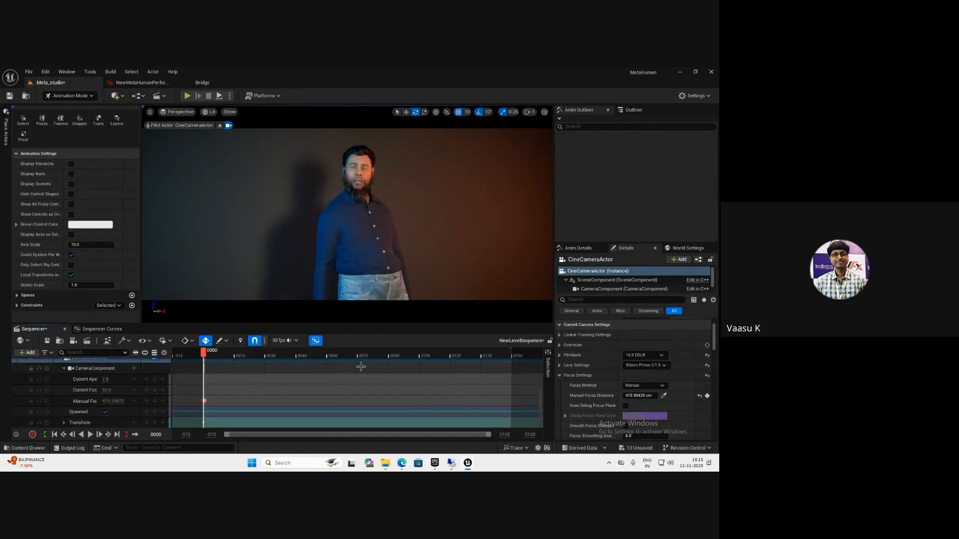
- Reframe the cine camera on the character at frame 104 and set its Manual Focus Distance to about 497.88 cm
click(419, 353)
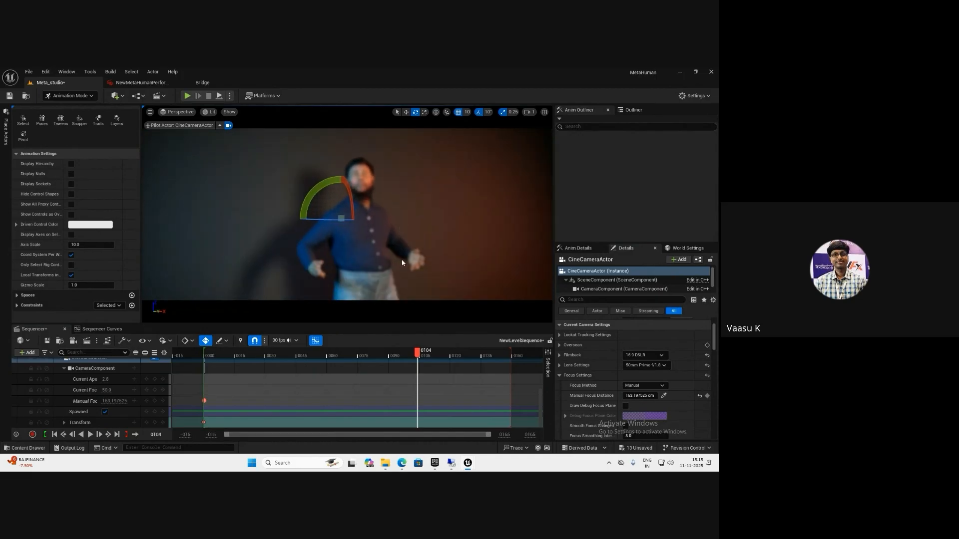
scroll(428, 389, up, 3)
scroll(400, 382, down, 2)
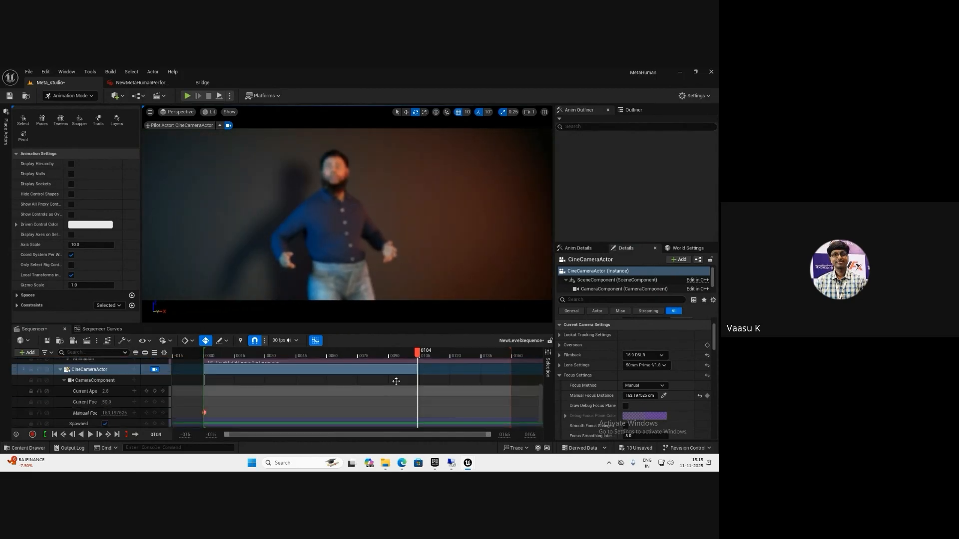
drag(641, 396, 689, 391)
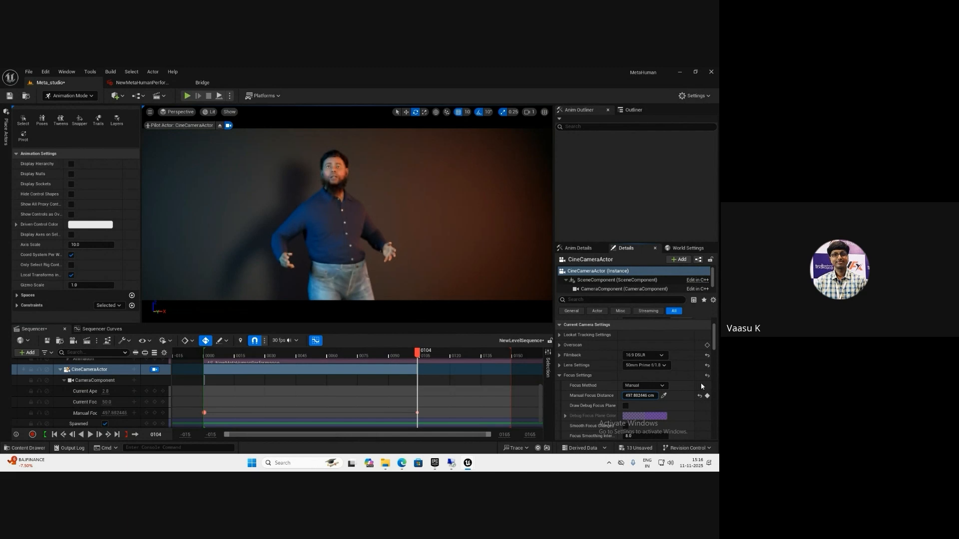
- Preview the focus change from the start and move the 415.58 cm manual focus key to frame 63
click(206, 356)
key(space)
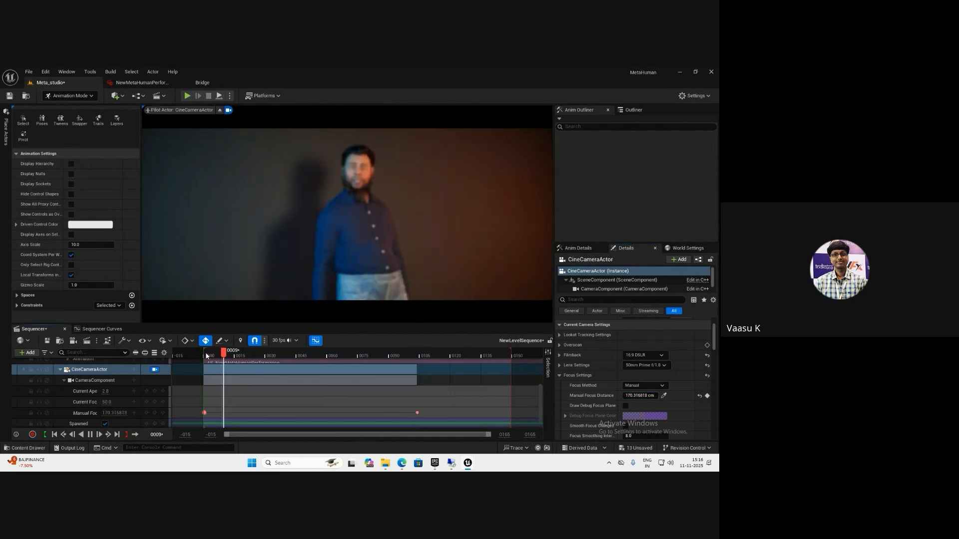
key(space)
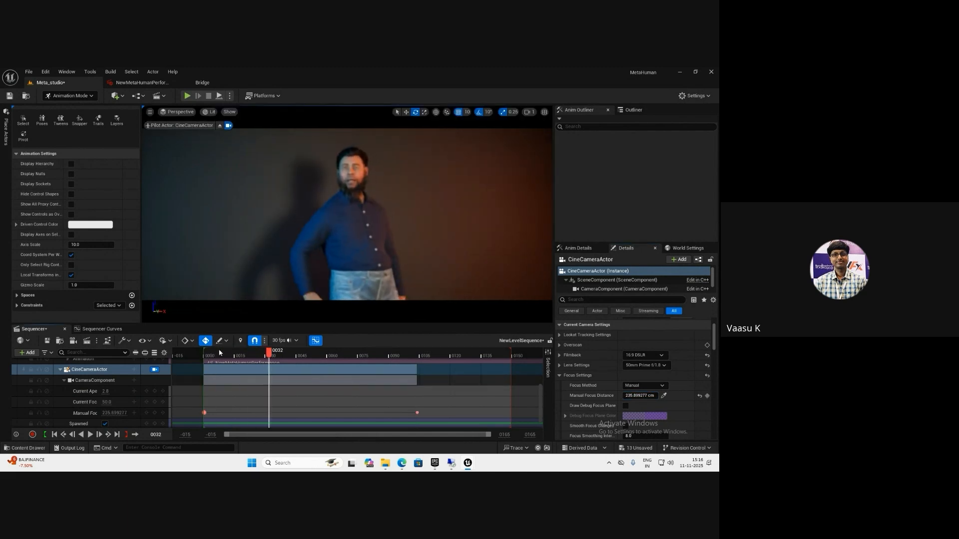
click(204, 413)
click(334, 357)
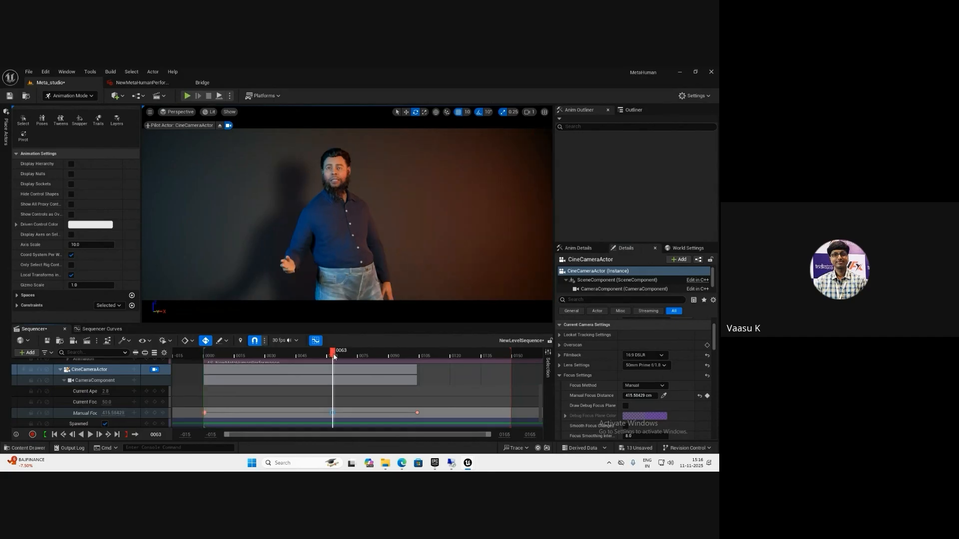
- Play the sequence from the start to check the camera focus and the body animation
click(208, 356)
key(space)
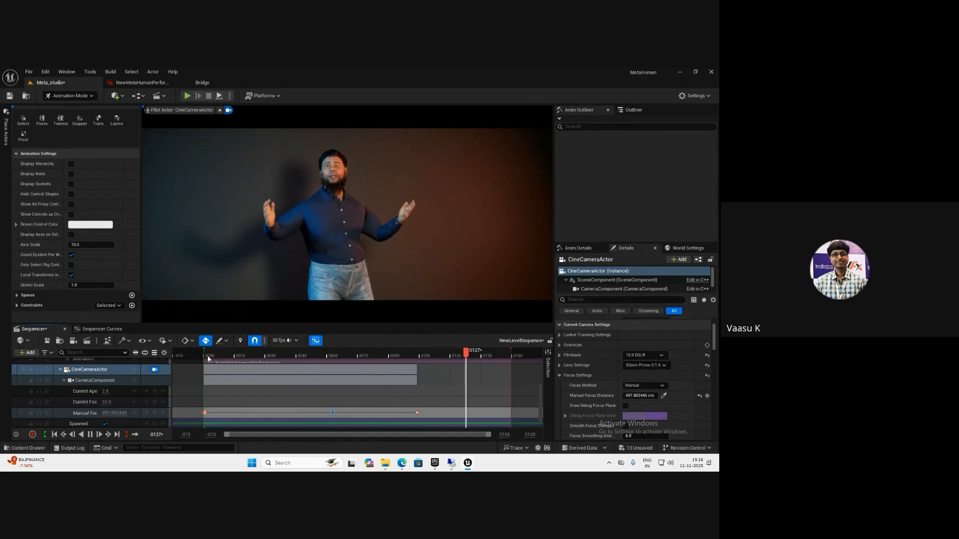
click(91, 435)
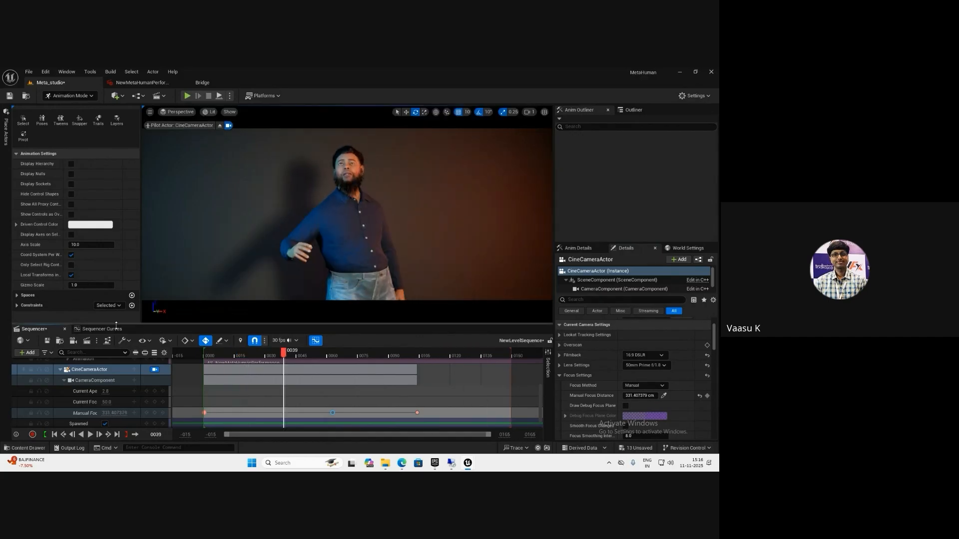
- Check the Render Movie Settings, then open the plugin manager and search for render
click(86, 341)
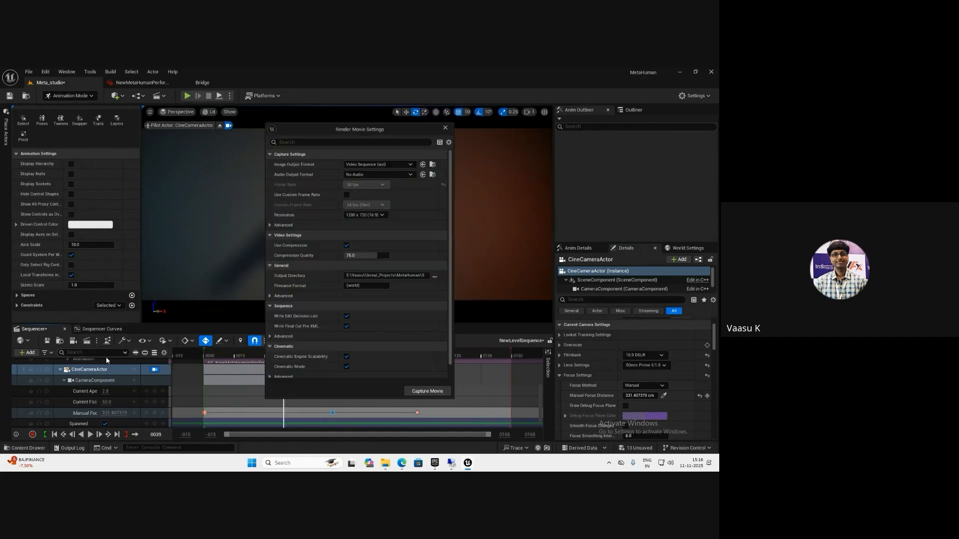
click(445, 129)
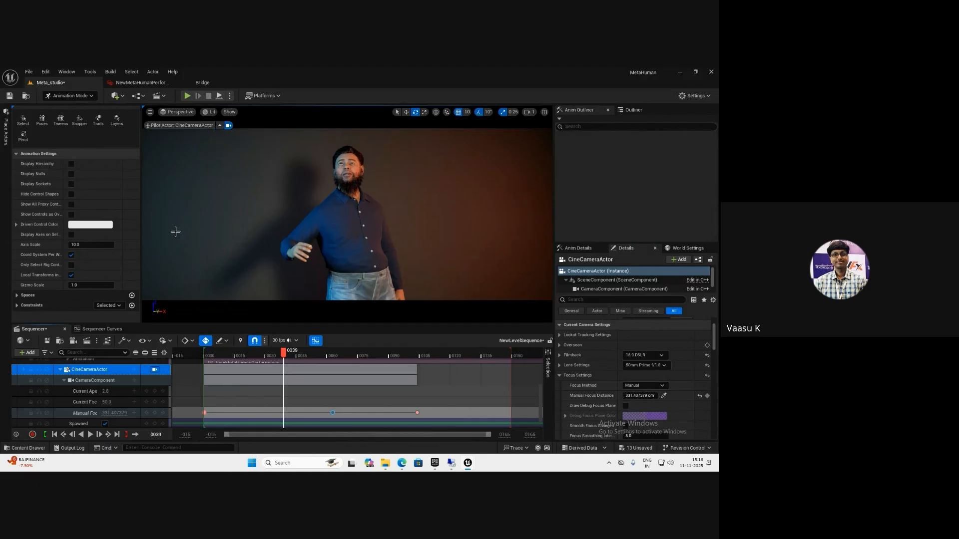
click(692, 96)
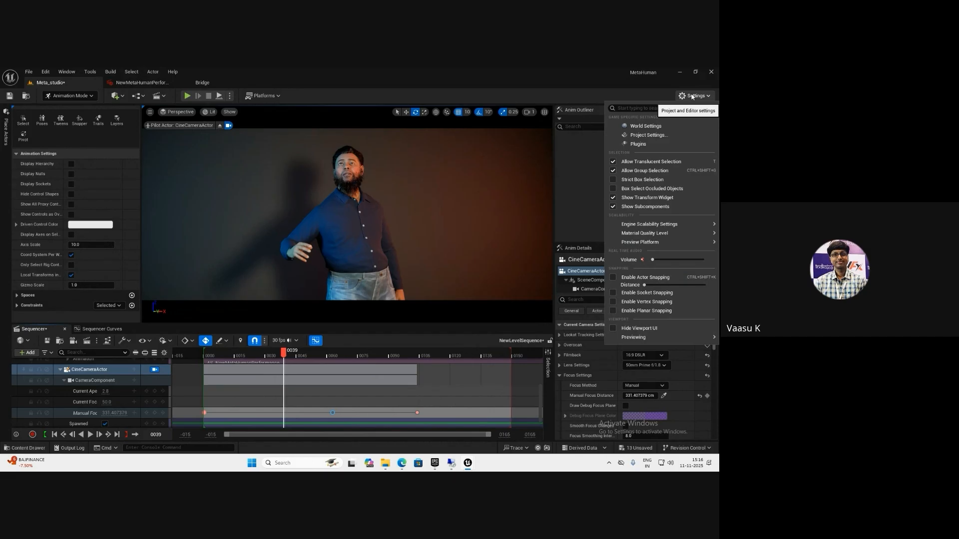
click(638, 143)
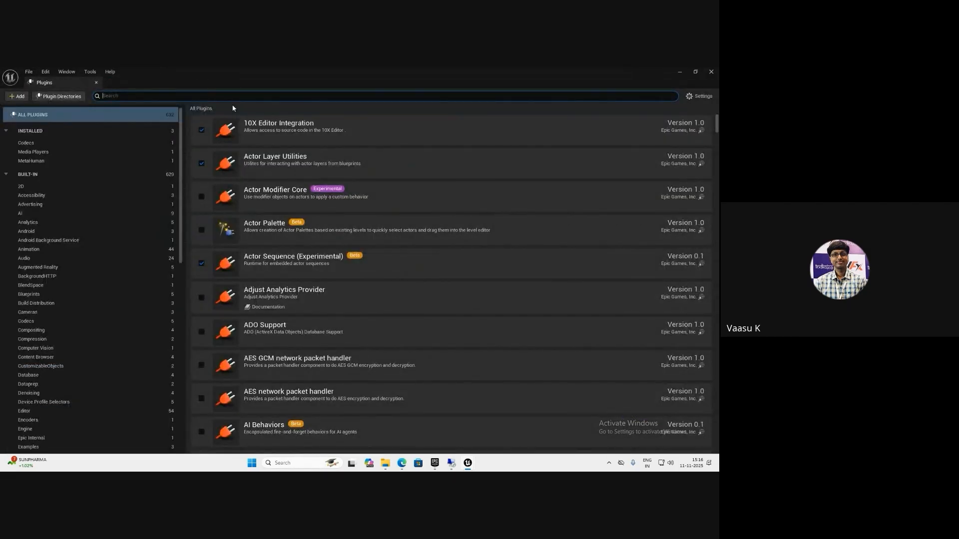
text(movie)
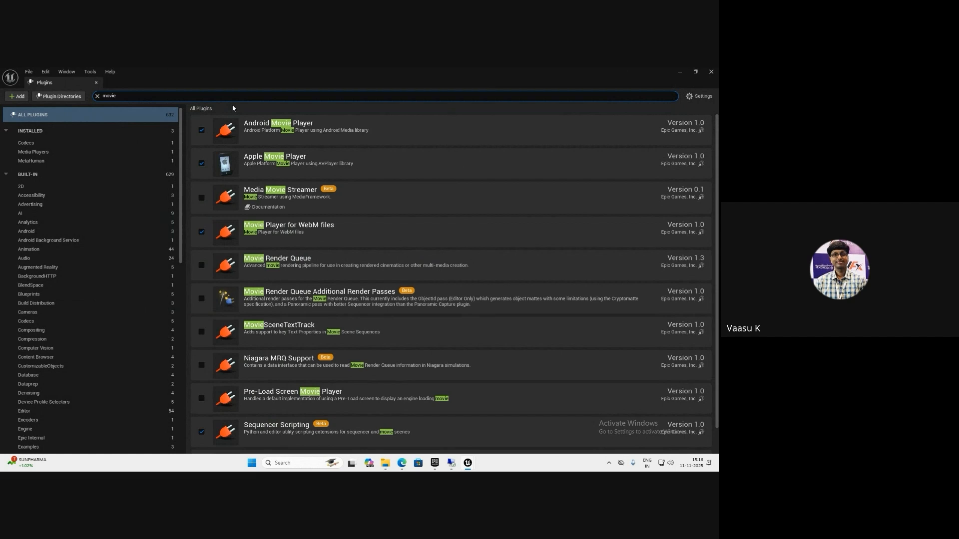
text(ren)
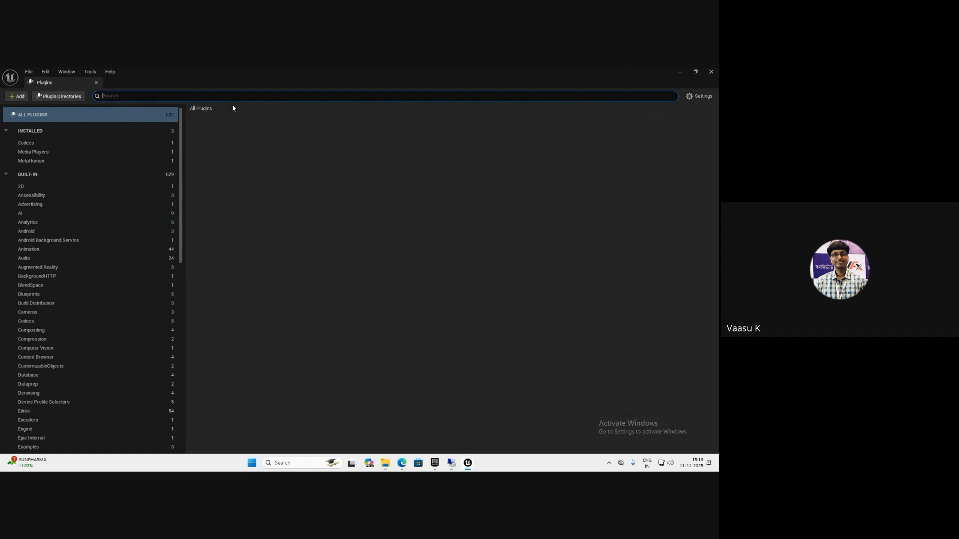
text(render)
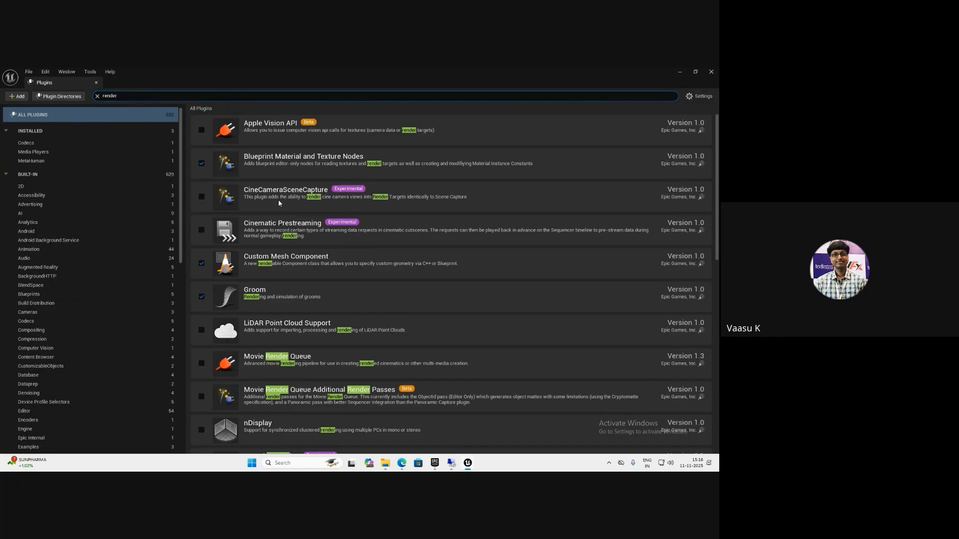
- Enable the Movie Render Queue and Movie Render Queue Additional Render Passes plugins, accepting the beta version
scroll(244, 353, down, 2)
click(202, 328)
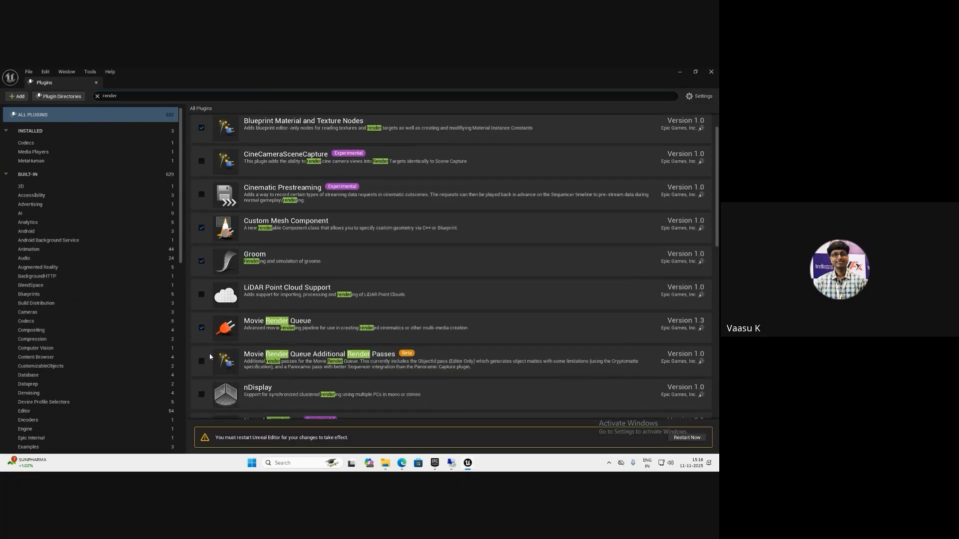
click(202, 361)
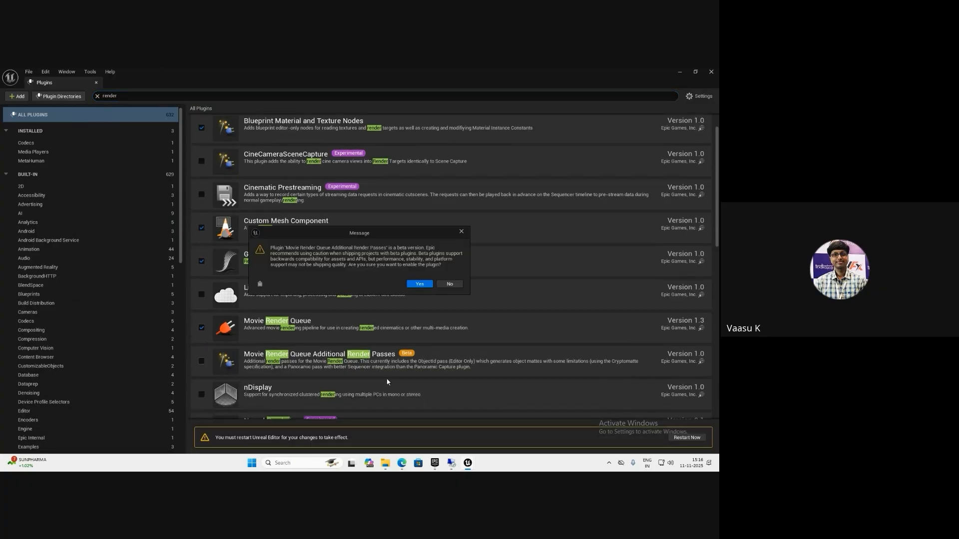
click(419, 284)
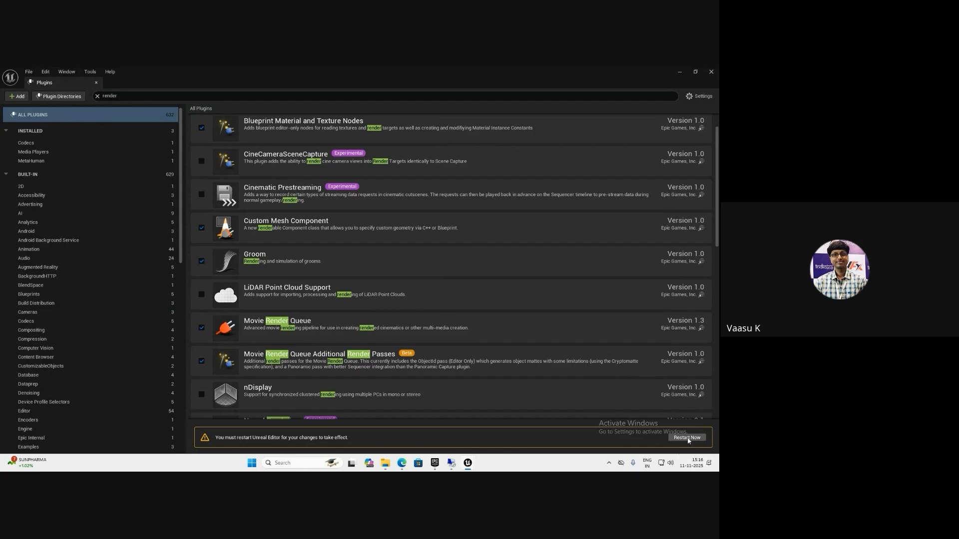
- Restart the editor to apply the plugin changes and open the Meta_studio level
click(380, 350)
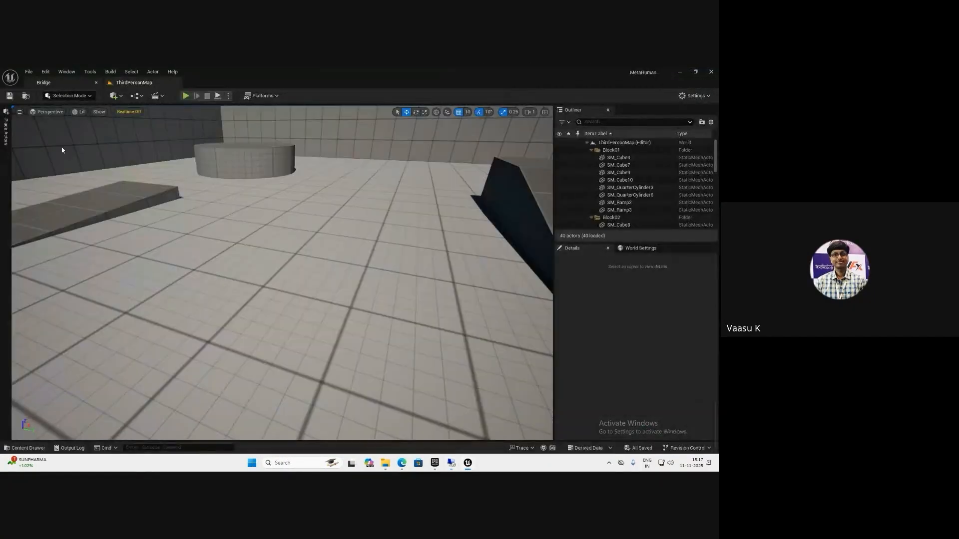
click(30, 73)
mouse_move(58, 125)
click(165, 127)
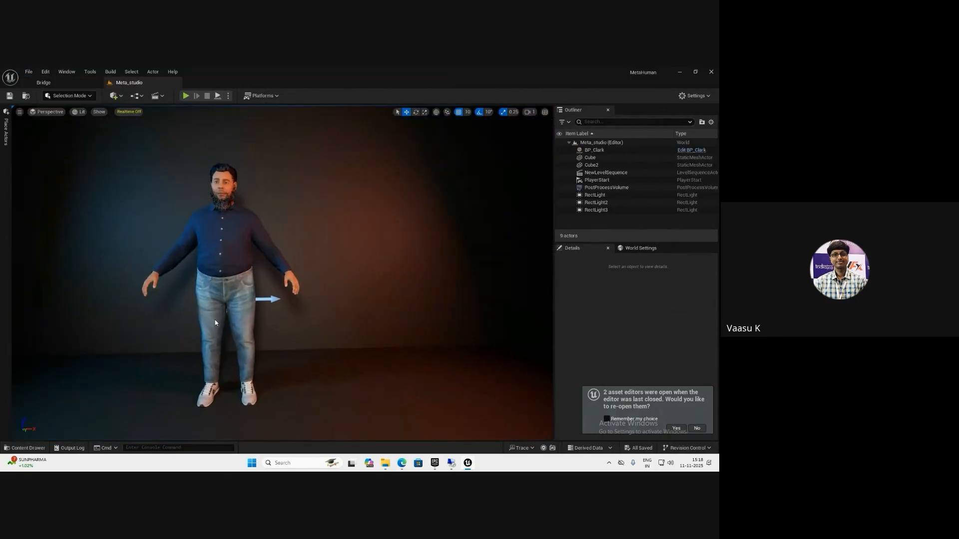
- Open NewLevelSequence from the Content folder and scrub it to frame 151 in the CineCameraActor view
key(ctrl+space)
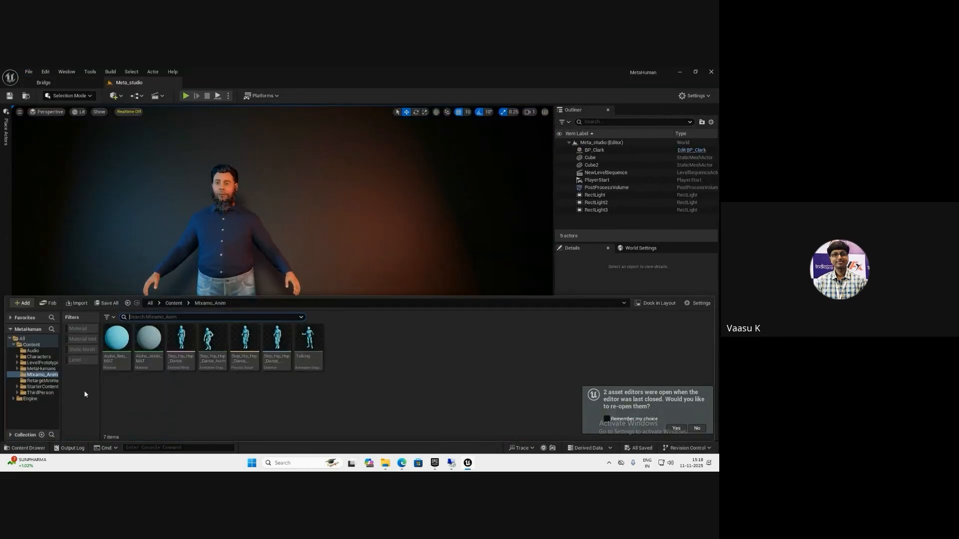
click(31, 344)
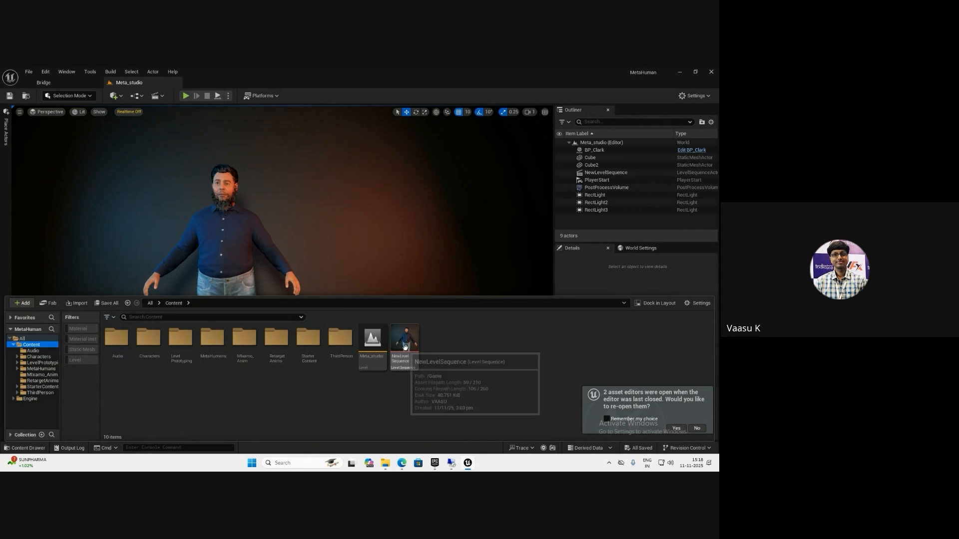
click(406, 349)
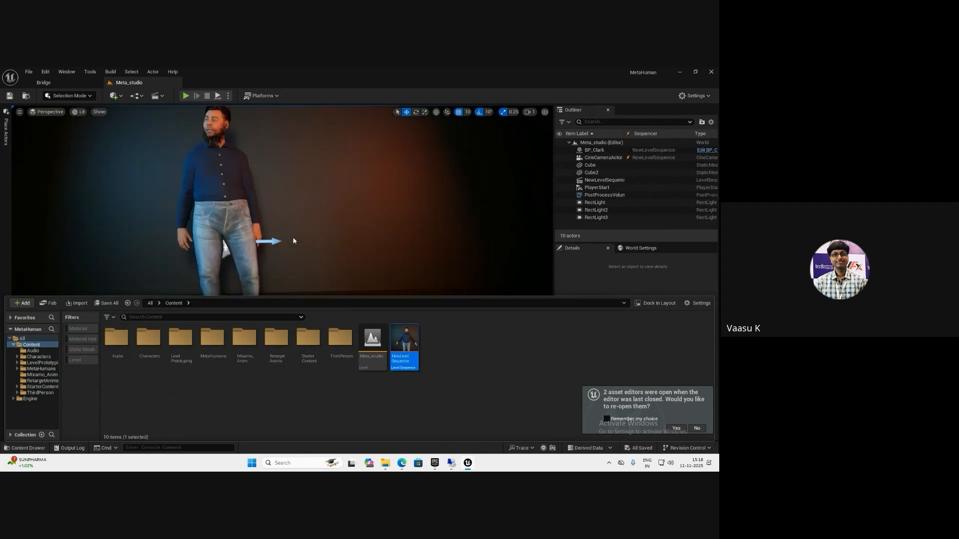
right_click(109, 270)
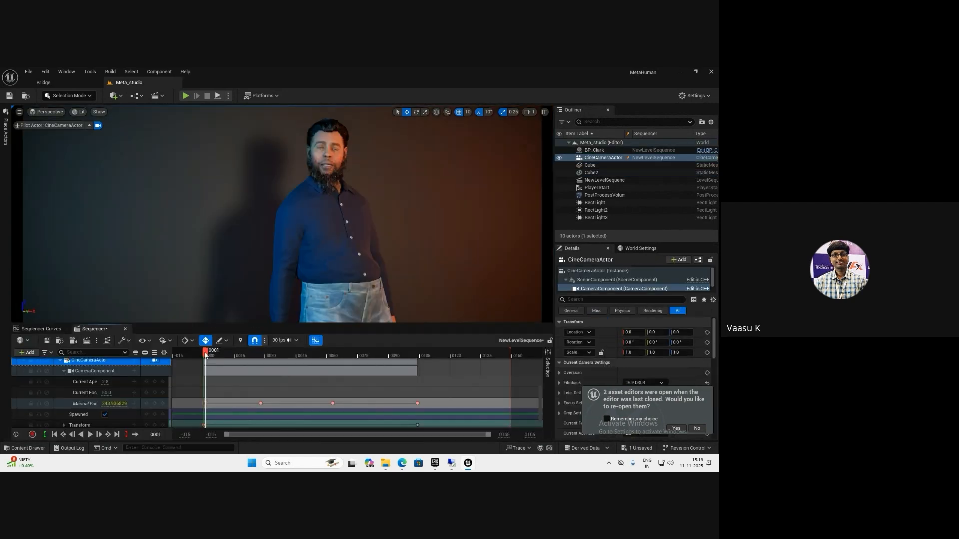
drag(205, 354, 513, 352)
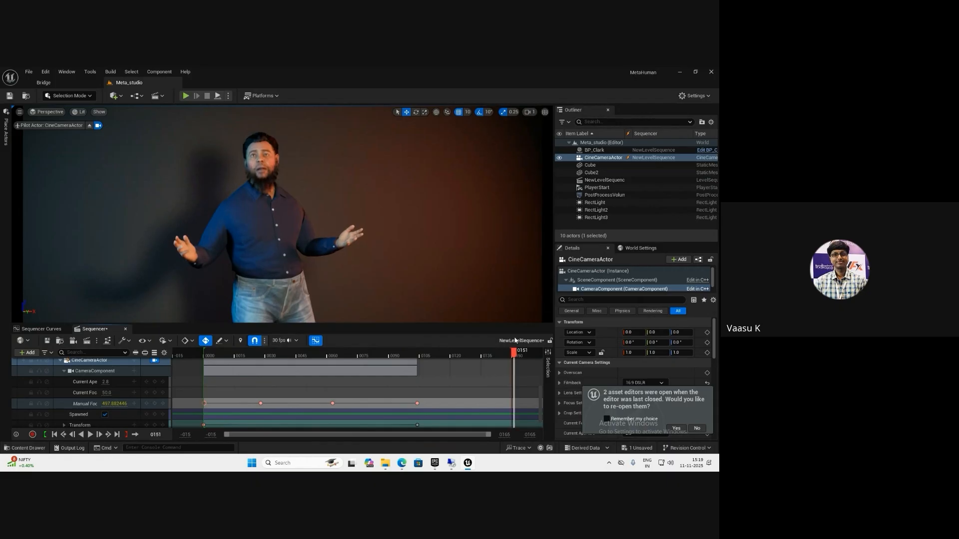
- Open the sequence's Movie Render Queue job configuration and add .exr Sequence [16bit] and .png Sequence [8bit] exports, with the PNG export disabled
click(90, 343)
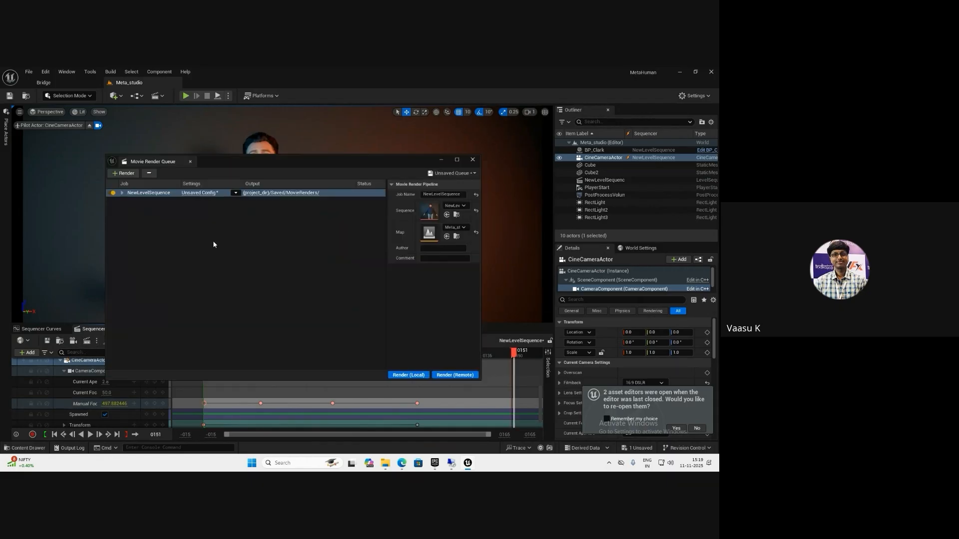
click(199, 193)
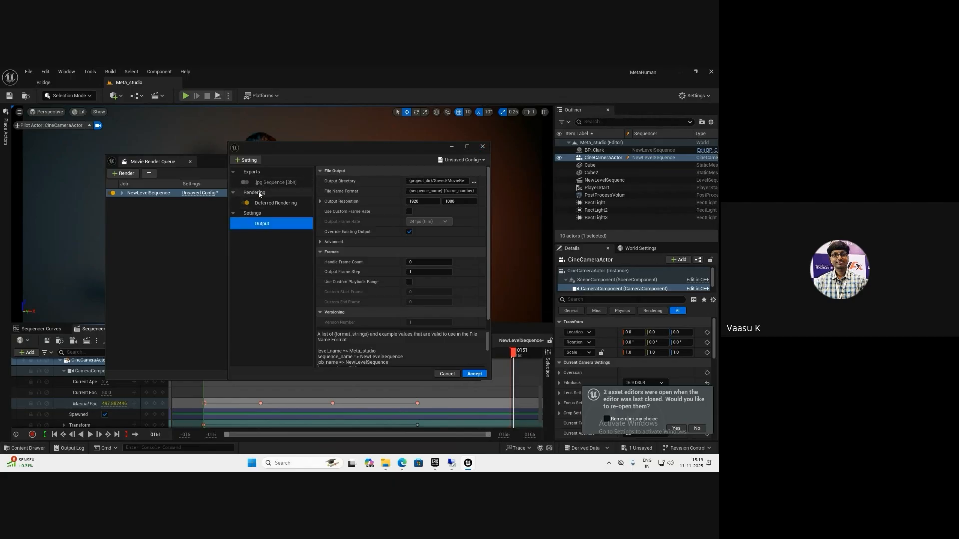
click(246, 160)
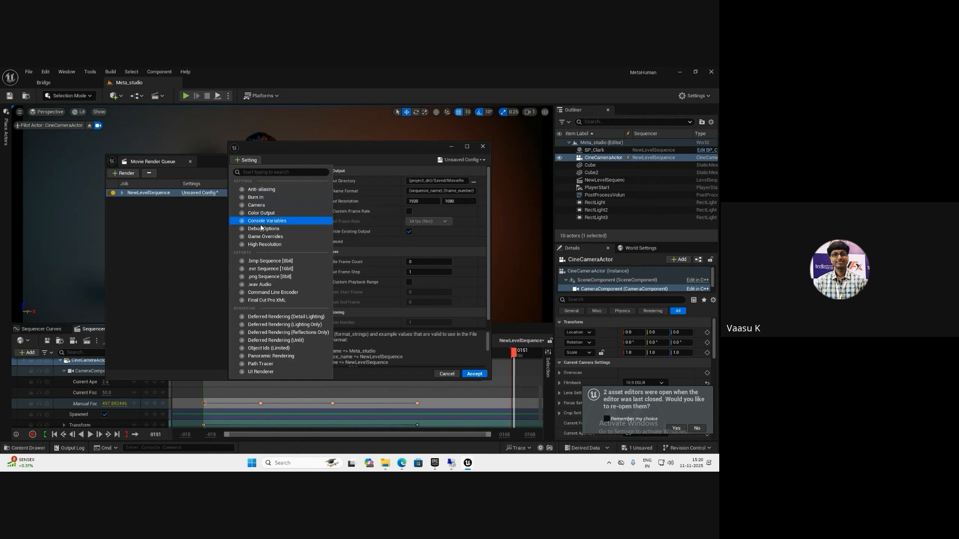
click(274, 269)
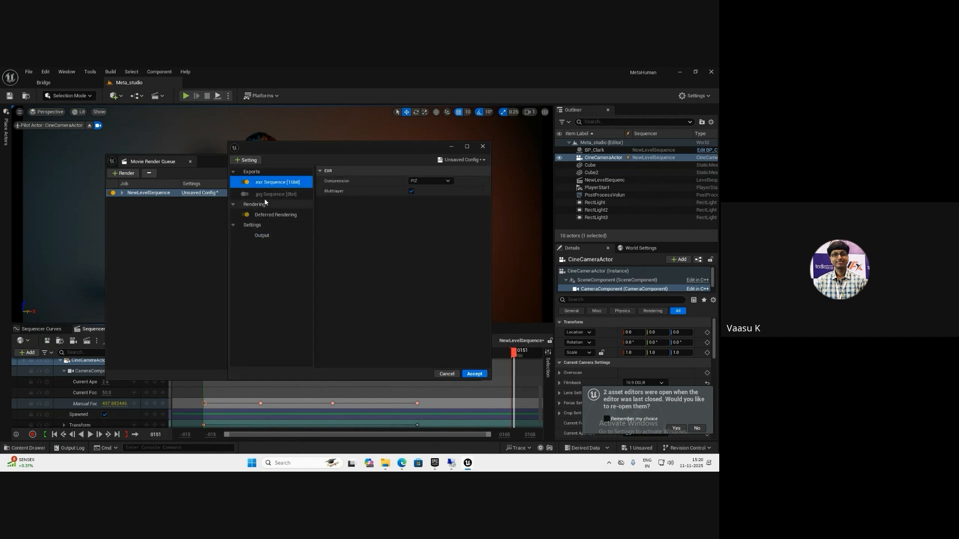
click(247, 161)
click(268, 270)
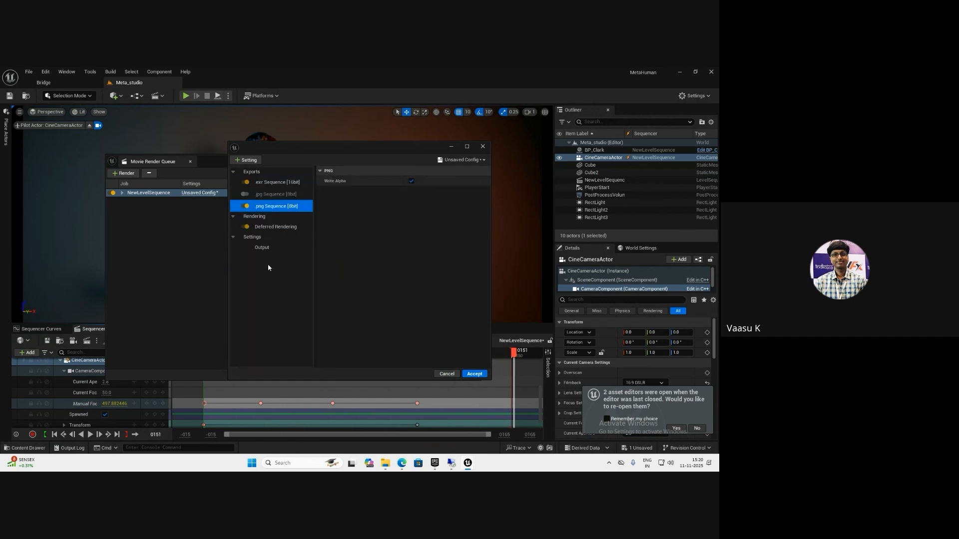
click(246, 207)
- Add an Anti-aliasing setting with the spatial and temporal sample counts both set to 4
click(247, 160)
click(260, 190)
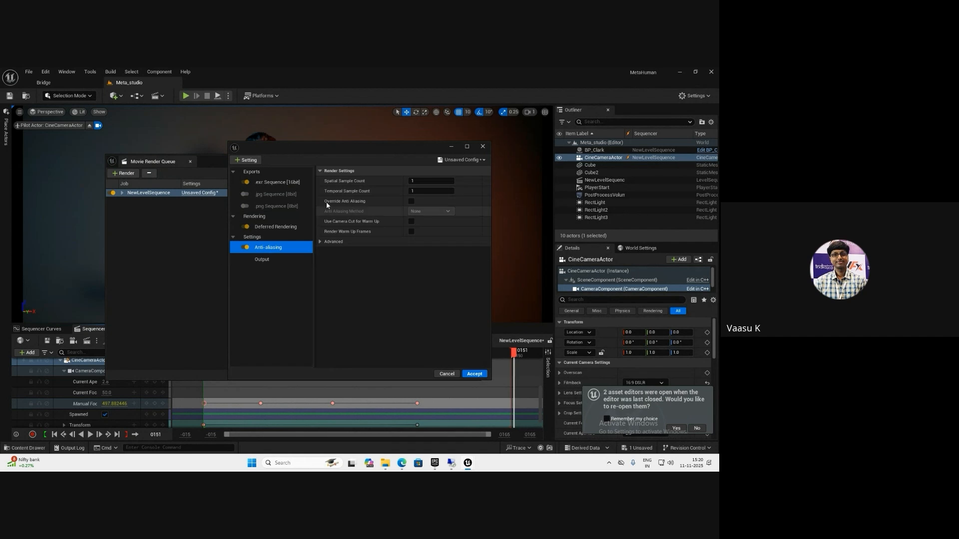
click(432, 180)
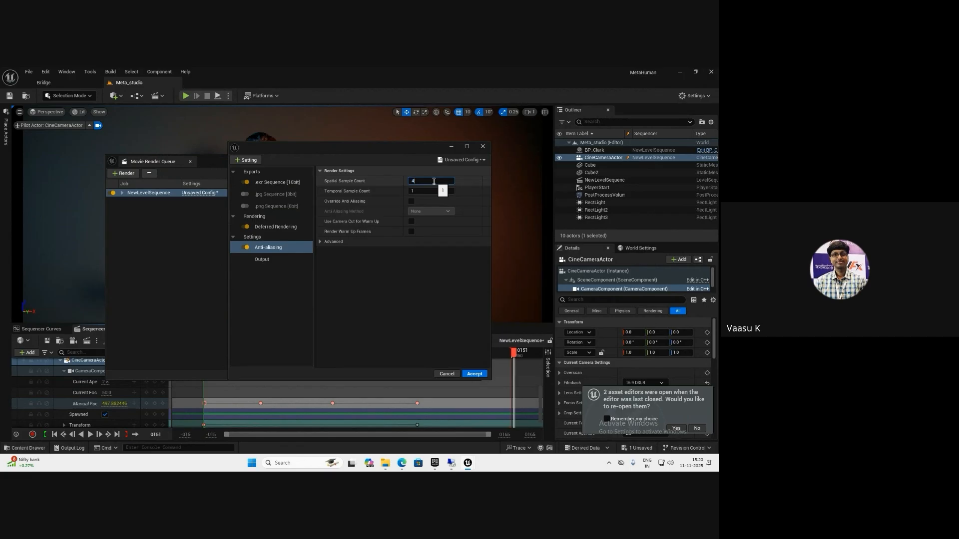
key(Tab)
key(Return)
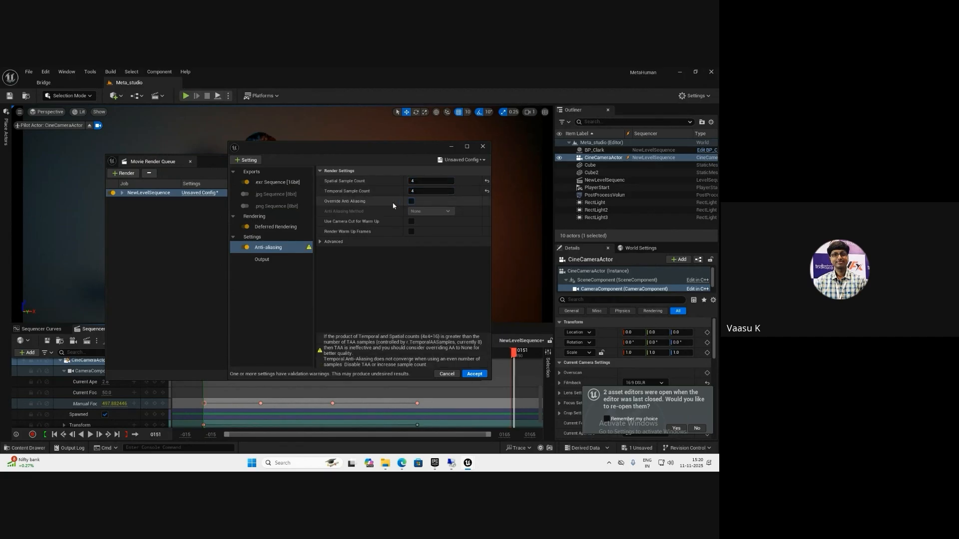
- Override anti-aliasing with method None, enable Render Warm Up Frames and expand the advanced warm-up options
click(412, 201)
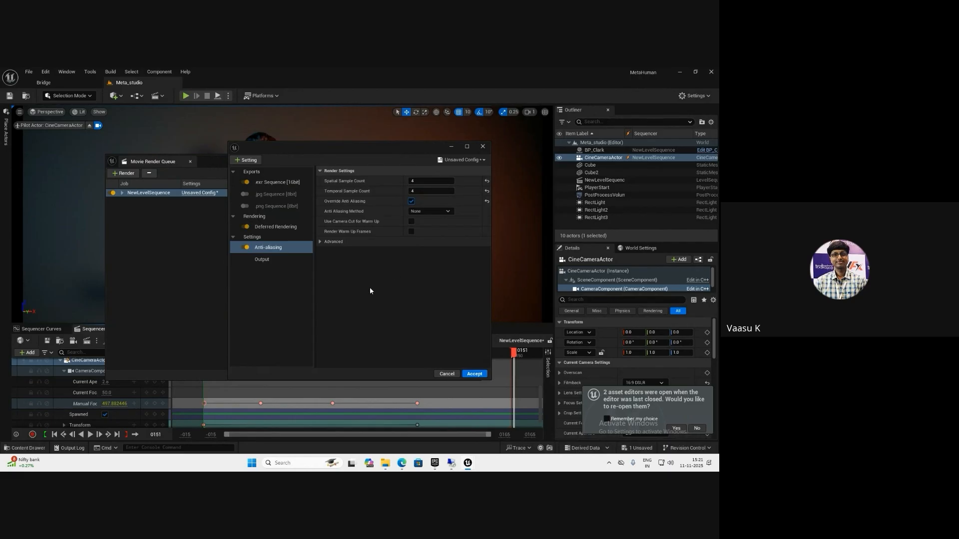
click(411, 232)
click(321, 242)
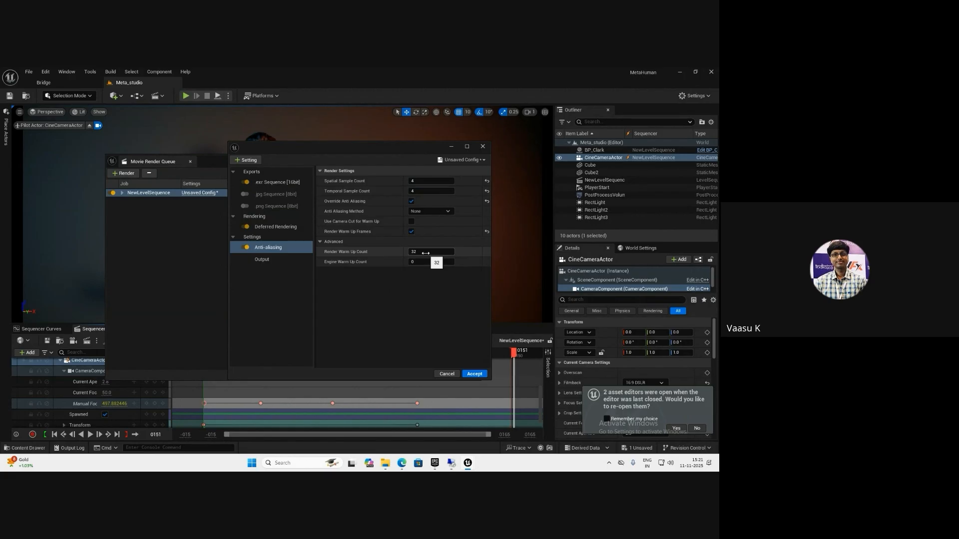
- Check the Output settings and add a Game Overrides setting to the job configuration
click(261, 259)
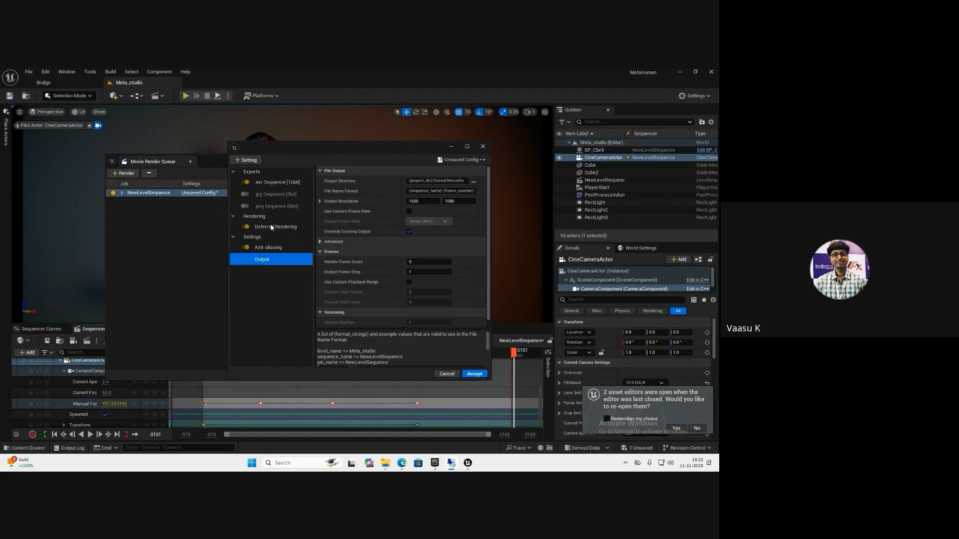
click(246, 160)
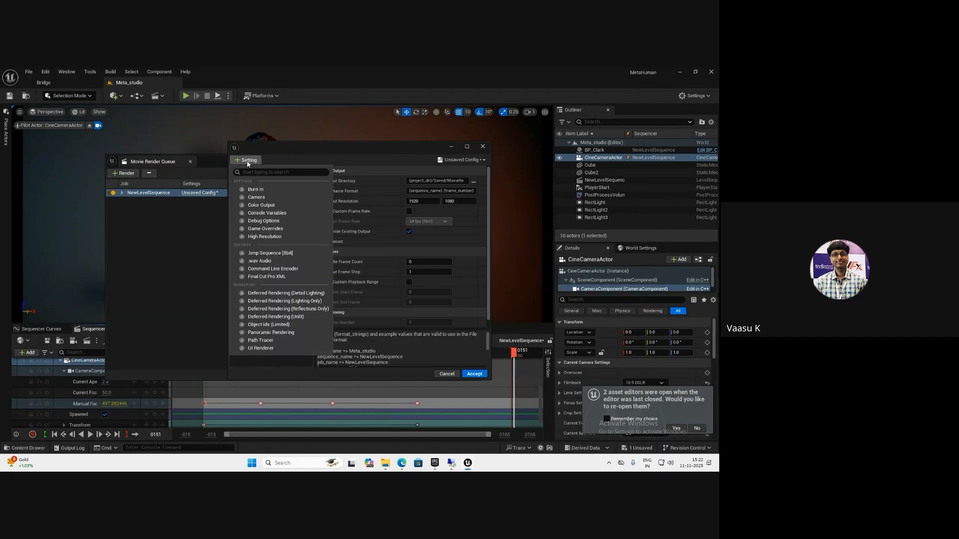
click(269, 229)
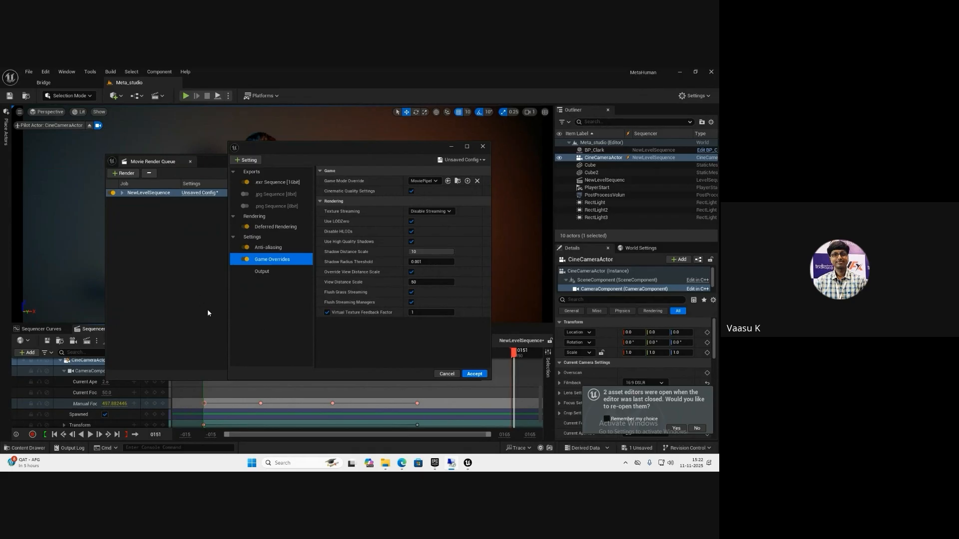
- Try a Color Output setting with the Disable Tone Curve option and remove it from the configuration
click(247, 160)
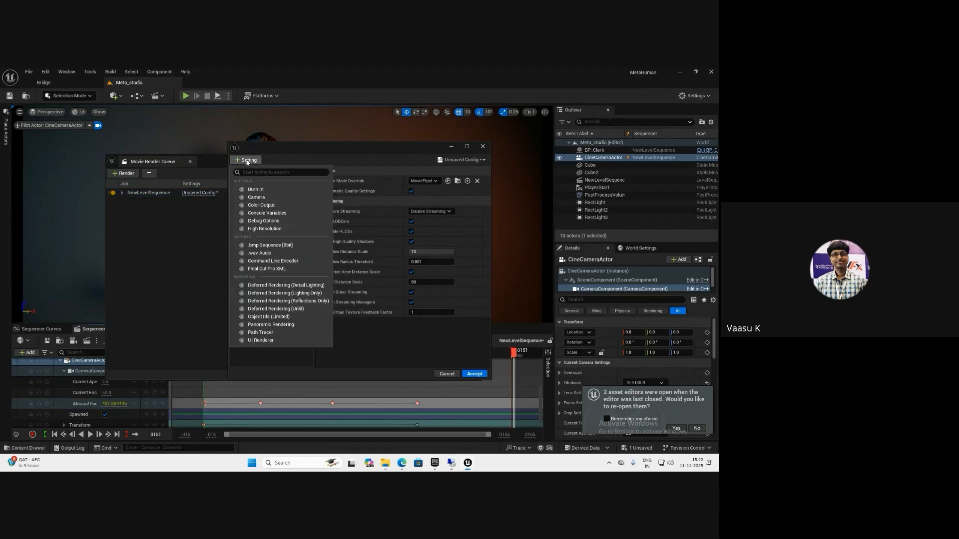
click(265, 206)
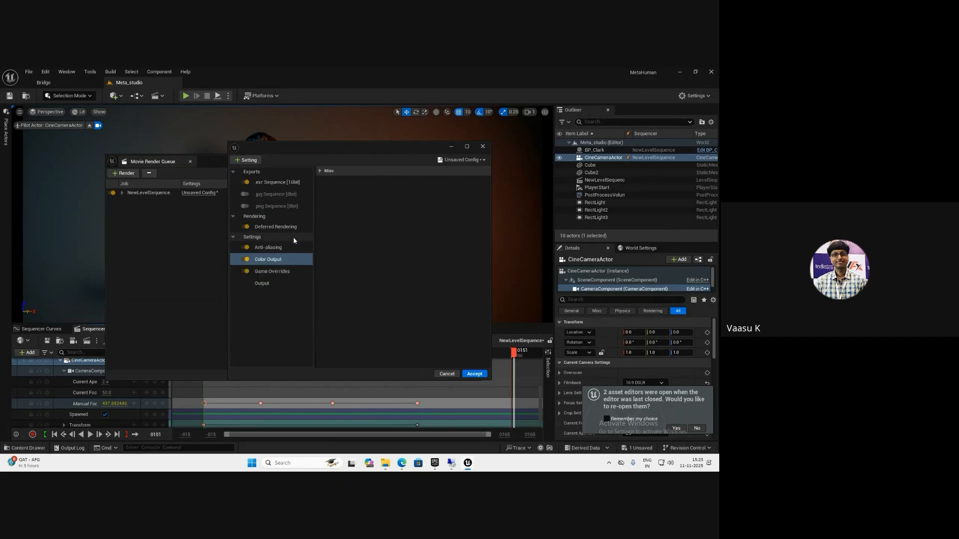
click(319, 171)
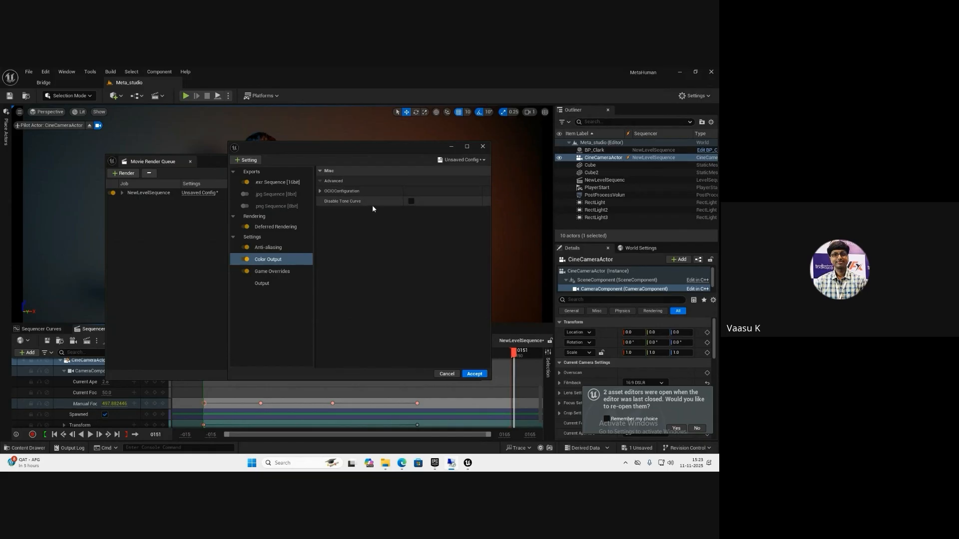
click(411, 201)
click(278, 263)
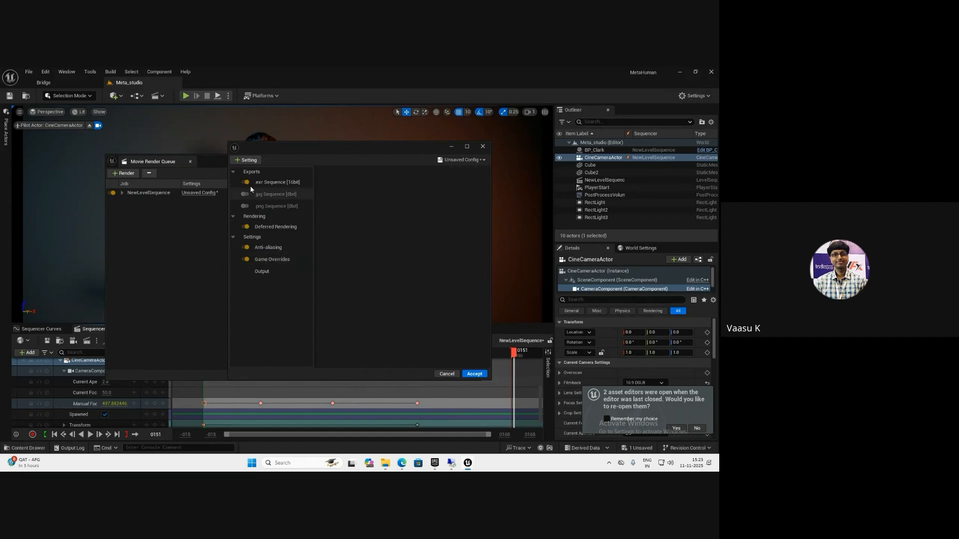
- Add a Console Variables setting containing r.DepthOfFieldQuality with a value of 5
click(247, 160)
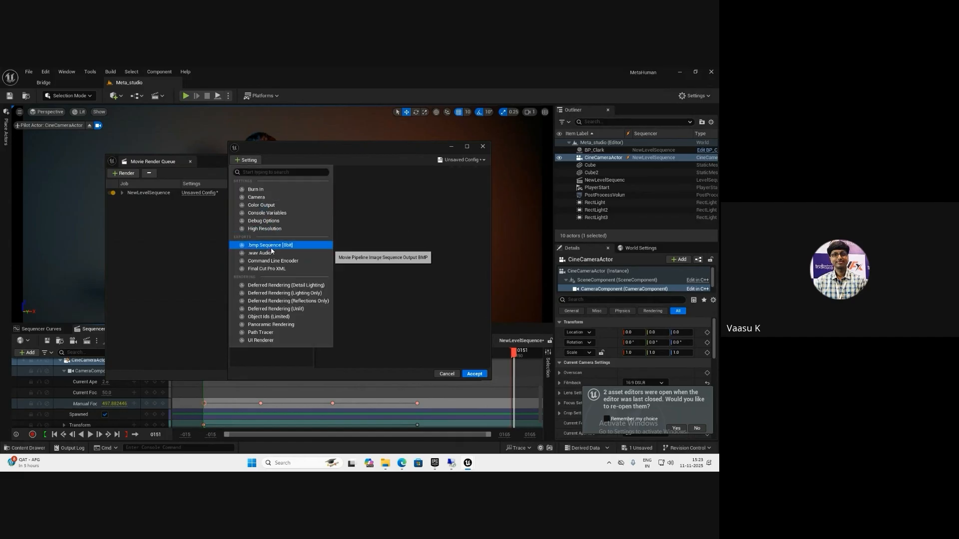
click(269, 213)
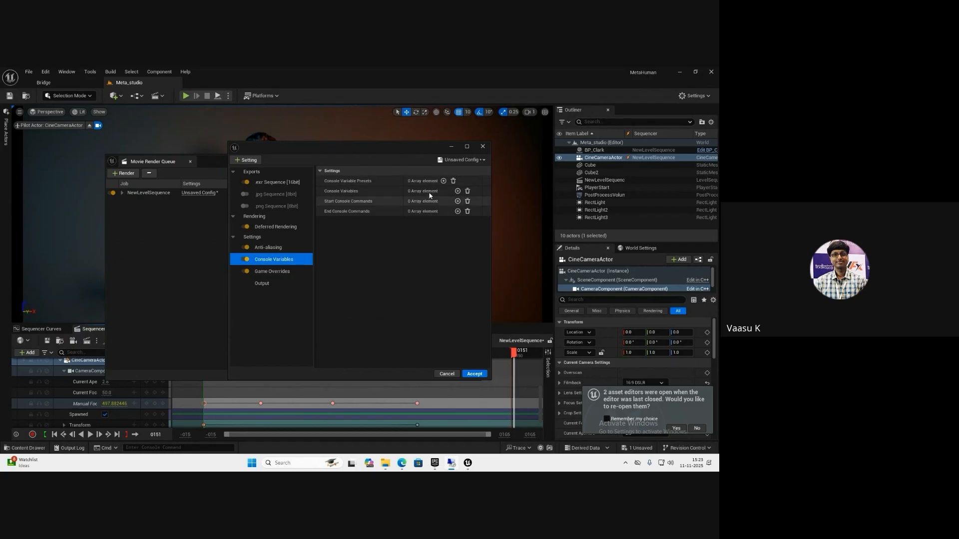
click(458, 192)
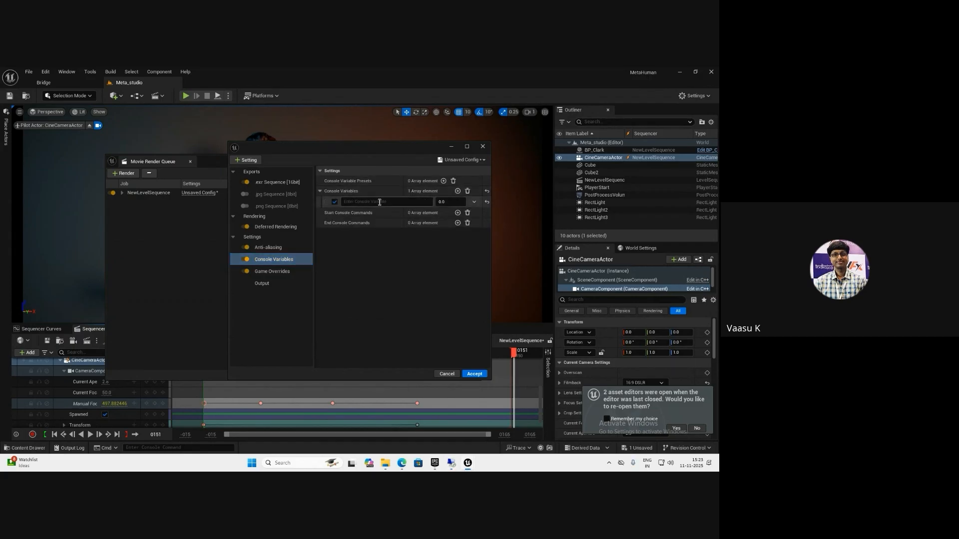
text(r)
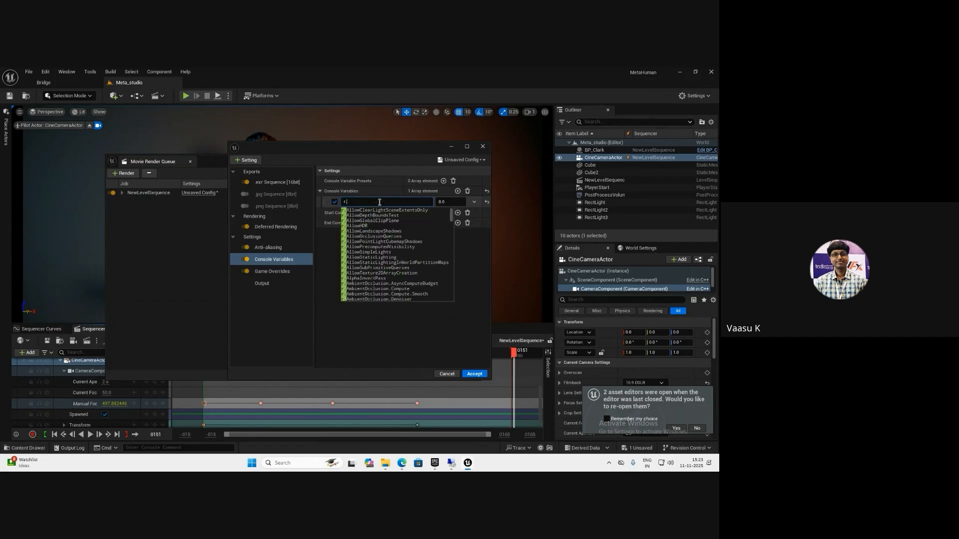
text(.Dep)
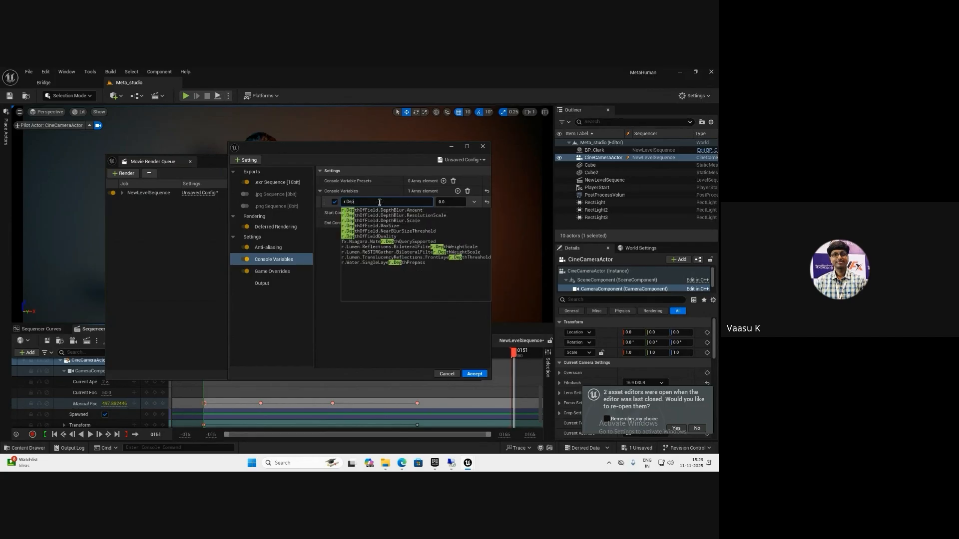
click(384, 236)
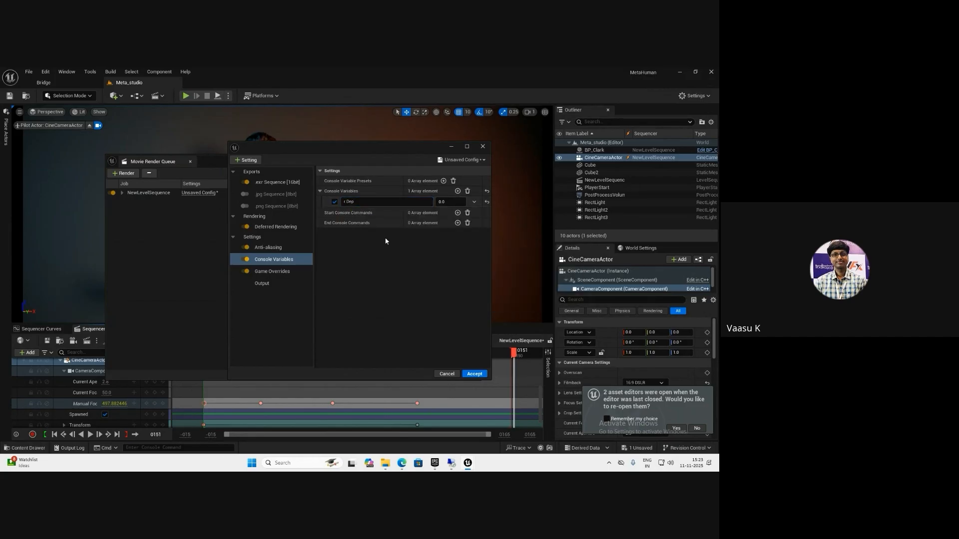
click(456, 201)
text(5)
key(Return)
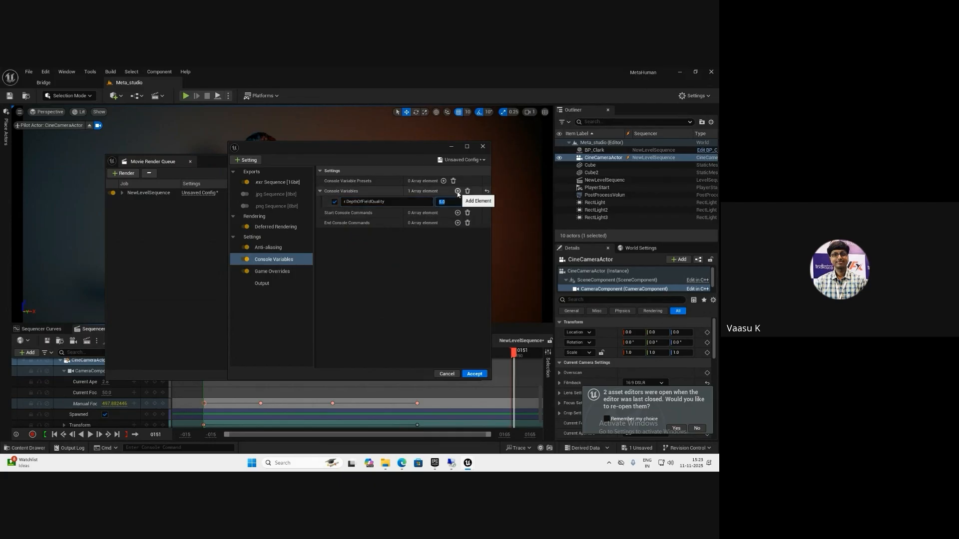
- Add the console variable r.MotionBlurQuality with a value of 6
click(457, 191)
click(379, 212)
text(r.)
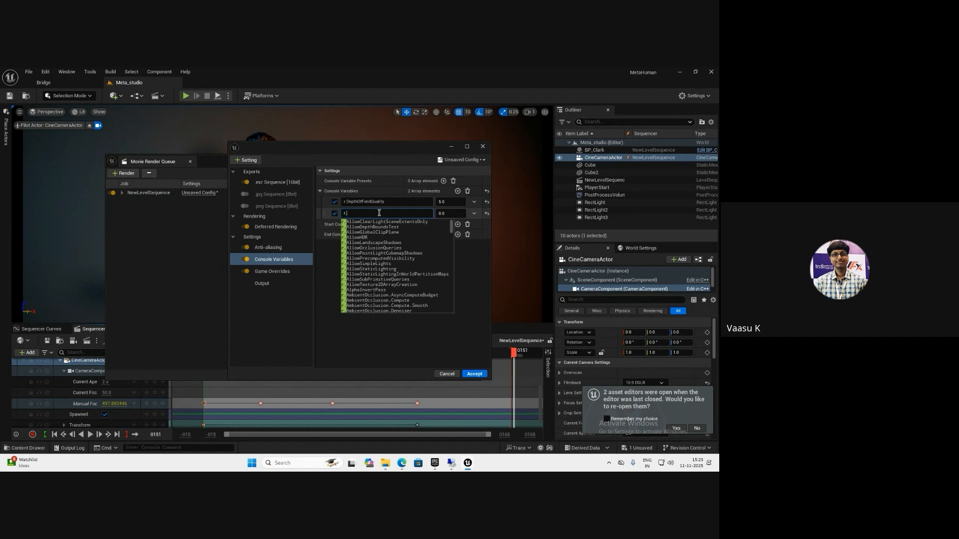
text(Mot)
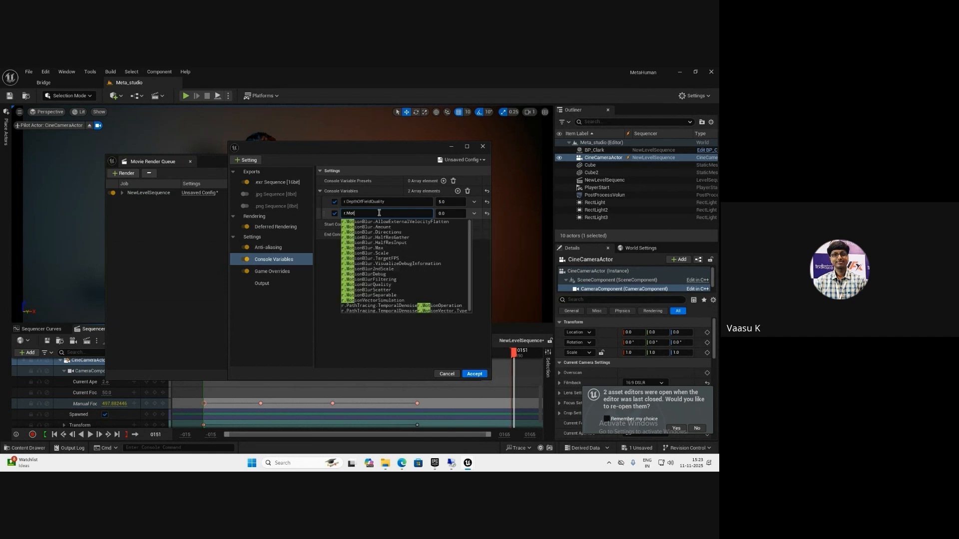
click(380, 284)
click(454, 212)
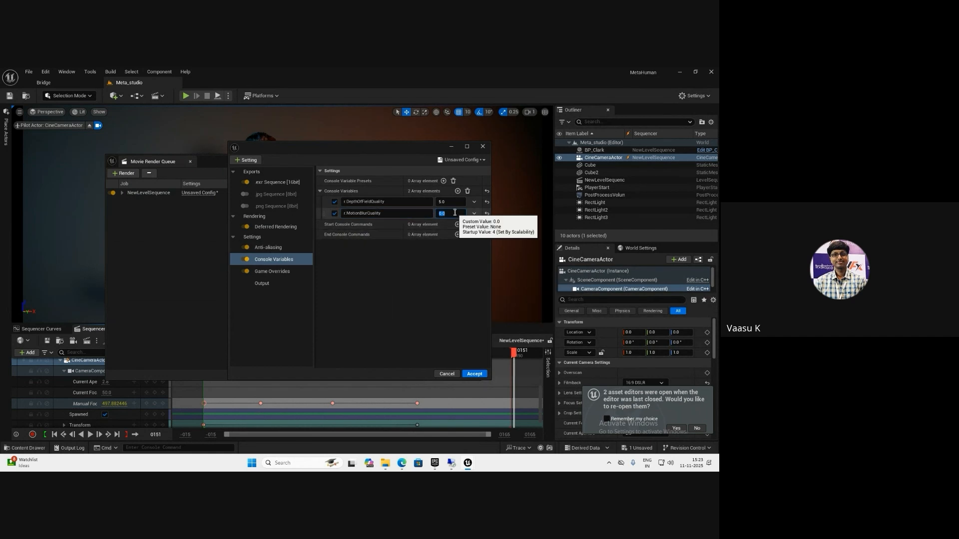
text(6)
key(Return)
- Add the console variable r.ShadowQuality with a value of 5
click(457, 191)
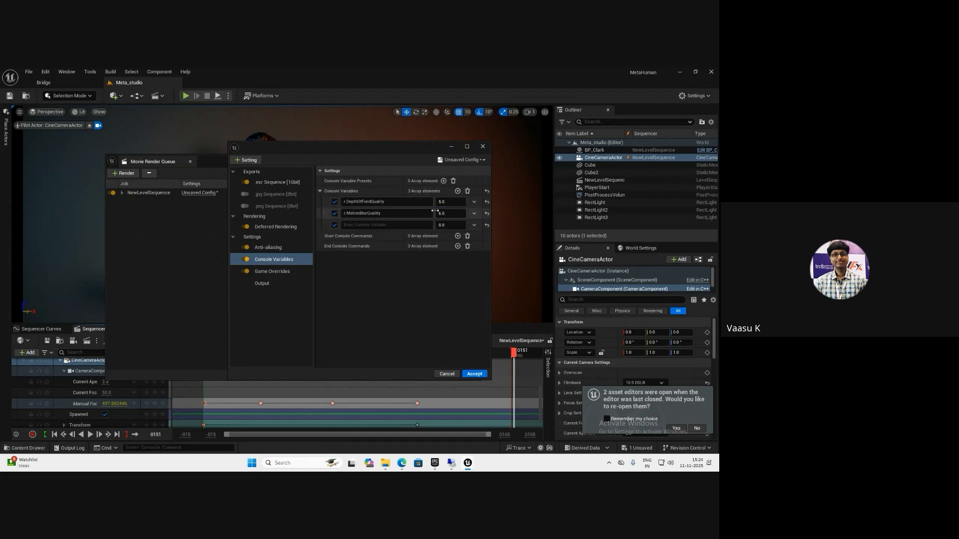
click(385, 225)
text(r.)
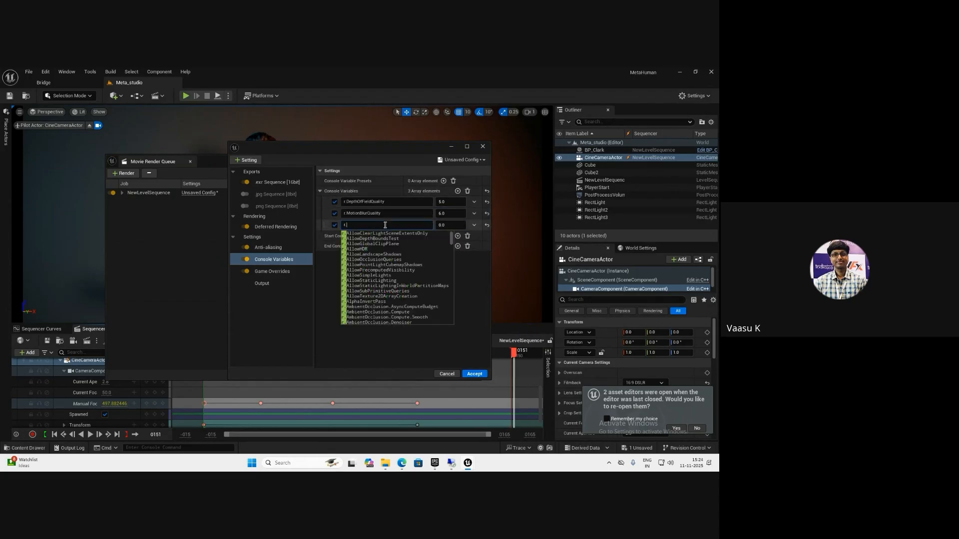
text(Sha)
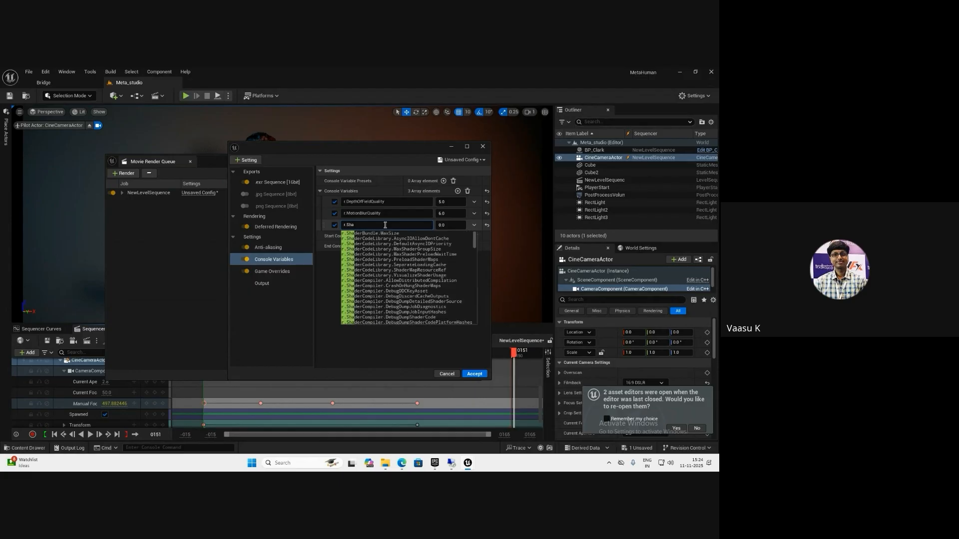
text(dowQuality)
click(374, 234)
click(451, 225)
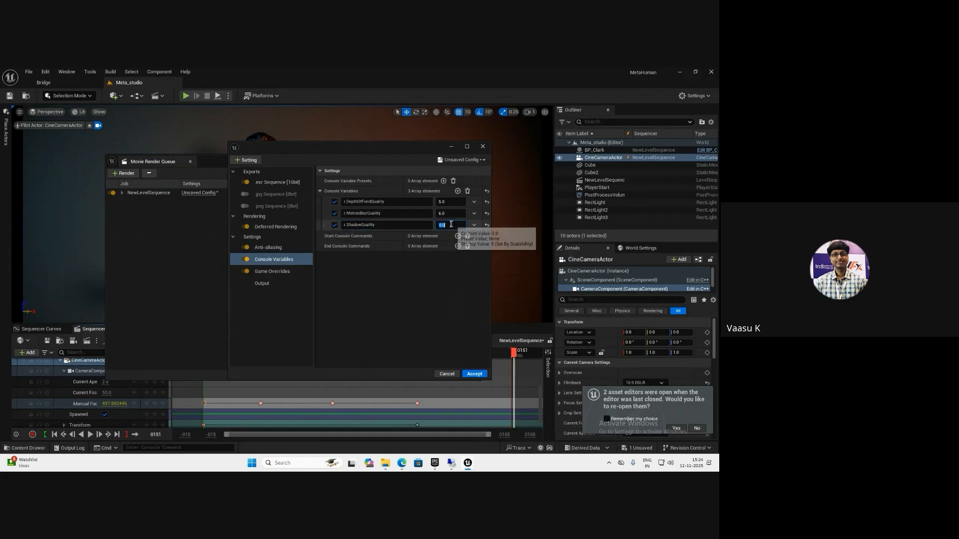
text(5)
key(Return)
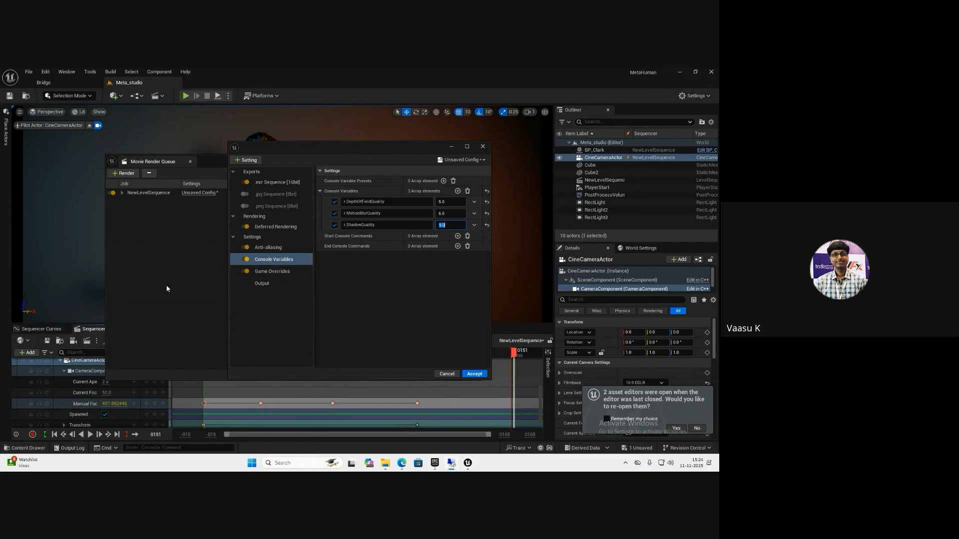
- Set the output resolution to 2560 × 1440 in the Output settings and look at the output directory choices
click(260, 287)
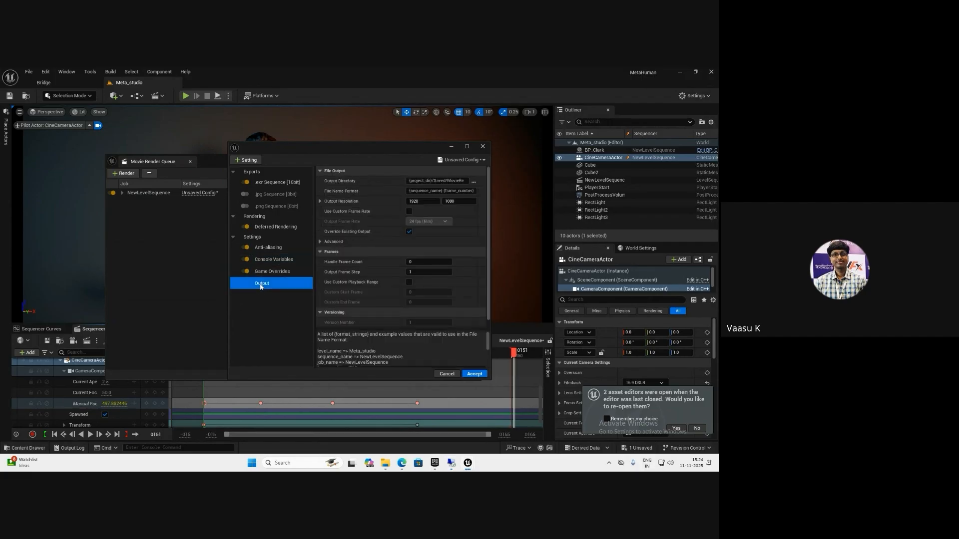
click(274, 272)
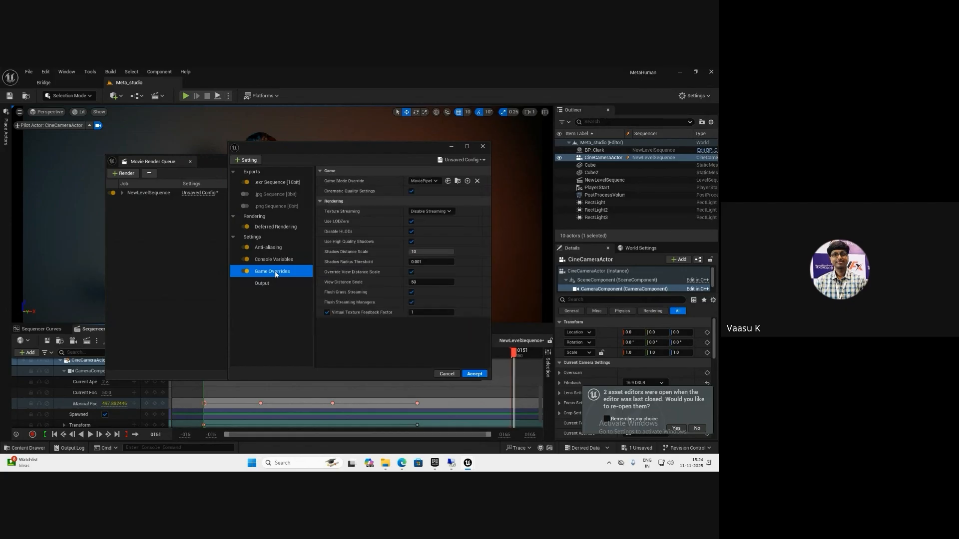
click(267, 285)
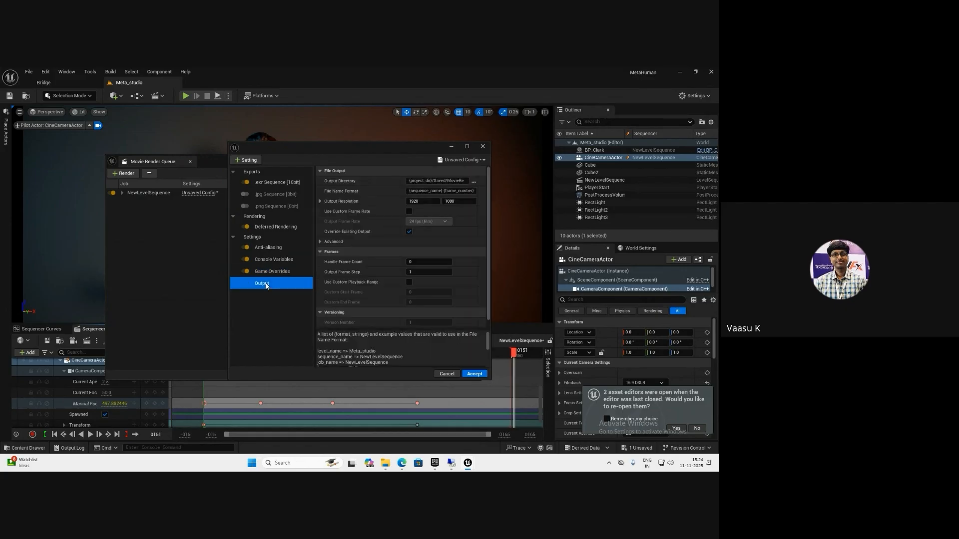
click(425, 202)
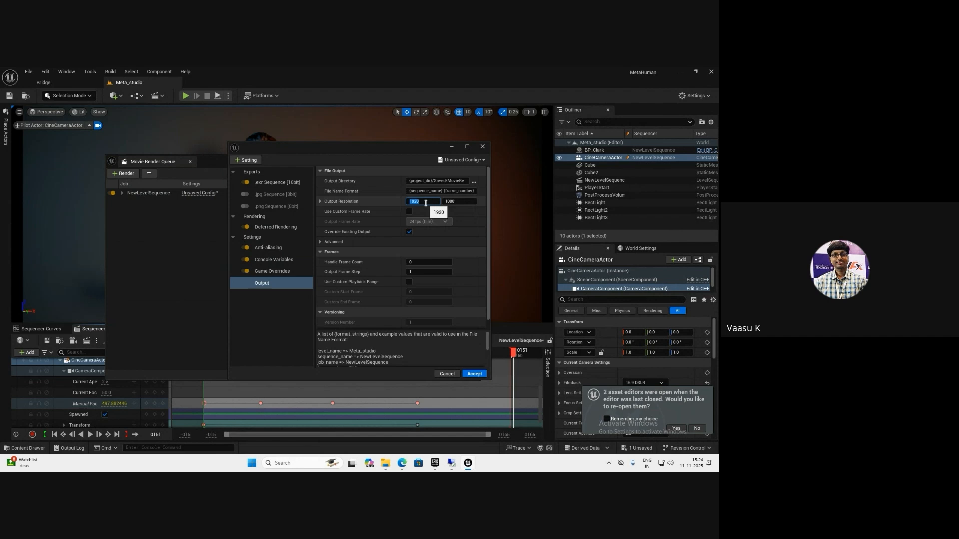
text(20)
text(56)
key(Tab)
click(474, 182)
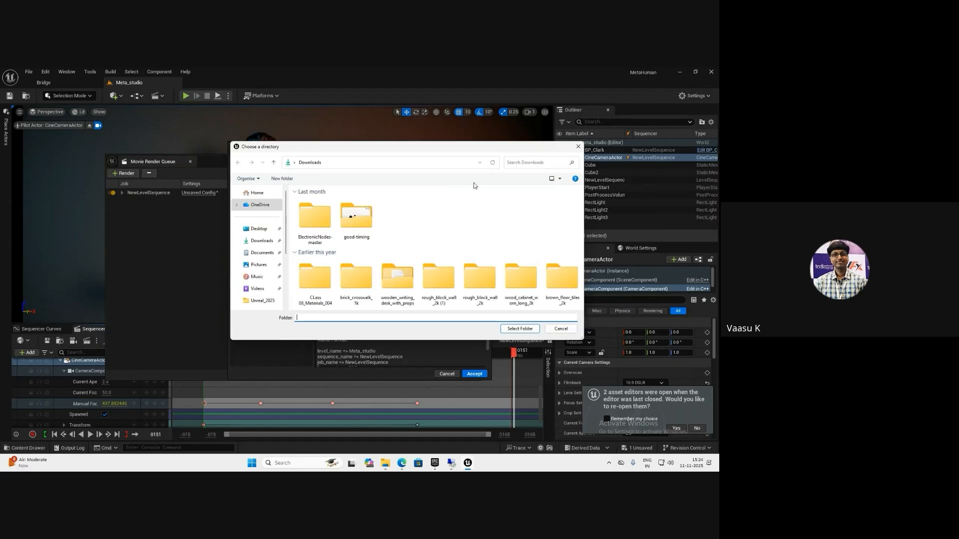
click(572, 329)
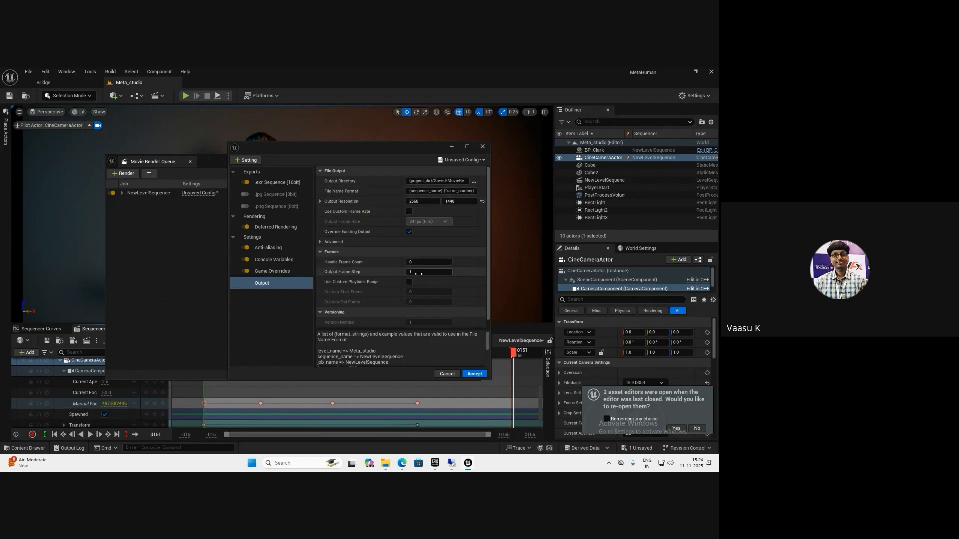
- Enable a custom frame rate for the output and set it to 25 fps (PAL/25)
scroll(423, 264, down, 1)
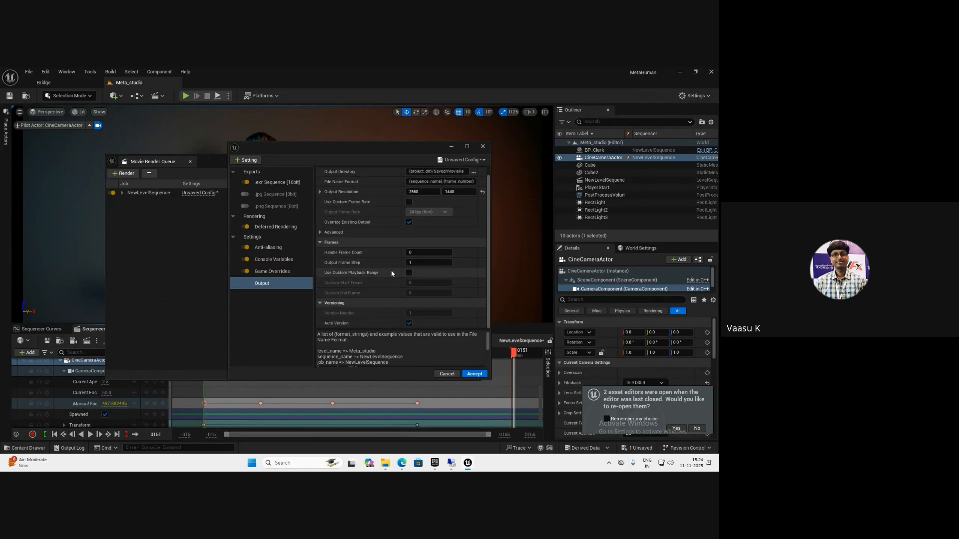
scroll(420, 250, up, 1)
click(409, 212)
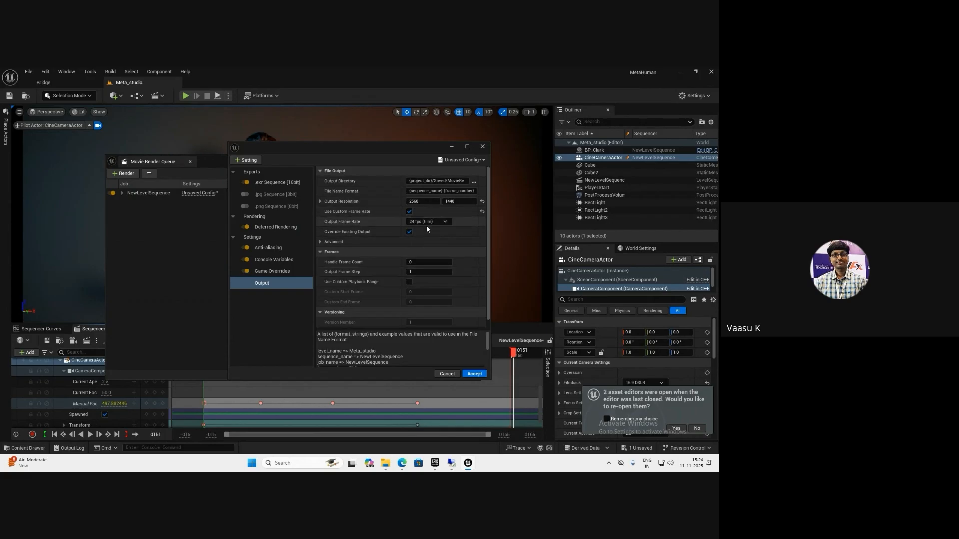
click(427, 222)
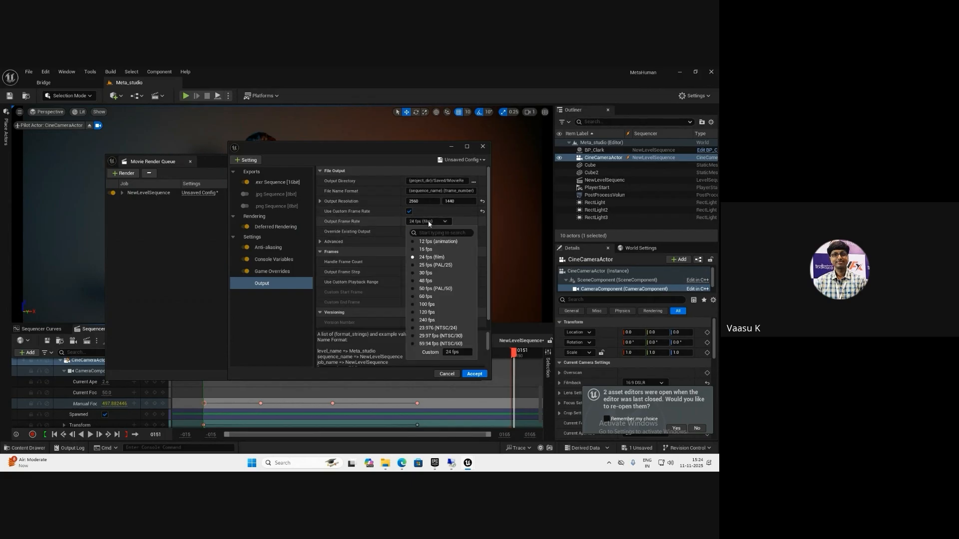
click(429, 265)
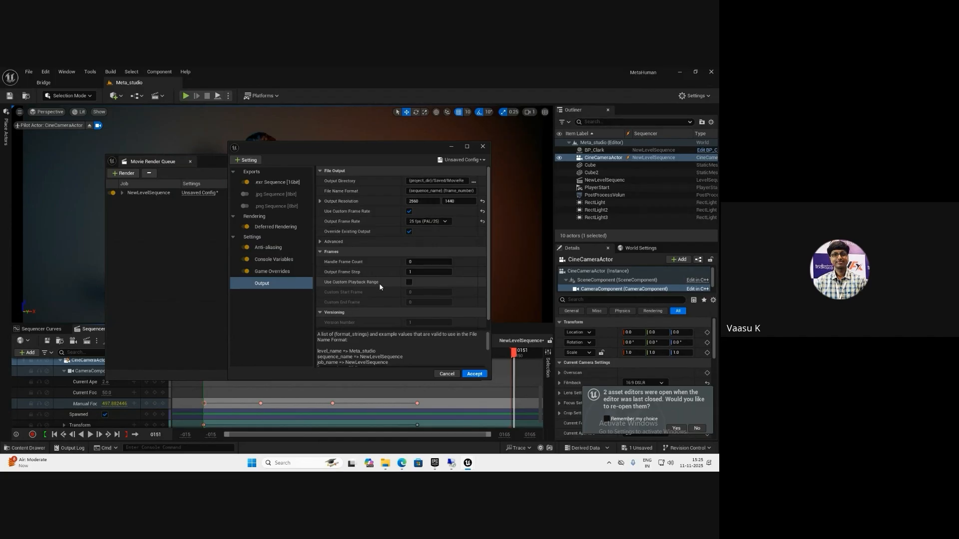
click(281, 283)
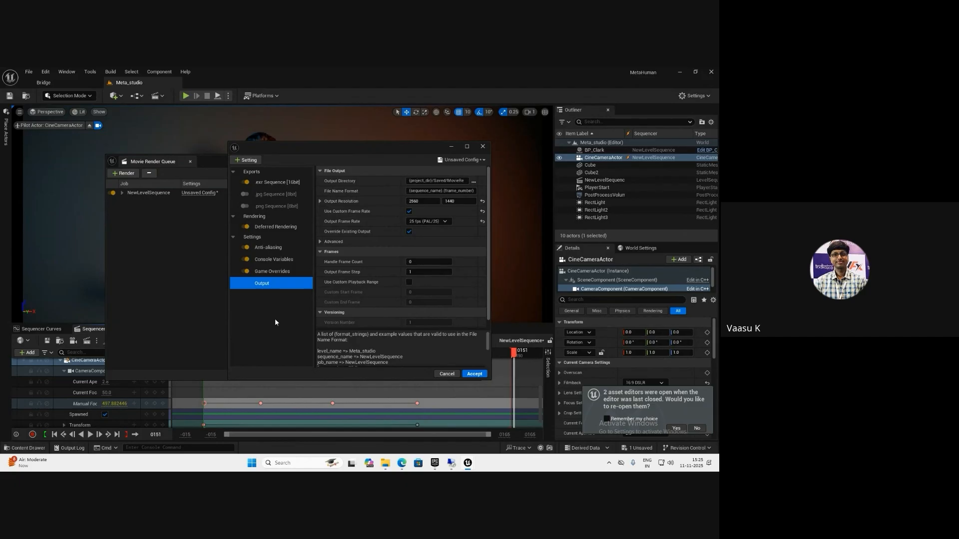
- Save the render configuration as a preset named 2K_Render in the Content folder
click(472, 160)
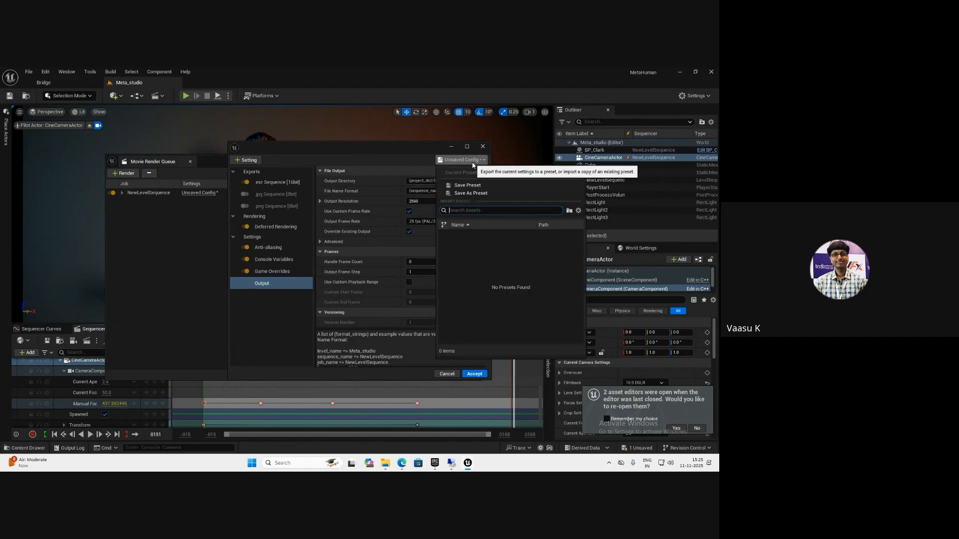
click(470, 193)
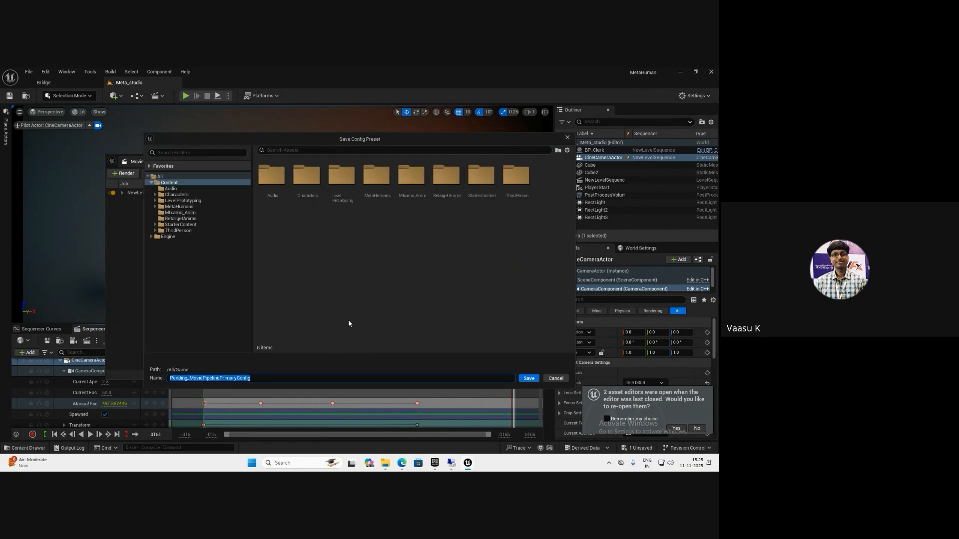
text(2K_Render)
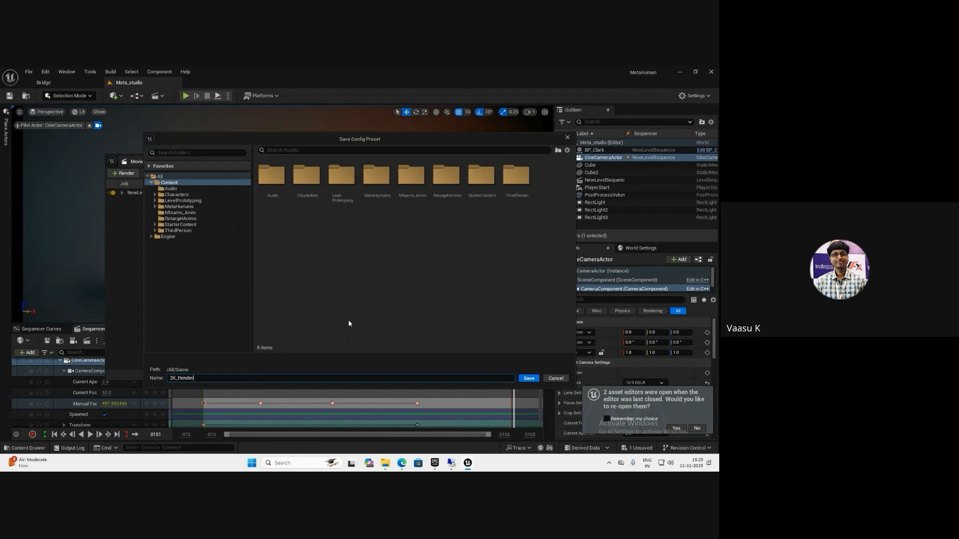
click(528, 378)
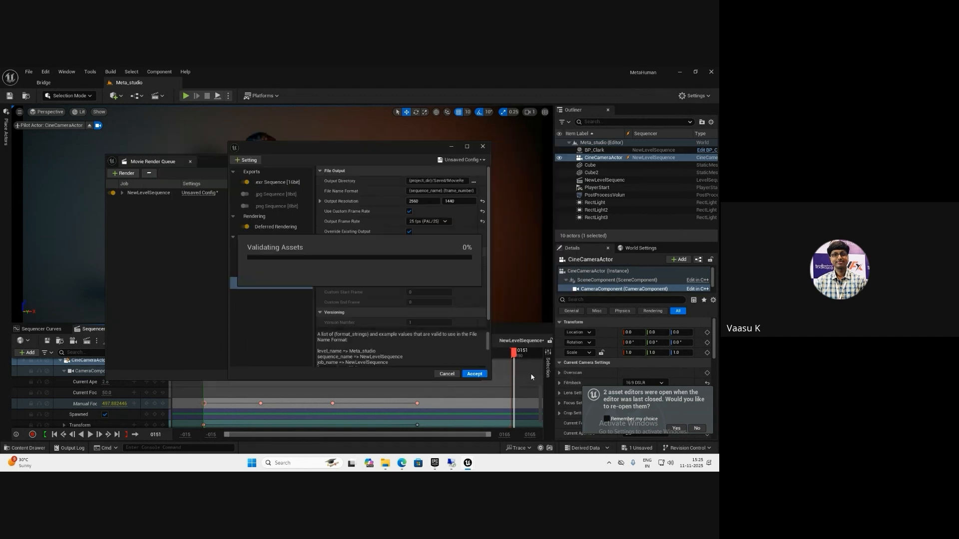
- Accept the job configuration with the 2K_Render preset and start rendering the queue locally
click(476, 160)
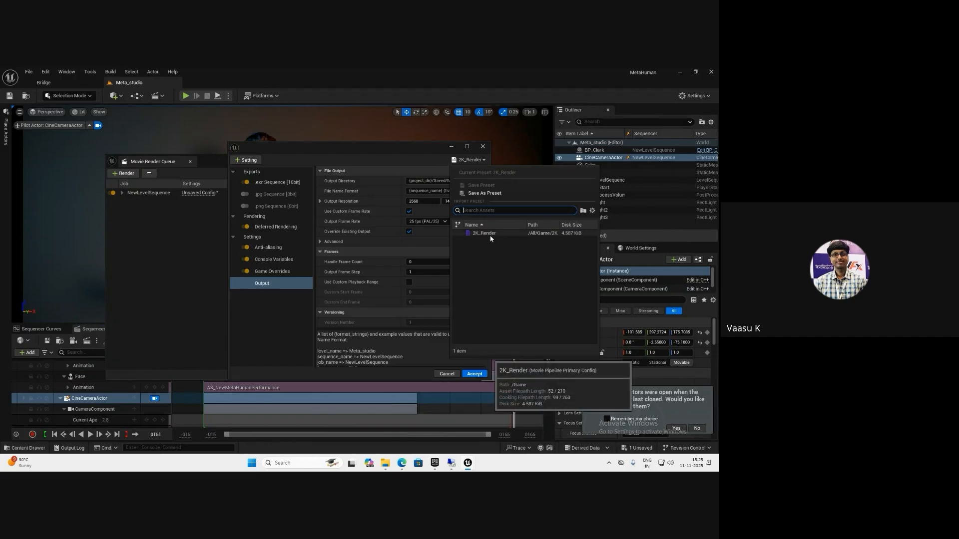
click(257, 334)
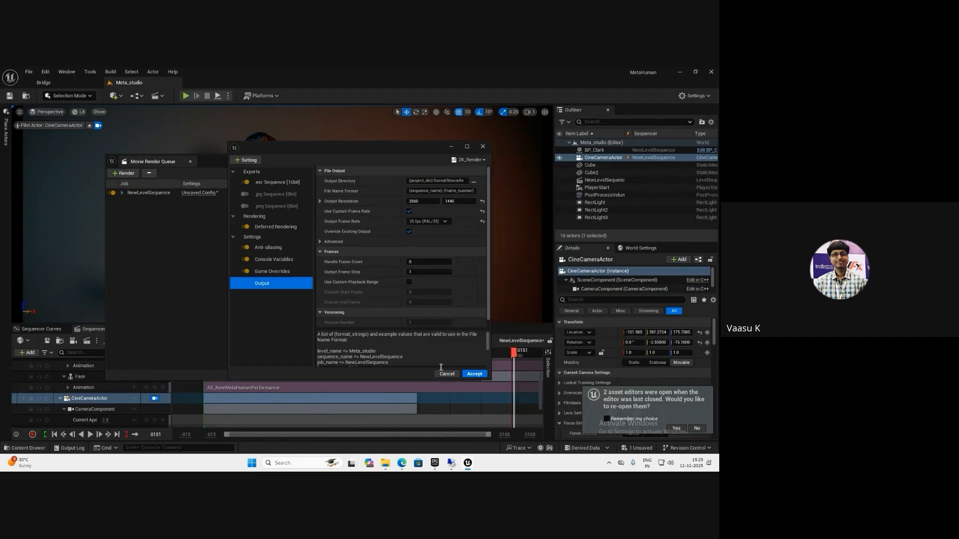
click(471, 374)
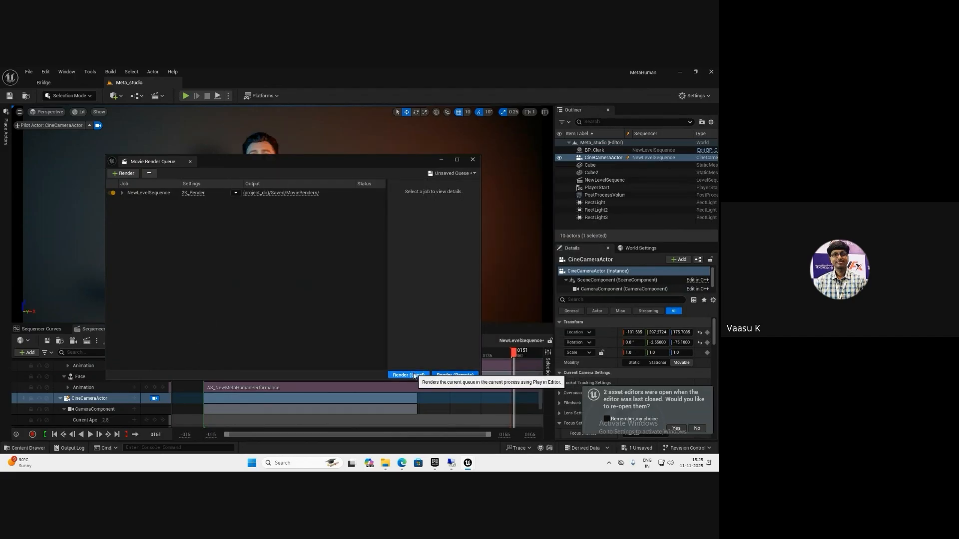
click(410, 375)
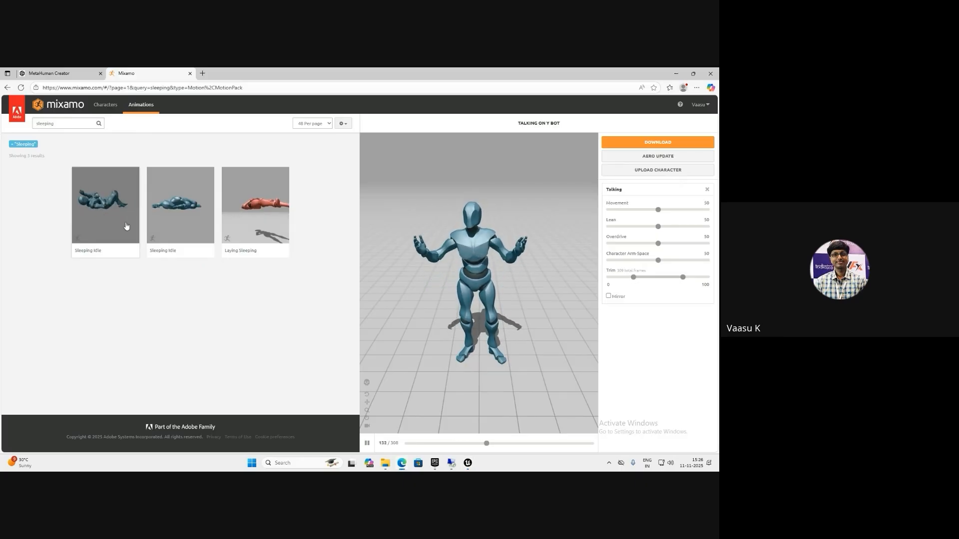
- In Mixamo, load the first Sleeping Idle animation and adjust it by trimming its end to 32 and increasing the Character Arm-Space
click(126, 227)
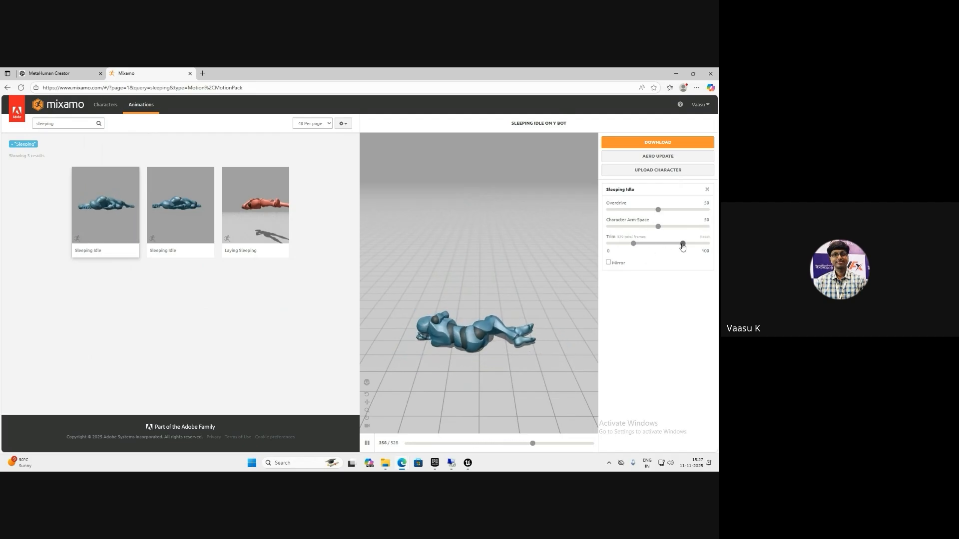
drag(683, 247, 649, 248)
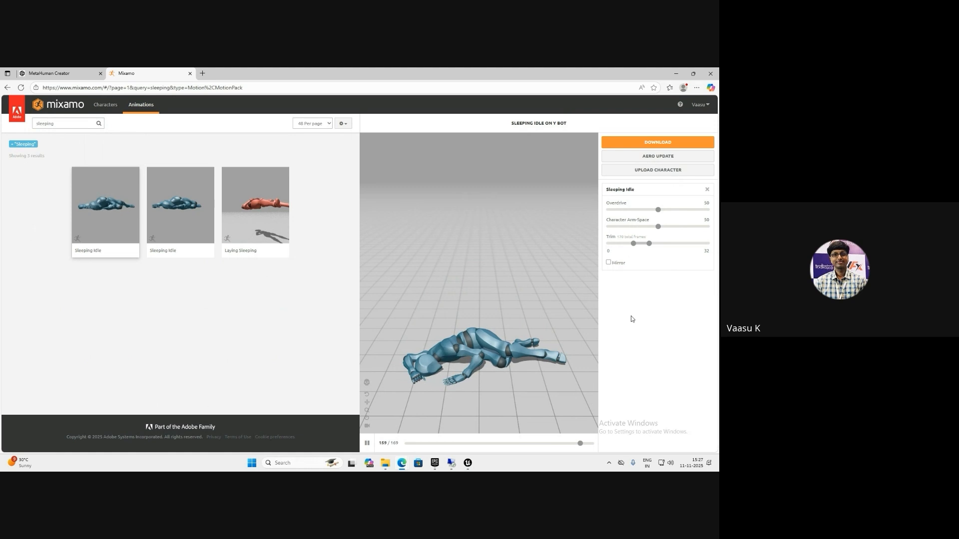
drag(658, 227, 670, 227)
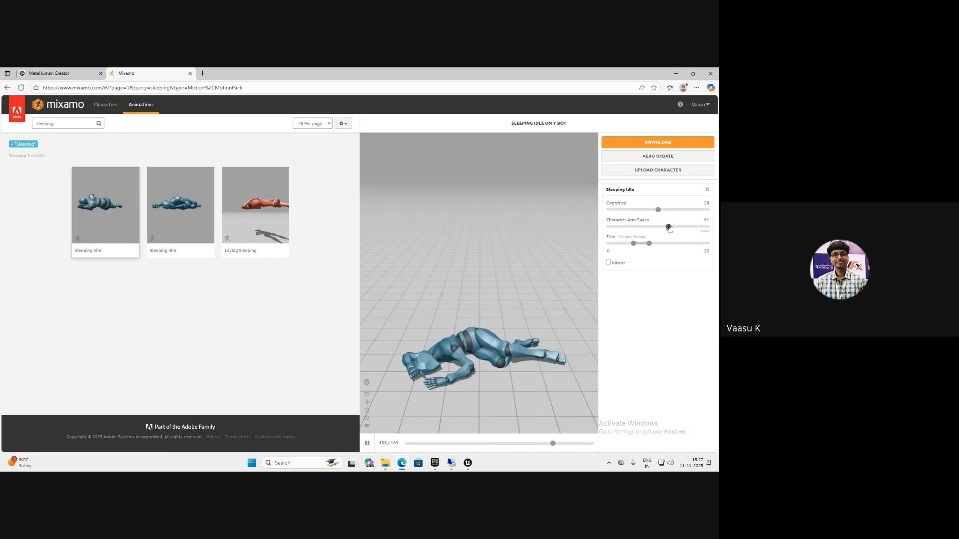
drag(669, 227, 695, 227)
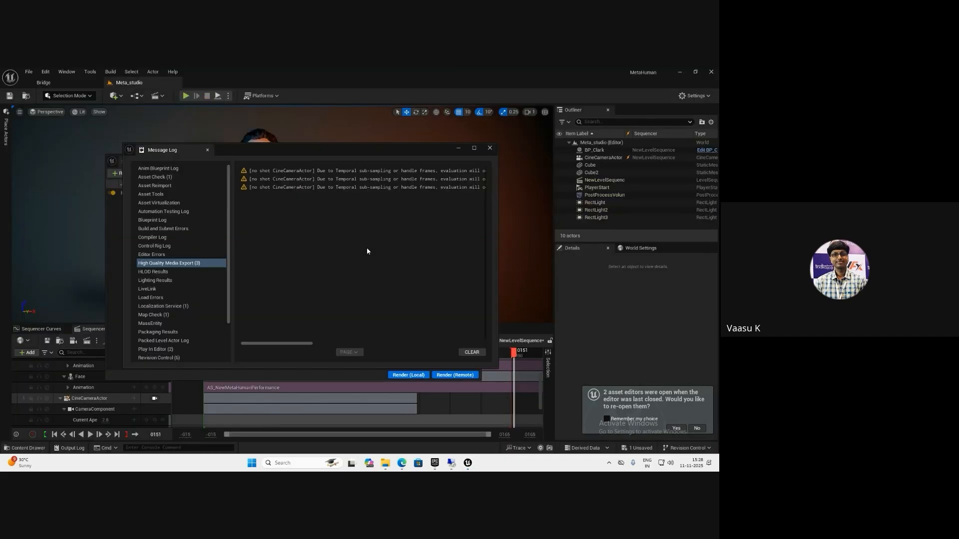
- In Unreal Editor, close the Message Log and Movie Render Queue windows
click(490, 147)
click(473, 160)
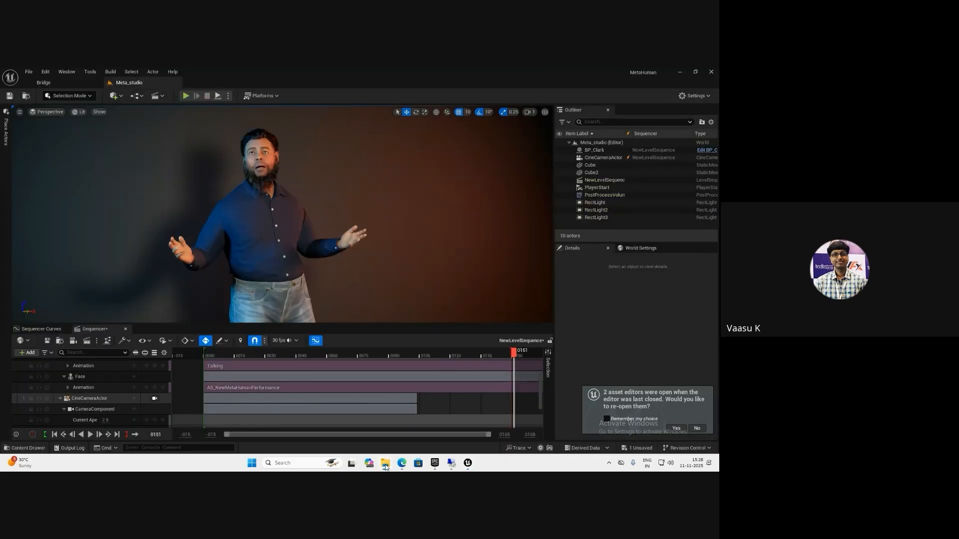